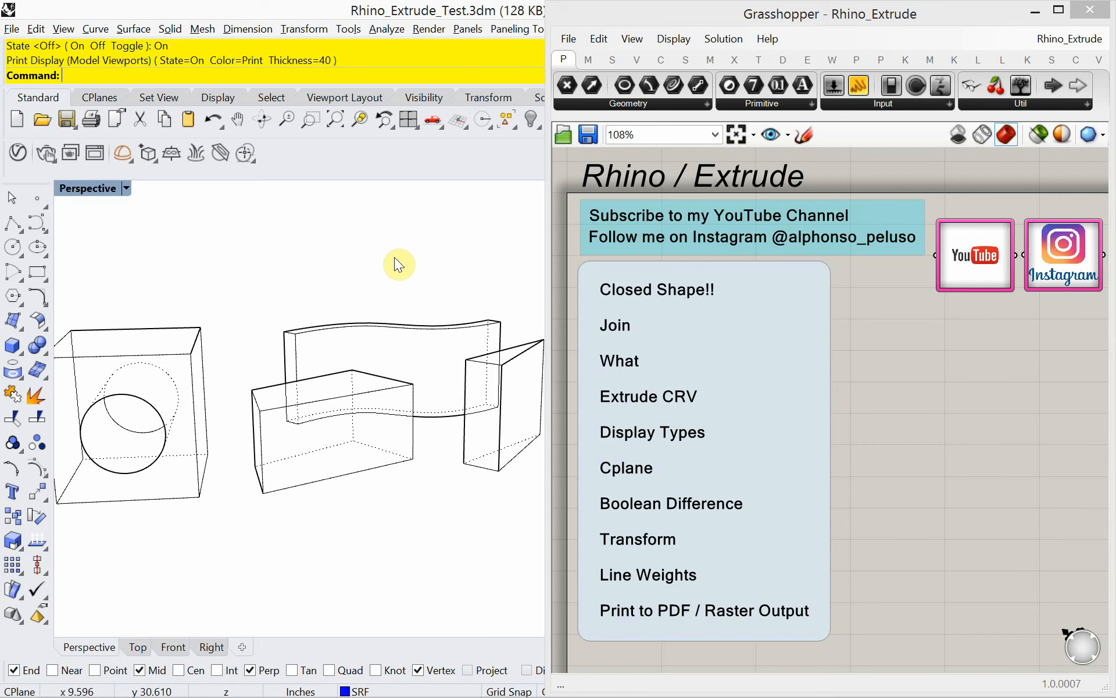
# - Switch to the browser's architecture image search and preview the stacked glass building from archinect.com along with its related images
pyautogui.hotkey('alt', 'Tab')
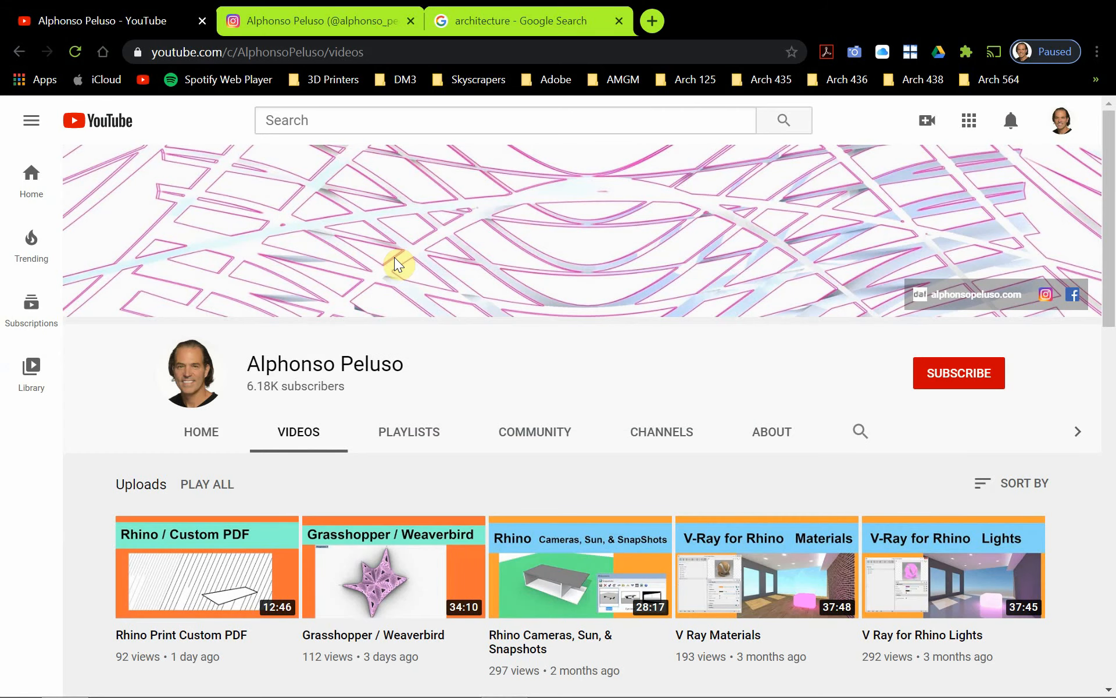
pyautogui.click(527, 24)
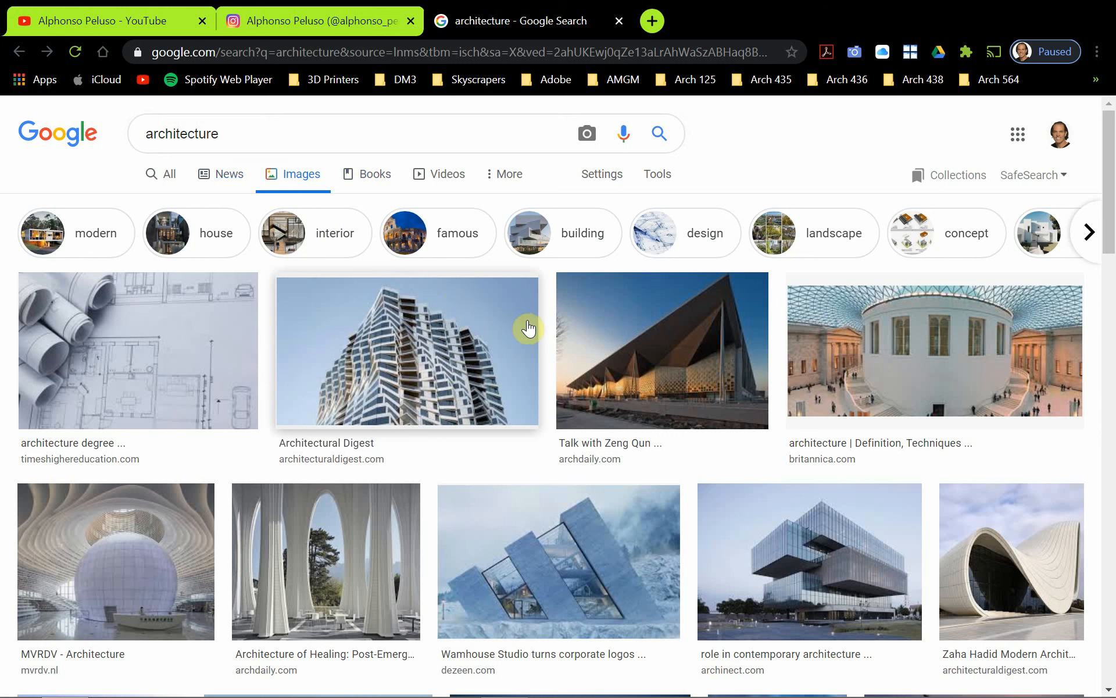
pyautogui.click(791, 549)
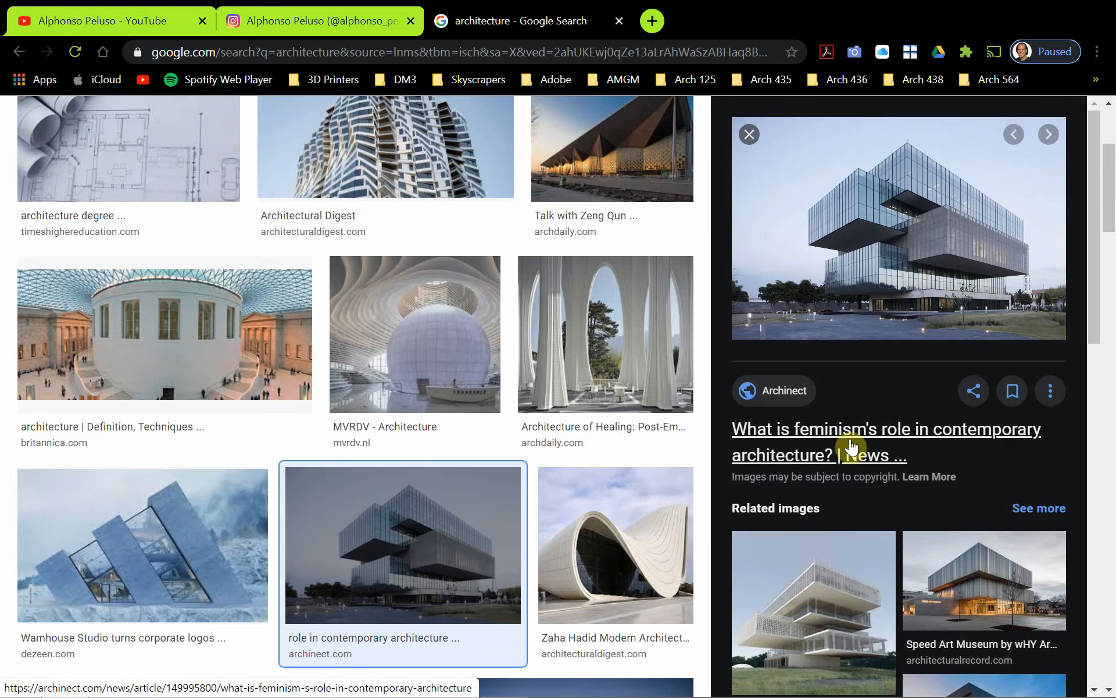
pyautogui.scroll(-4, 850, 448)
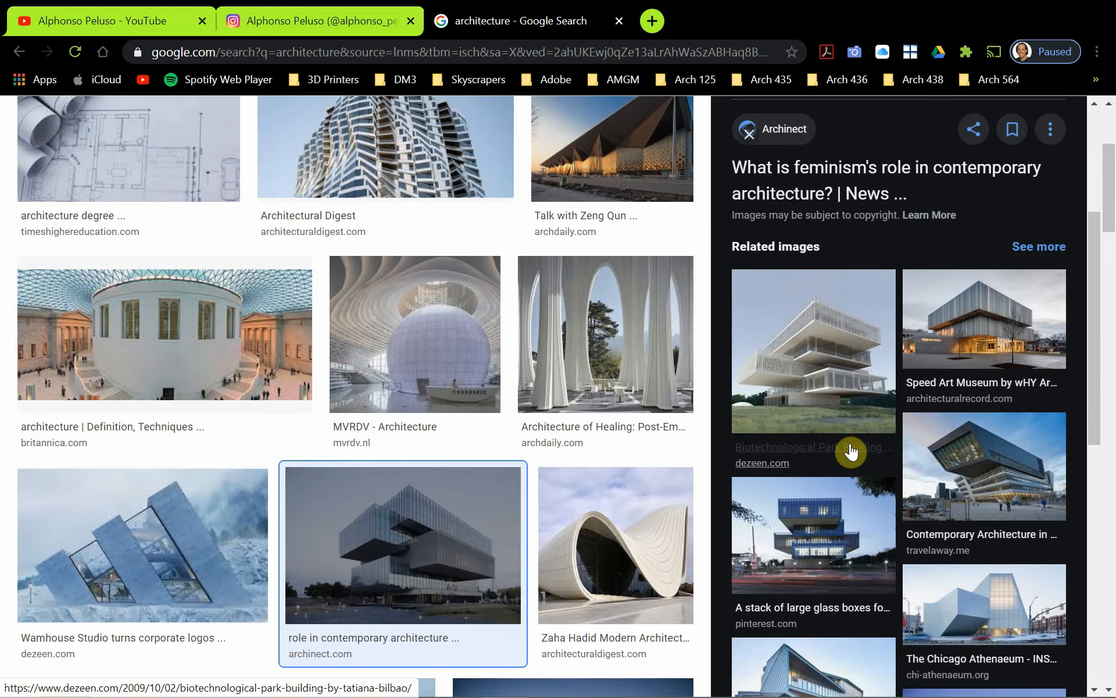
pyautogui.scroll(4, 850, 448)
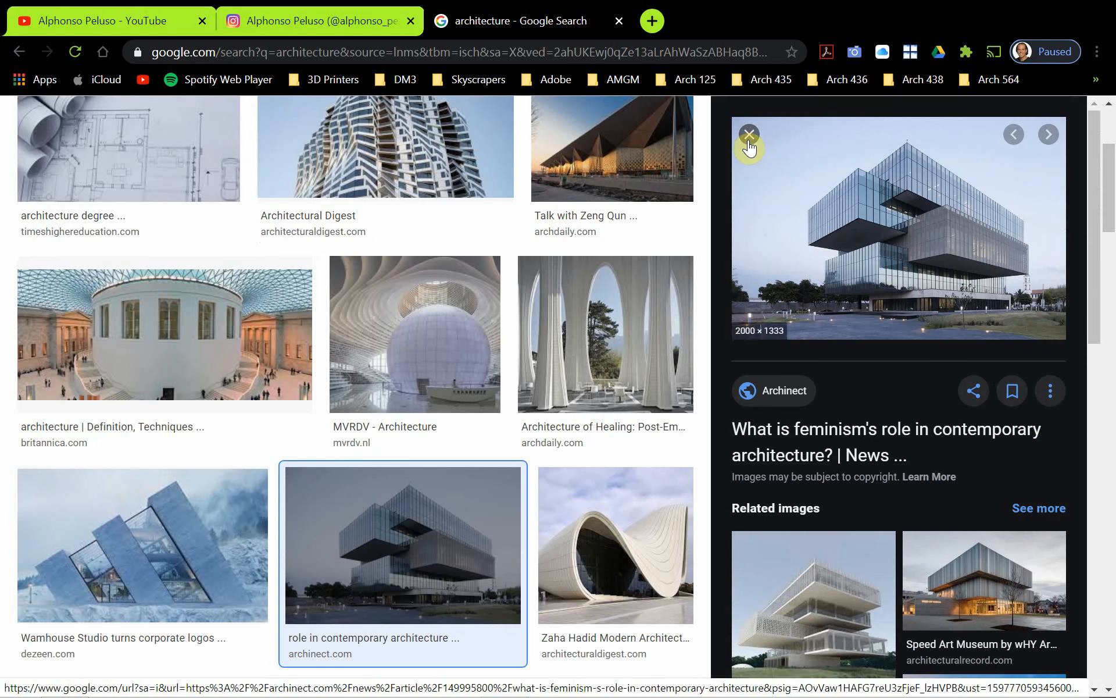
pyautogui.click(749, 138)
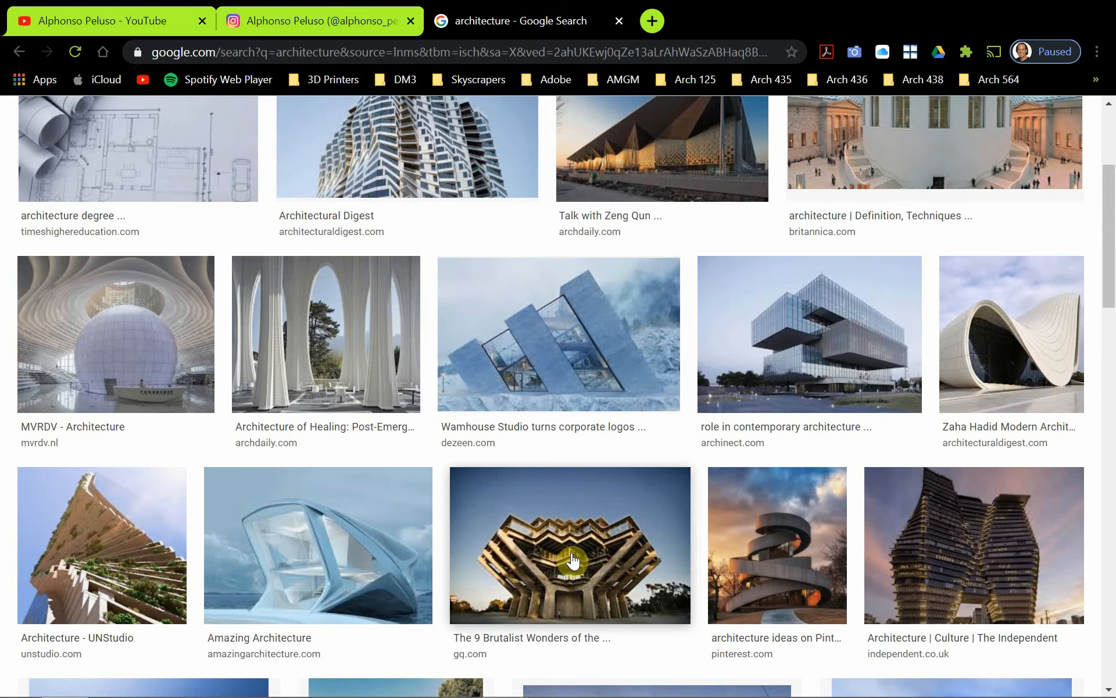
# - Preview the curved Zaha Hadid Modern Architecture building in the image results, then return to the results
pyautogui.scroll(3, 573, 560)
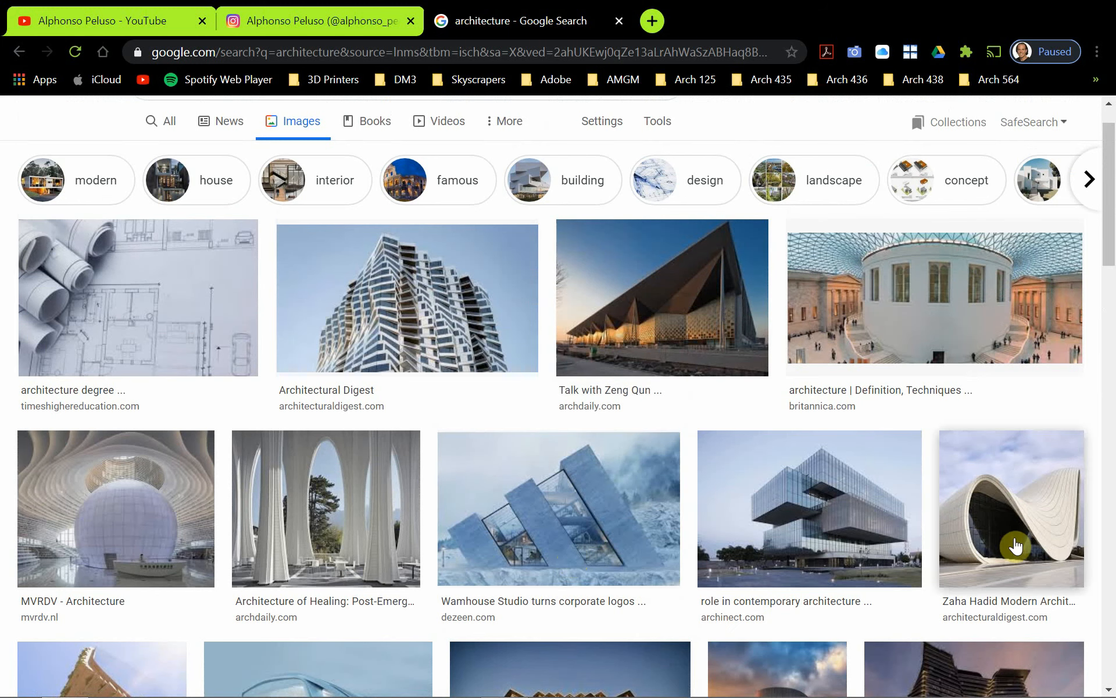
pyautogui.click(993, 523)
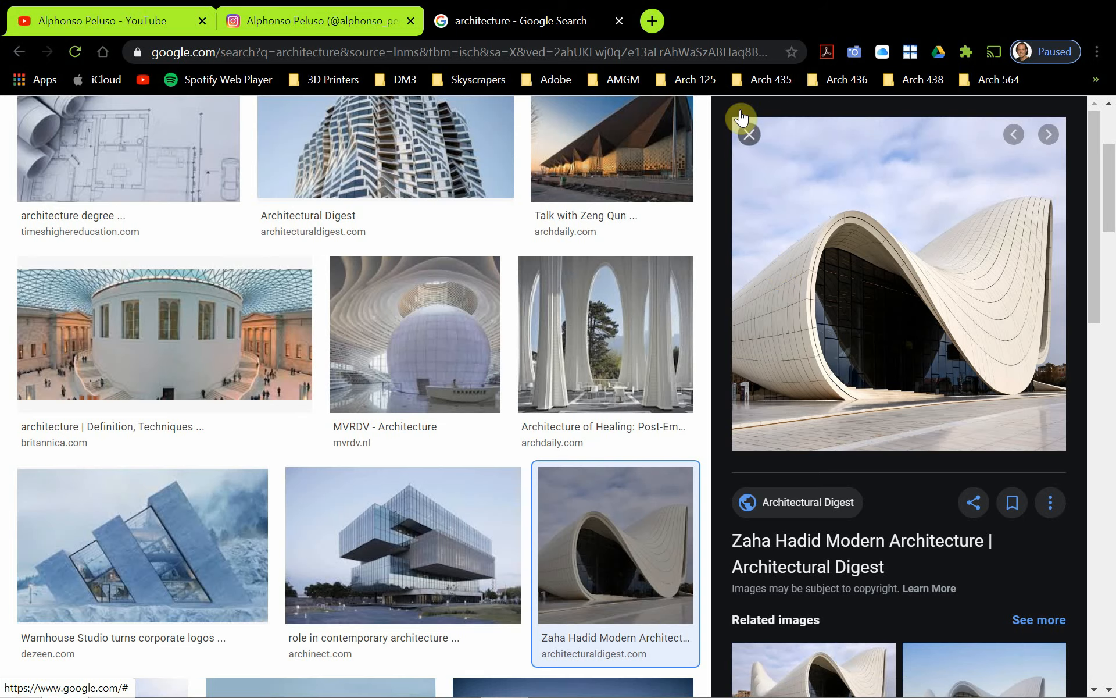
pyautogui.click(749, 134)
pyautogui.scroll(4, 688, 259)
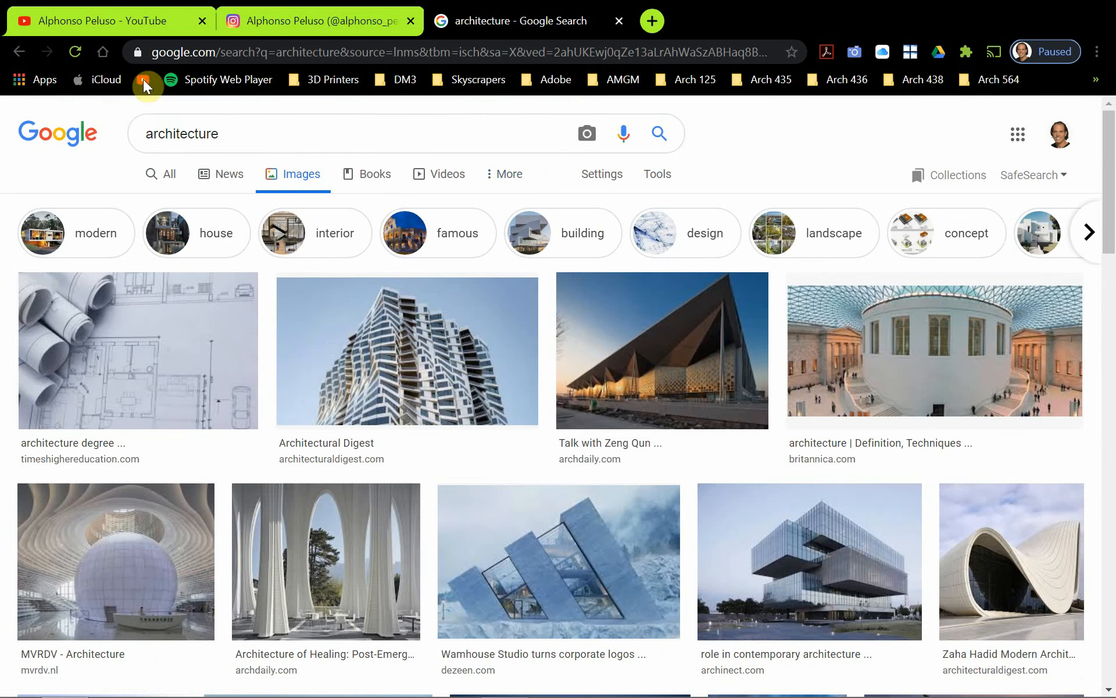
# - Subscribe to the open YouTube channel and set its notifications to All
pyautogui.click(129, 23)
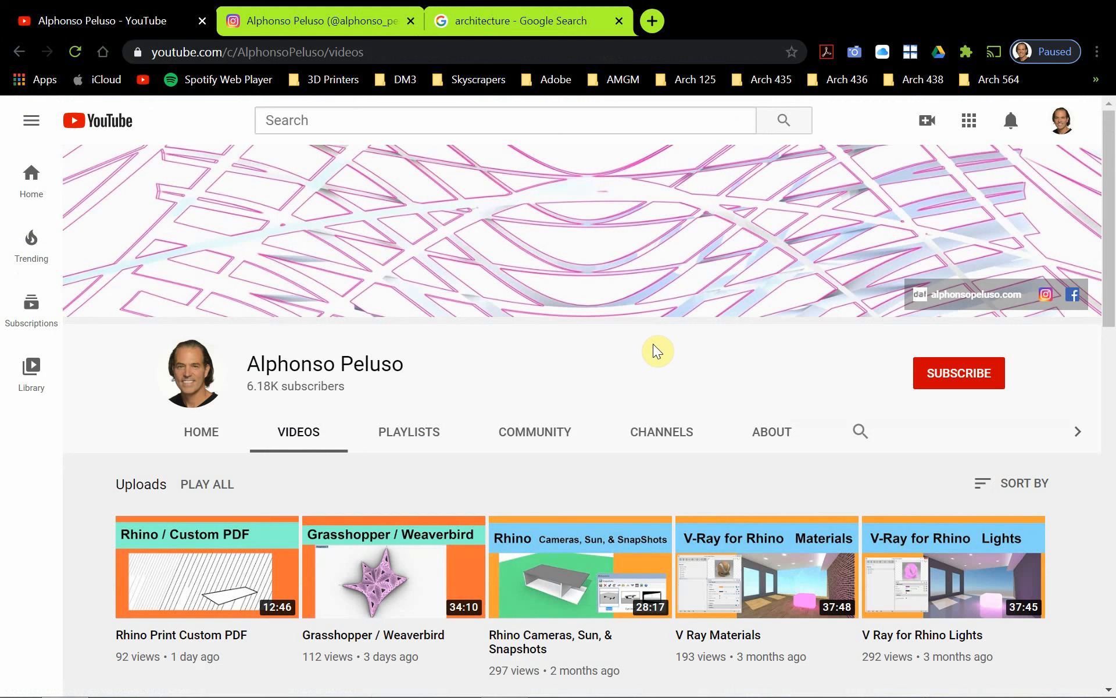
pyautogui.click(951, 376)
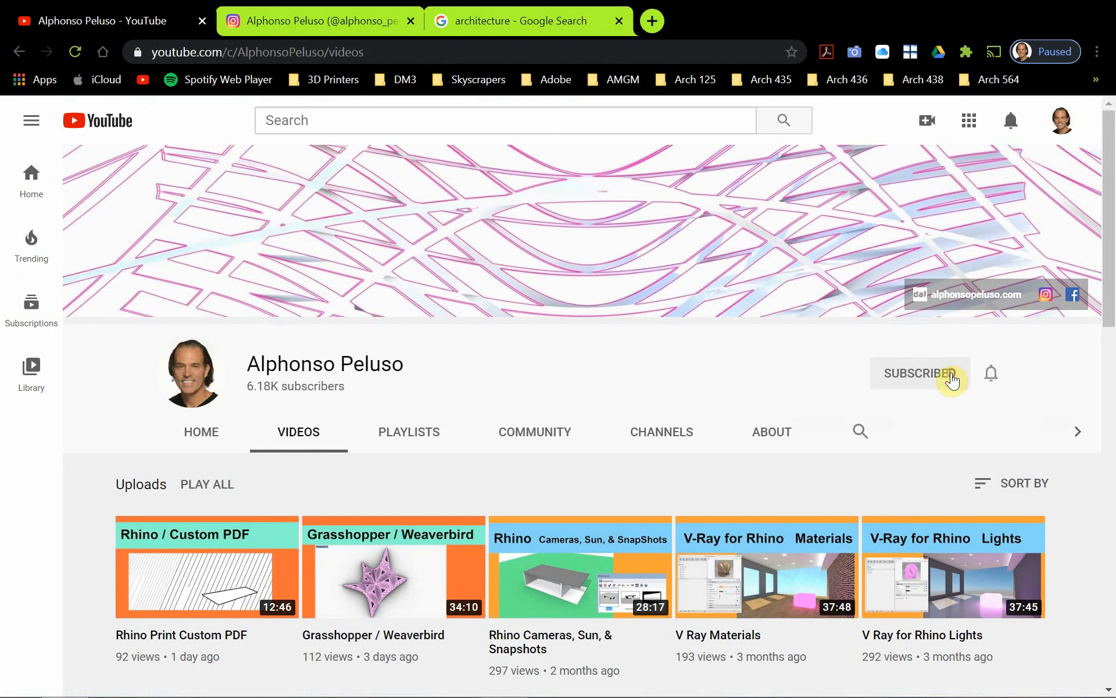
pyautogui.click(991, 376)
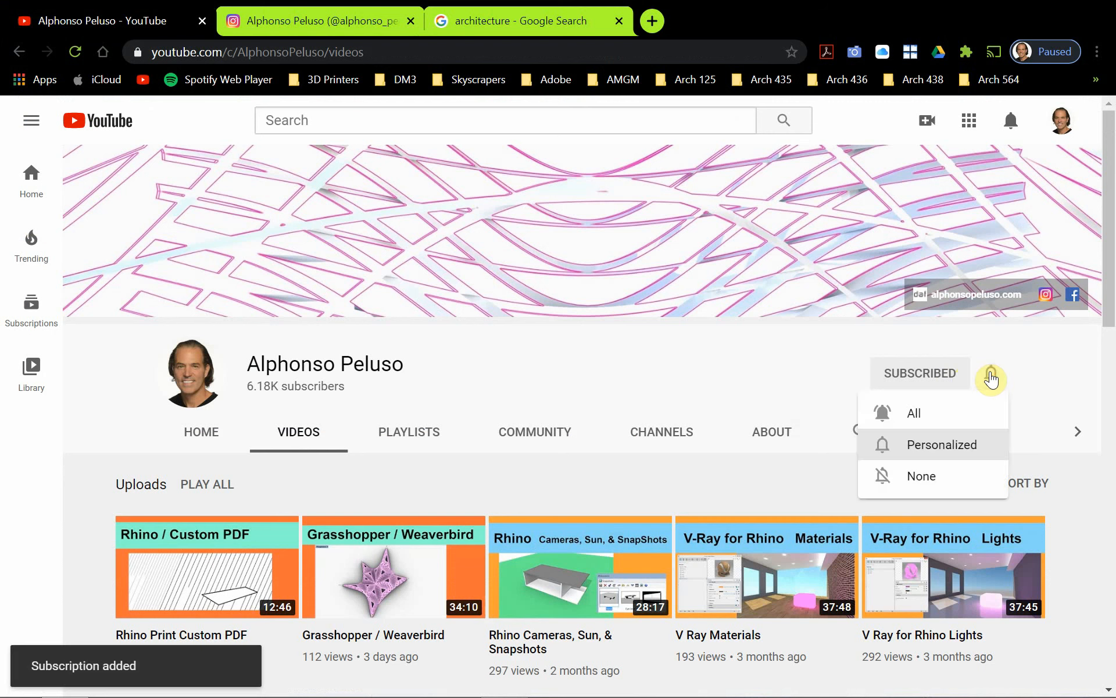
pyautogui.click(939, 414)
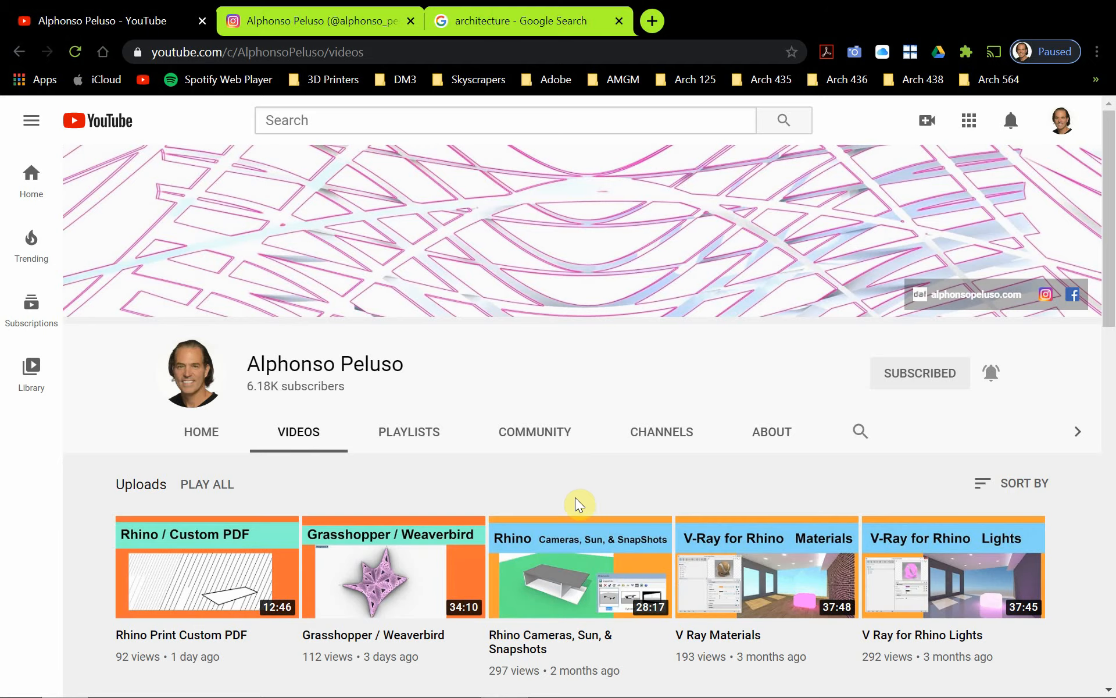
# - Look through the channel's uploaded videos, then view the author's Instagram profile
pyautogui.scroll(-3, 573, 523)
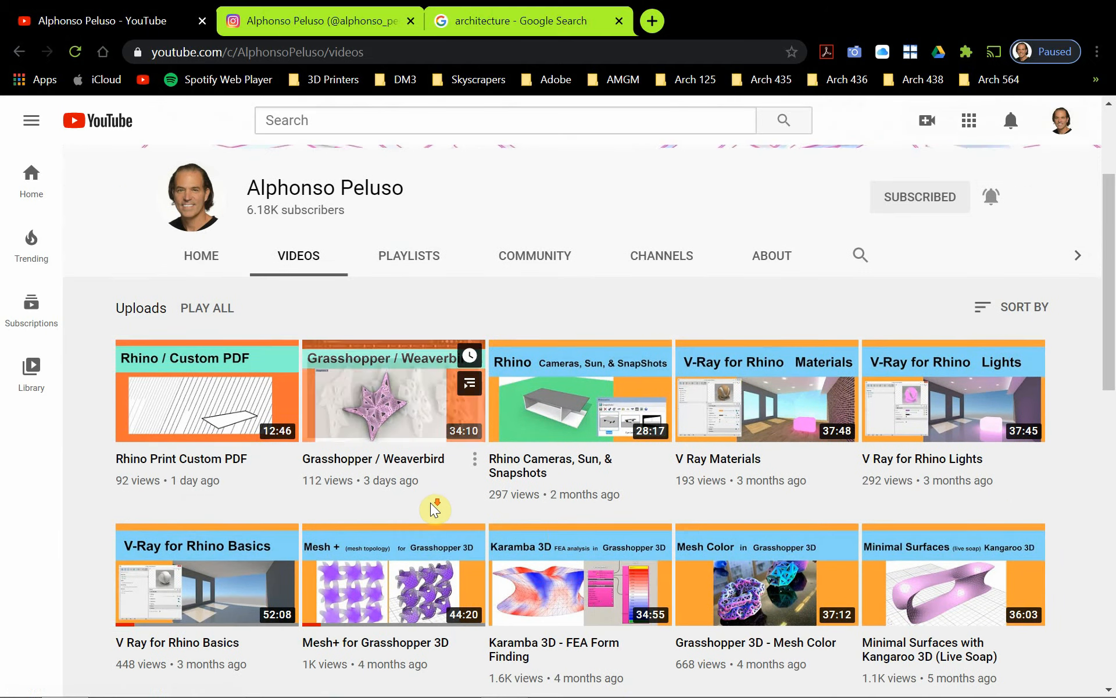
pyautogui.scroll(-3, 431, 504)
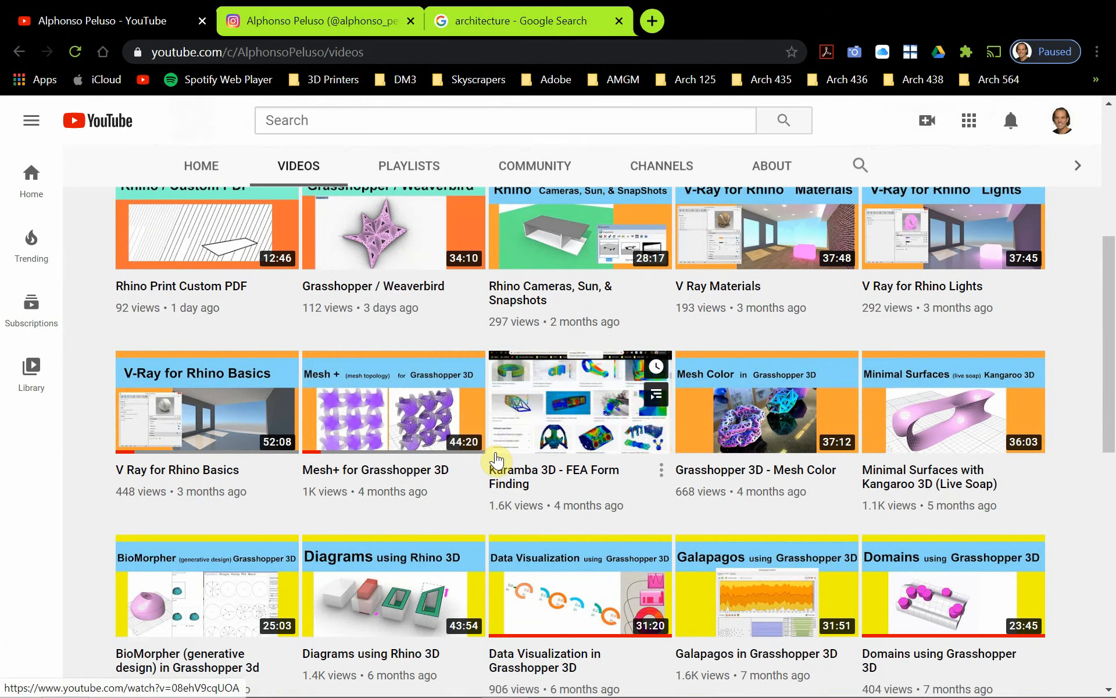
pyautogui.scroll(-8, 497, 459)
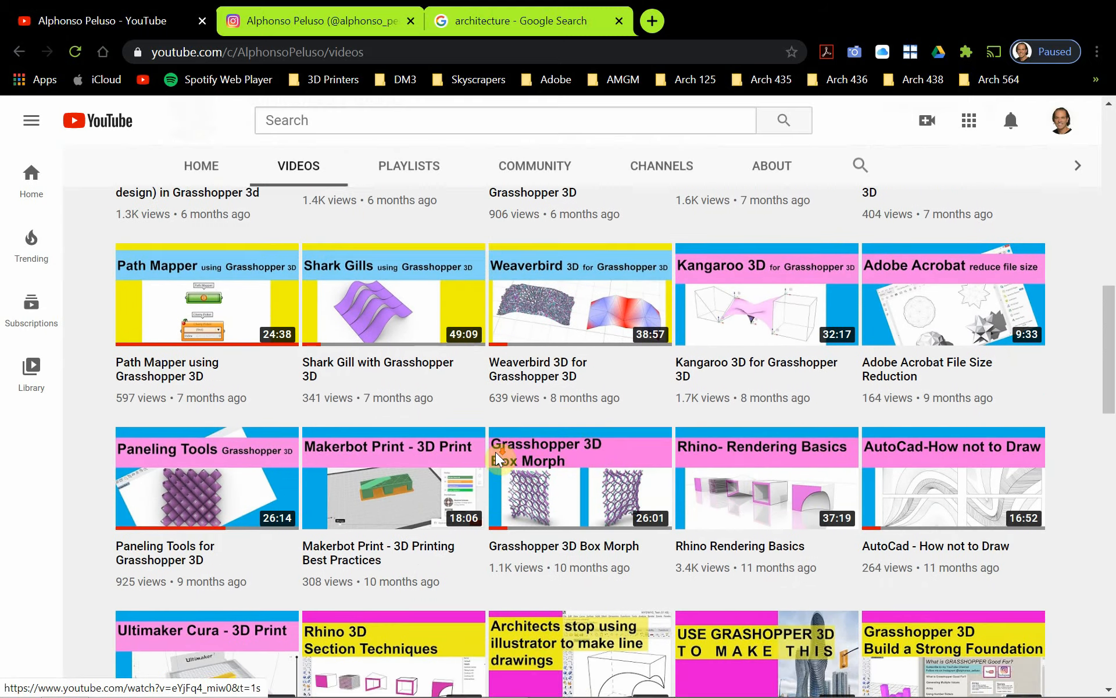
pyautogui.scroll(-11, 497, 459)
pyautogui.scroll(12, 497, 459)
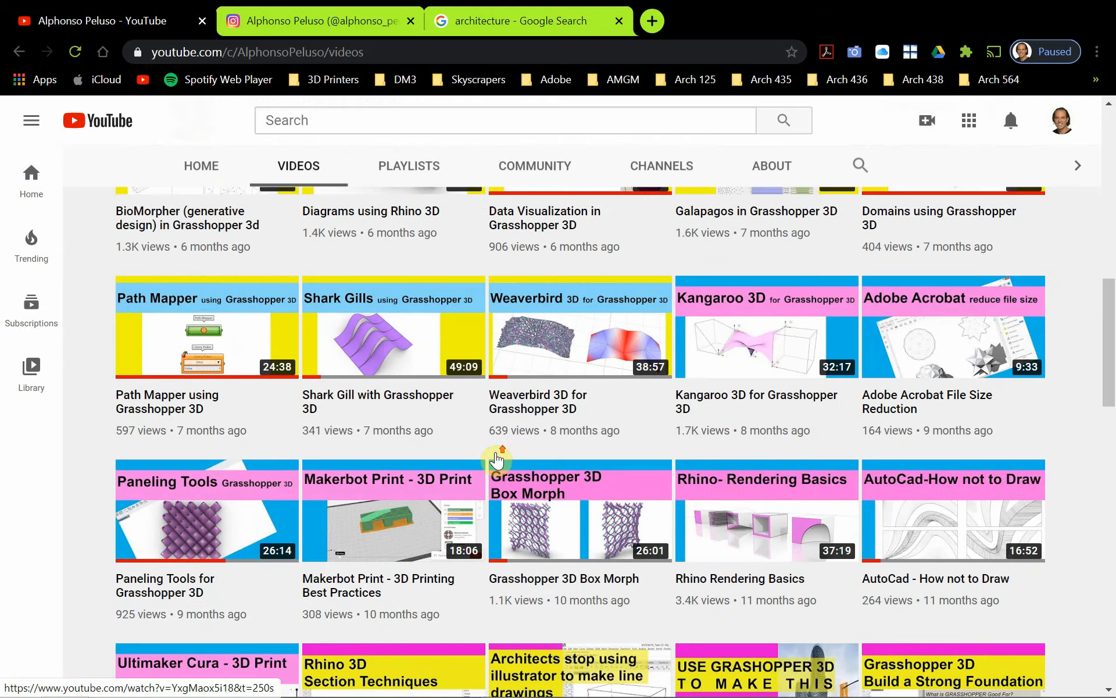
pyautogui.scroll(14, 497, 459)
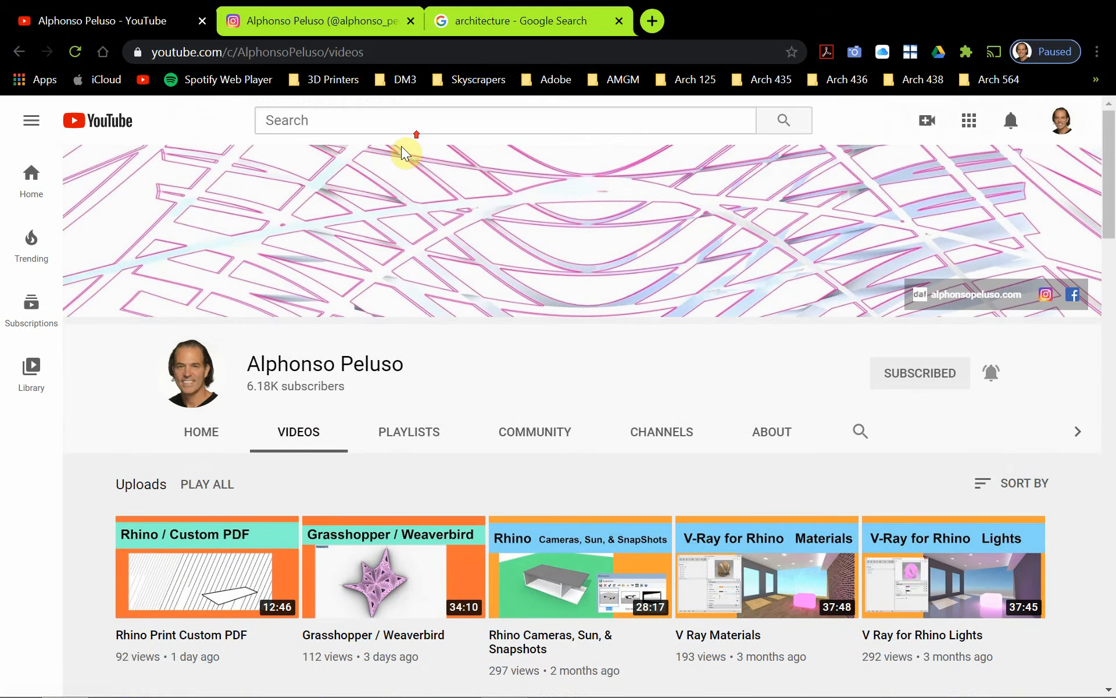
pyautogui.click(341, 23)
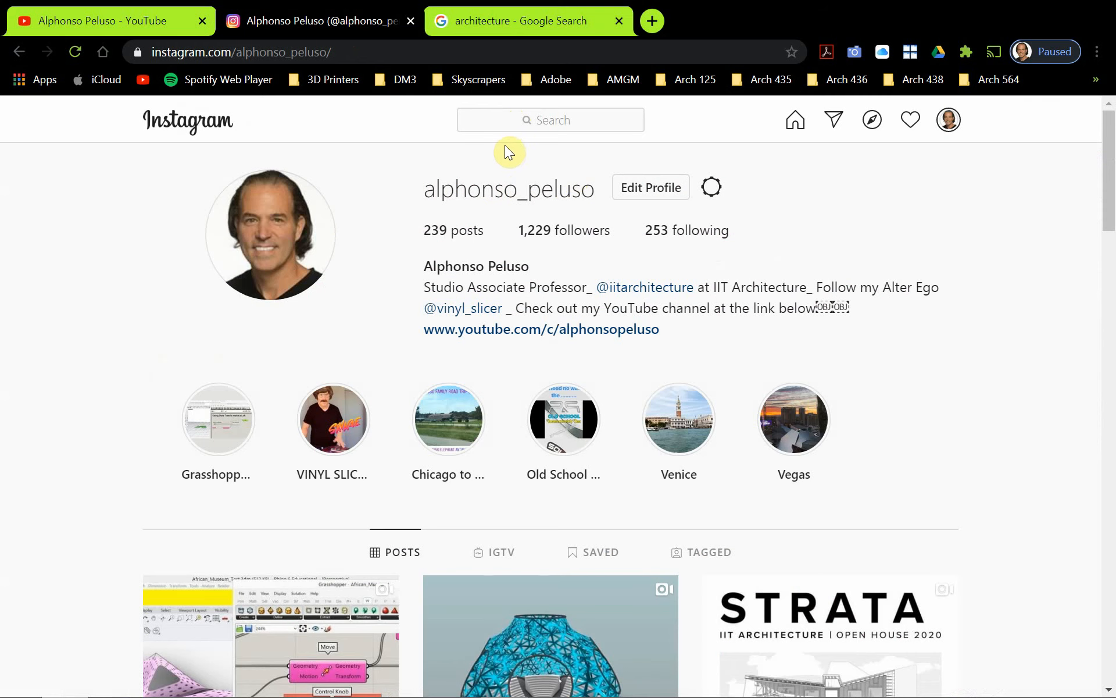
# - Switch back to Rhino, save the changes to Rhino_Extrude_Test.3dm and start a new model from the Small Objects - Inches template
pyautogui.hotkey('alt', 'Tab')
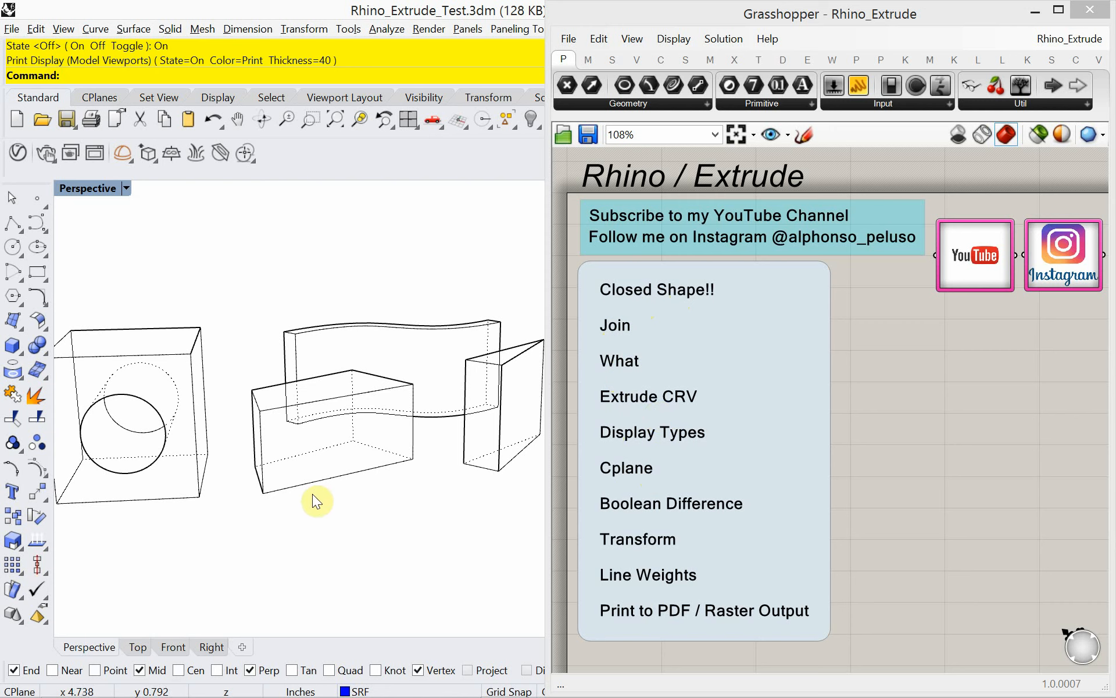
pyautogui.click(11, 28)
pyautogui.click(35, 49)
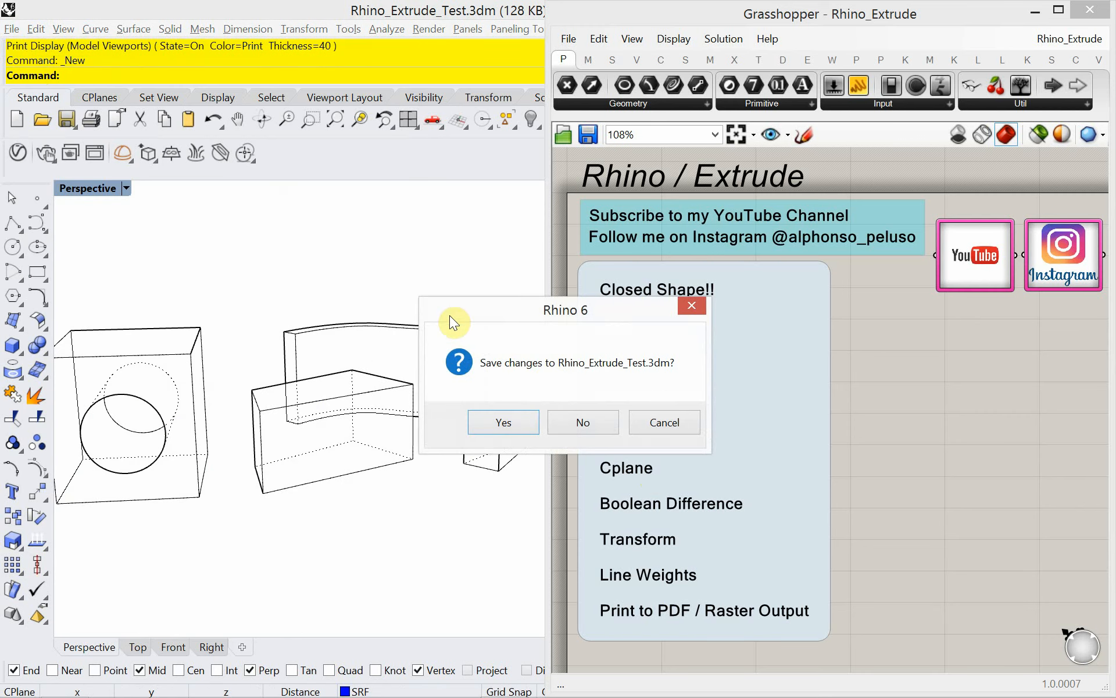
pyautogui.click(501, 422)
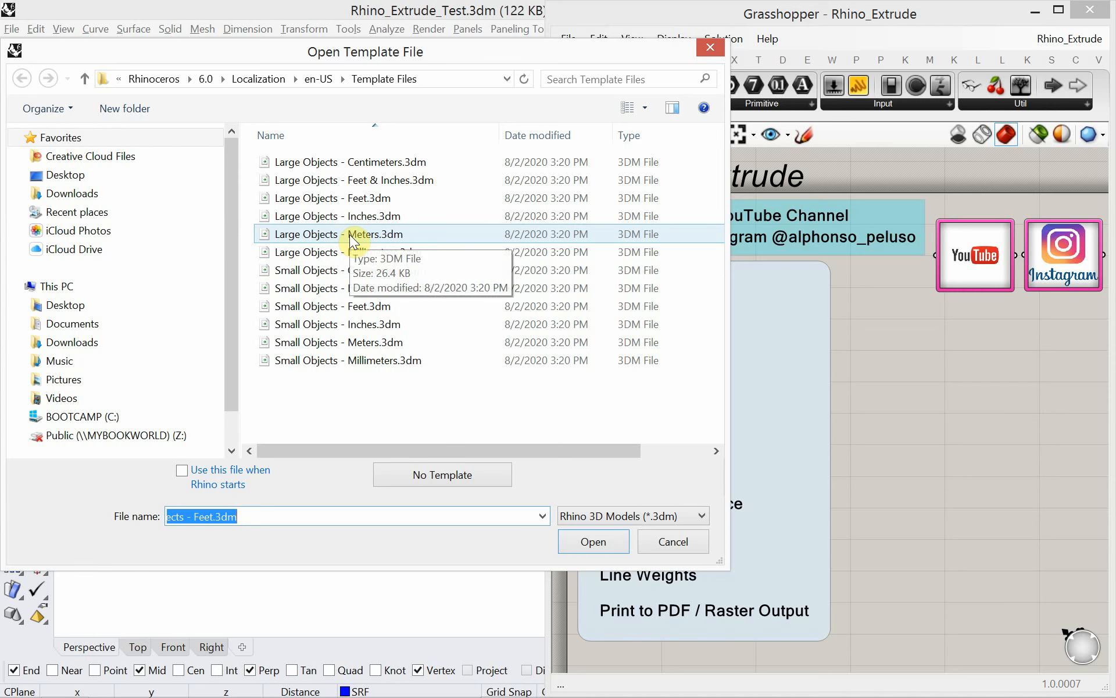
pyautogui.click(312, 326)
pyautogui.click(581, 540)
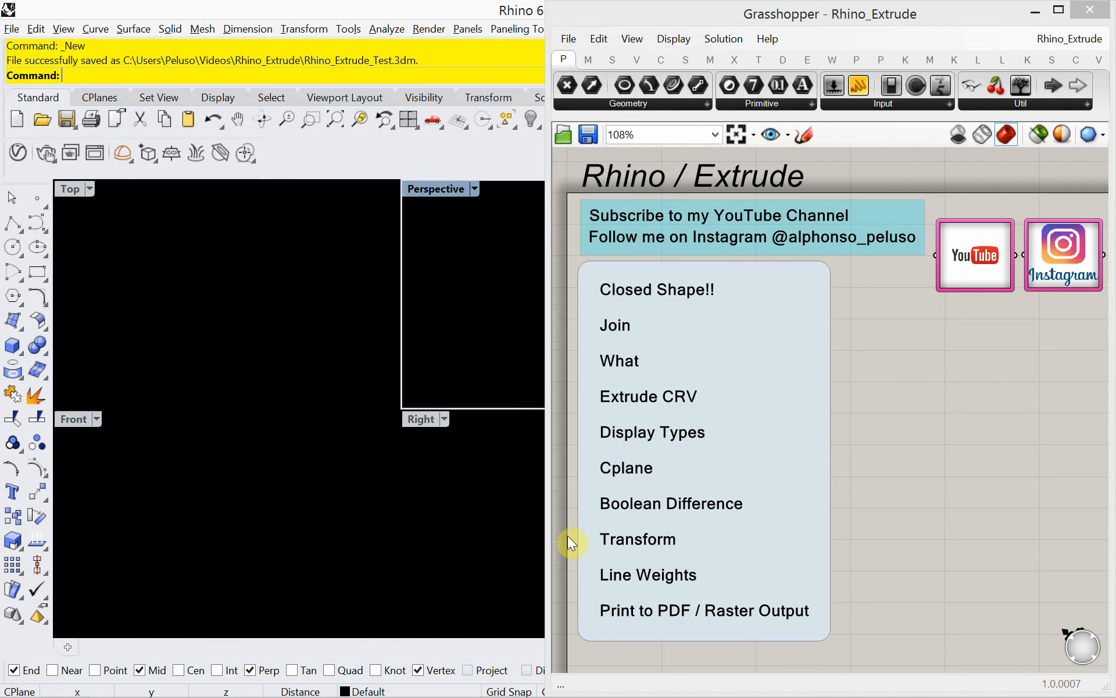
# - Maximize the Perspective viewport and orient the view toward the grid origin
pyautogui.doubleClick(430, 190)
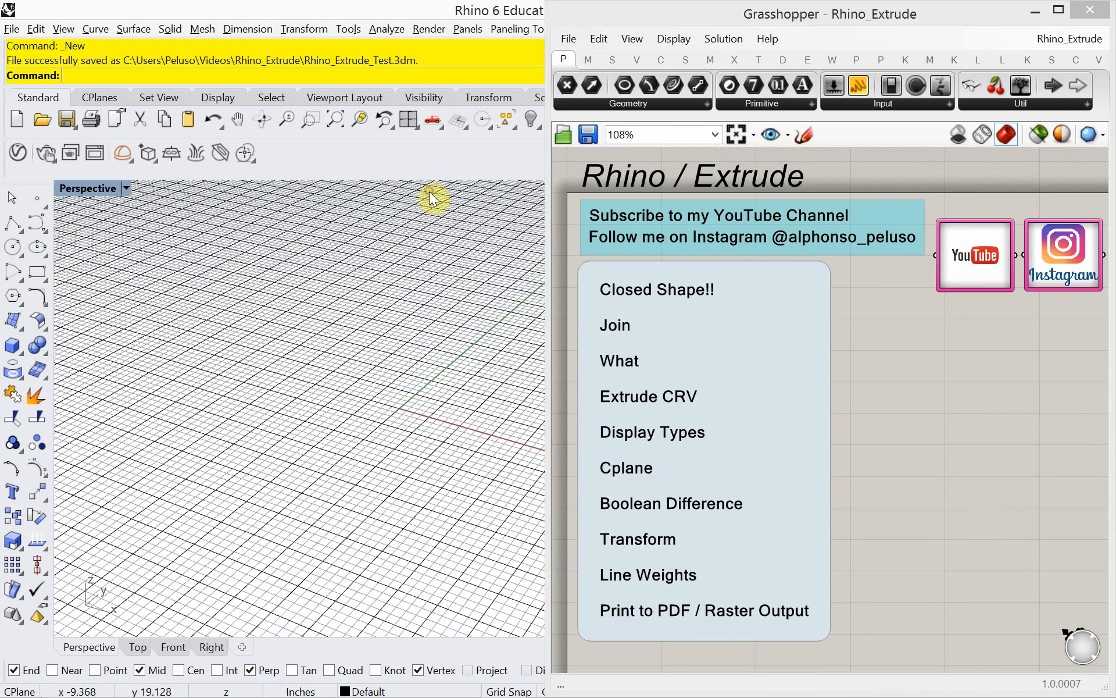
pyautogui.moveTo(250, 419); pyautogui.dragTo(179, 493, button='right')
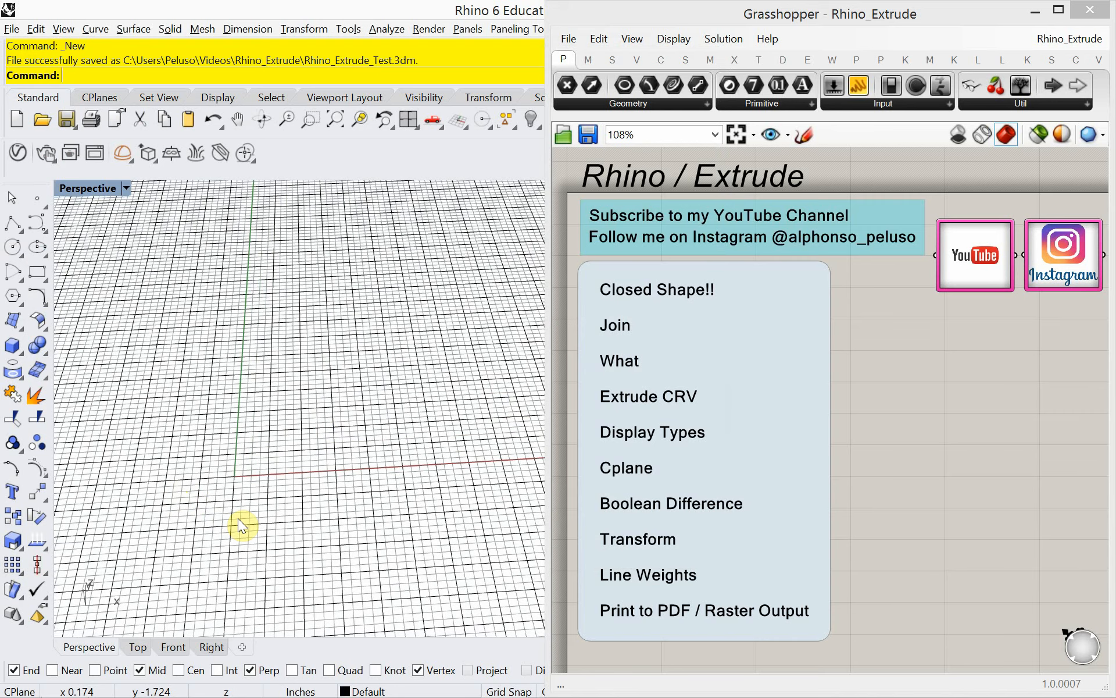
pyautogui.scroll(5, 294, 459)
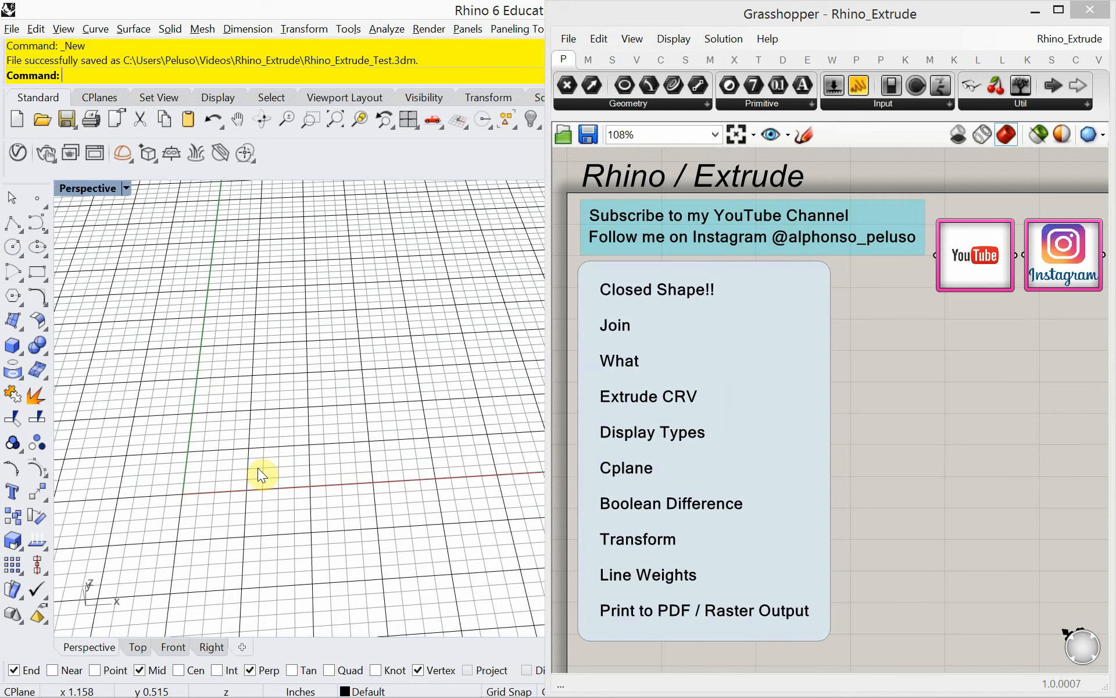
pyautogui.moveTo(258, 469); pyautogui.dragTo(183, 483, button='right')
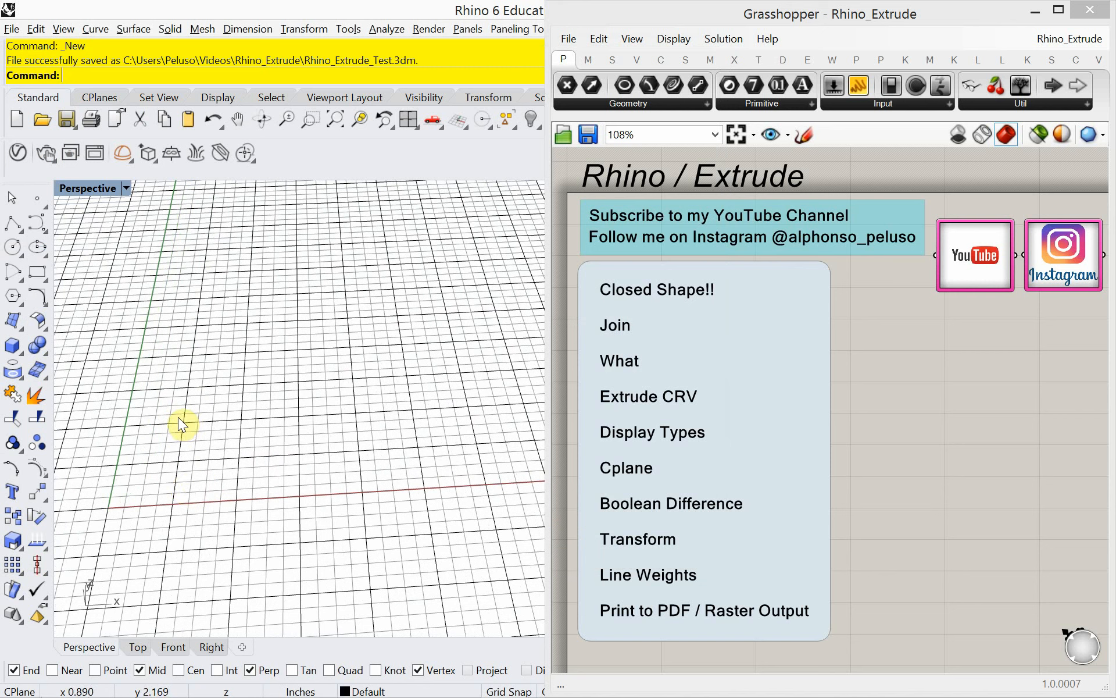
# - In the document's grid properties, set the grid line count to 10 and the minor grid line spacing to 1 inch
pyautogui.write('DocumentProperties')
pyautogui.press('Return')
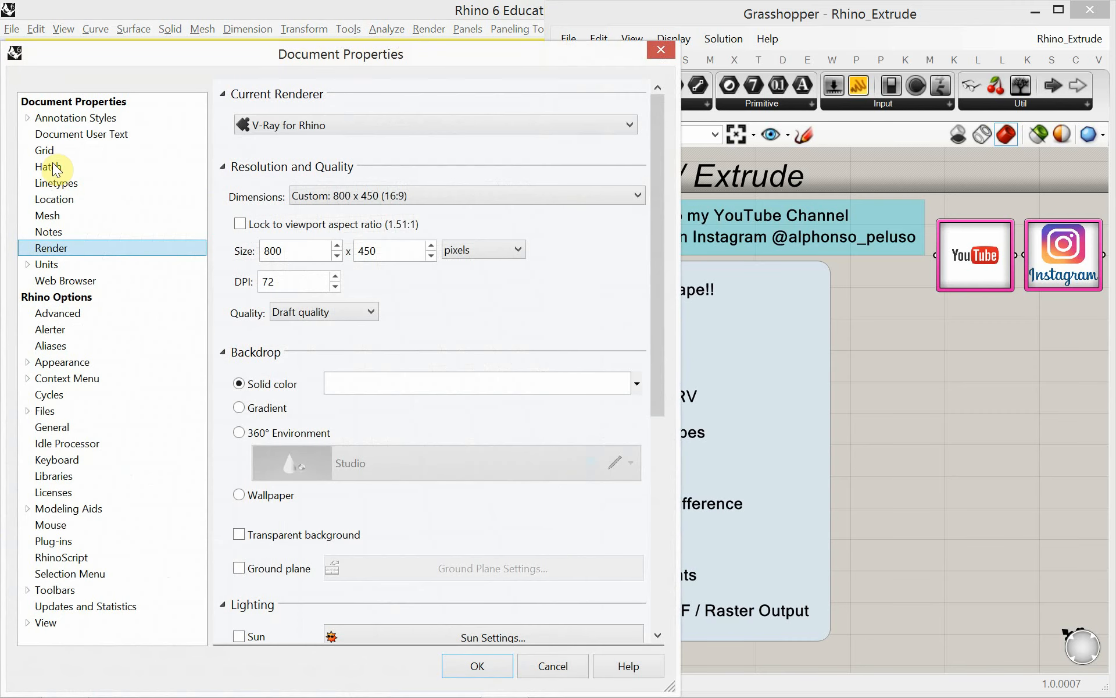
pyautogui.click(49, 150)
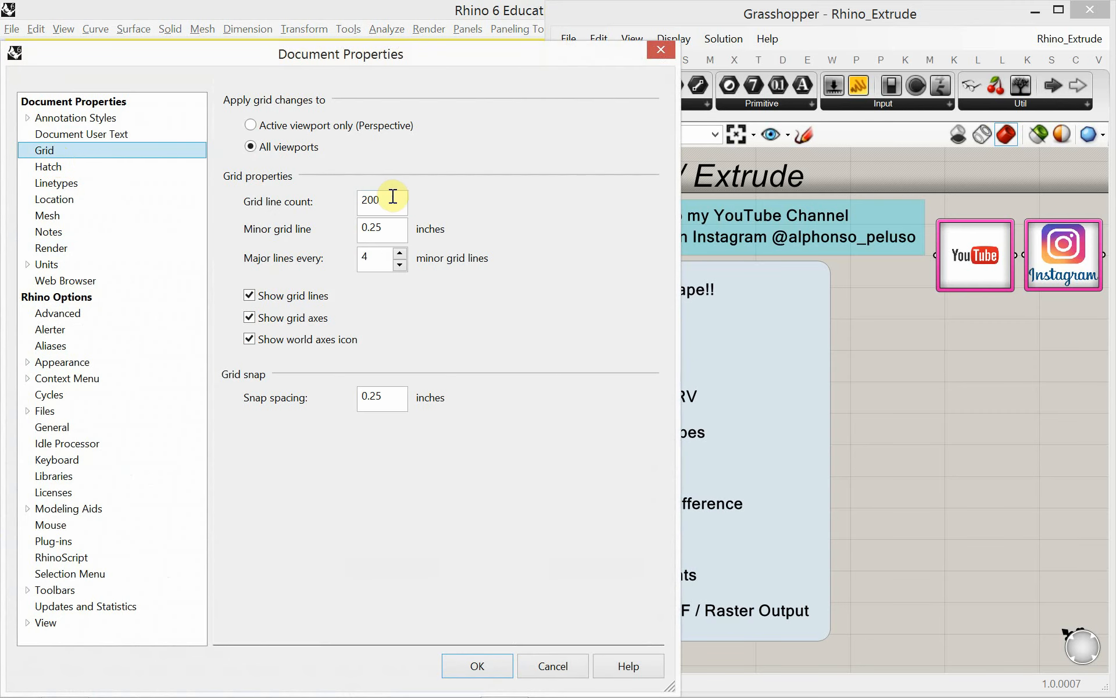
pyautogui.doubleClick(393, 196)
pyautogui.write('10')
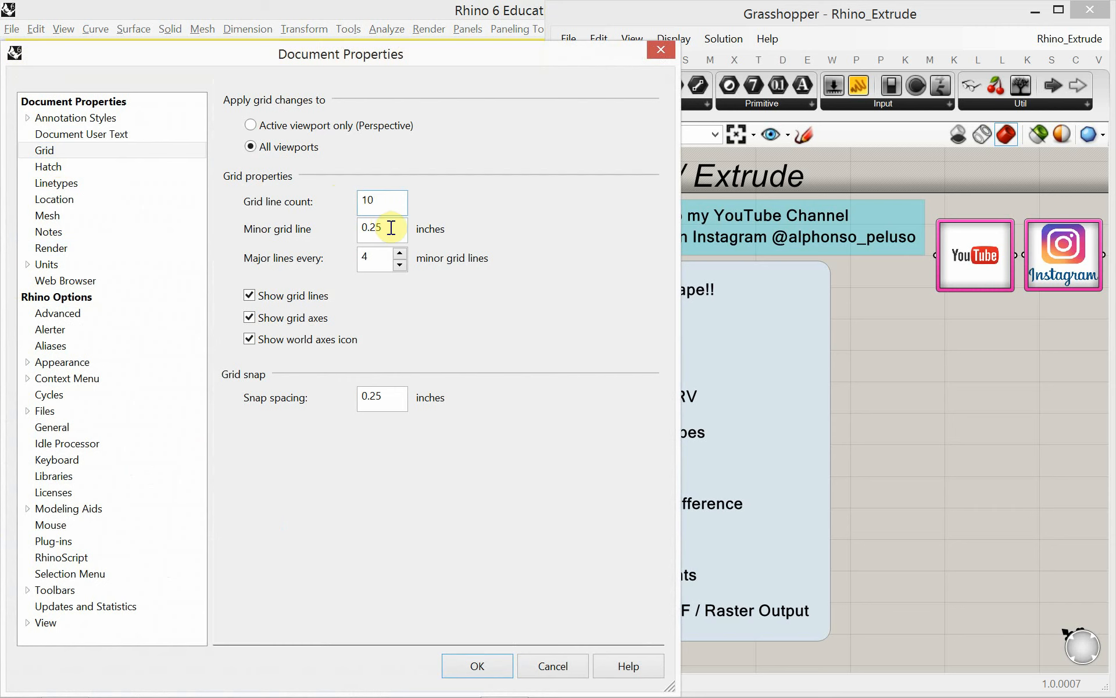
pyautogui.doubleClick(391, 228)
pyautogui.write('1')
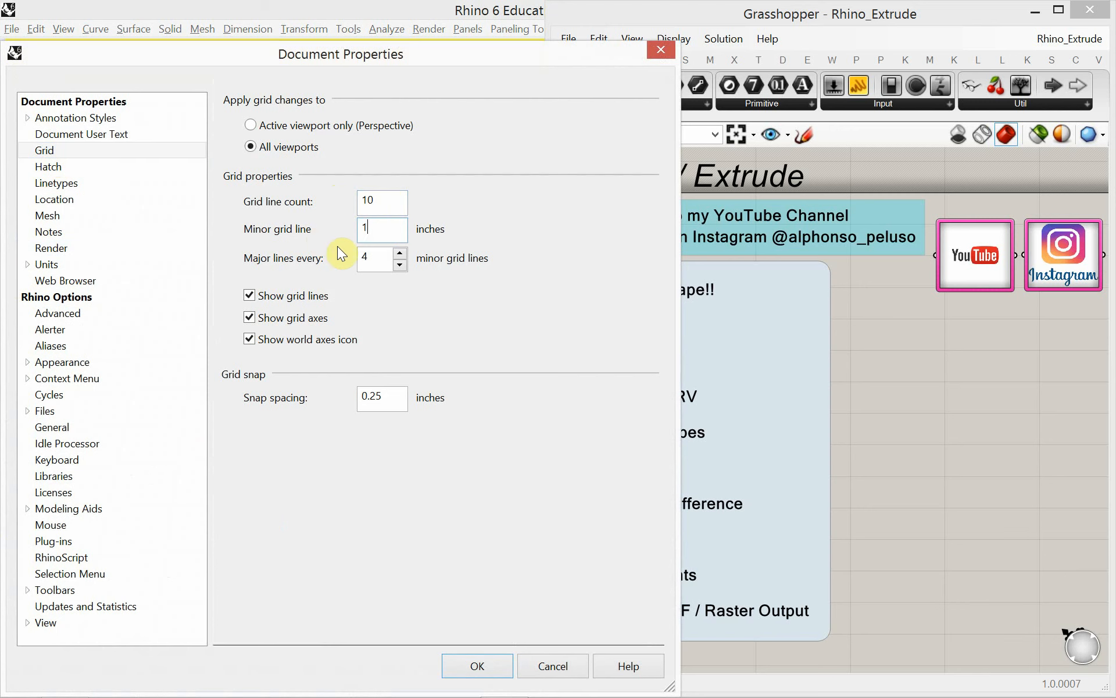
# - Set major grid lines every 5 minor lines and the snap spacing to 1 inch, and apply the grid settings
pyautogui.doubleClick(372, 256)
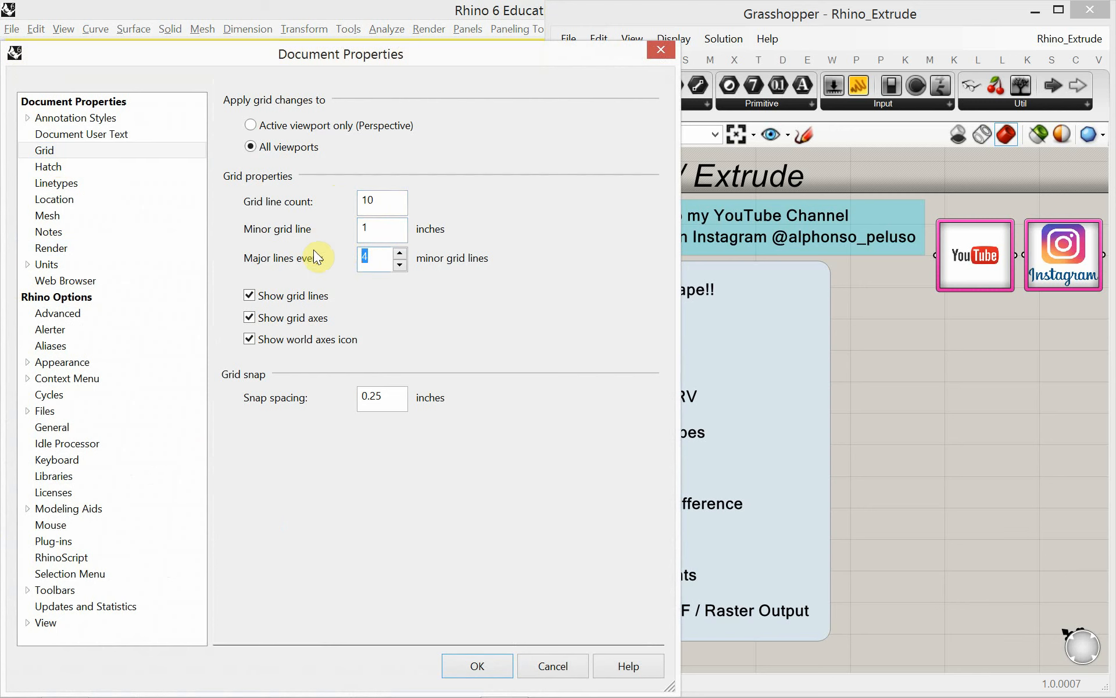
pyautogui.write('5')
pyautogui.doubleClick(386, 395)
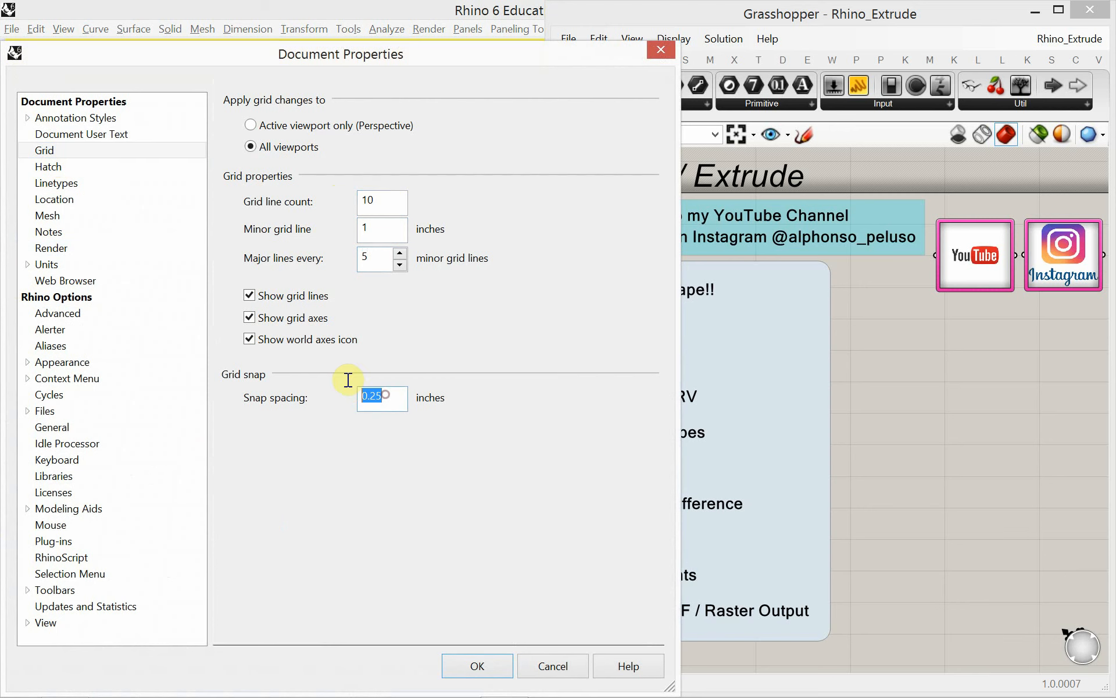
pyautogui.write('1')
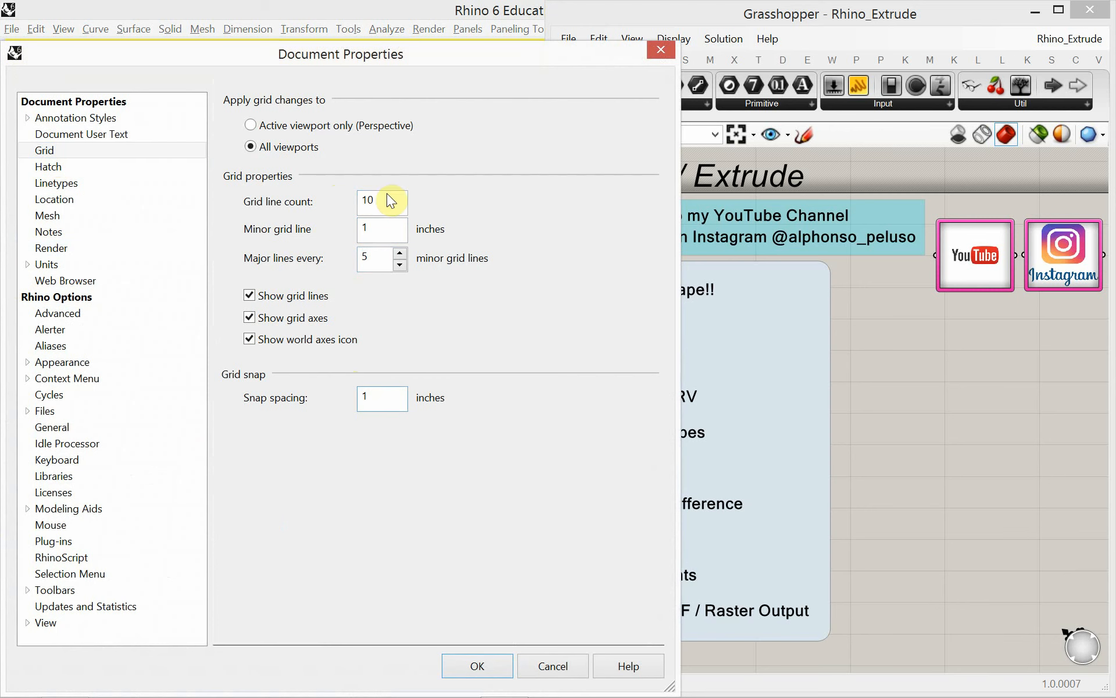
pyautogui.click(463, 664)
pyautogui.scroll(-4, 224, 465)
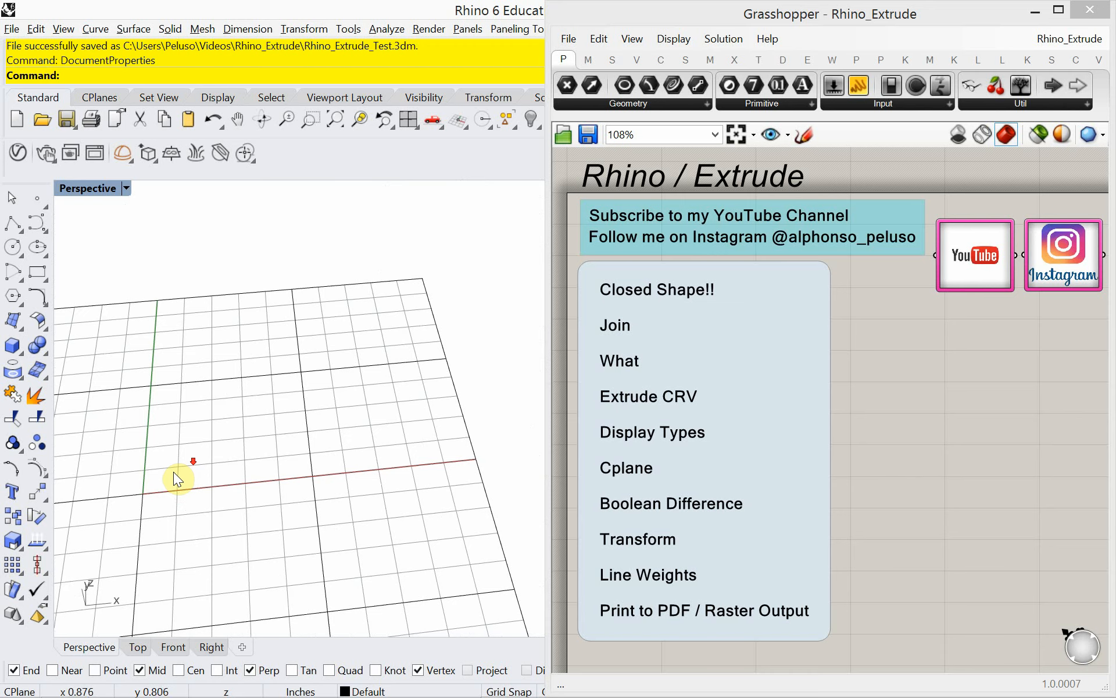
# - Minimize the Grasshopper window, make Layer 01 current and rename it as Sheet
pyautogui.scroll(1, 192, 468)
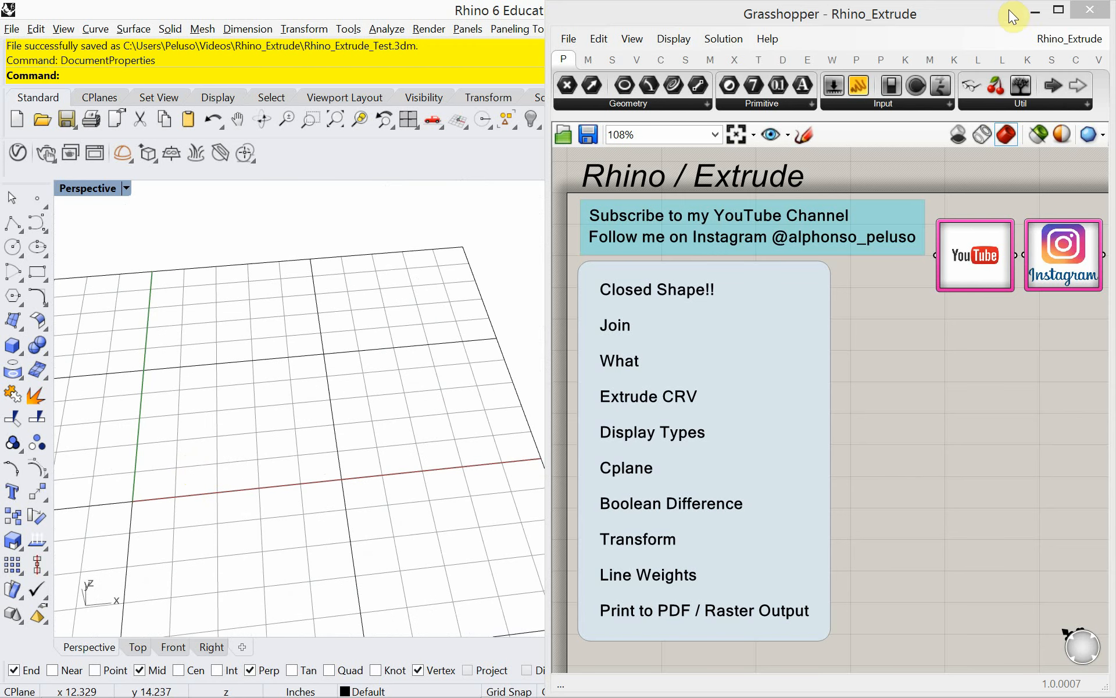
pyautogui.click(1033, 12)
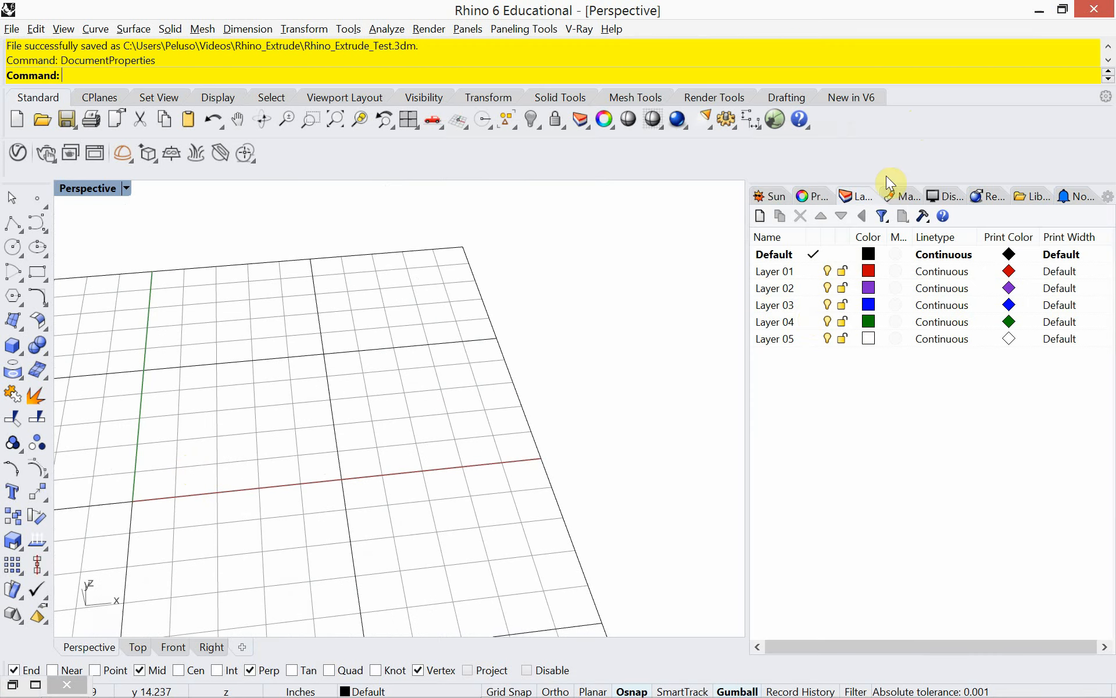
pyautogui.doubleClick(776, 272)
pyautogui.click(774, 271)
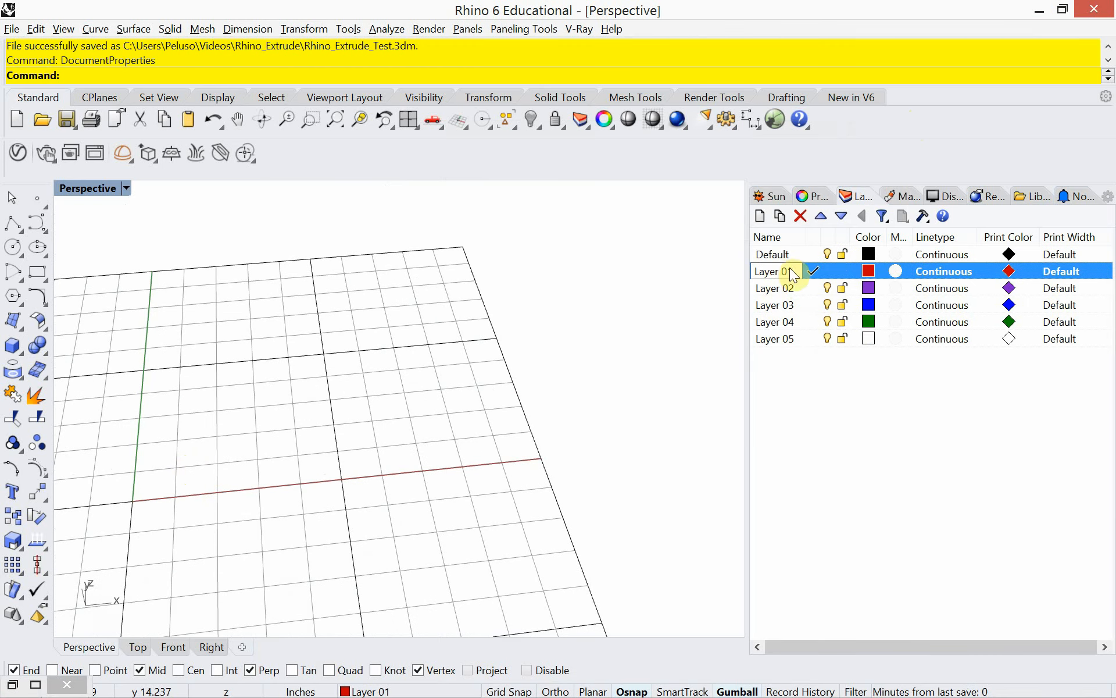
pyautogui.moveTo(754, 272); pyautogui.dragTo(808, 271)
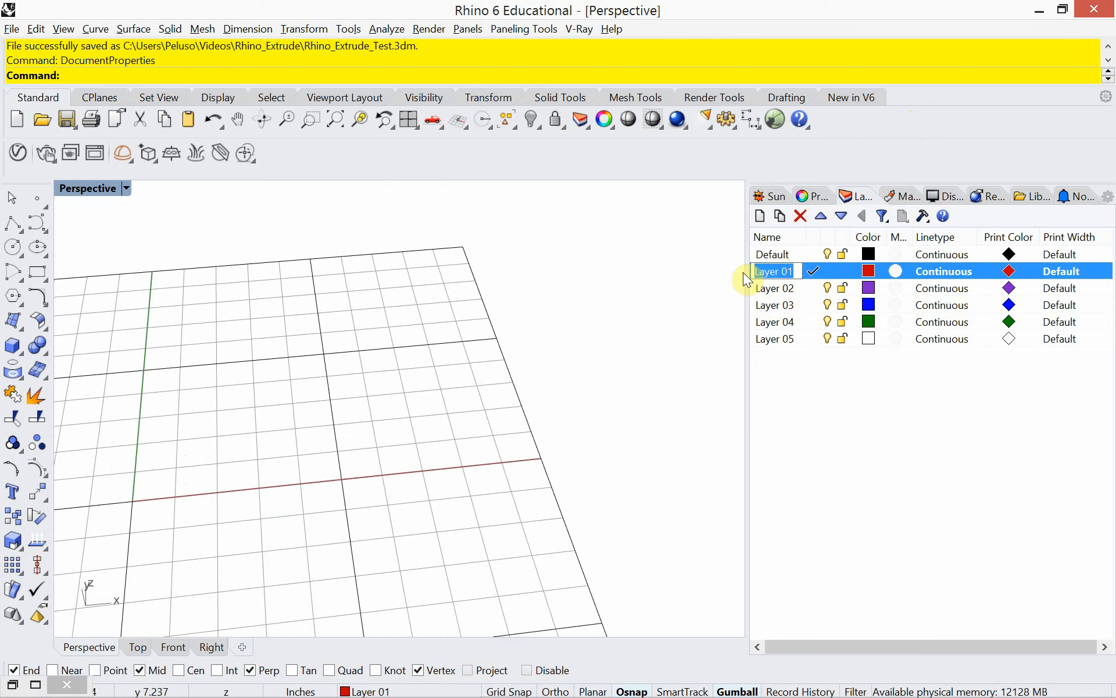
pyautogui.write('Sheet')
pyautogui.click(806, 278)
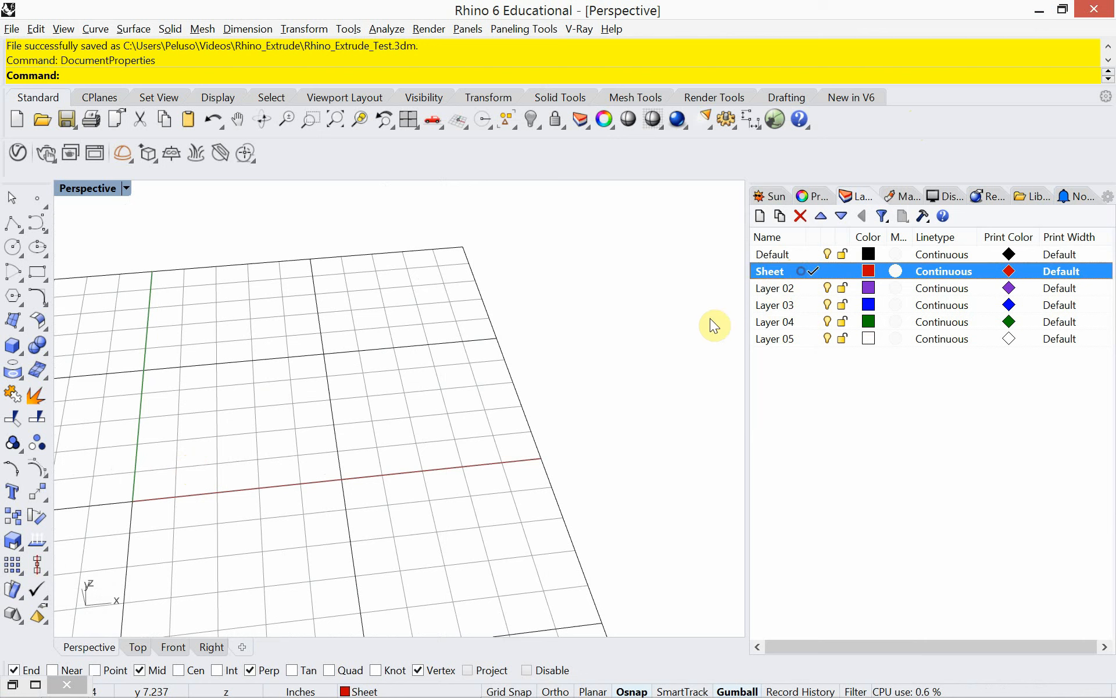
# - With grid snap on, draw a 10 by 4 inch rectangle on the Sheet layer, starting at the grid origin
pyautogui.write('Rectangle')
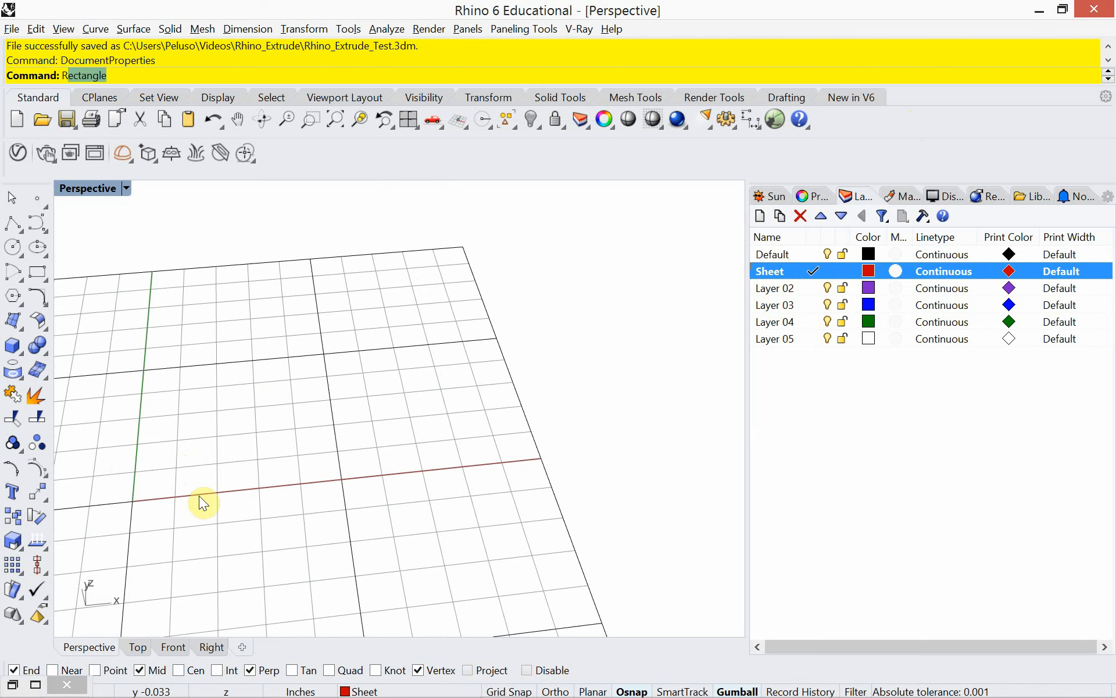
pyautogui.press('Return')
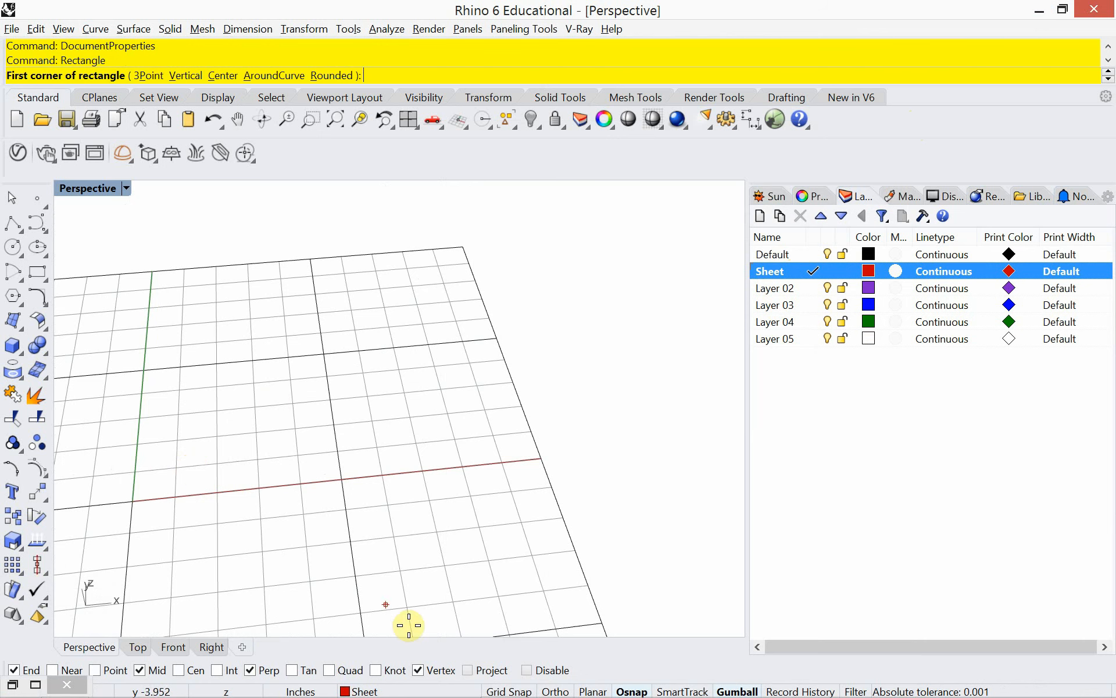
pyautogui.click(510, 691)
pyautogui.click(144, 499)
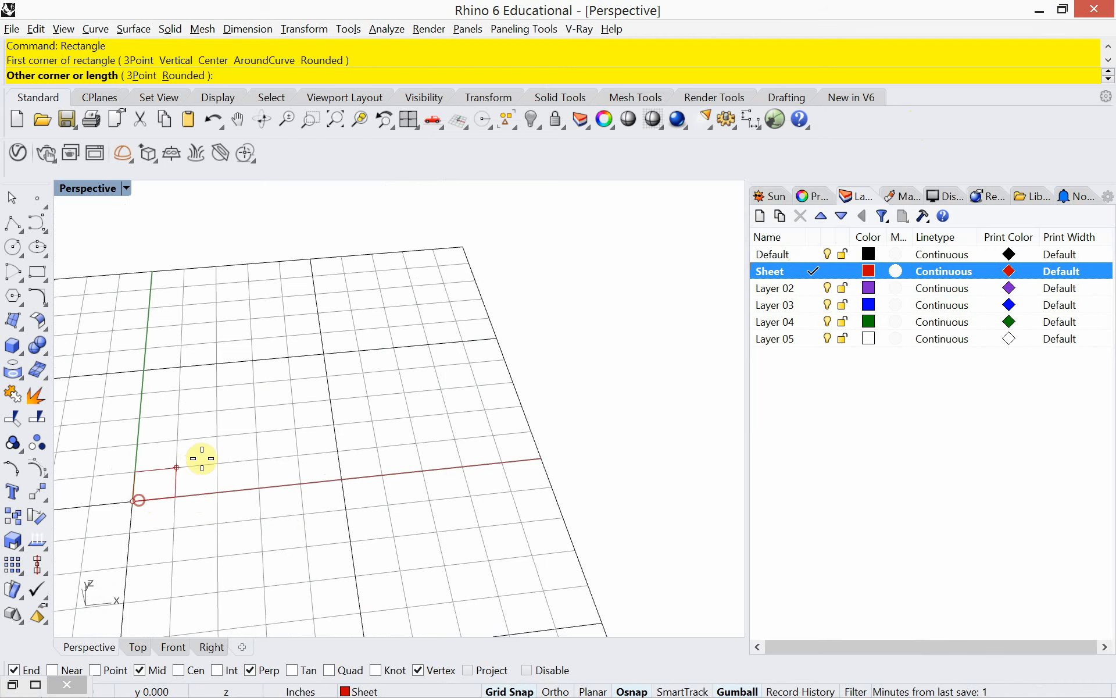
pyautogui.click(506, 360)
pyautogui.moveTo(447, 429); pyautogui.dragTo(276, 501, button='right')
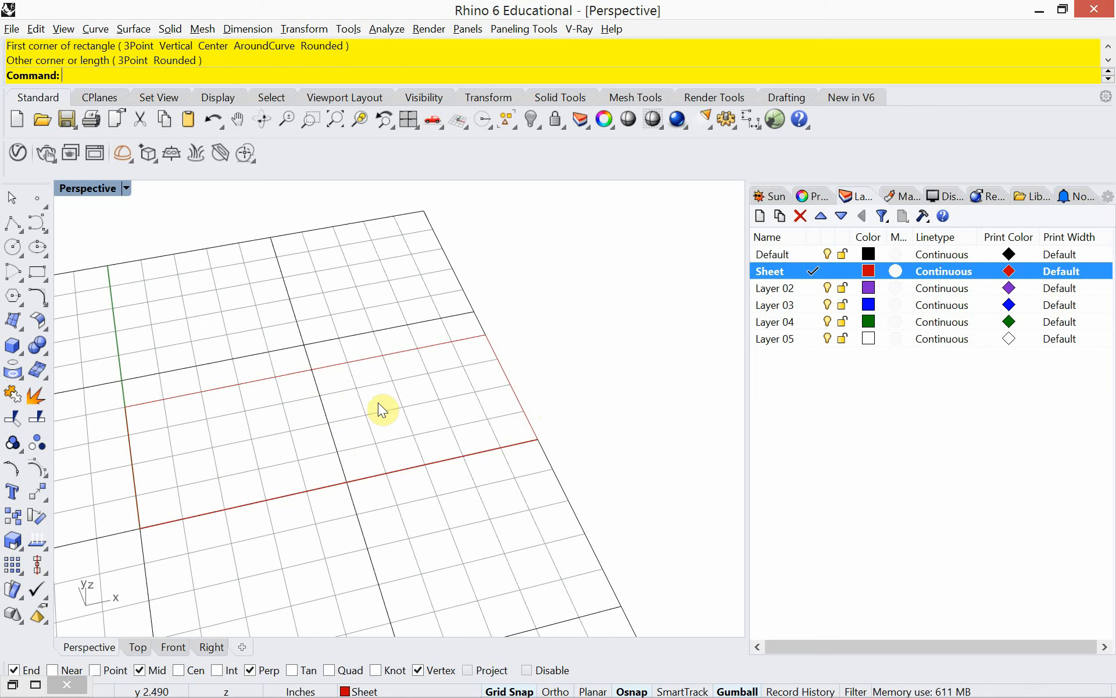
pyautogui.keyDown('shift'); pyautogui.moveTo(371, 420); pyautogui.dragTo(404, 399, button='right'); pyautogui.keyUp('shift')
pyautogui.scroll(3, 274, 445)
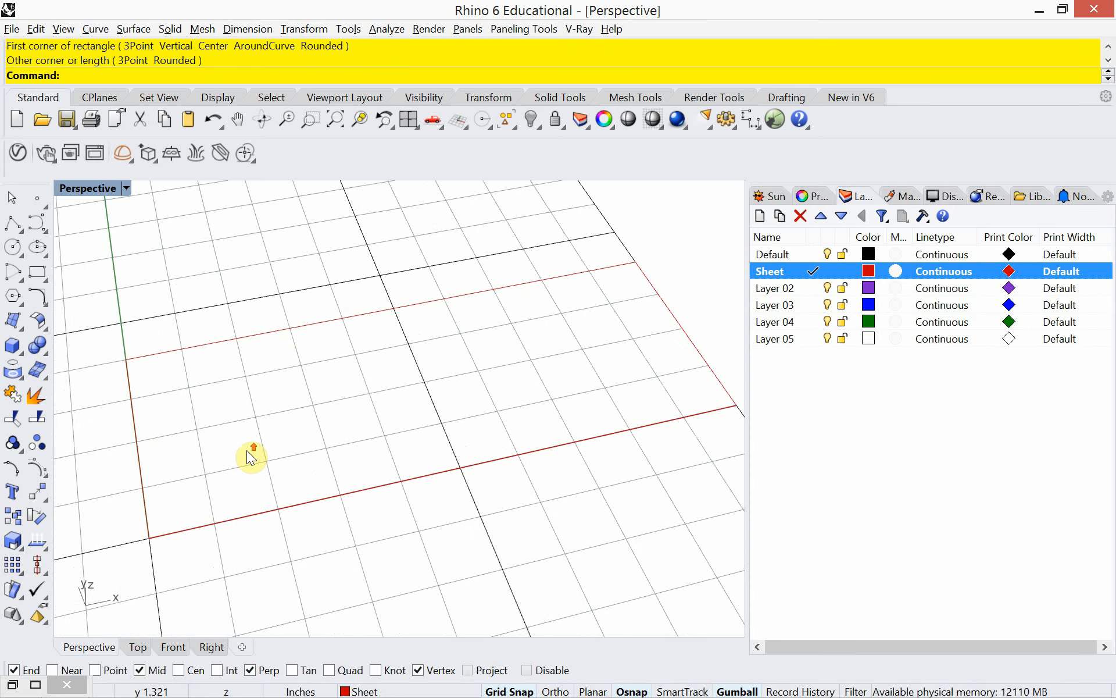
pyautogui.keyDown('shift'); pyautogui.moveTo(246, 450); pyautogui.dragTo(222, 460, button='right'); pyautogui.keyUp('shift')
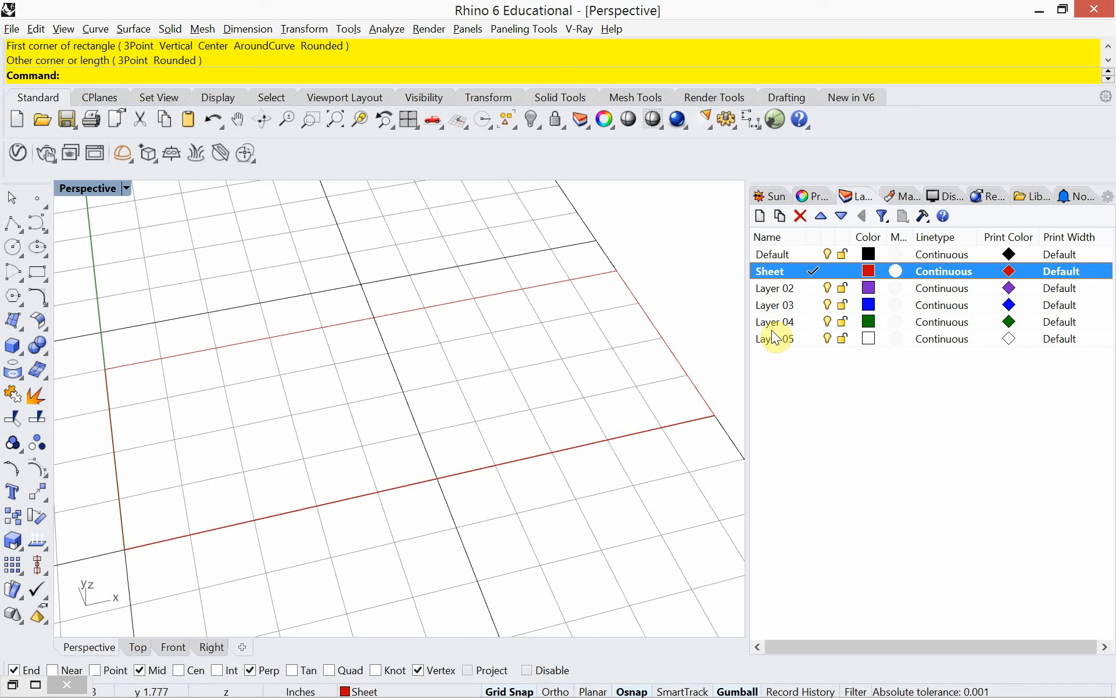
# - Make Layer 02 current and rename it as CRV
pyautogui.doubleClick(771, 293)
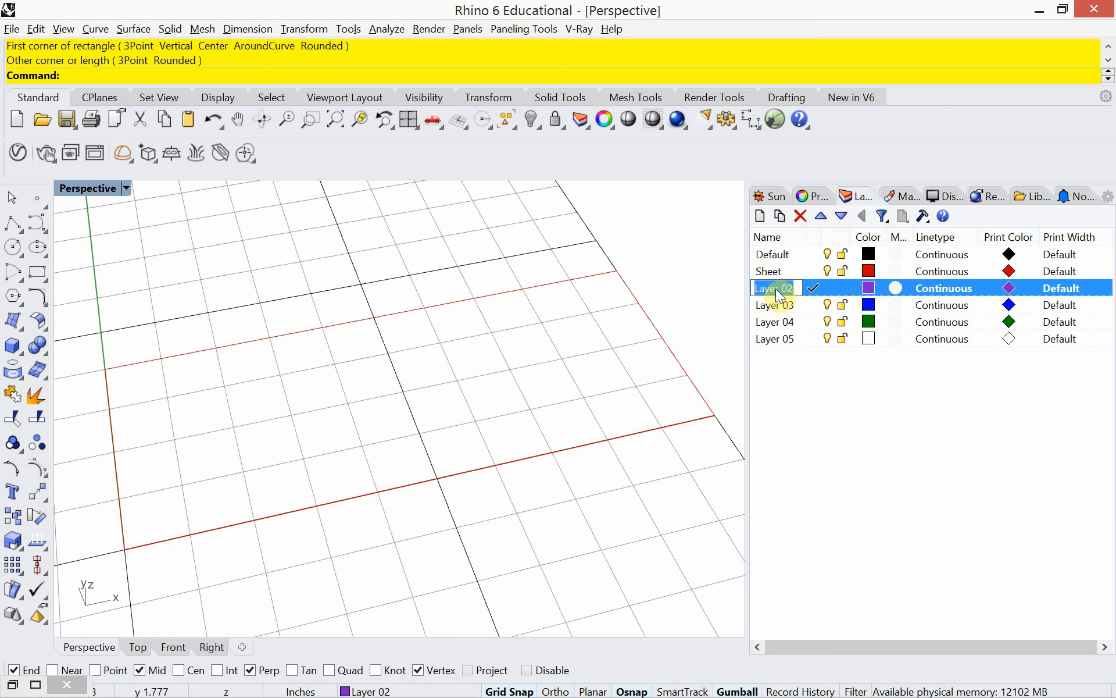
pyautogui.write('CE')
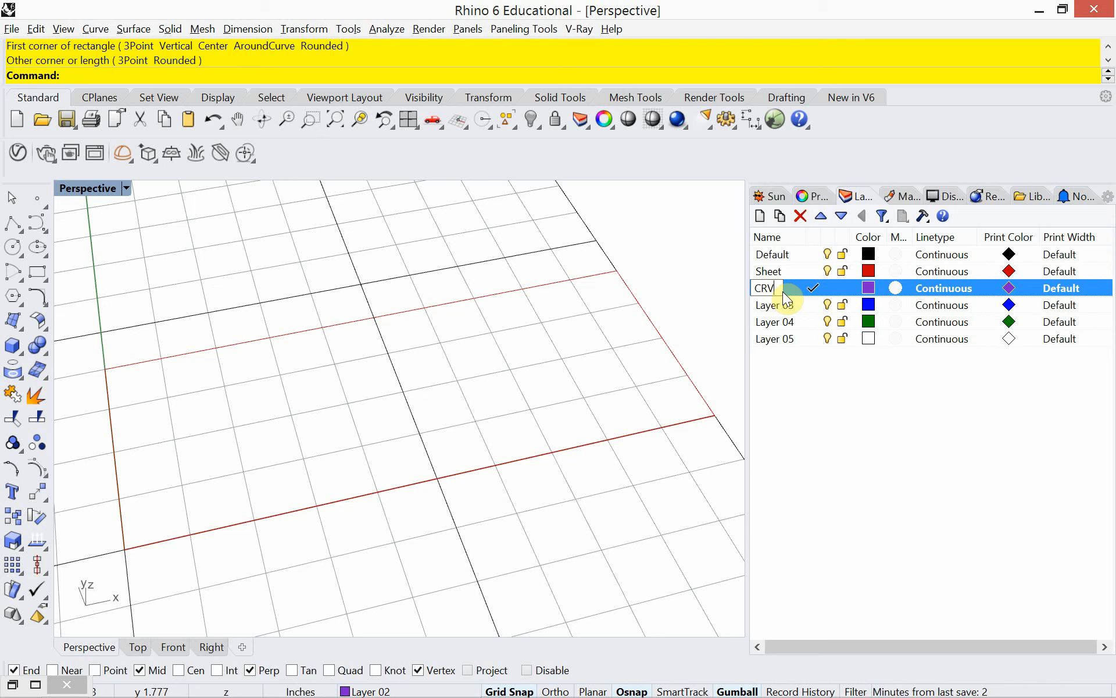
pyautogui.press('Return')
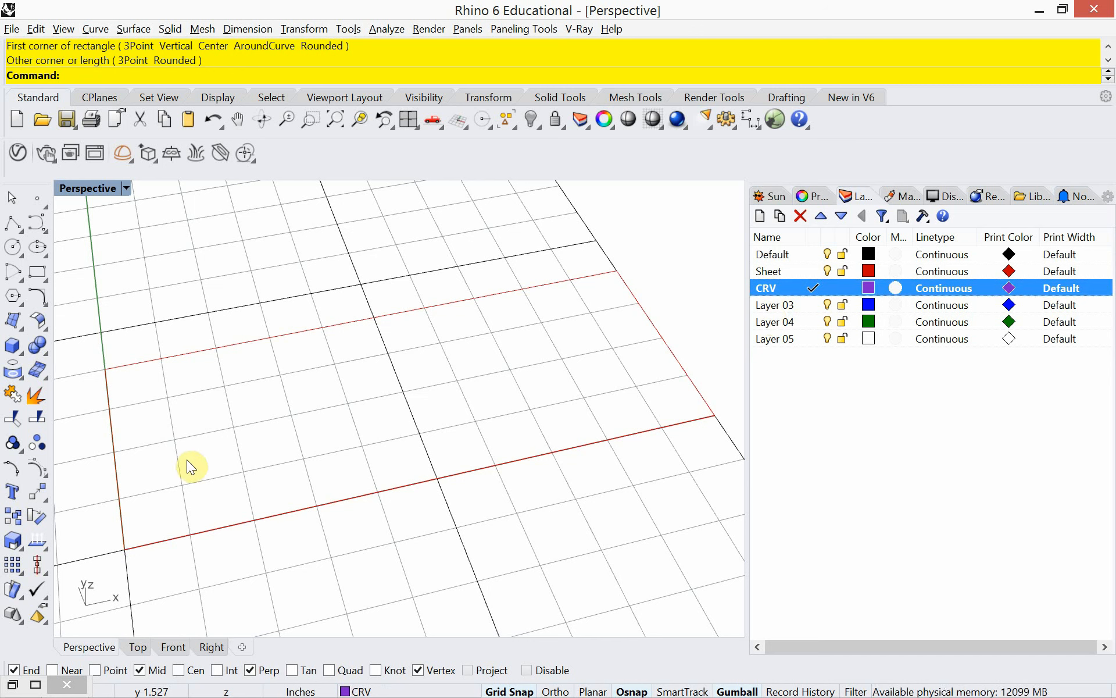
# - Draw a 2 by 2 inch grid-snapped rectangle inside the sheet outline, starting 1 inch from the origin in X and Y, and turn grid snap off
pyautogui.click(503, 691)
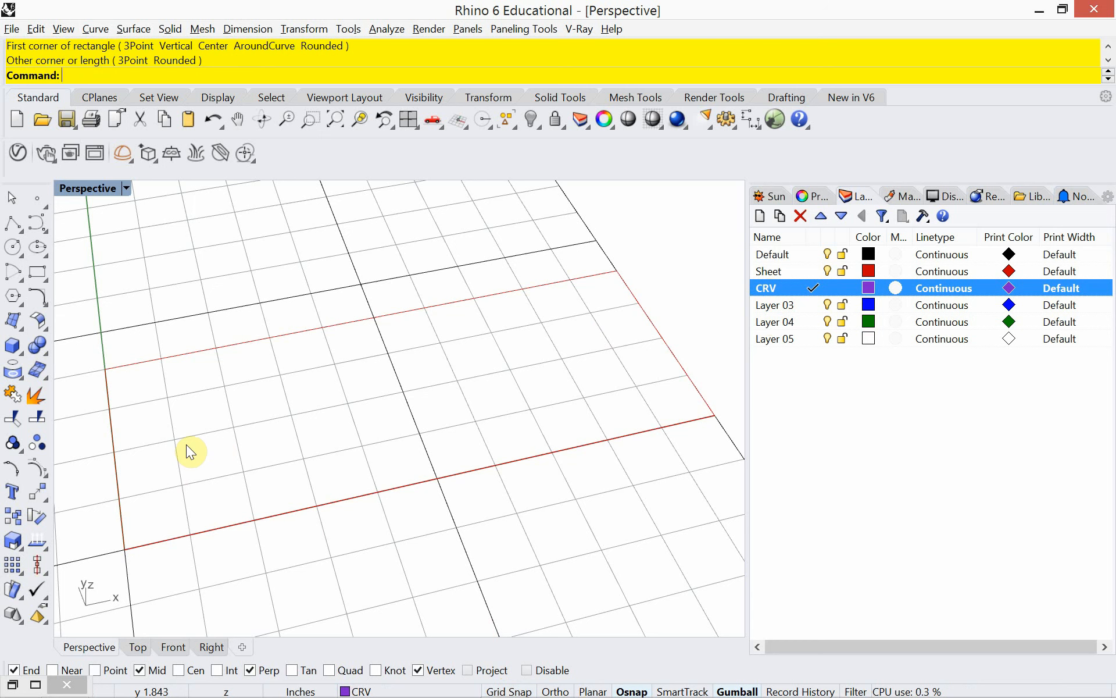
pyautogui.write('Rectangle')
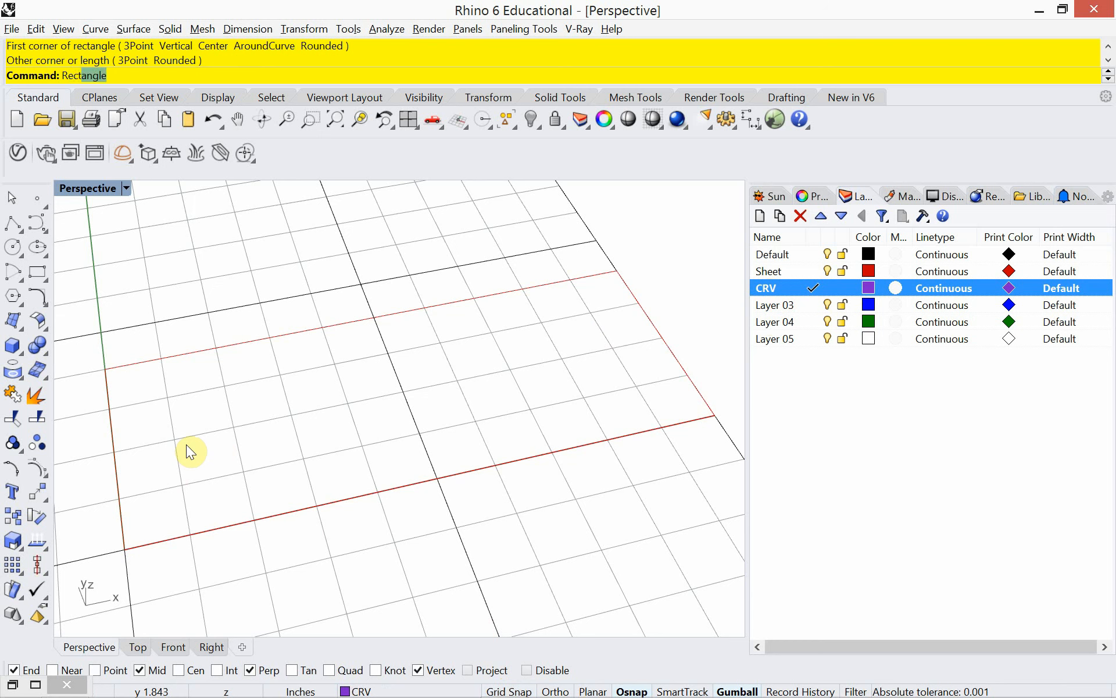
pyautogui.press('Return')
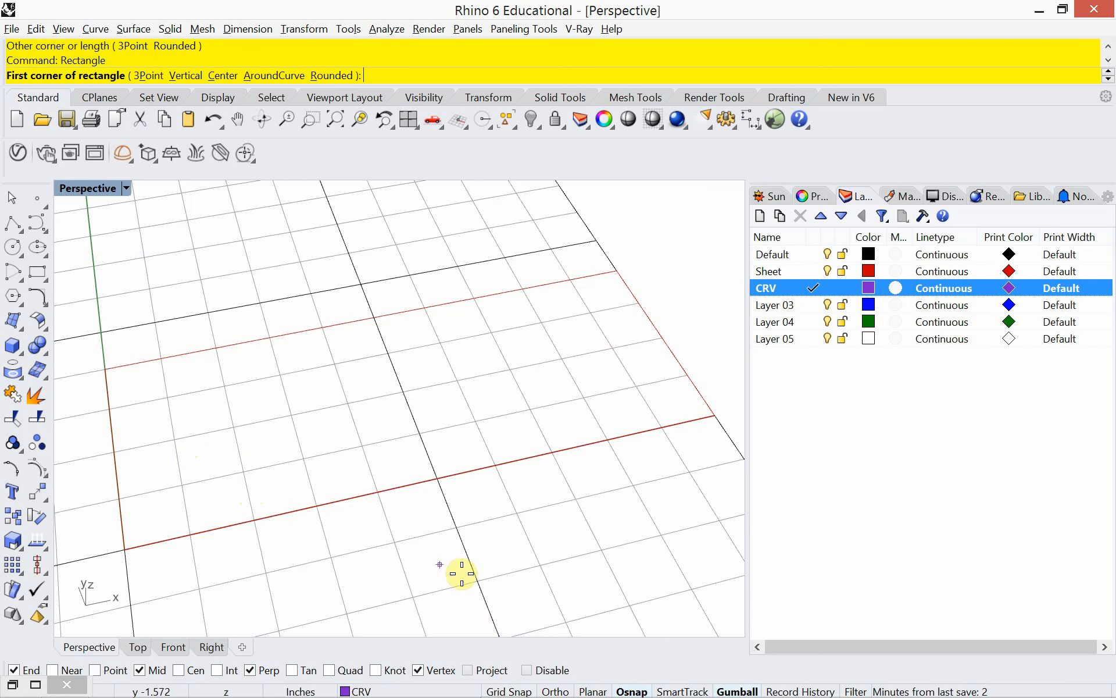
pyautogui.click(510, 691)
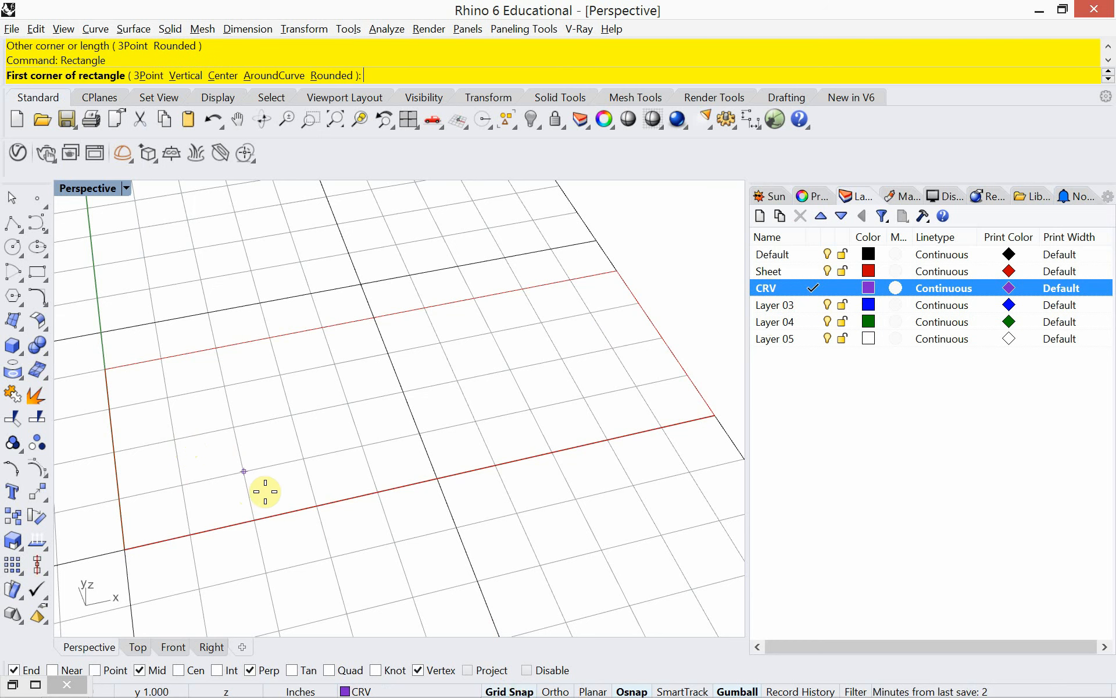
pyautogui.click(194, 469)
pyautogui.click(292, 375)
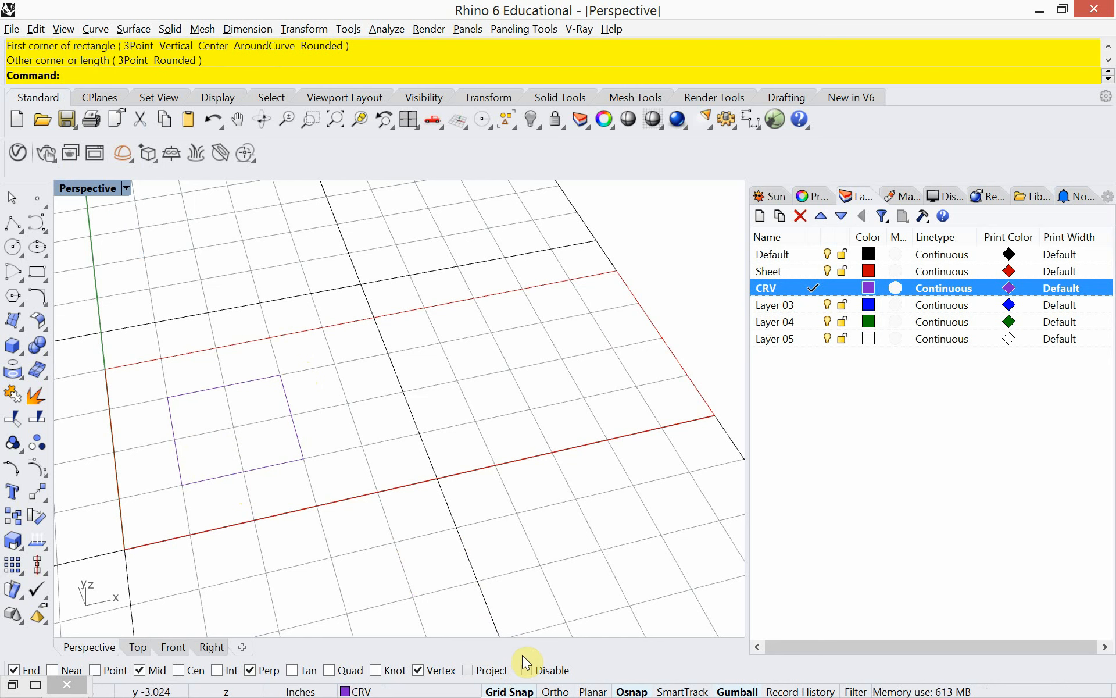
pyautogui.click(521, 692)
pyautogui.click(288, 406)
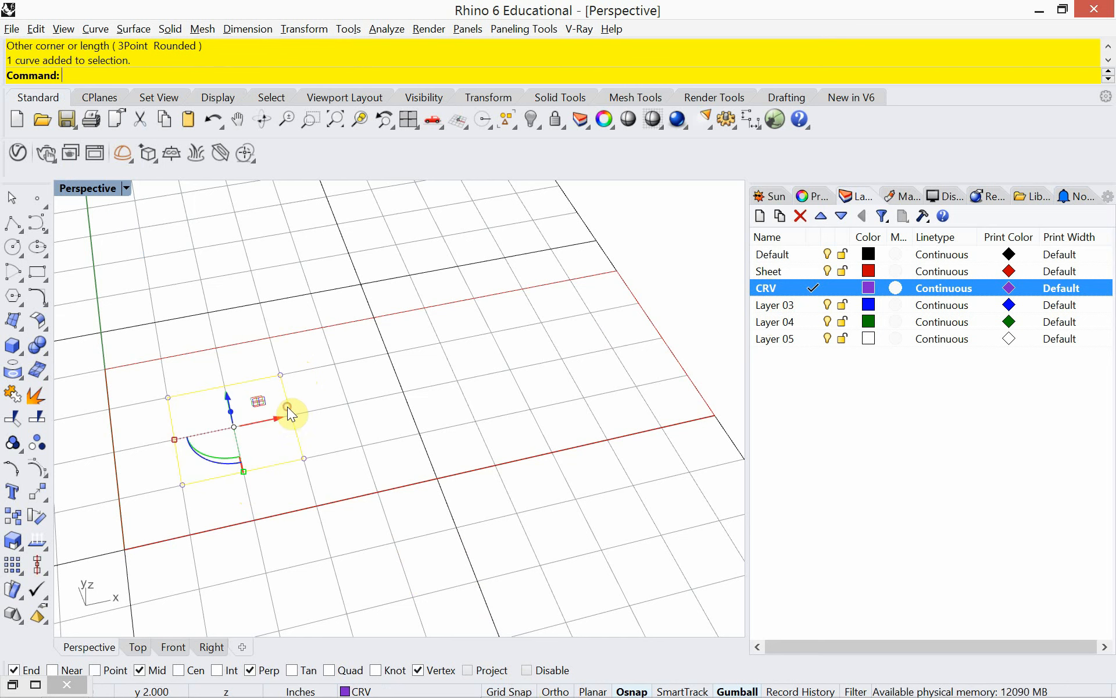
pyautogui.click(321, 394)
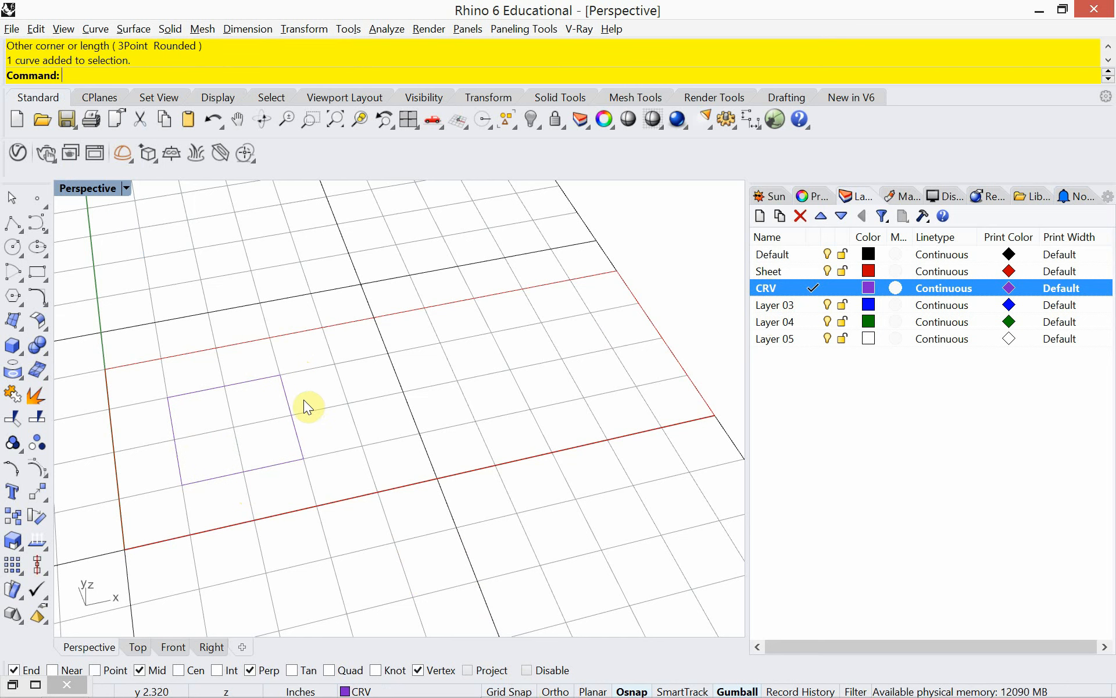
pyautogui.click(286, 405)
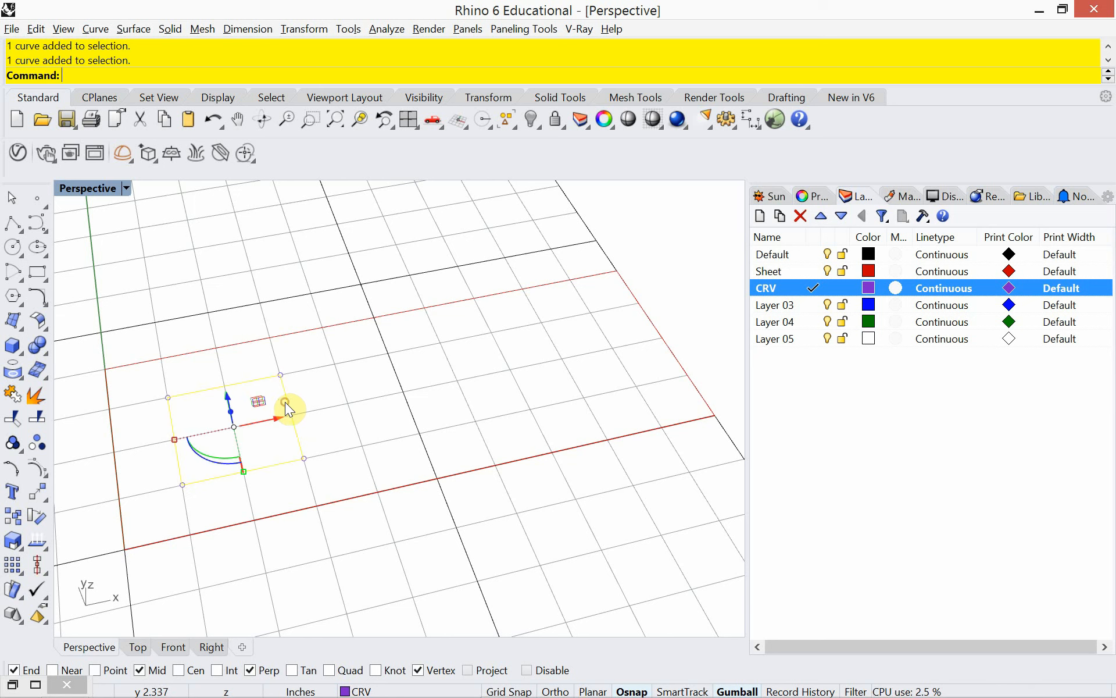
pyautogui.click(324, 393)
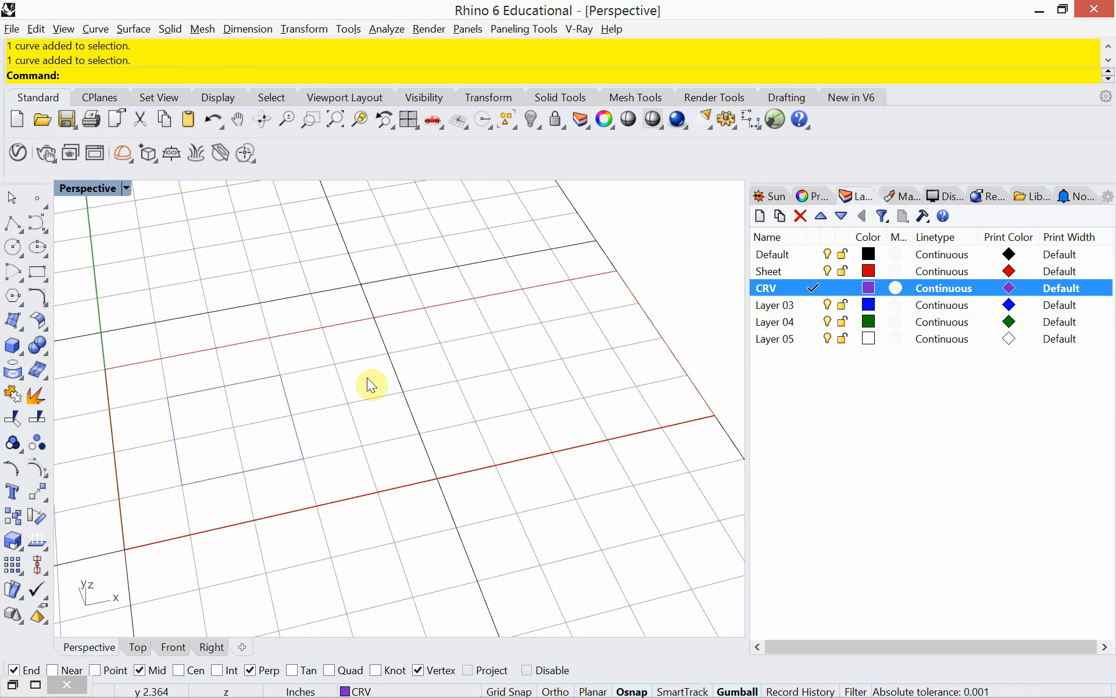
# - Rename Layer 03 as SRF and make CRV the current layer again
pyautogui.doubleClick(783, 306)
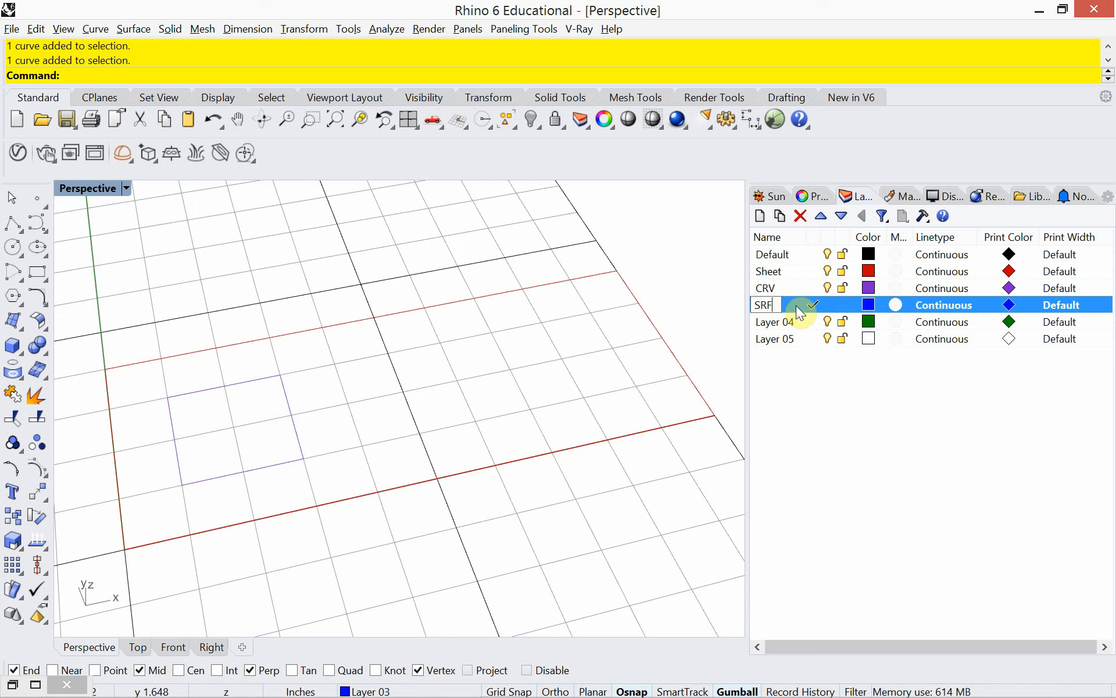
pyautogui.press('Return')
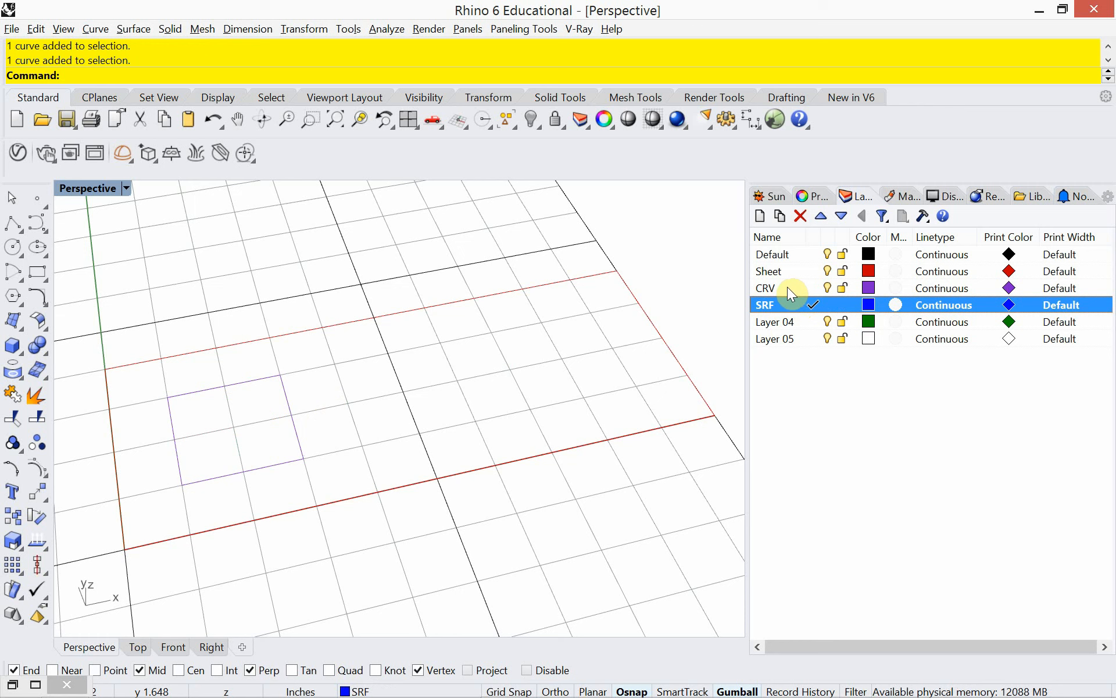
pyautogui.doubleClick(792, 288)
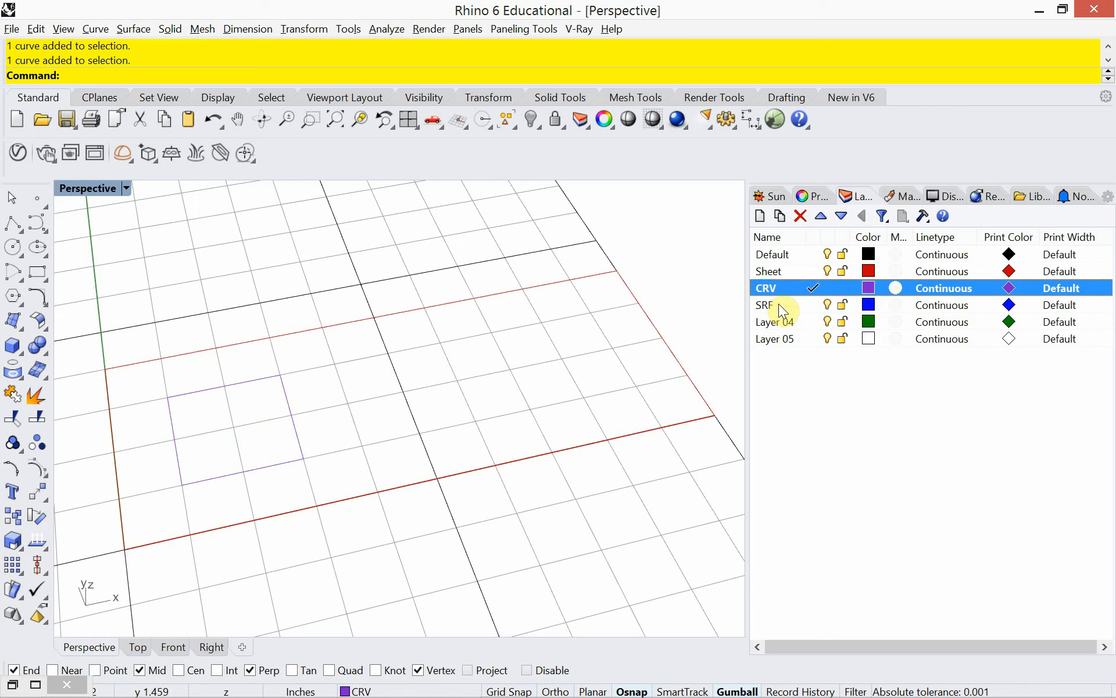
# - Extrude the small square curve upward about 2.07 inches as a solid with ExtrudeCrv and clear the selection
pyautogui.click(255, 380)
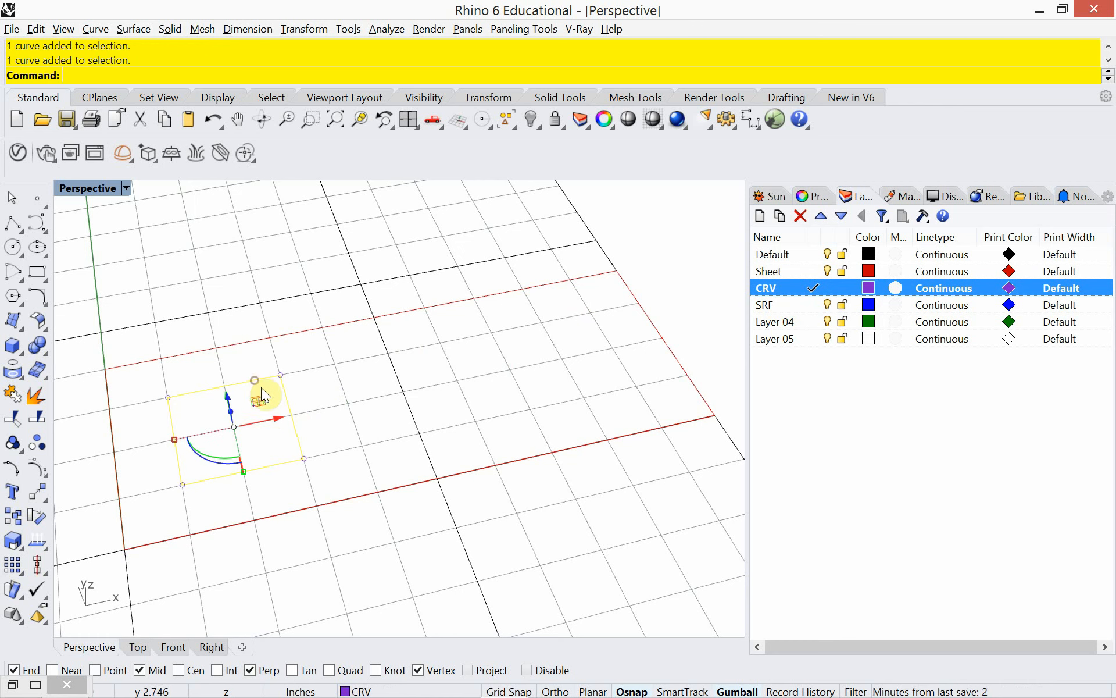
pyautogui.write('ExtrudeCrv')
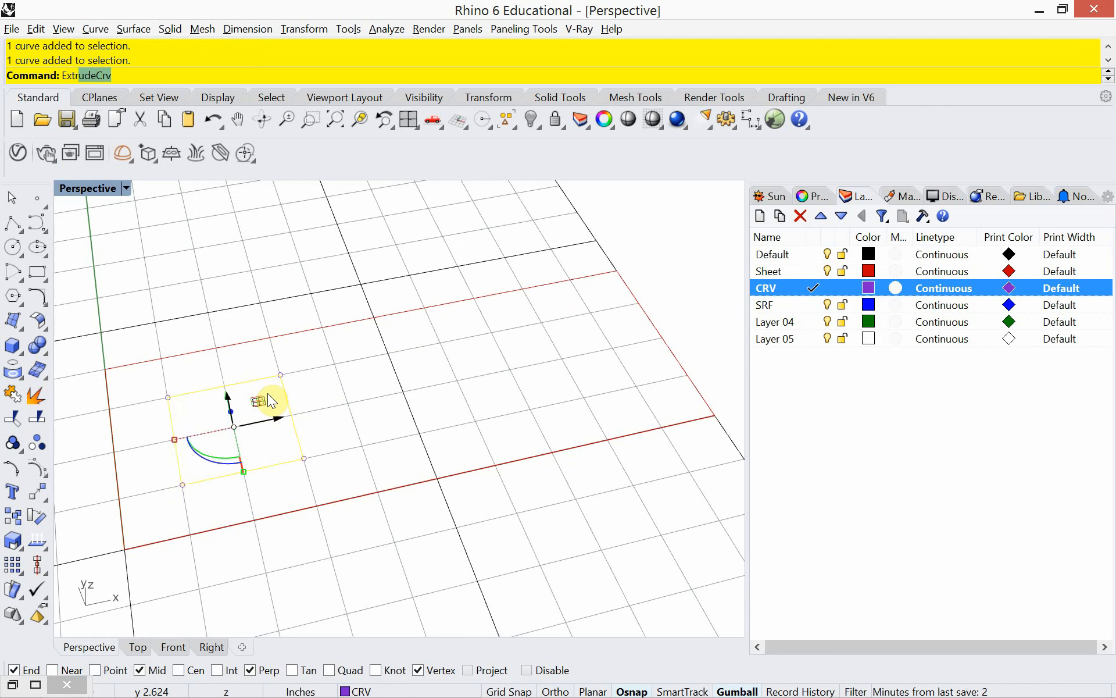
pyautogui.press('Return')
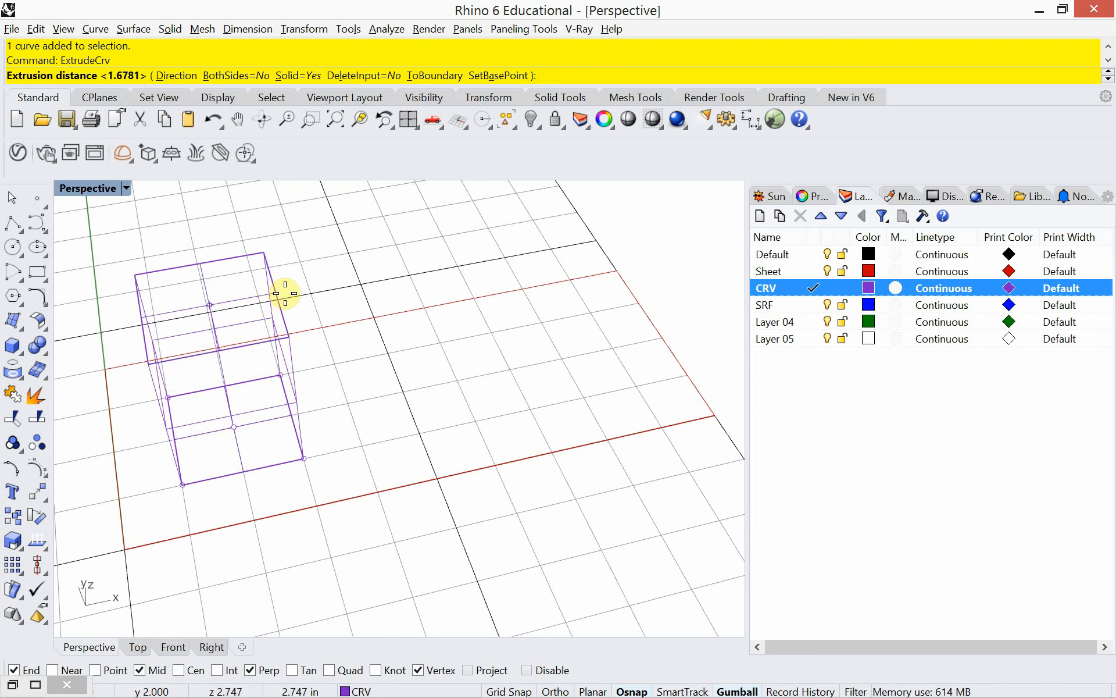
pyautogui.click(286, 332)
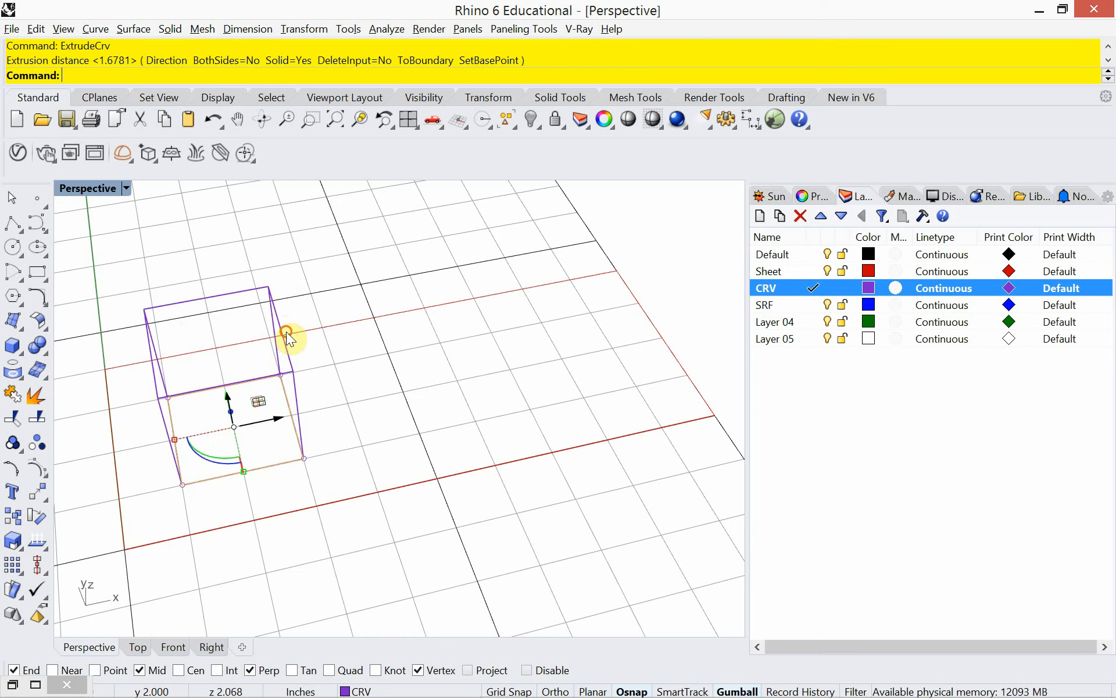
pyautogui.moveTo(287, 461); pyautogui.dragTo(337, 425, button='right')
pyautogui.click(338, 425)
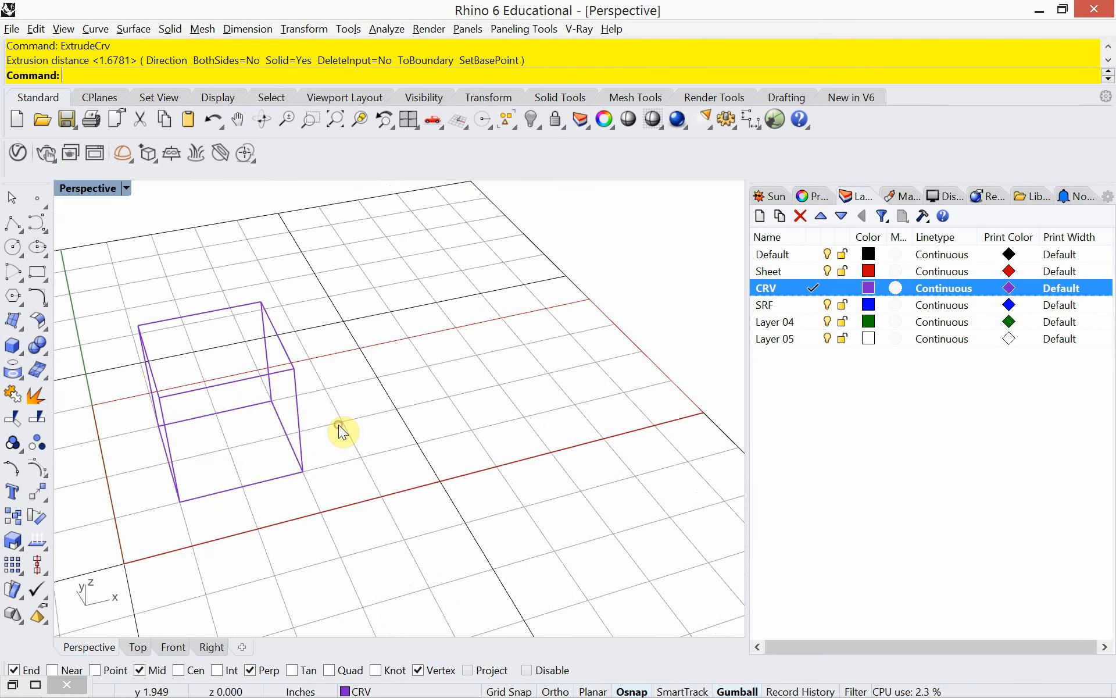
# - Move the extruded box to the SRF layer
pyautogui.click(223, 314)
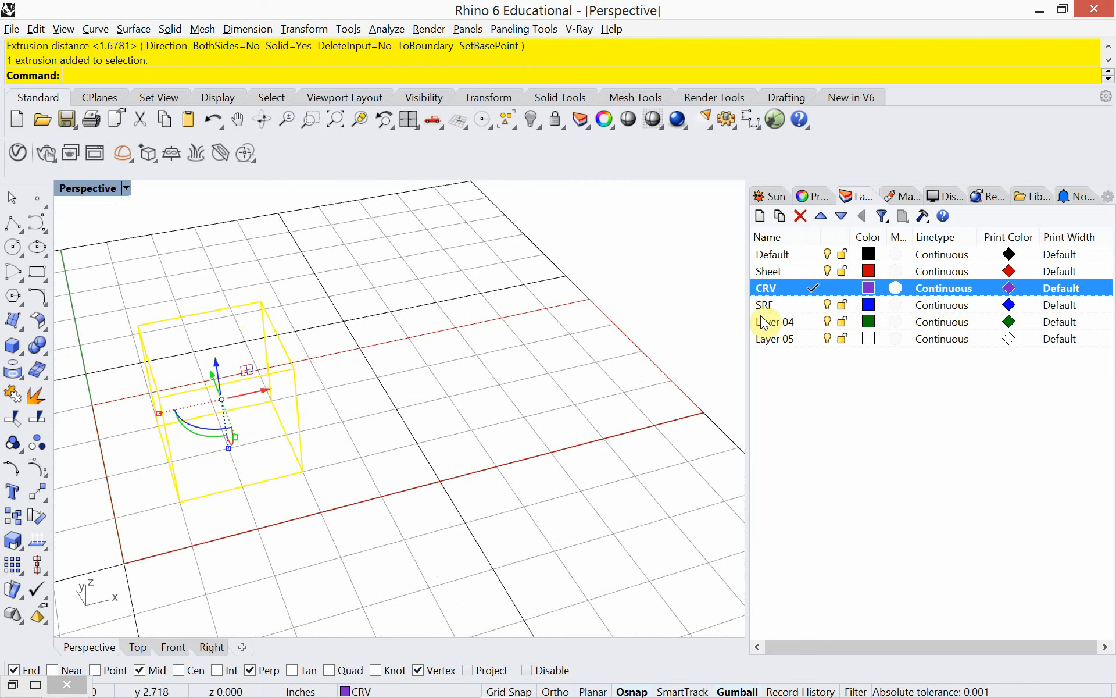
pyautogui.rightClick(782, 305)
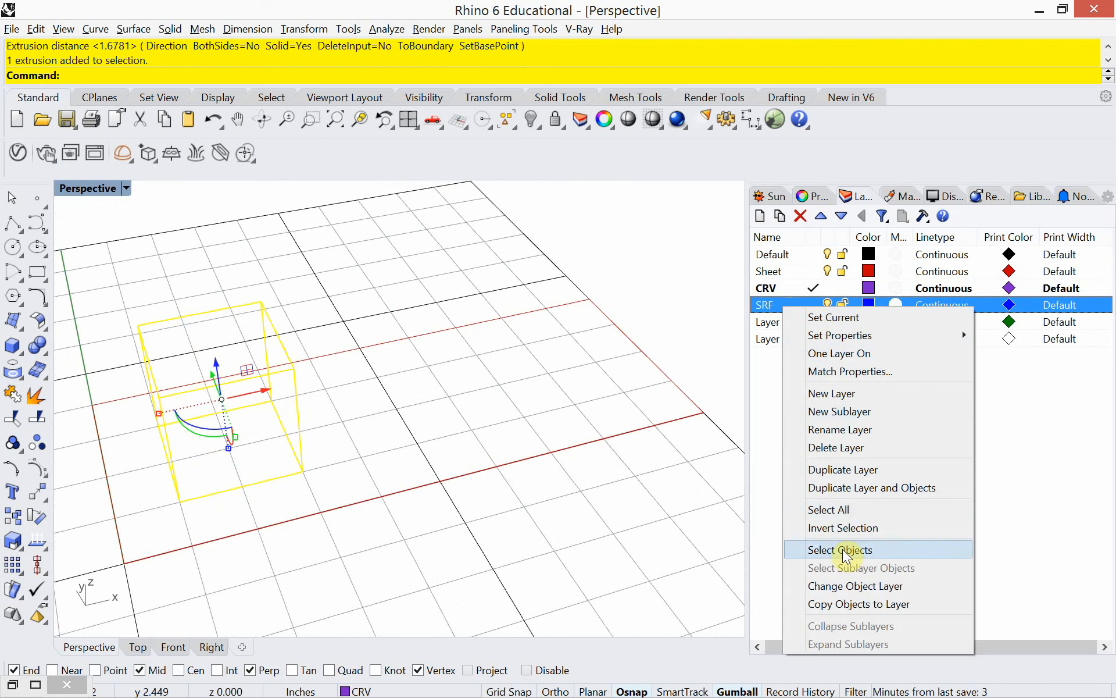
pyautogui.click(847, 587)
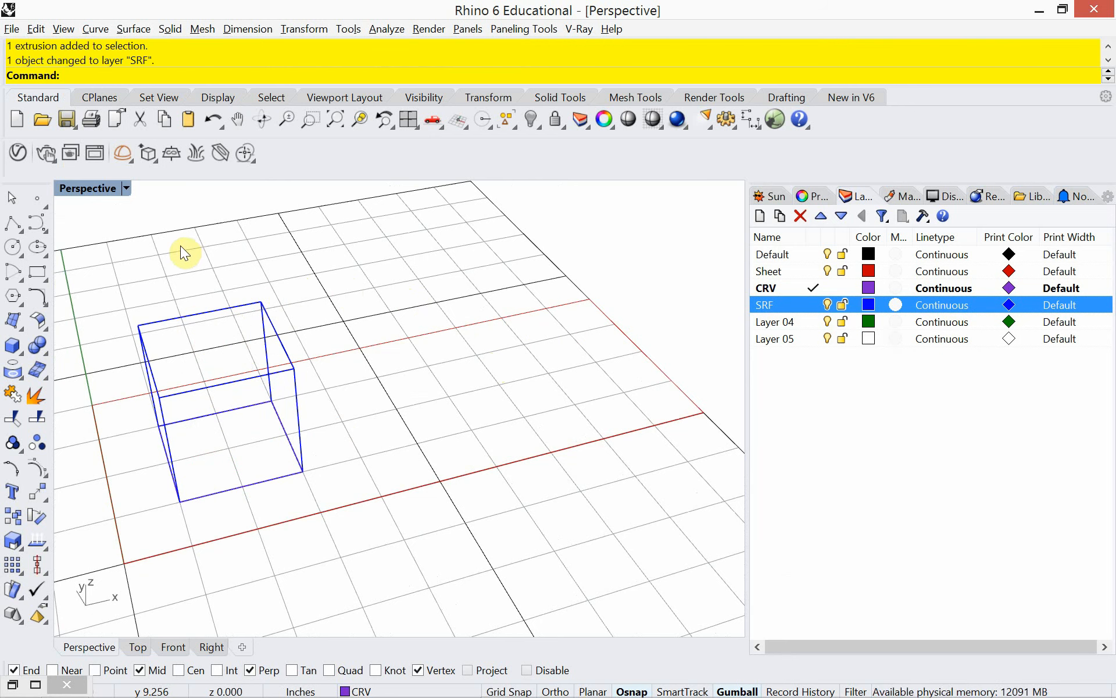
pyautogui.moveTo(225, 428)
pyautogui.mouseDown(button='right')
pyautogui.moveTo(219, 393)
pyautogui.moveTo(265, 377)
pyautogui.moveTo(357, 378)
pyautogui.moveTo(347, 411)
pyautogui.moveTo(279, 452)
pyautogui.moveTo(214, 447)
pyautogui.mouseUp(button='right')
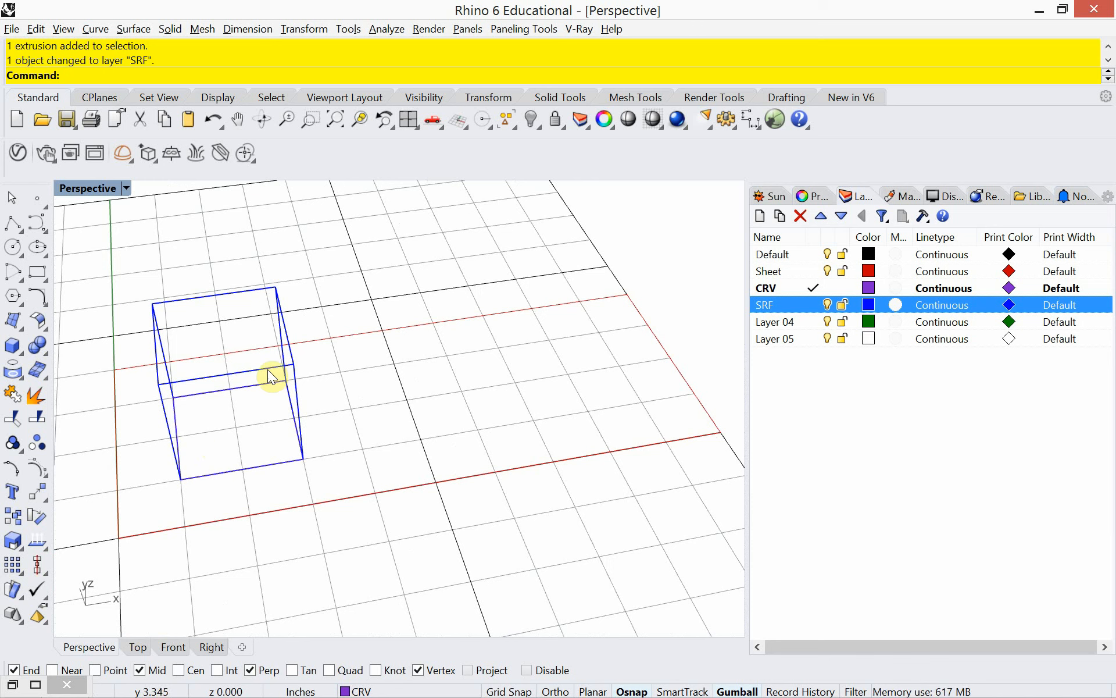
# - Hide the SRF layer and inspect the square curve's geometry description with the What command, then clear the selection
pyautogui.click(827, 305)
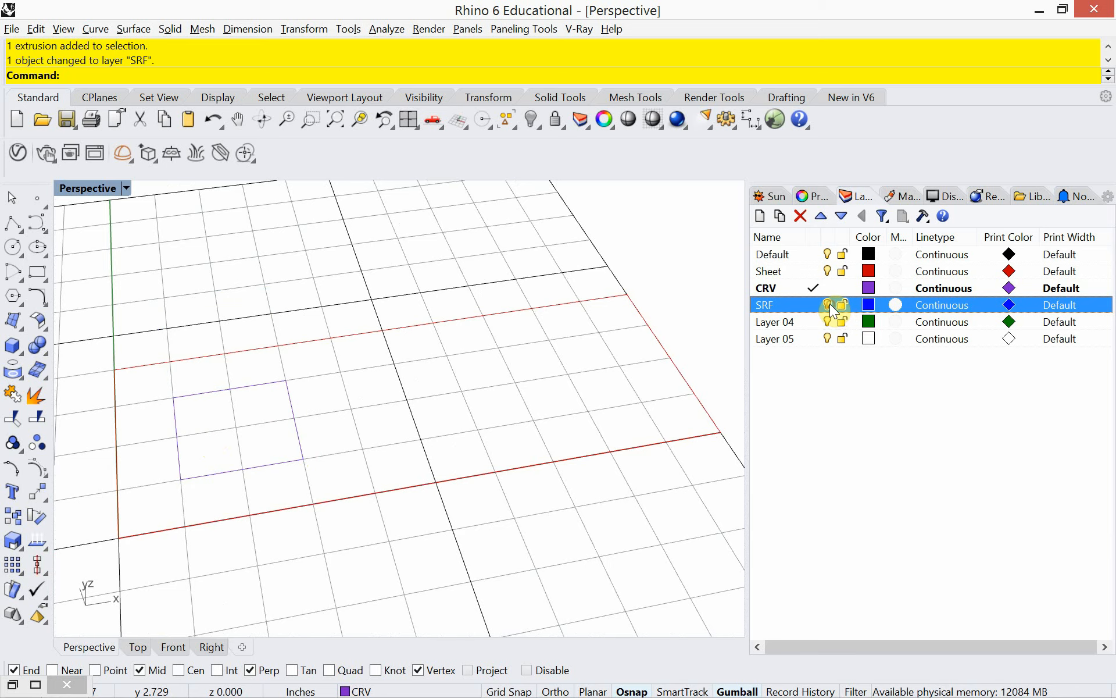
pyautogui.moveTo(208, 441)
pyautogui.mouseDown(button='right')
pyautogui.moveTo(219, 431)
pyautogui.moveTo(215, 462)
pyautogui.mouseUp(button='right')
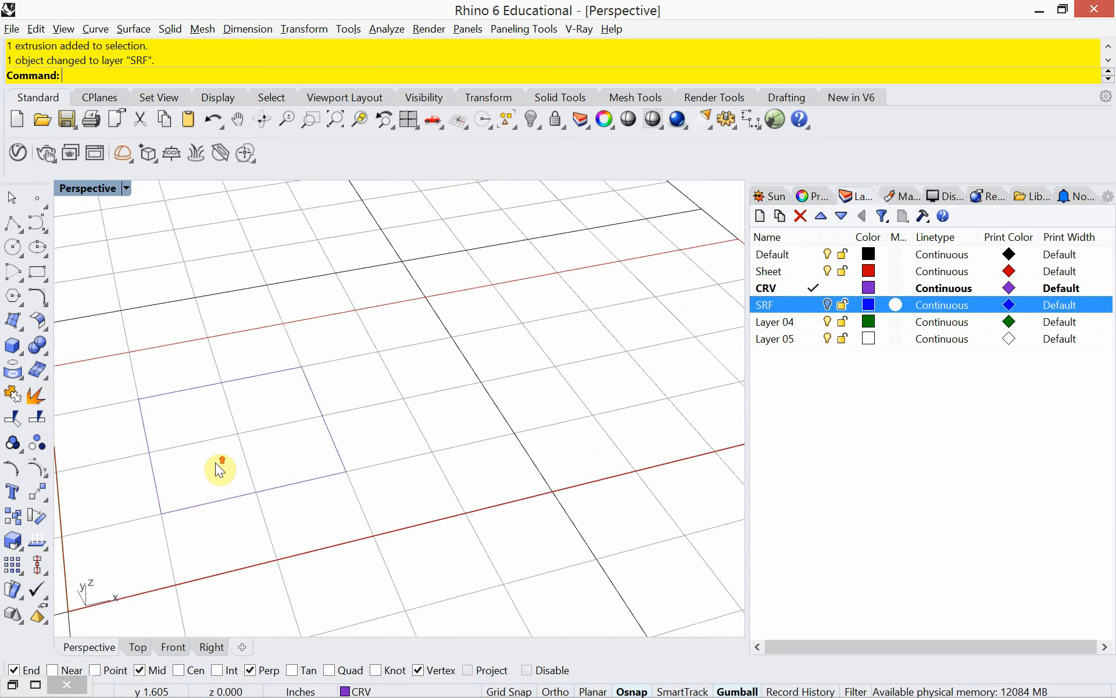
pyautogui.click(256, 377)
pyautogui.write('What')
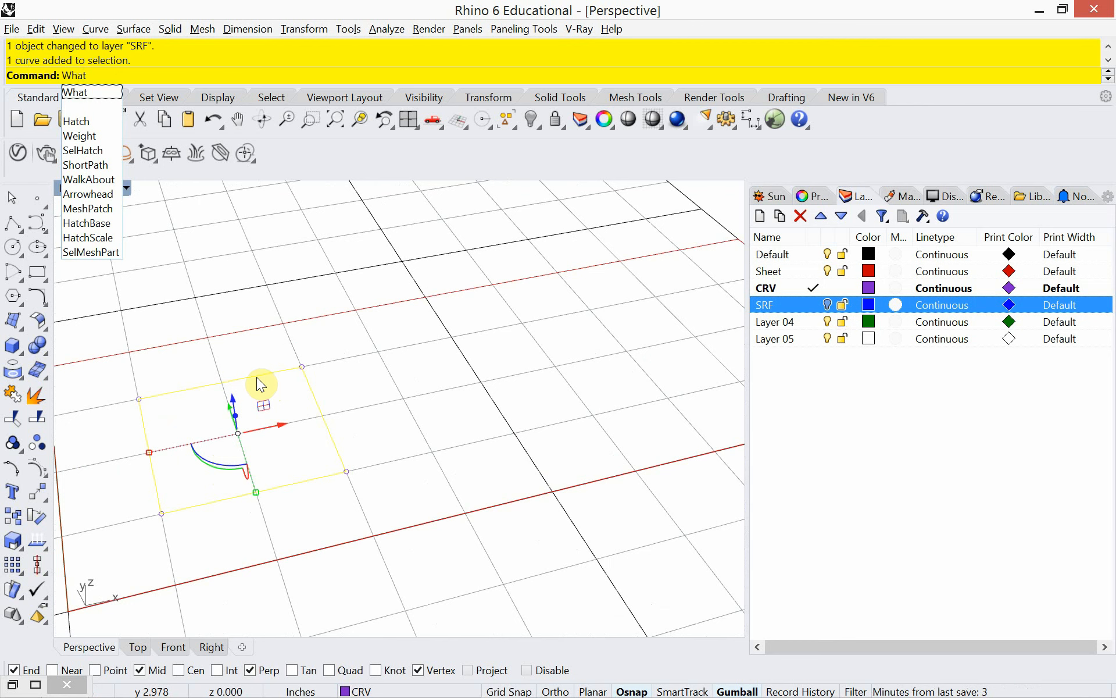
pyautogui.press('Return')
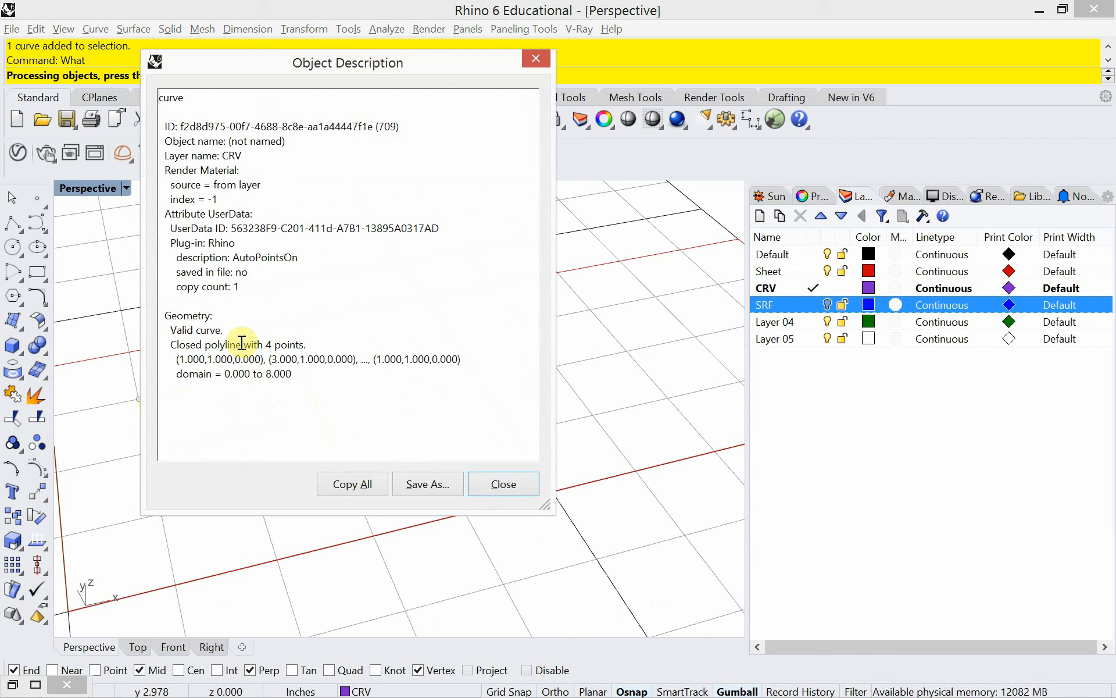
pyautogui.moveTo(242, 344); pyautogui.dragTo(171, 347)
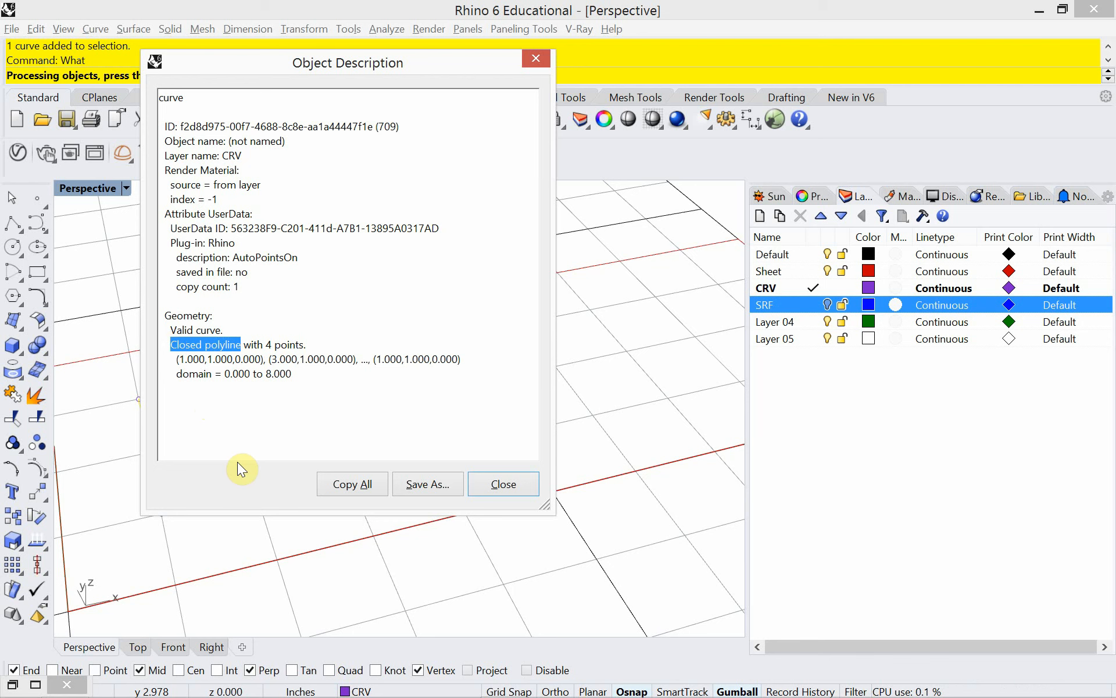
pyautogui.click(504, 486)
pyautogui.click(412, 465)
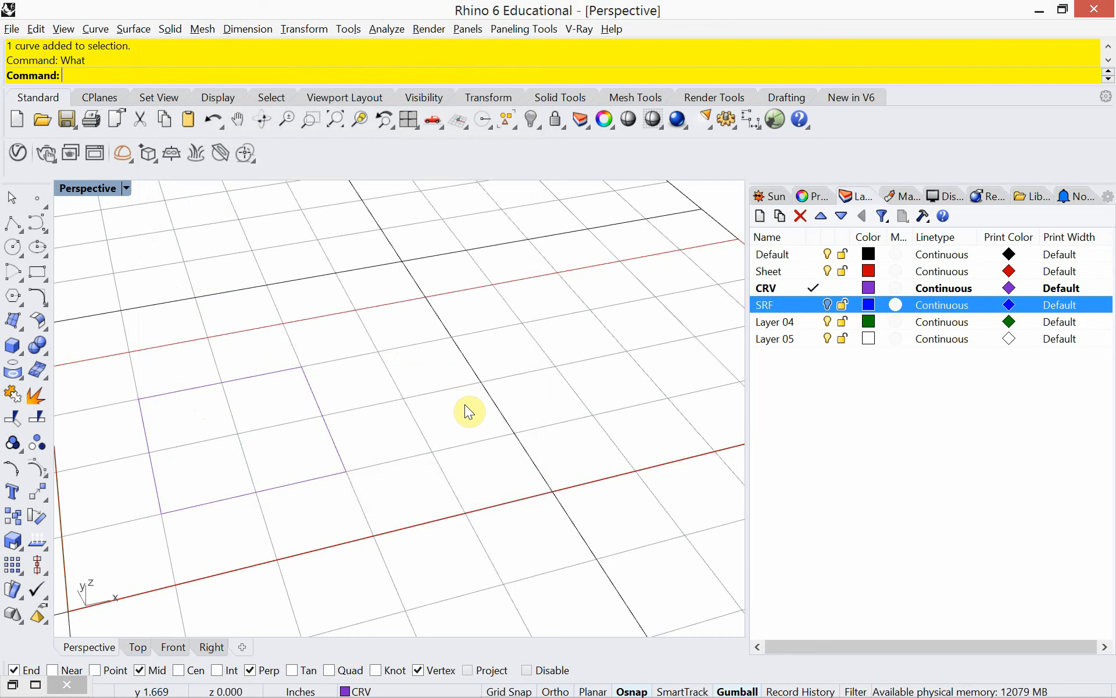
# - Draw a closed five-sided polyline beside the square inside the sheet outline, with its first corners at about (3.73, 2.14) and (5.61, 3.03) inches
pyautogui.write('olyline')
pyautogui.press('Return')
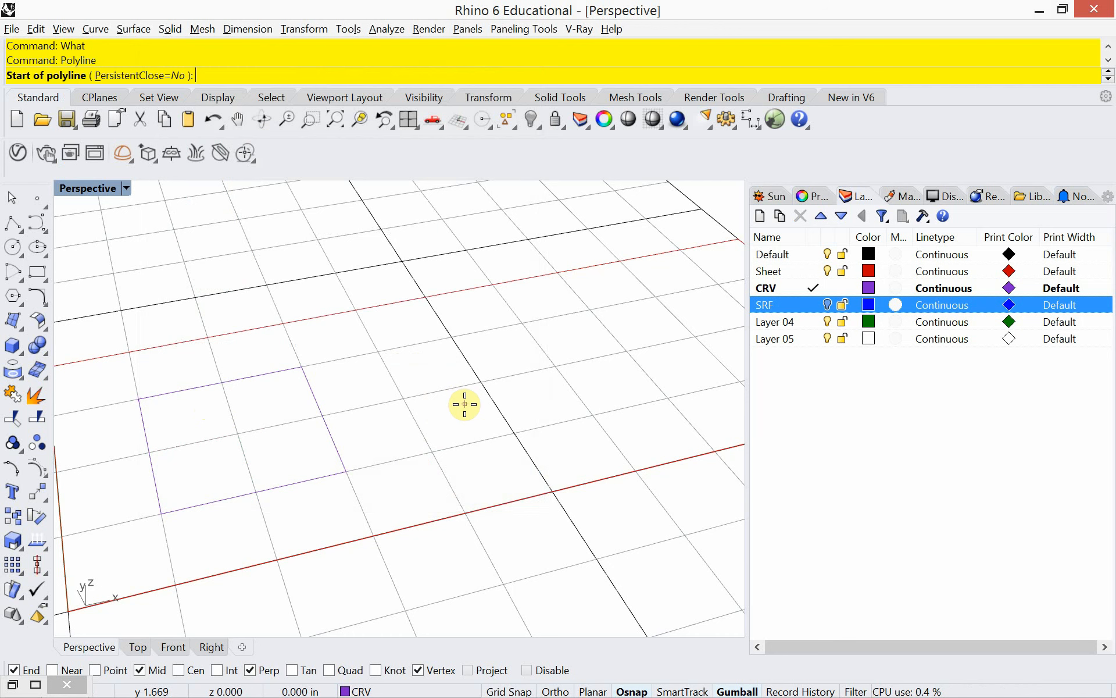
pyautogui.click(378, 396)
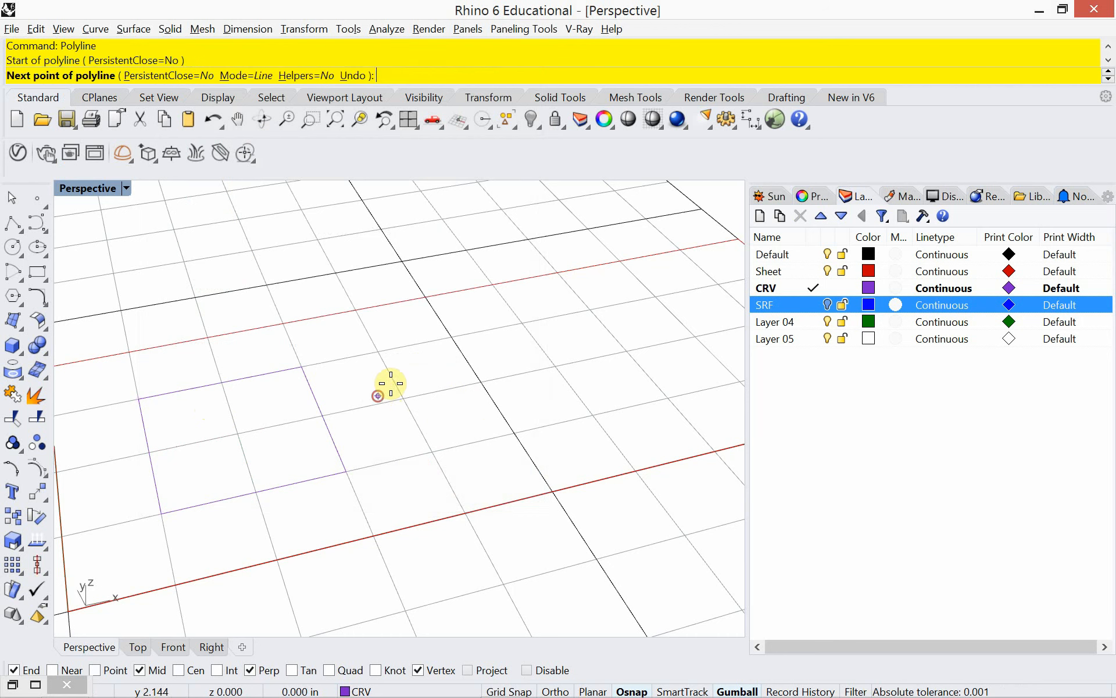
pyautogui.click(494, 328)
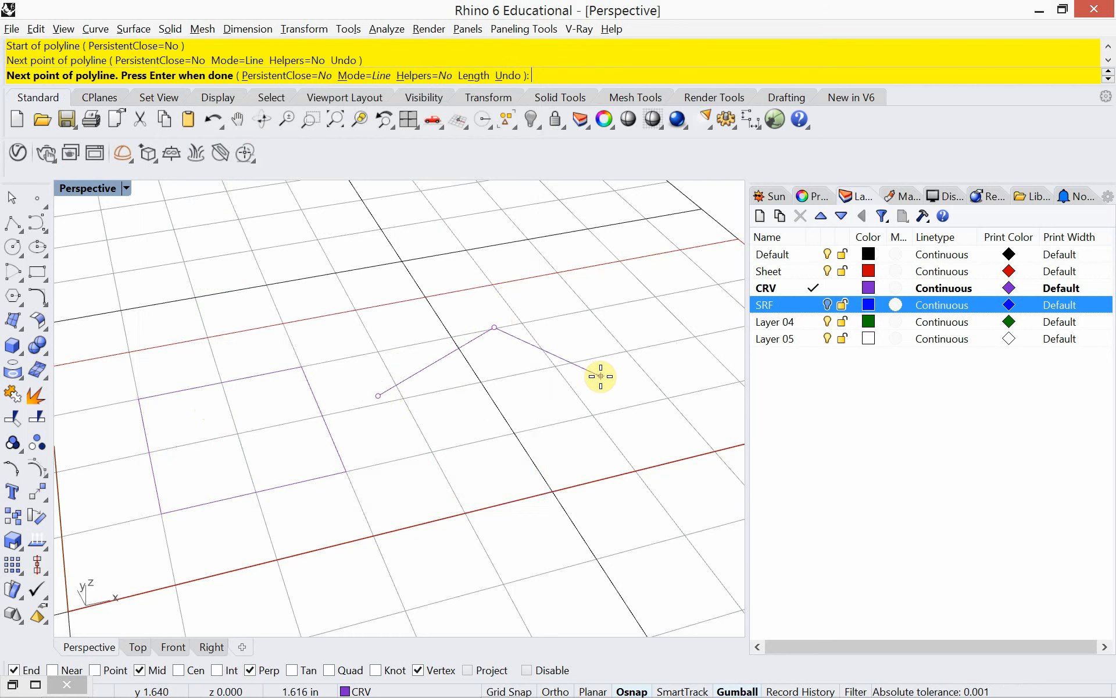
pyautogui.click(600, 377)
pyautogui.click(570, 445)
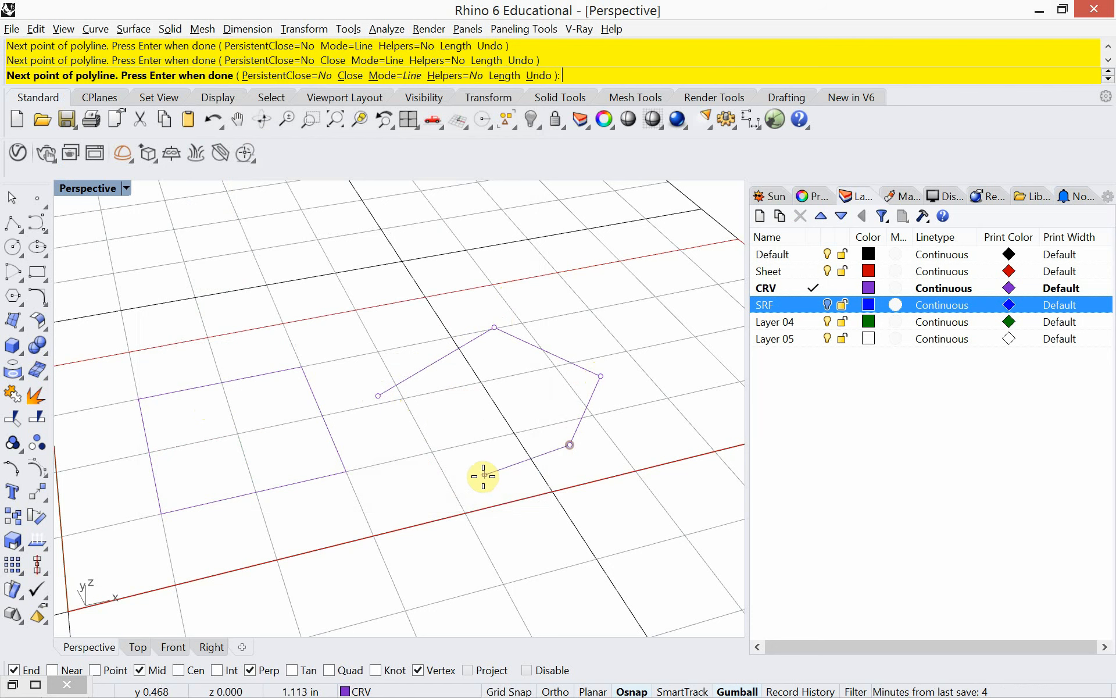
pyautogui.click(443, 488)
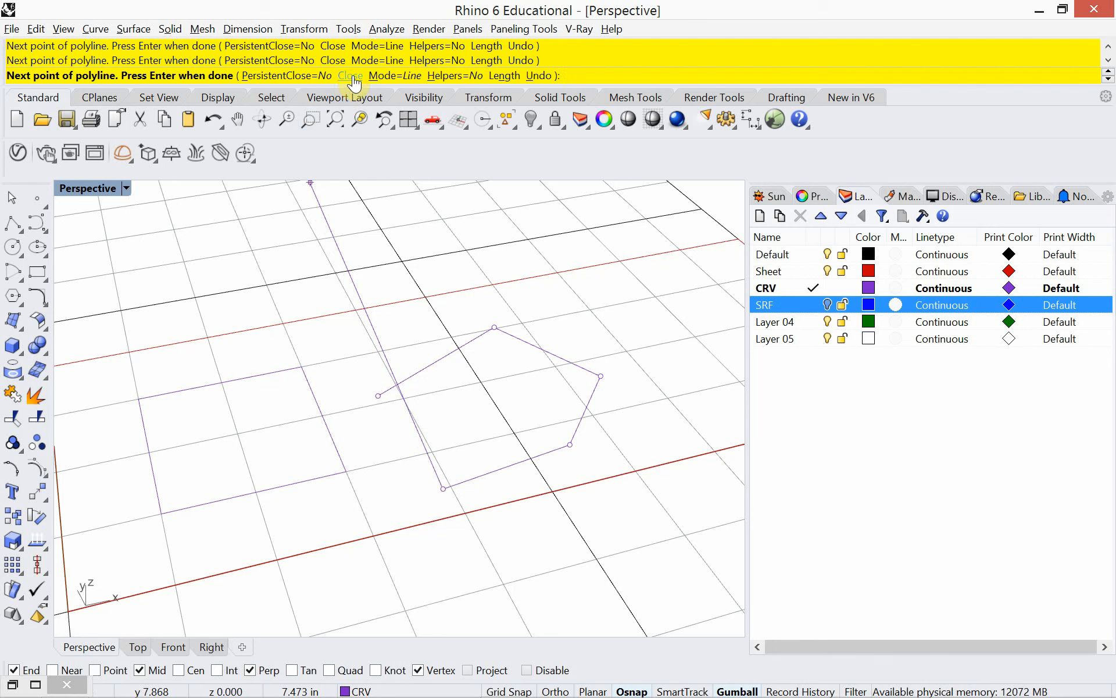
pyautogui.click(379, 400)
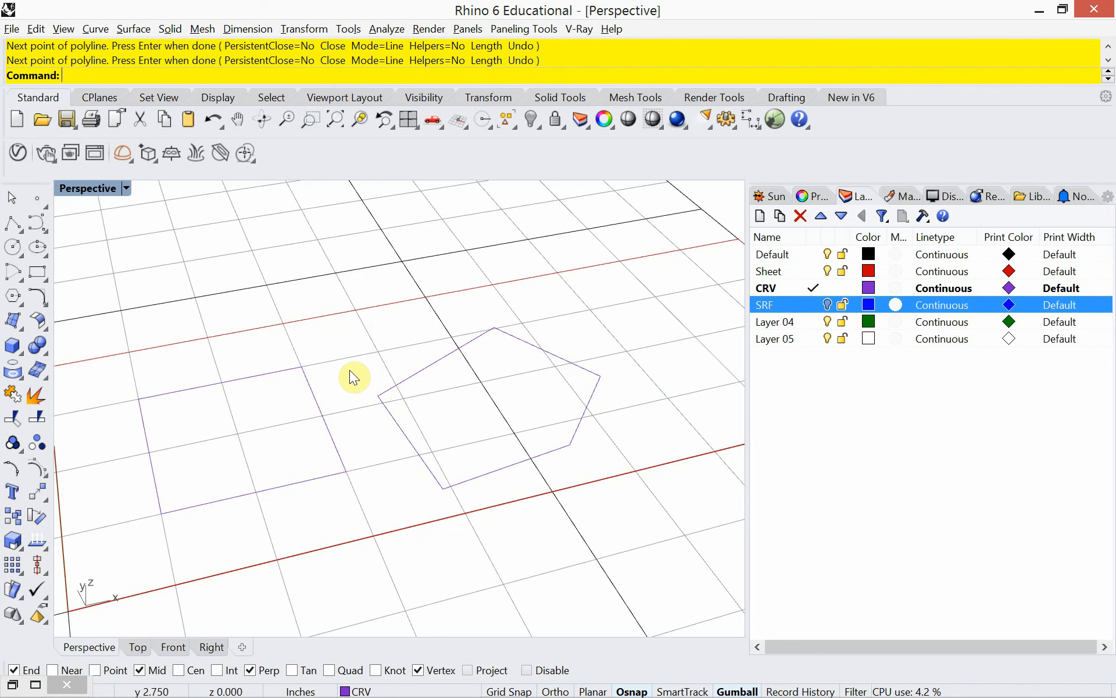
# - Inspect the five-sided polyline's geometry description with the What command to check whether it is closed
pyautogui.click(399, 430)
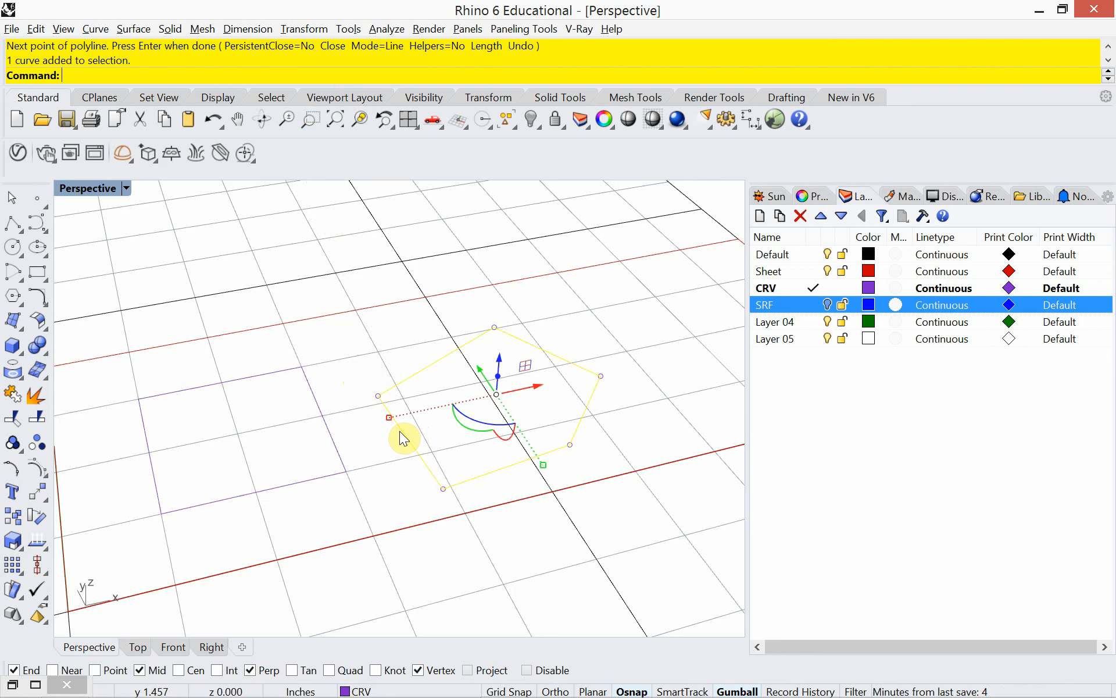
pyautogui.write('What')
pyautogui.press('Return')
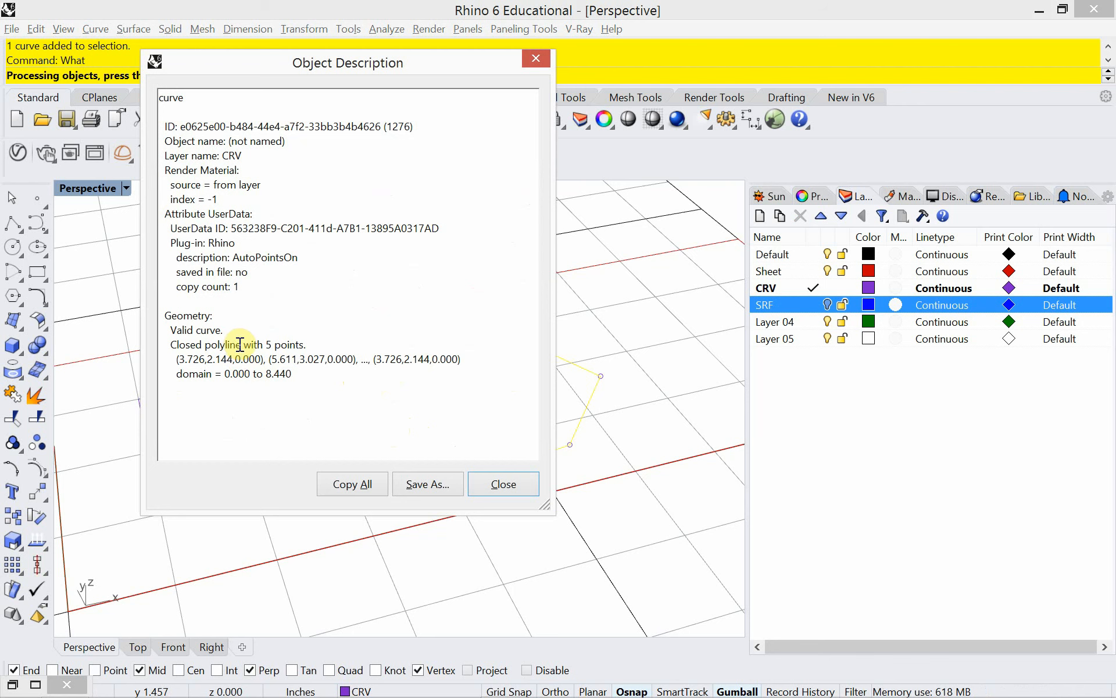
pyautogui.moveTo(241, 345); pyautogui.dragTo(167, 345)
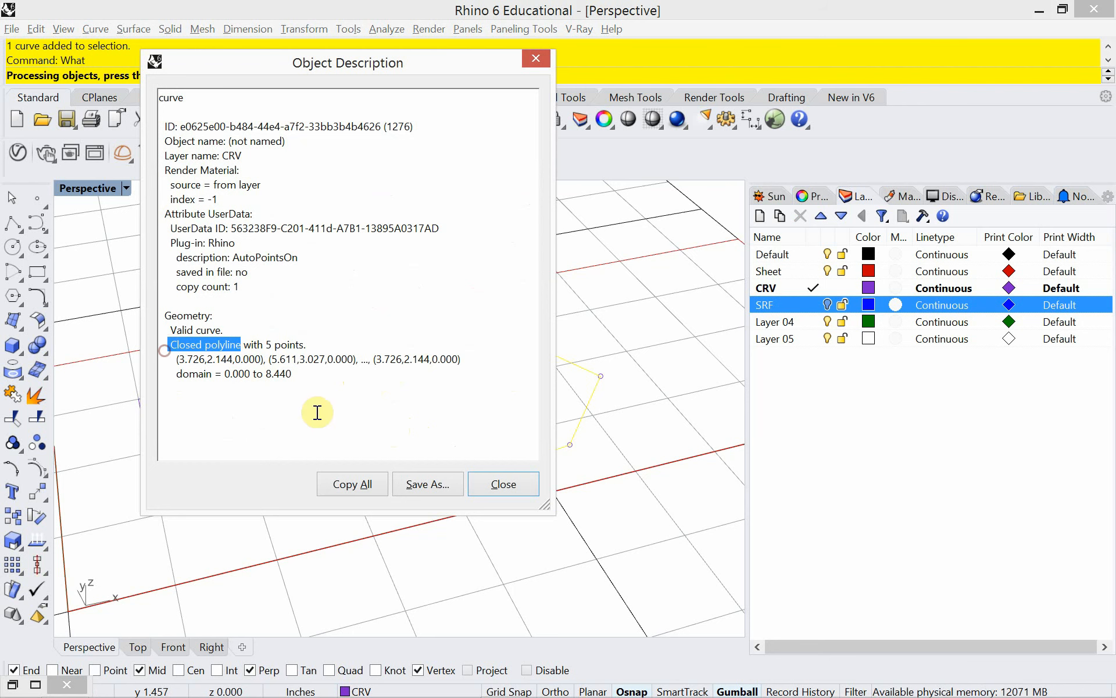
pyautogui.click(502, 485)
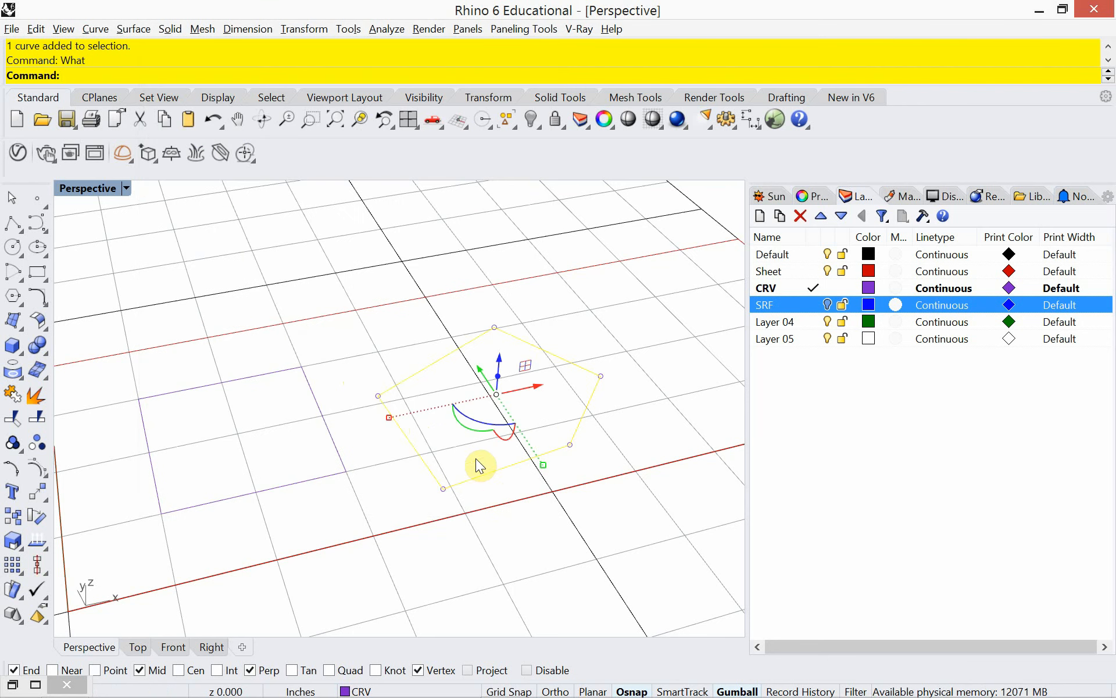
pyautogui.press('Escape')
# - Extrude the five-sided polyline upward with ExtrudeCrv as a solid, lower than the square box
pyautogui.click(421, 371)
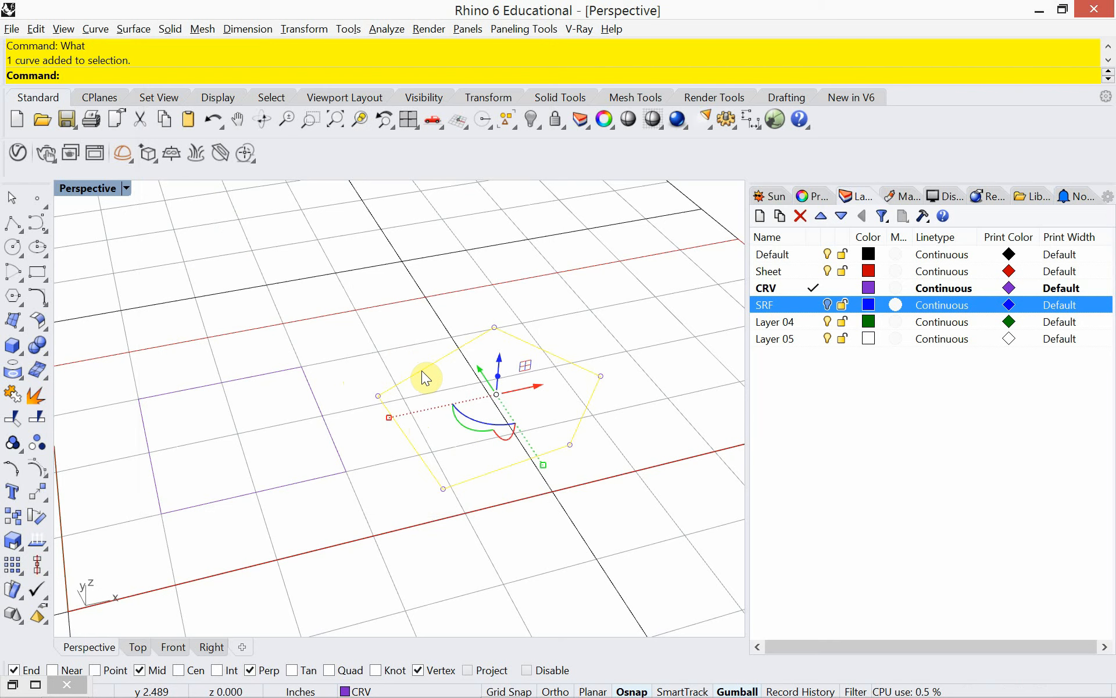
pyautogui.write('Extr')
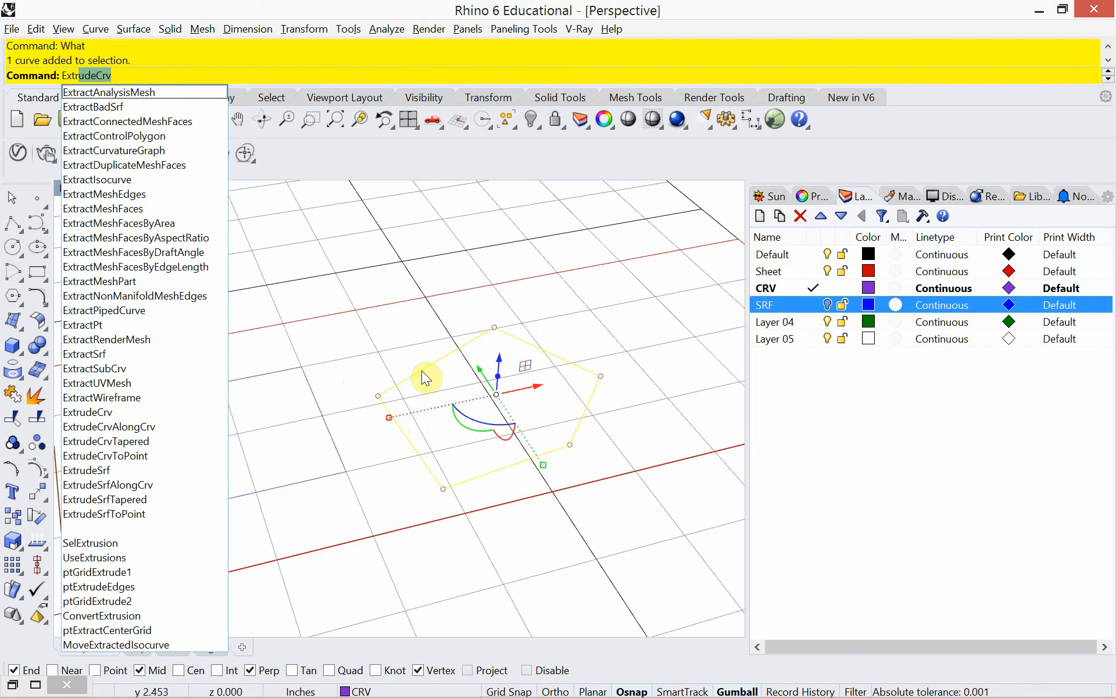
pyautogui.press('Return')
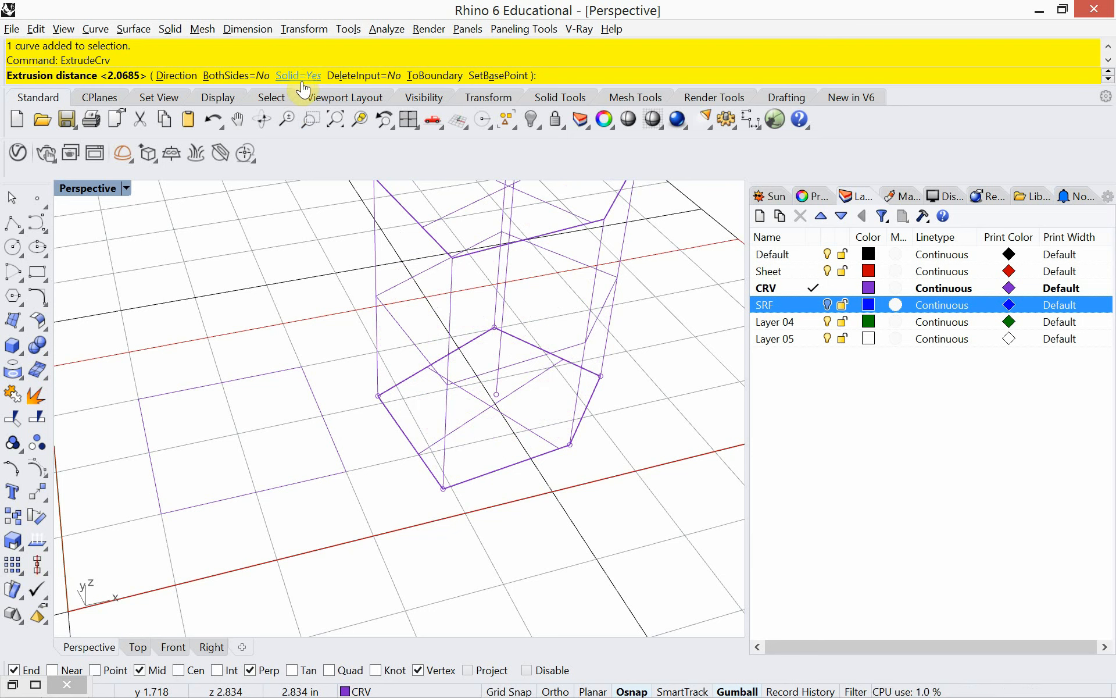
pyautogui.click(357, 343)
pyautogui.click(337, 324)
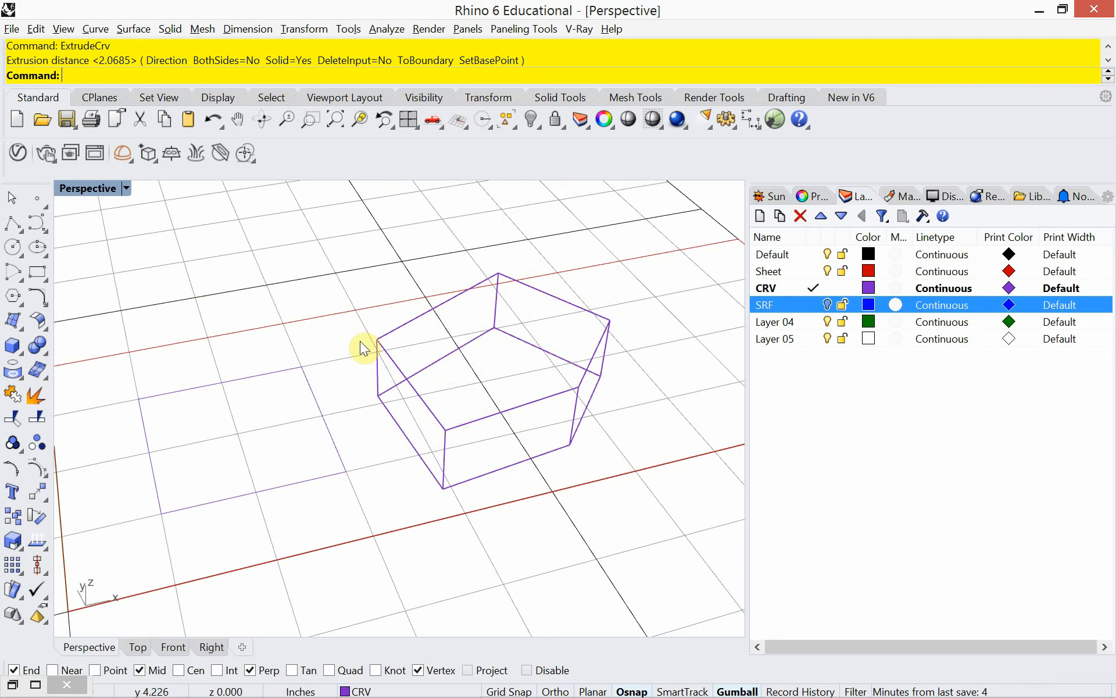
# - Set the Perspective viewport's display mode to Pen and turn the SRF layer back on
pyautogui.click(128, 189)
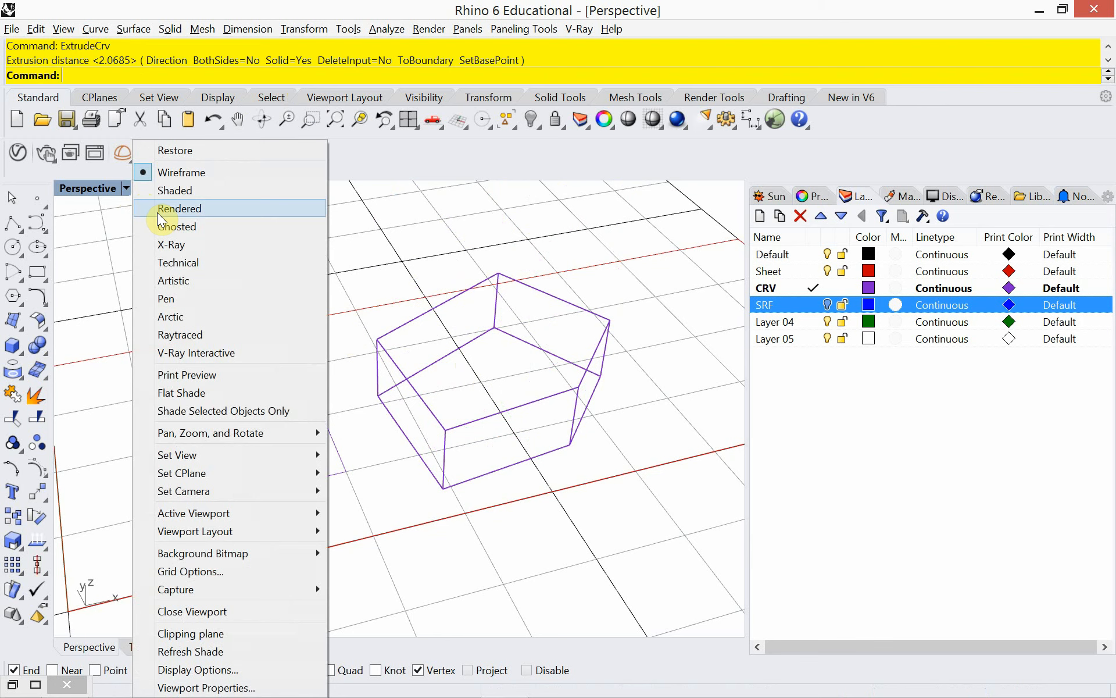
pyautogui.click(193, 300)
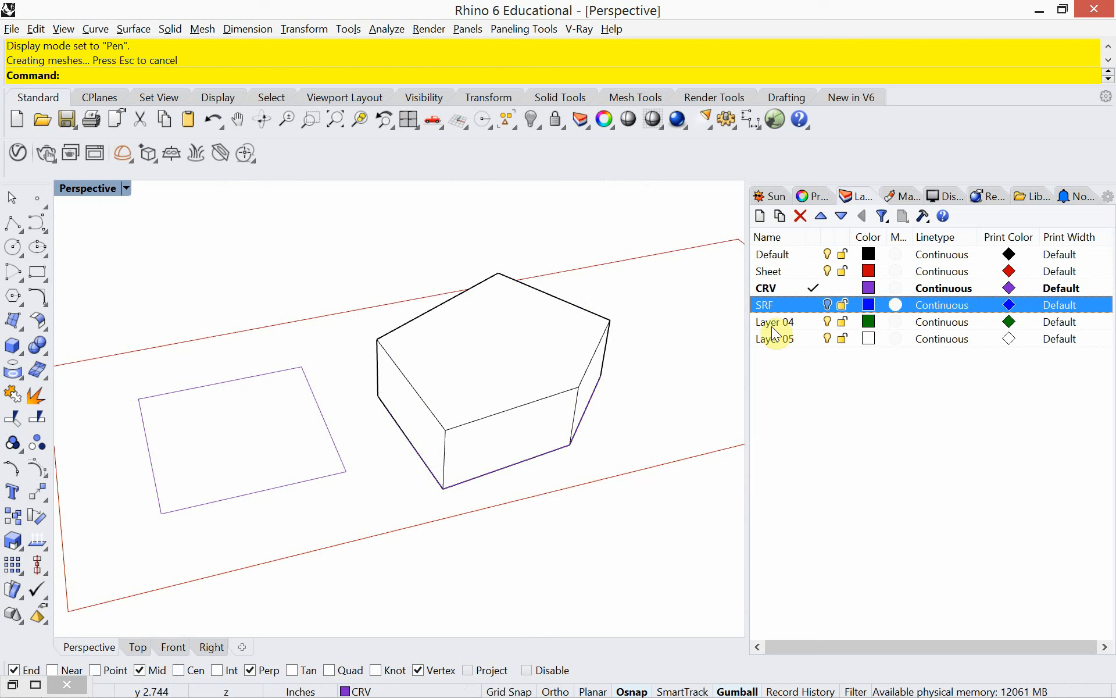
pyautogui.click(828, 302)
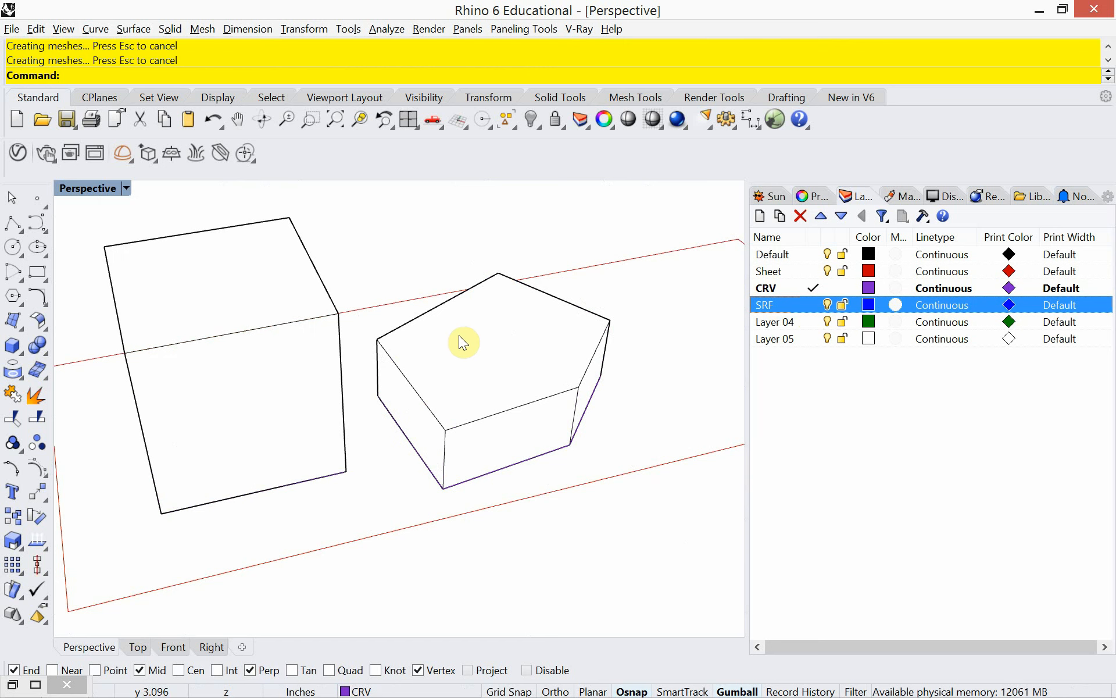
# - Move the five-sided extrusion to the SRF layer and clear the selection
pyautogui.click(421, 315)
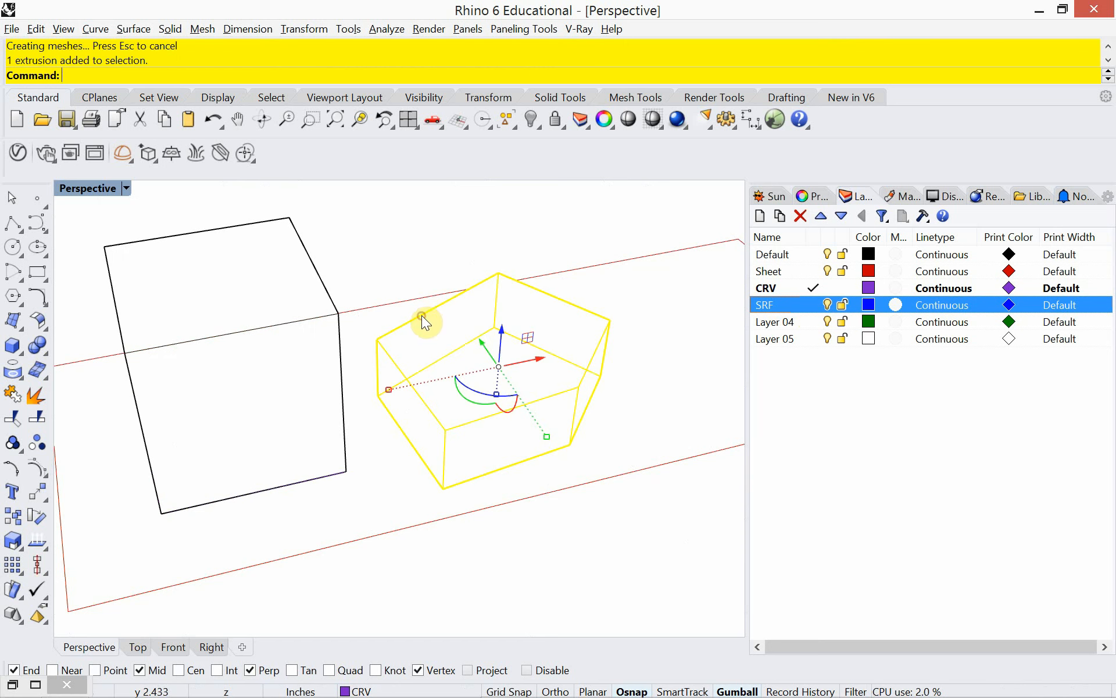
pyautogui.rightClick(797, 305)
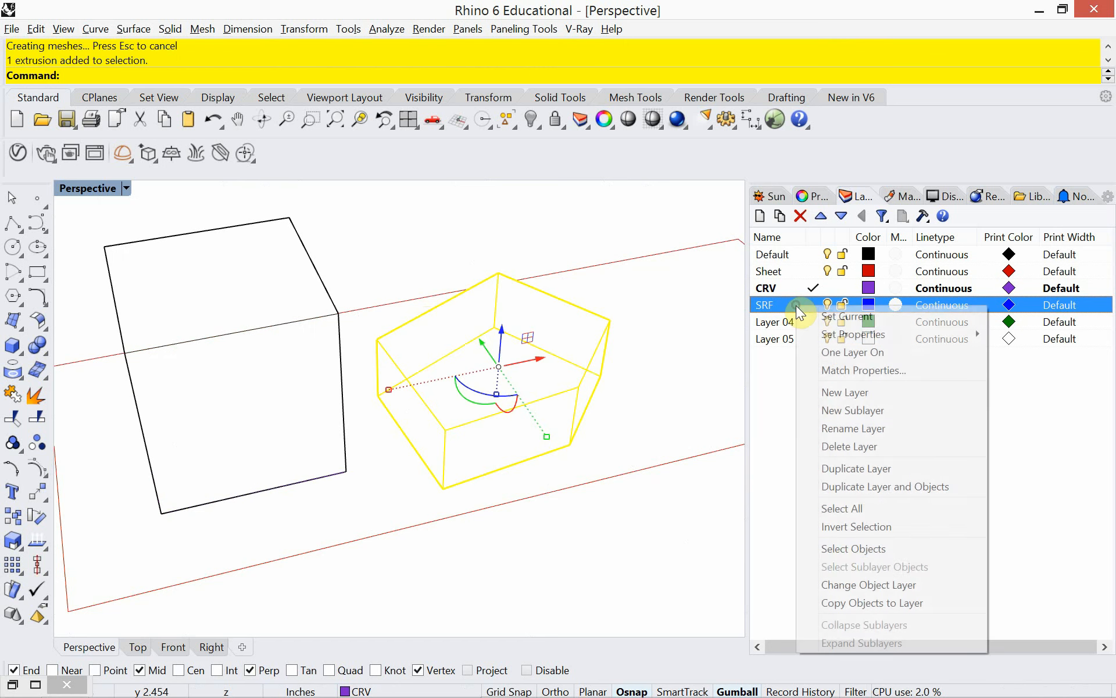
pyautogui.click(851, 586)
pyautogui.click(595, 231)
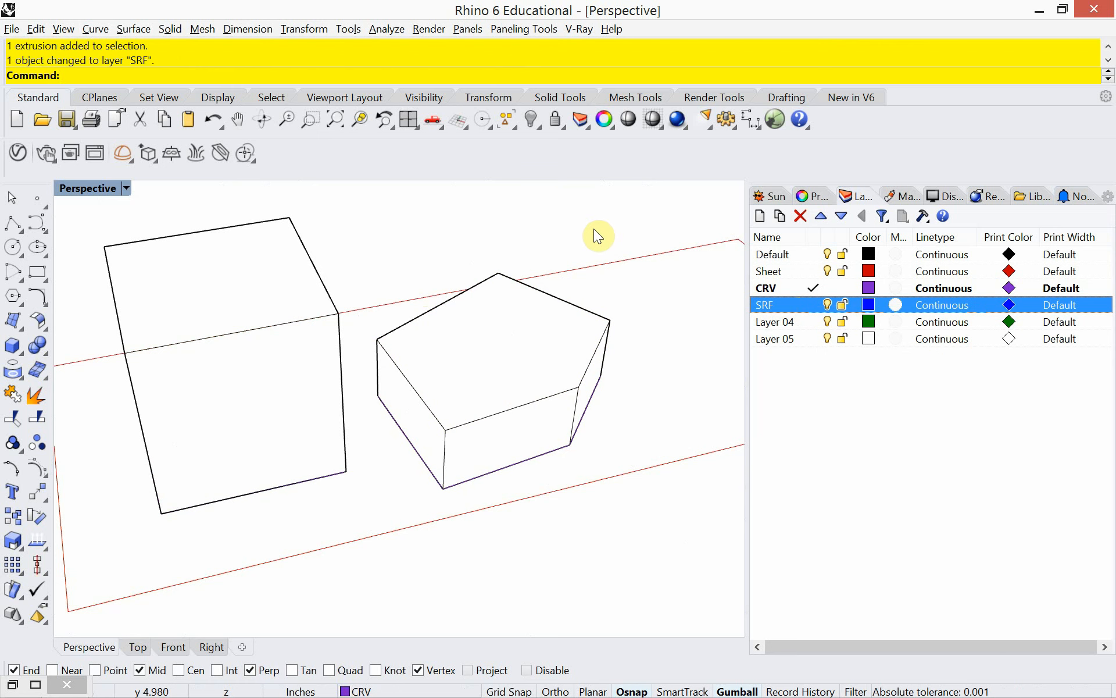
pyautogui.moveTo(400, 426); pyautogui.dragTo(360, 418, button='right')
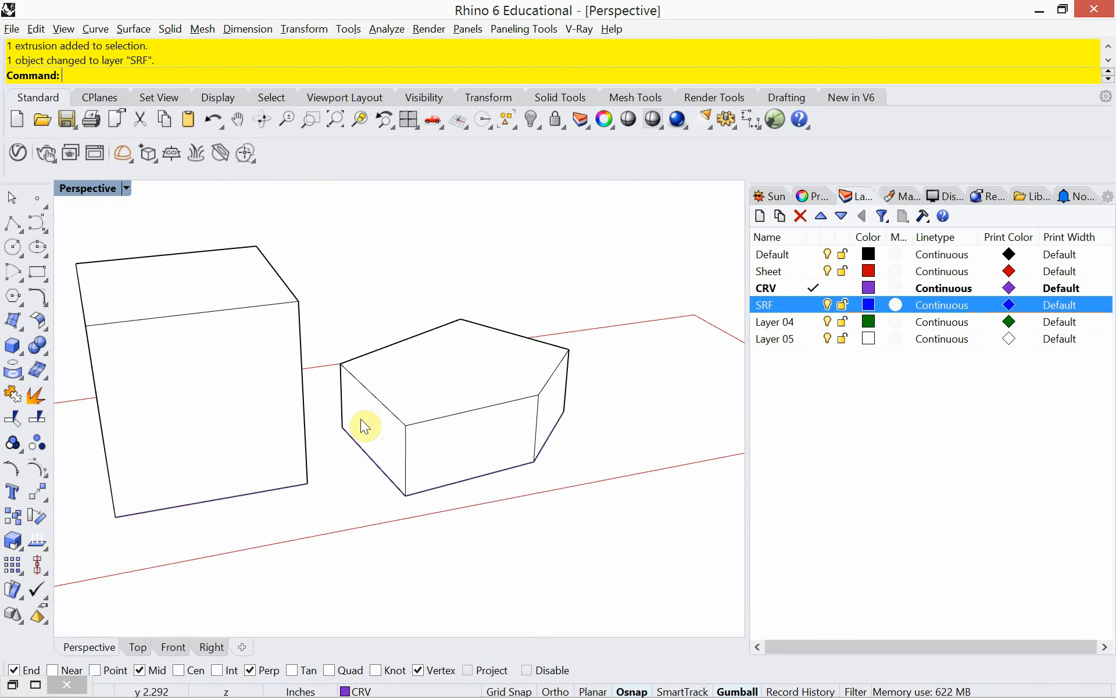
# - Open Grasshopper to review the Rhino / Extrude topic list, then minimize it to return to the Rhino model
pyautogui.write('Grasshopper')
pyautogui.press('Return')
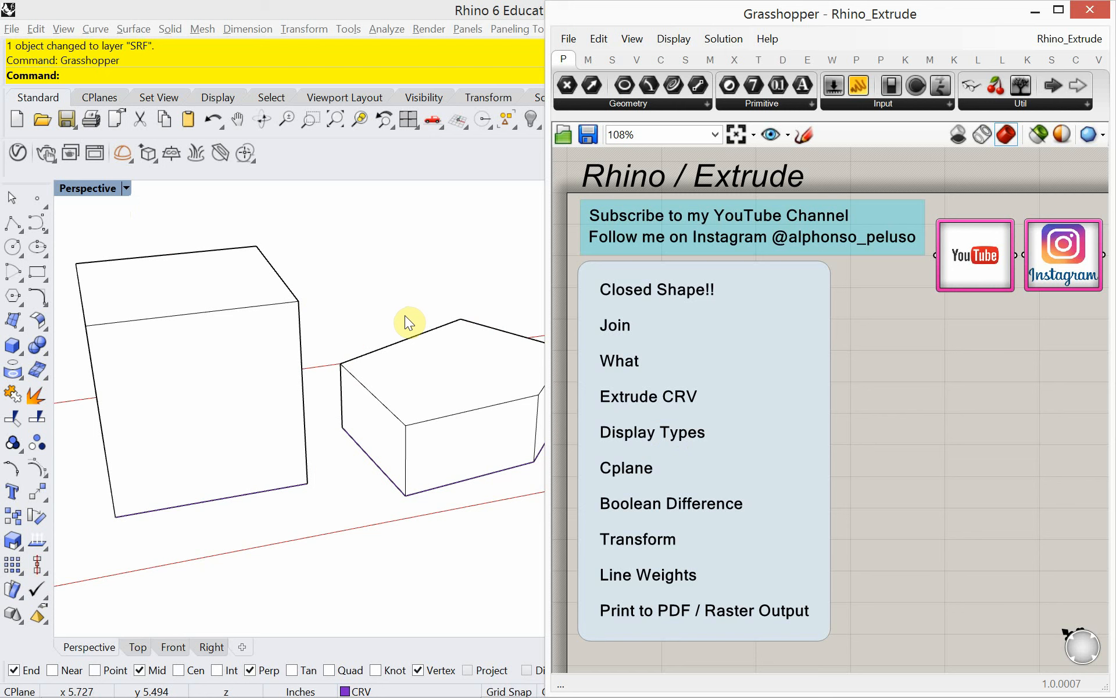
pyautogui.click(626, 326)
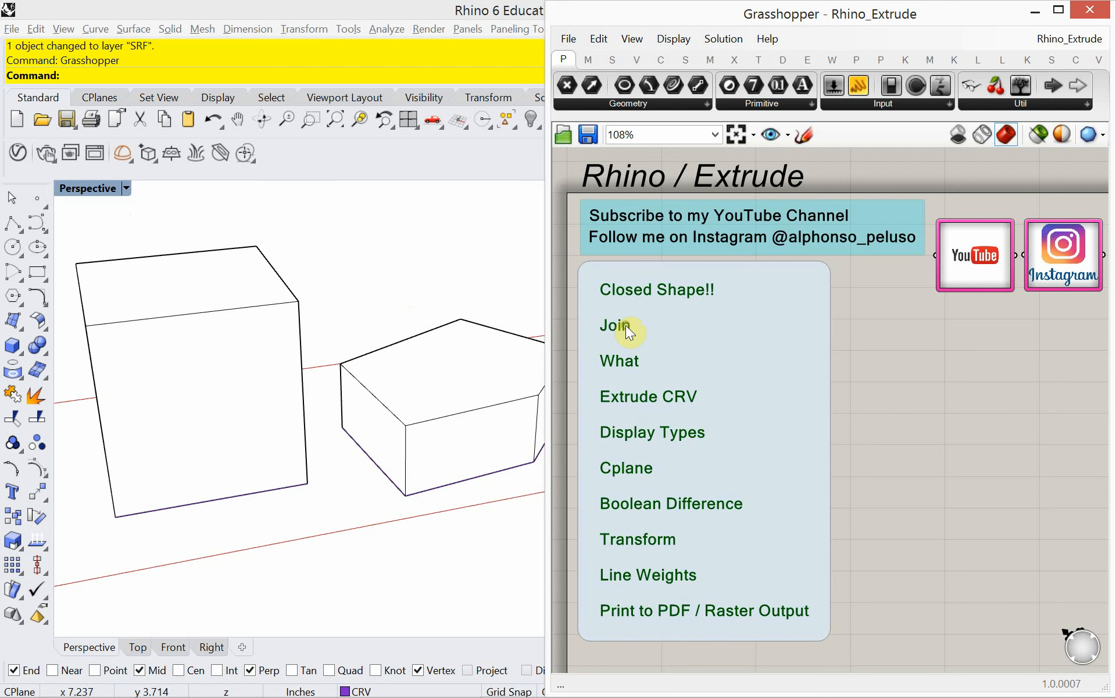
pyautogui.click(898, 365)
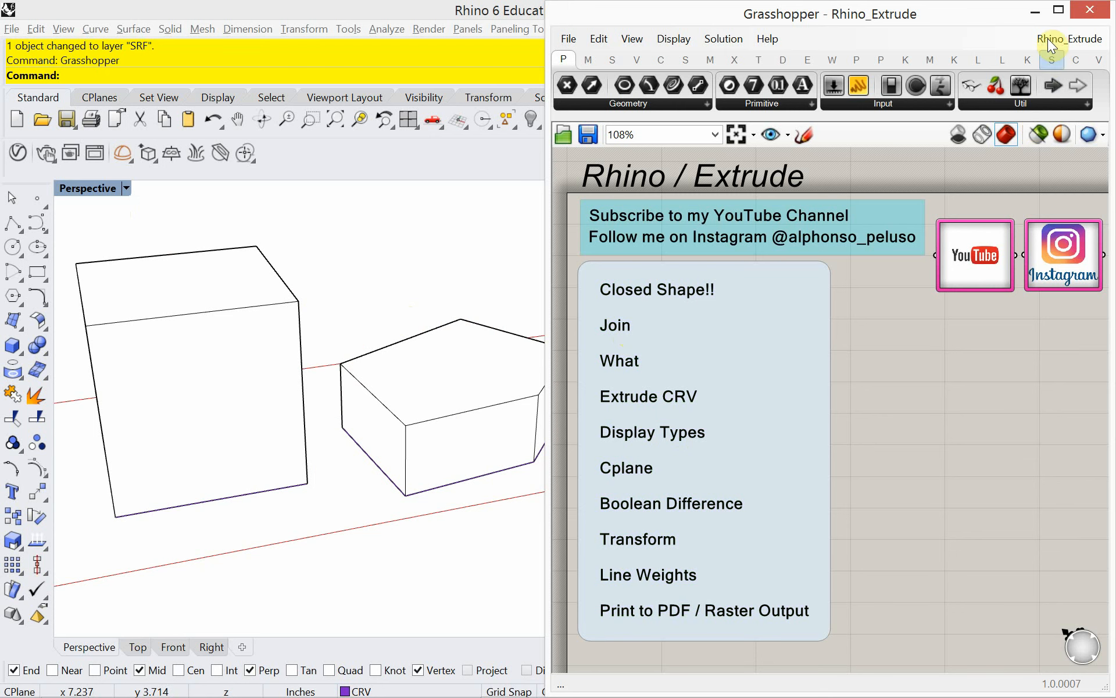
pyautogui.click(1037, 14)
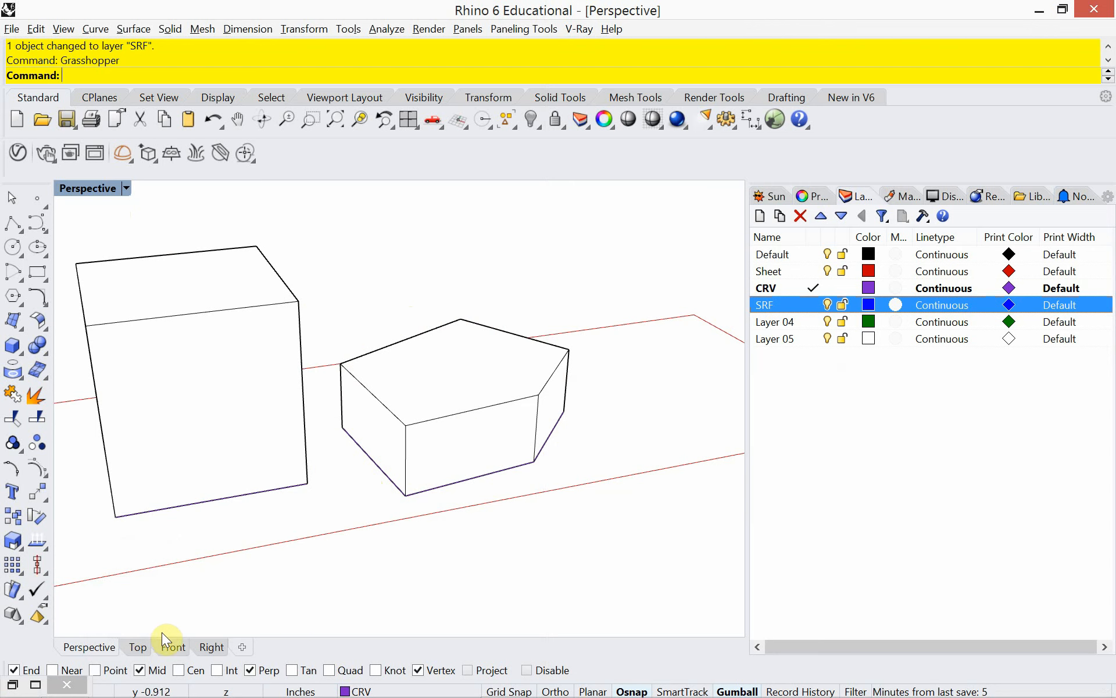
# - Switch the Perspective viewport's display mode back to Wireframe
pyautogui.moveTo(292, 511); pyautogui.dragTo(295, 518, button='right')
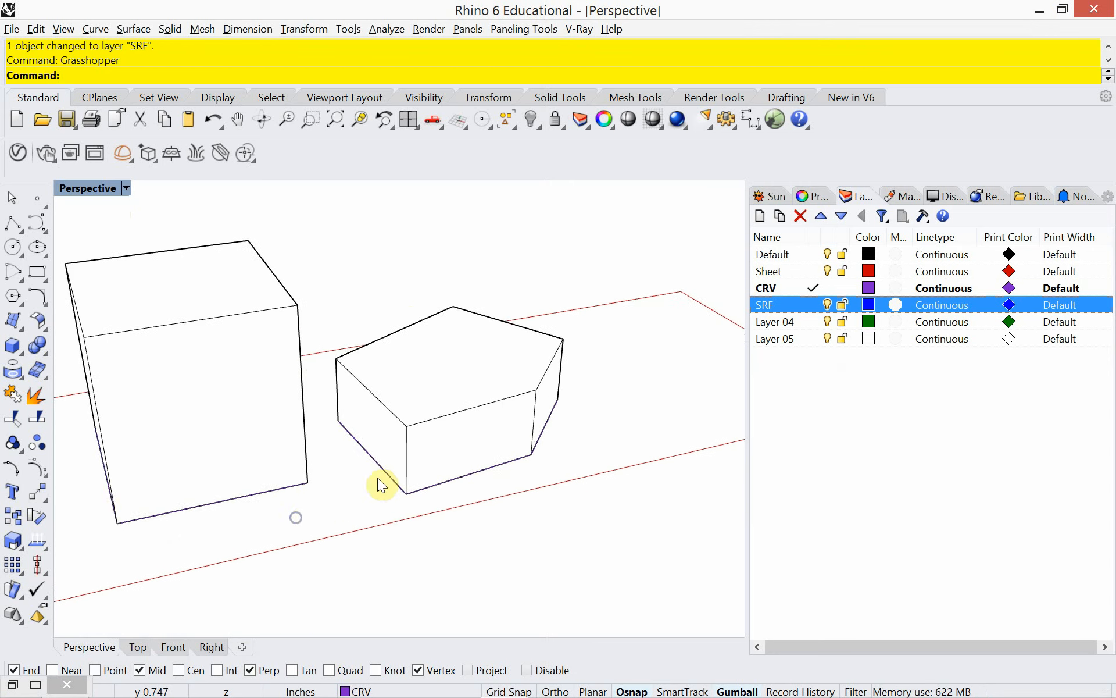
pyautogui.moveTo(400, 471)
pyautogui.keyDown('shift'); pyautogui.mouseDown(button='right')
pyautogui.moveTo(370, 499)
pyautogui.moveTo(324, 486)
pyautogui.mouseUp(button='right'); pyautogui.keyUp('shift')
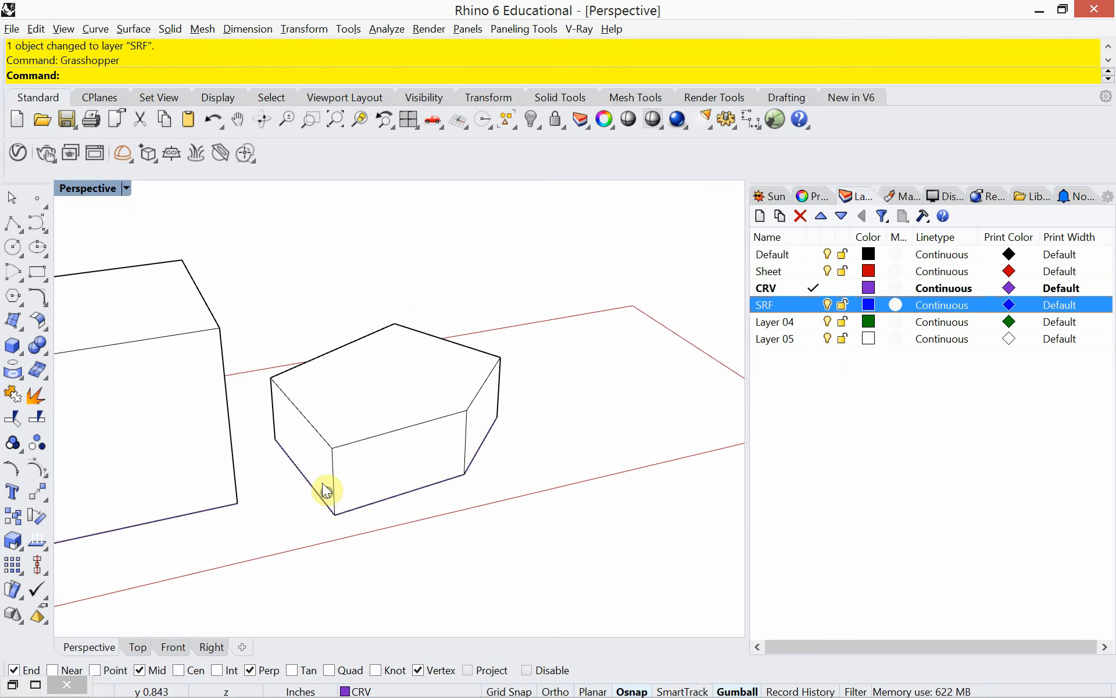
pyautogui.click(127, 188)
pyautogui.click(173, 173)
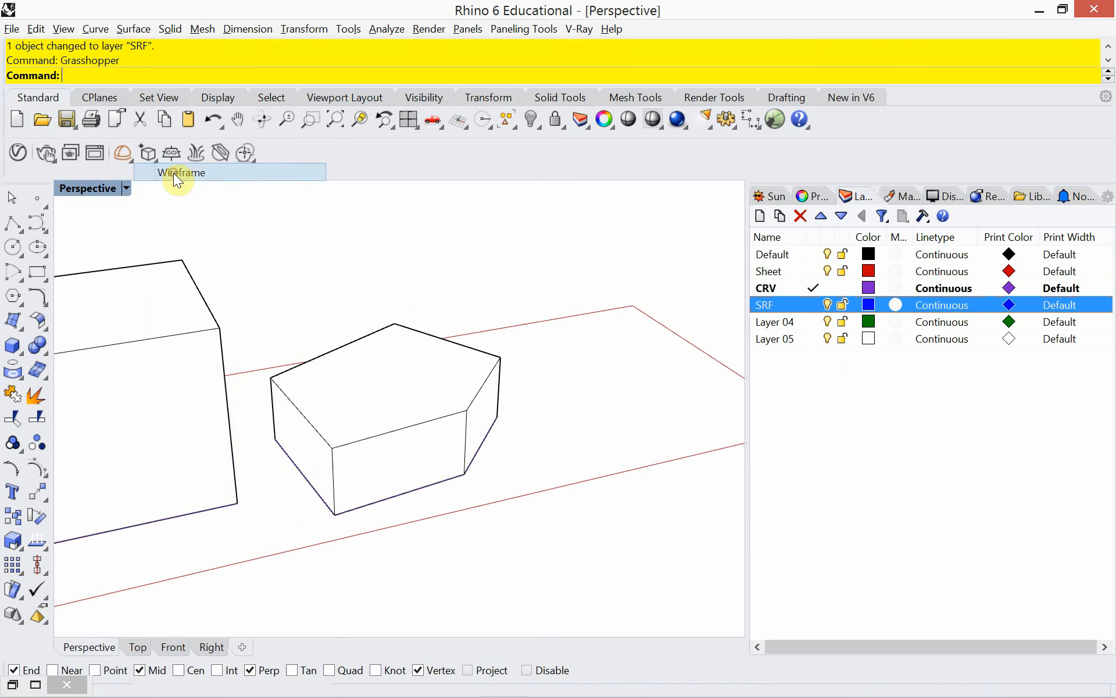
pyautogui.keyDown('shift'); pyautogui.moveTo(531, 438); pyautogui.dragTo(454, 448, button='right'); pyautogui.keyUp('shift')
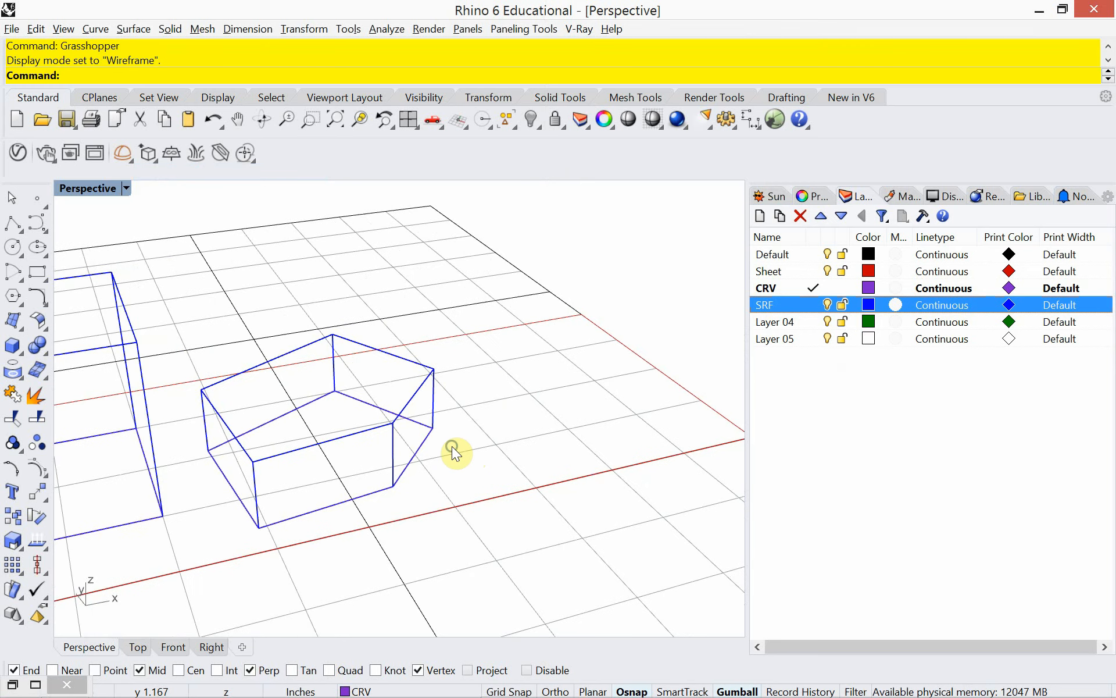
# - Draw a closed triangle beside the five-sided extrusion from three separate lines meeting at their endpoints, first side about 2.25 in long
pyautogui.moveTo(529, 405); pyautogui.dragTo(535, 407, button='right')
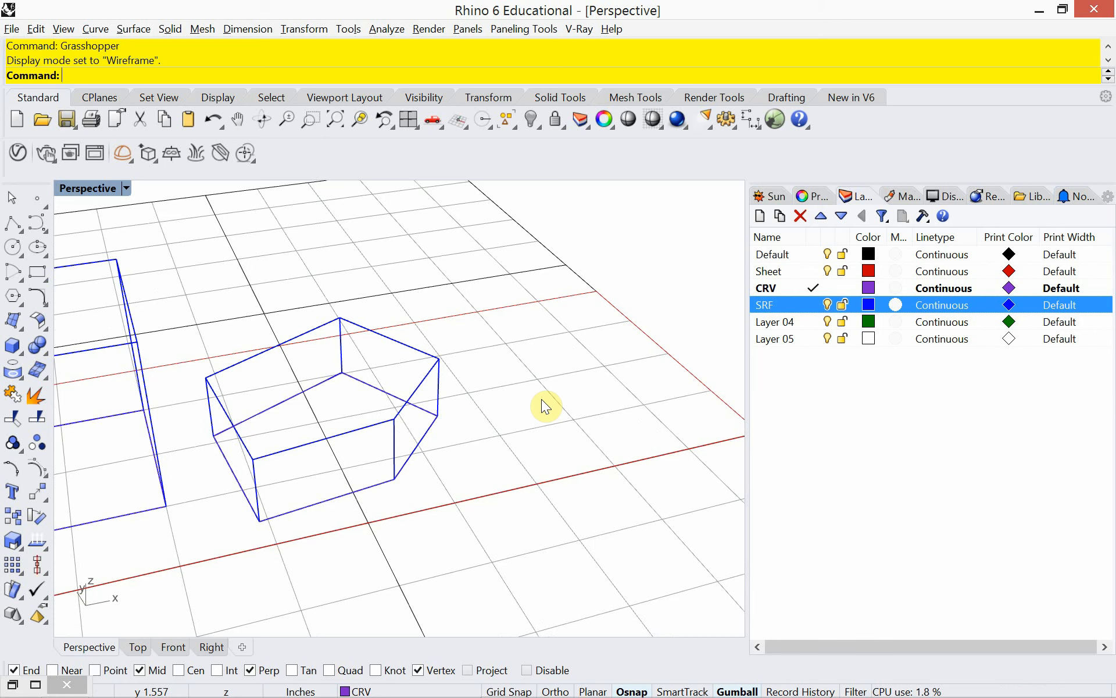
pyautogui.write('Line')
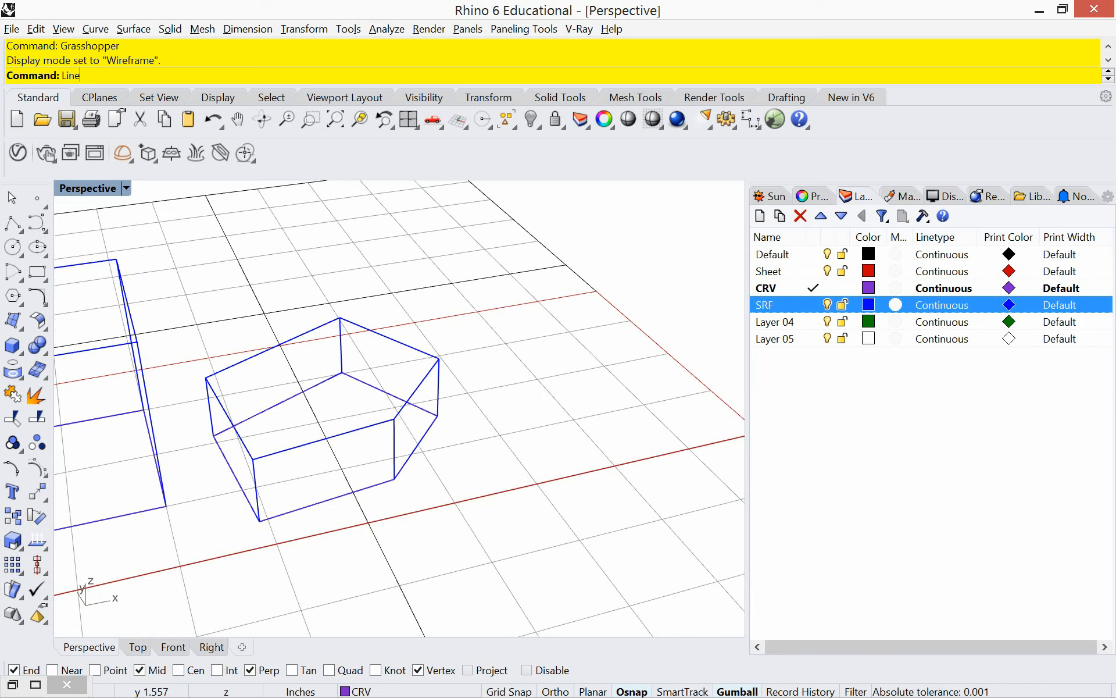
pyautogui.press('Return')
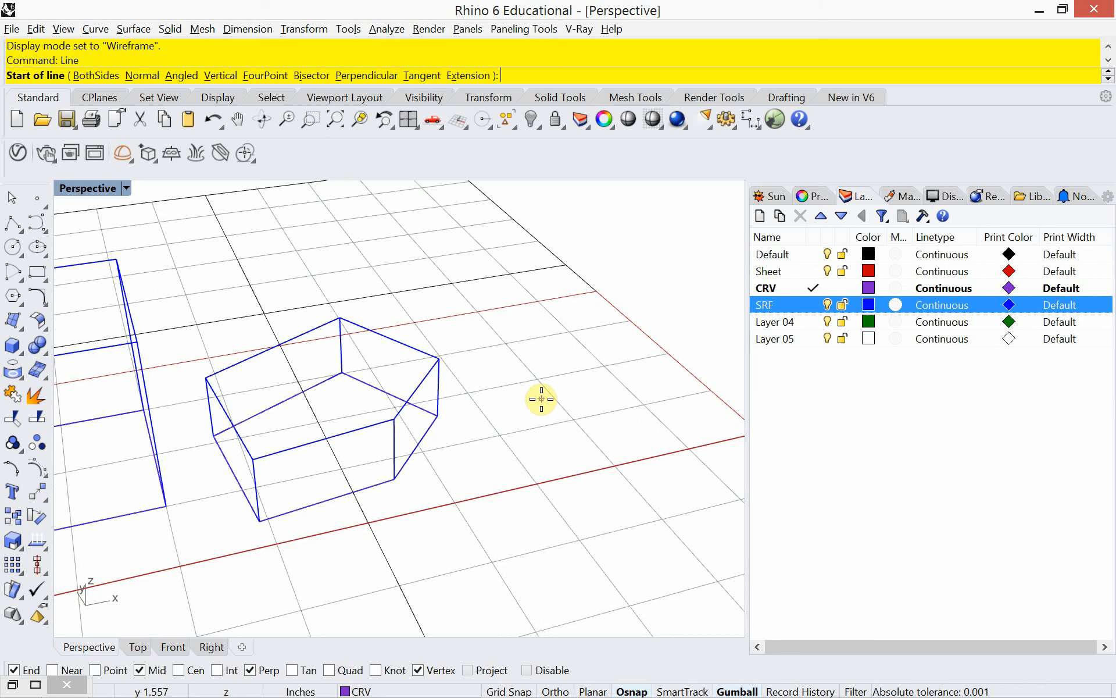
pyautogui.click(576, 332)
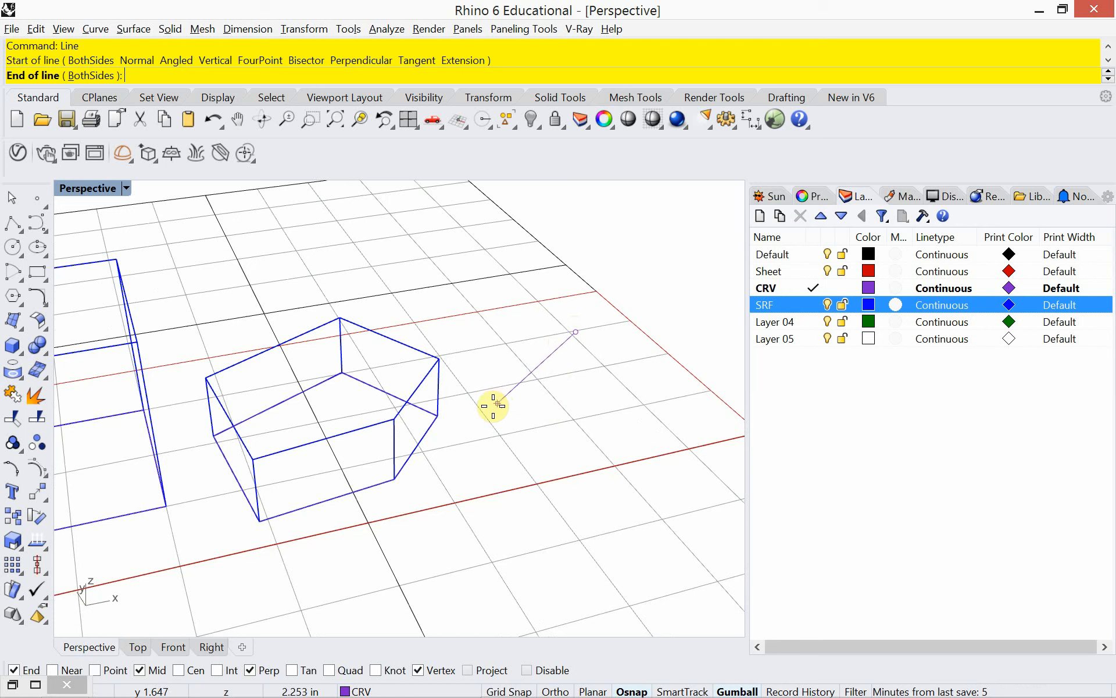
pyautogui.click(493, 406)
pyautogui.press('Return')
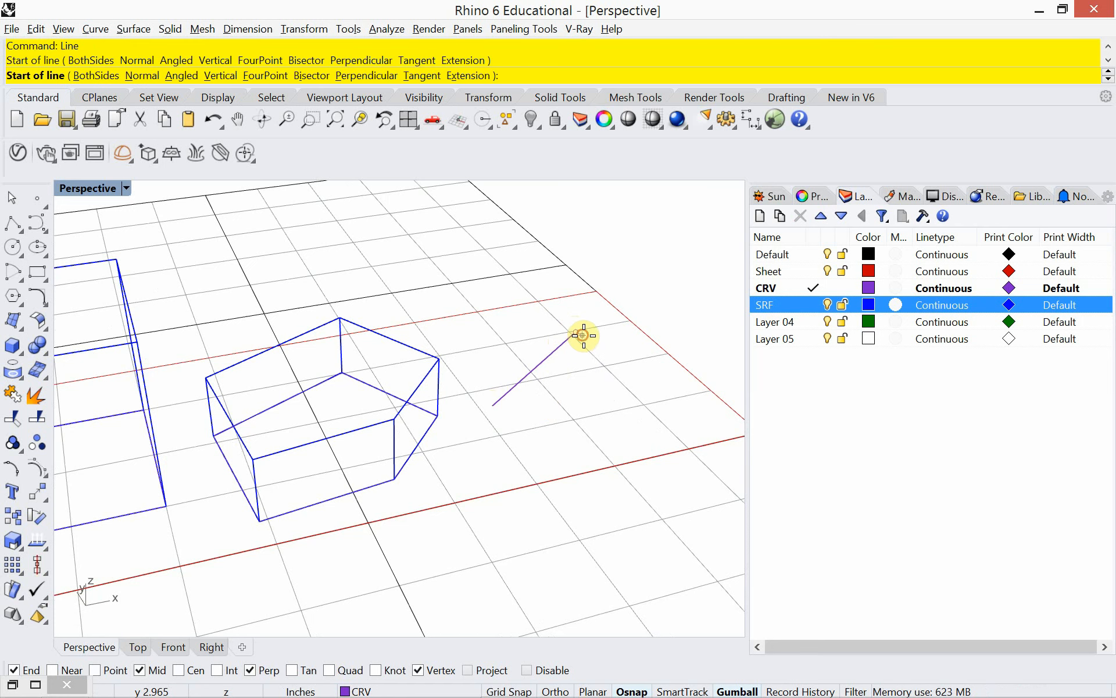
pyautogui.click(576, 334)
pyautogui.click(606, 410)
pyautogui.press('Return')
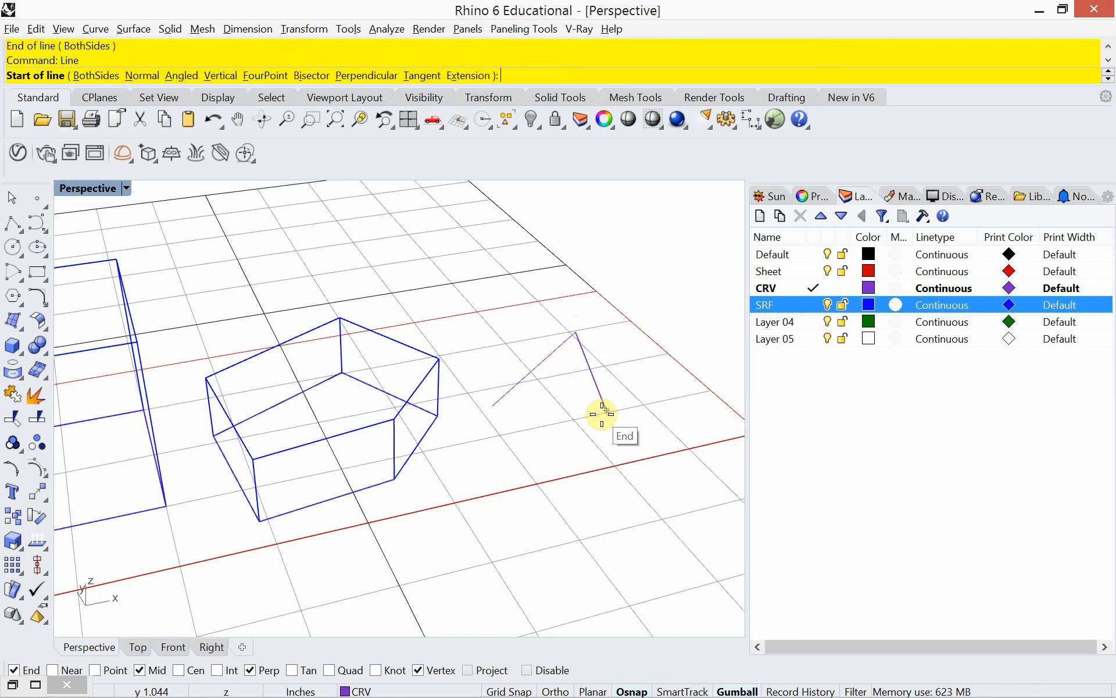
pyautogui.click(605, 410)
pyautogui.click(491, 408)
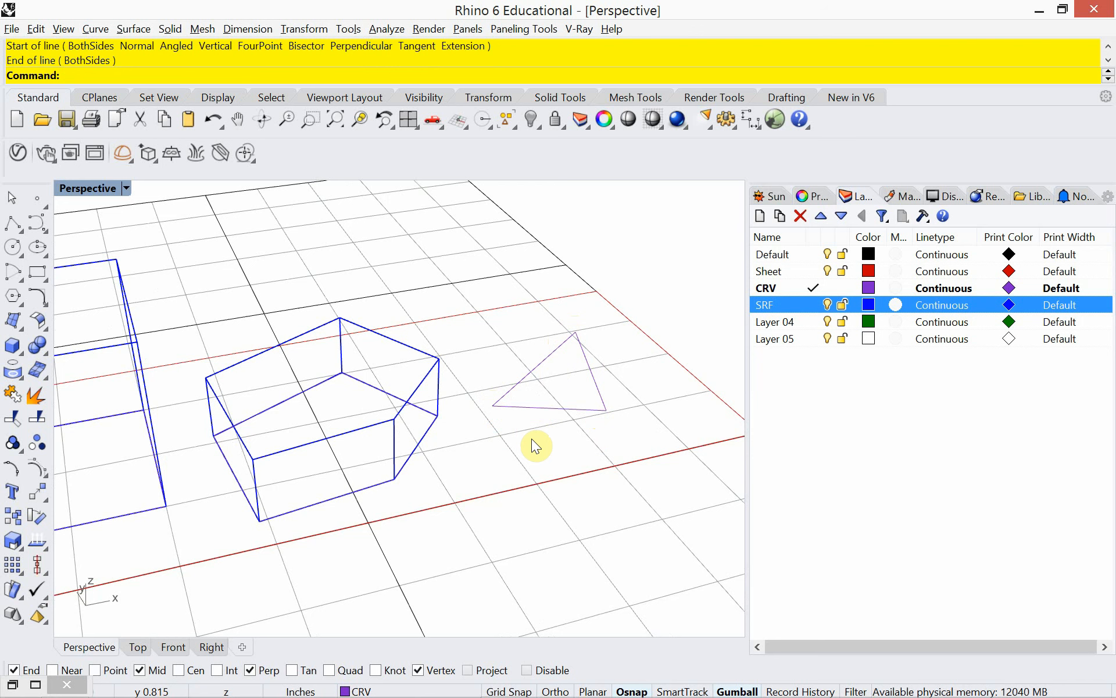
# - Select the triangle's sides one at a time to check whether they are separate curves, and clear the selection
pyautogui.click(549, 409)
pyautogui.click(543, 356)
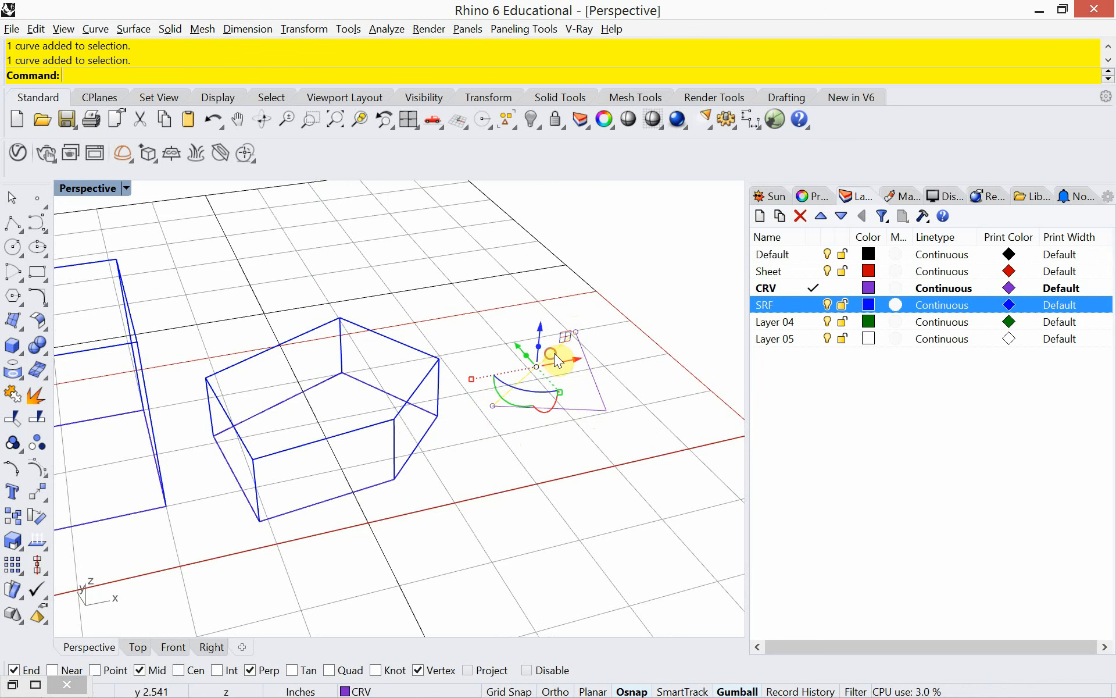
pyautogui.click(636, 428)
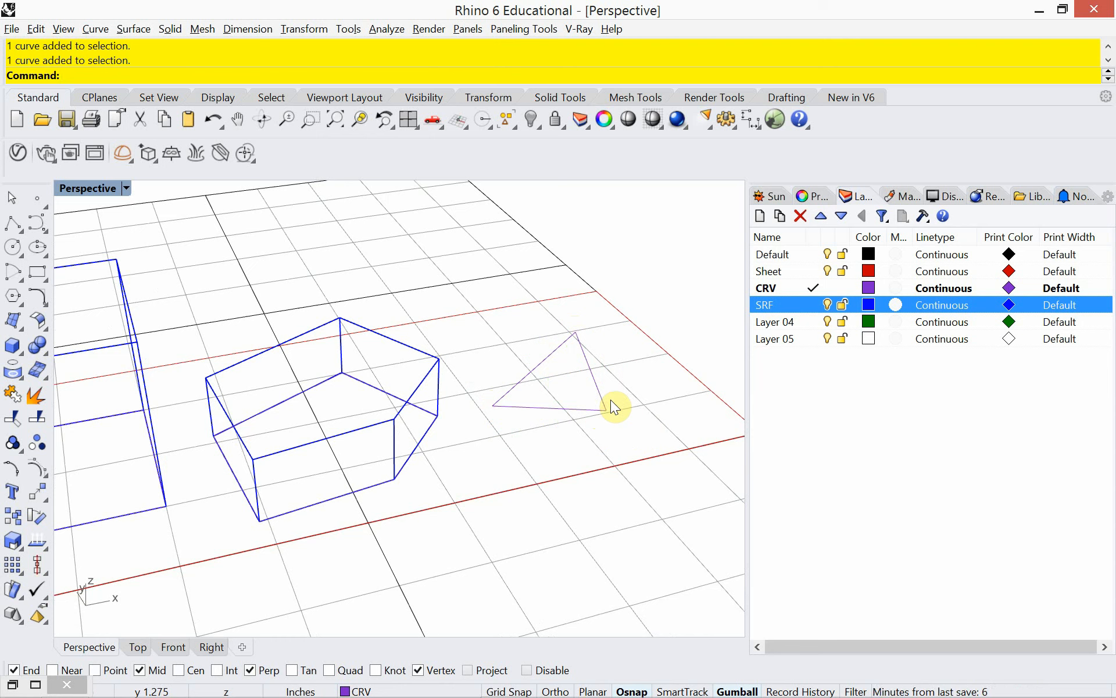
pyautogui.click(549, 358)
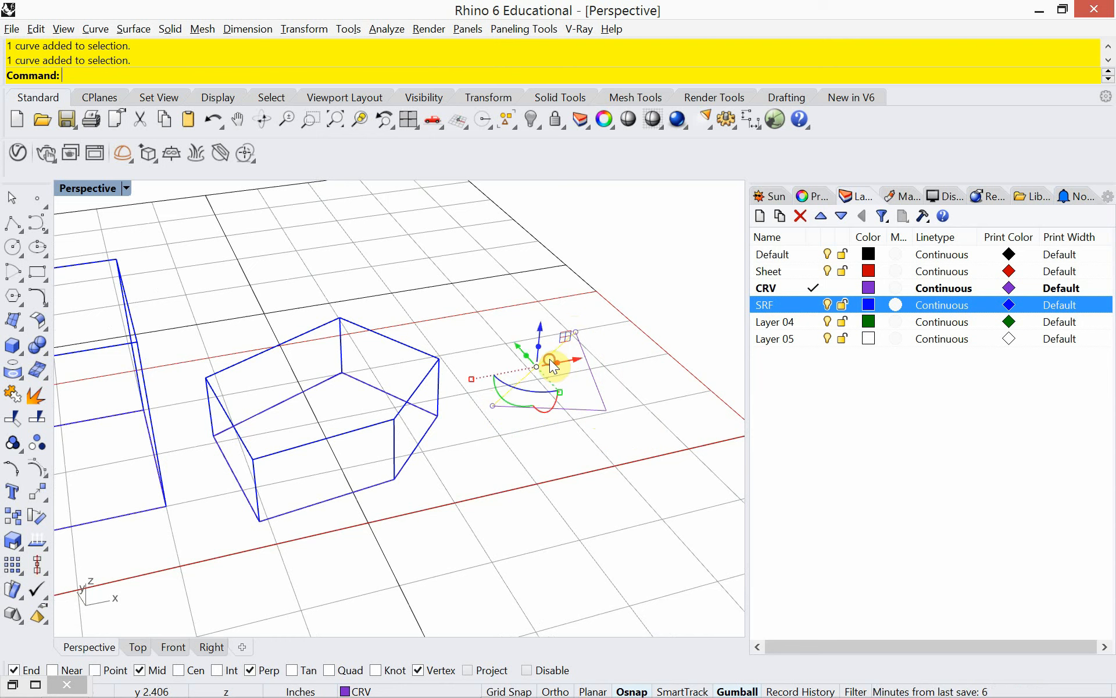
pyautogui.click(562, 409)
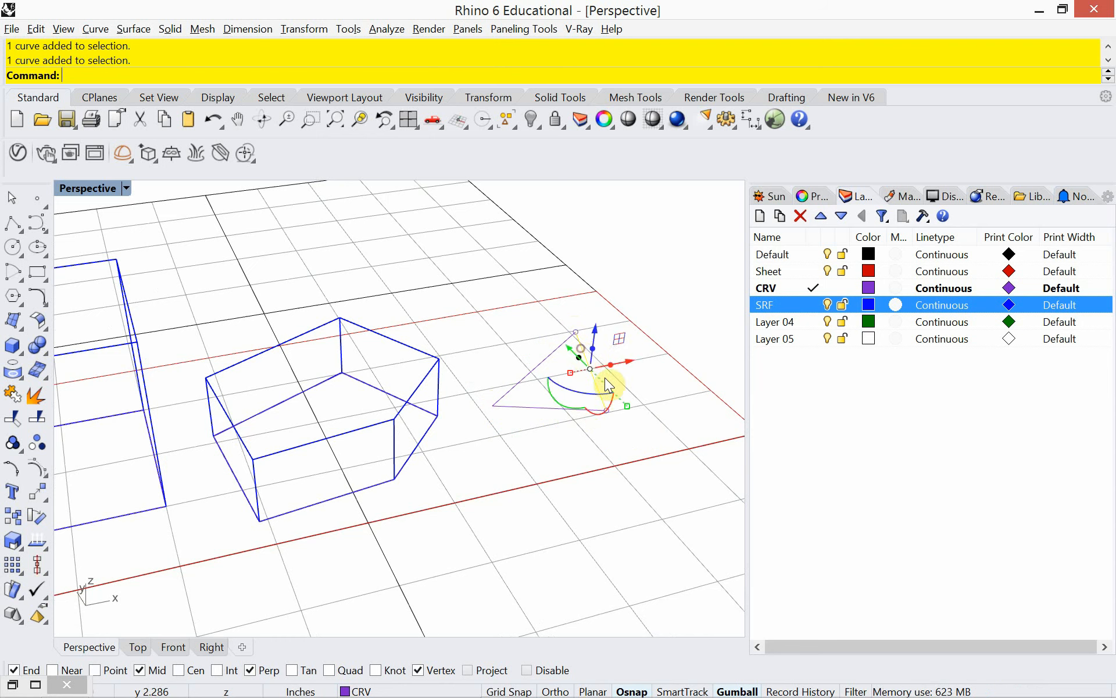
pyautogui.click(665, 399)
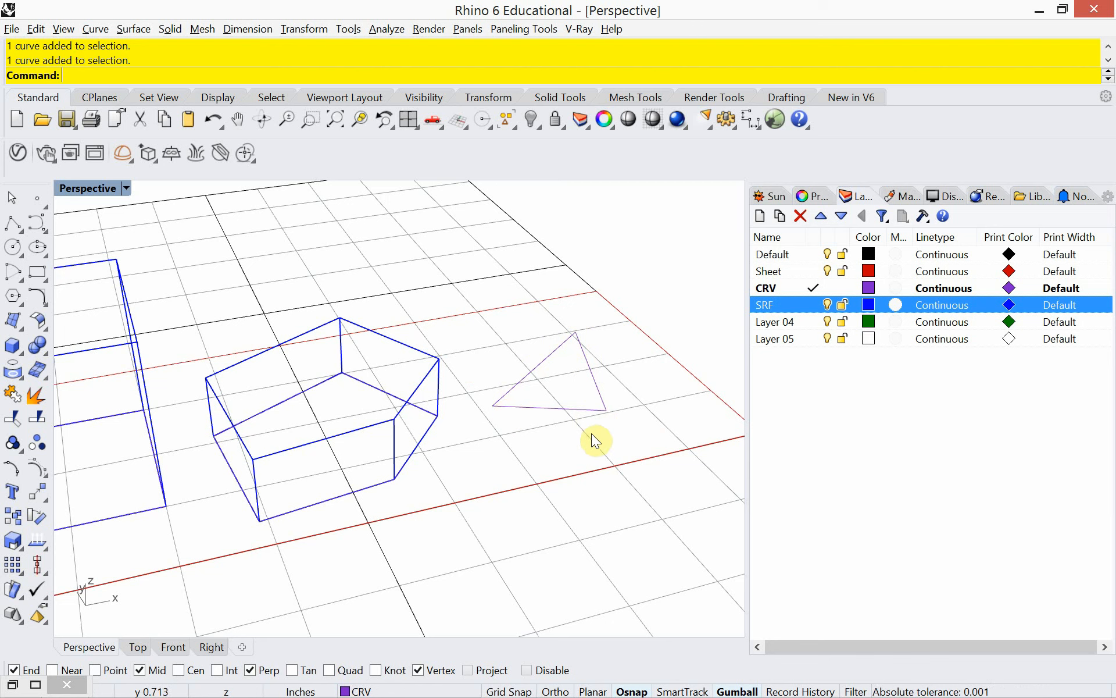
# - Join the triangle's three lines into a single curve
pyautogui.moveTo(580, 408); pyautogui.dragTo(493, 351)
pyautogui.write('join')
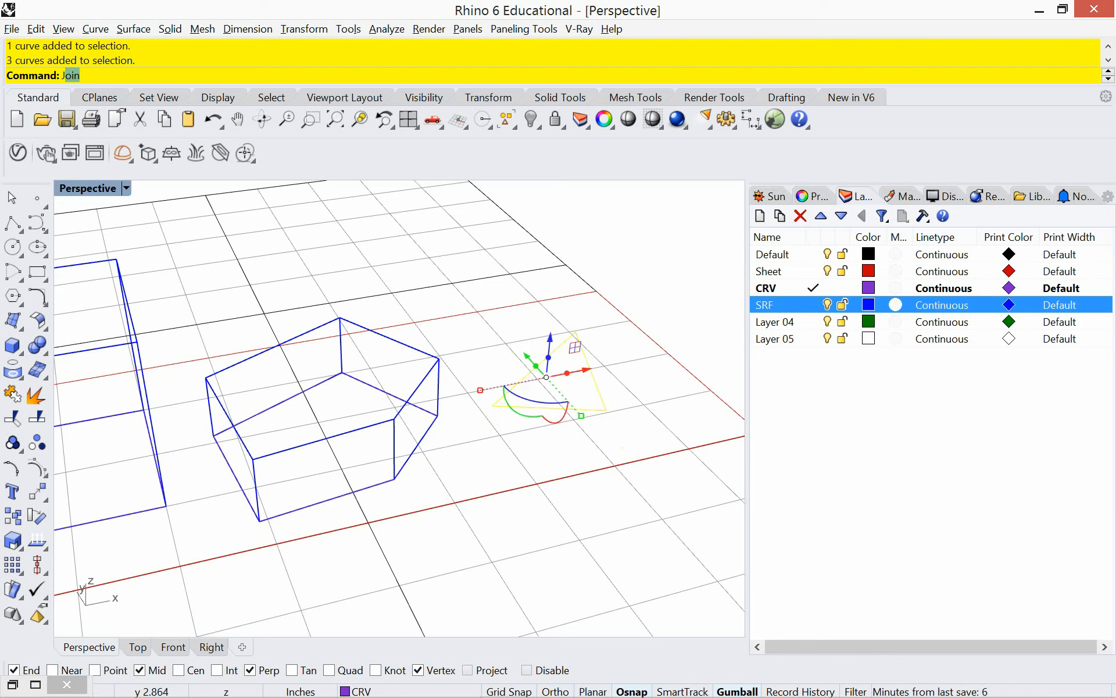
pyautogui.press('Return')
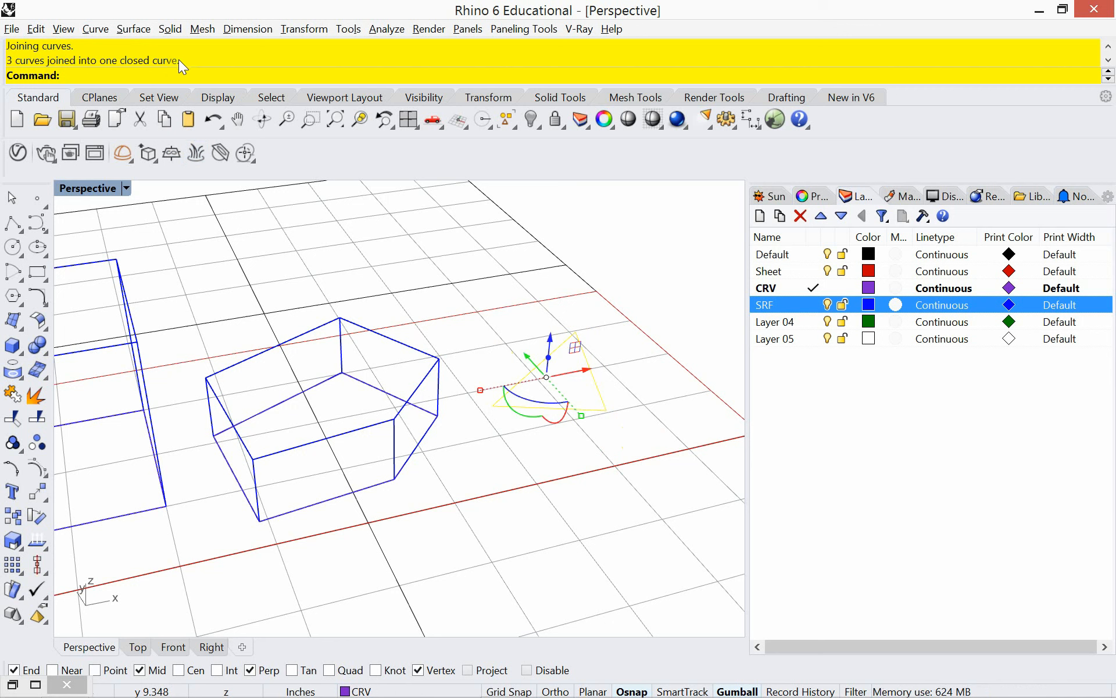
# - Check the join message and the triangle's object description with the What command to verify whether the curve is closed
pyautogui.moveTo(179, 59); pyautogui.dragTo(61, 59)
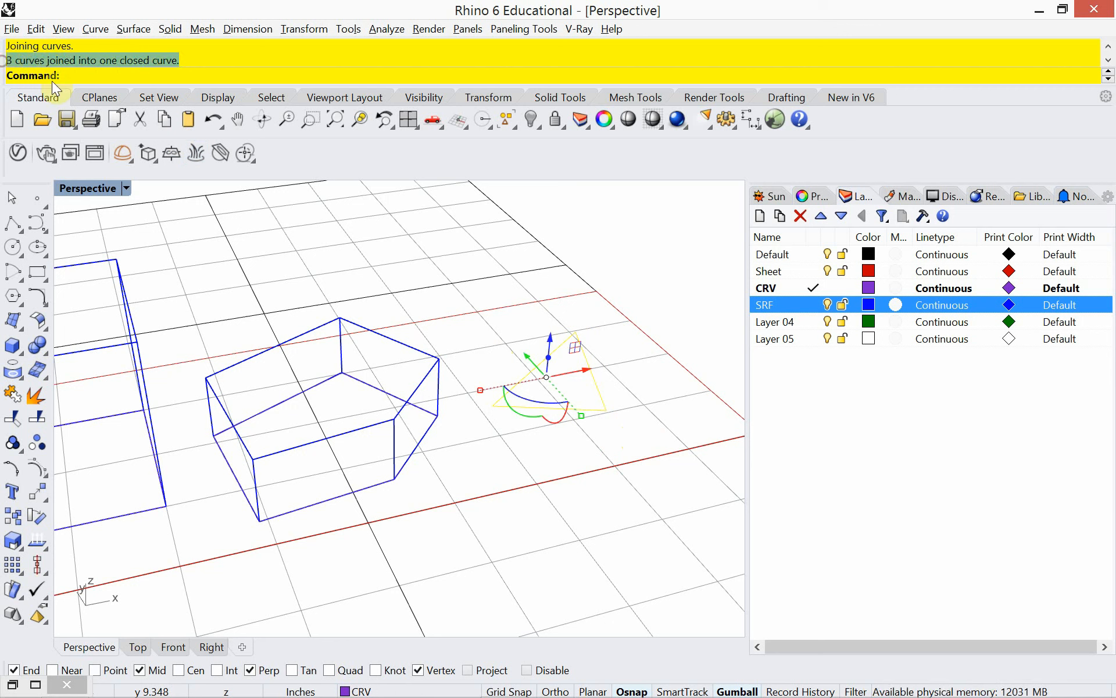
pyautogui.write('What')
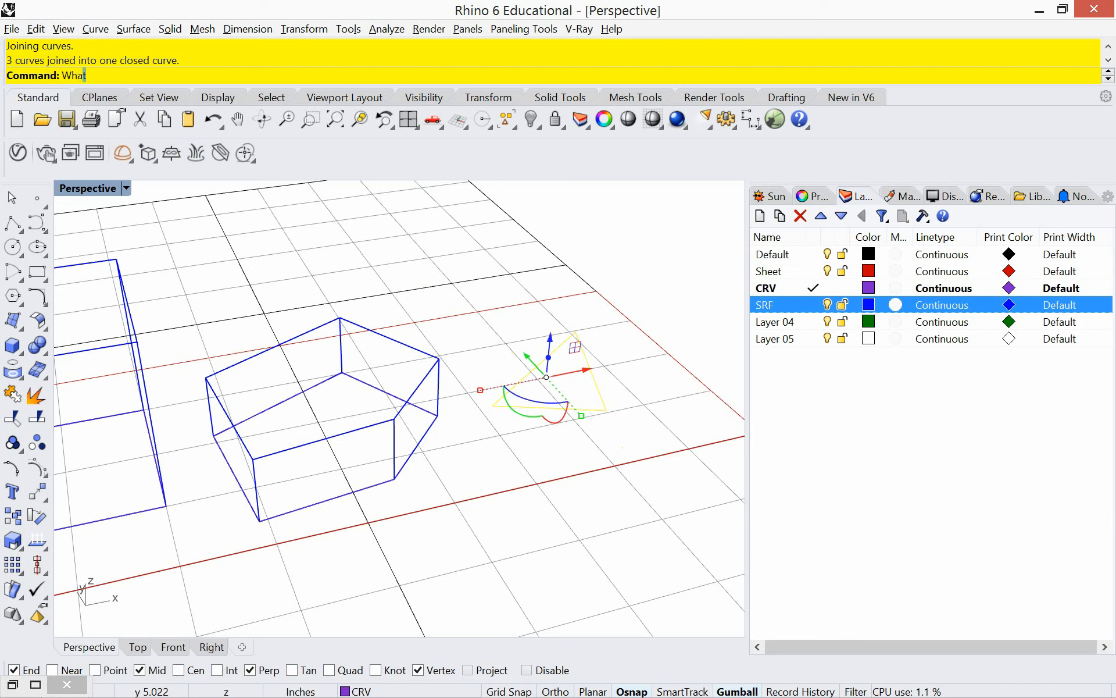
pyautogui.press('Return')
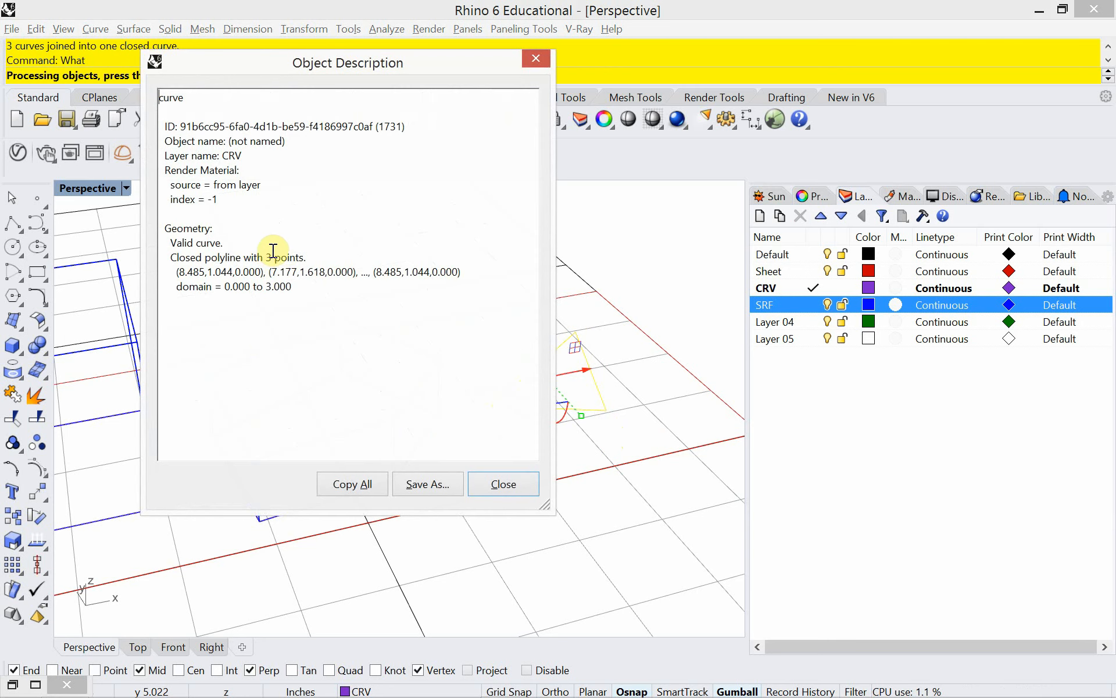
pyautogui.moveTo(240, 257); pyautogui.dragTo(167, 259)
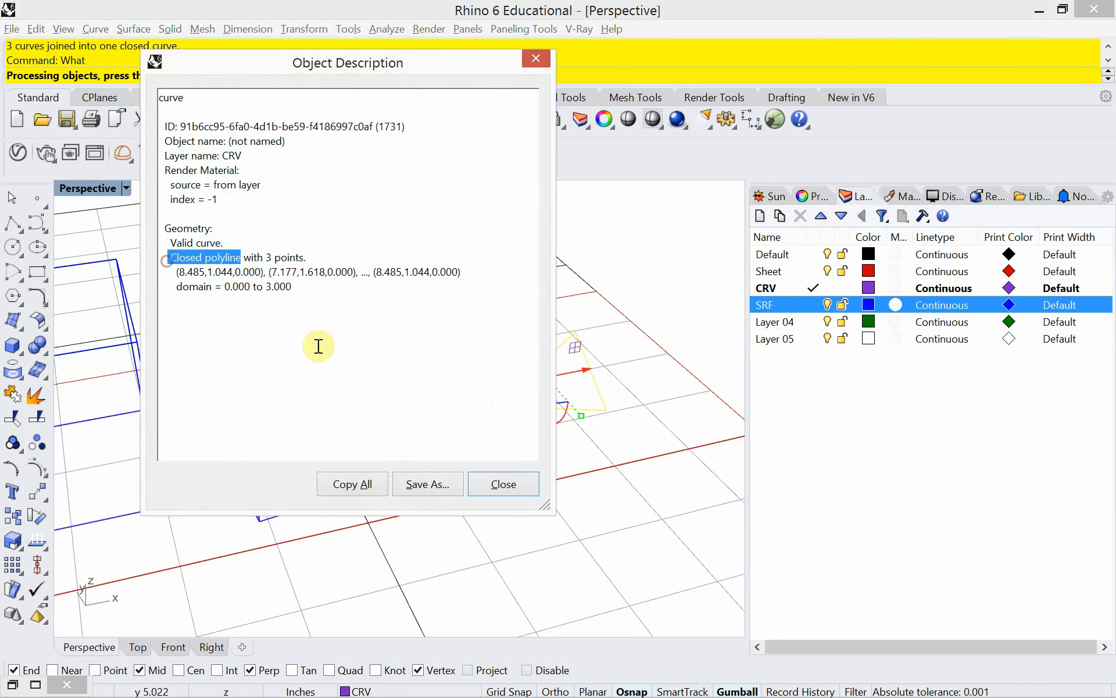
pyautogui.click(502, 484)
# - Extrude the triangle upward into a solid with ExtrudeCrv, keeping the input curve, and clear the selection
pyautogui.write('ExtrudeCrv')
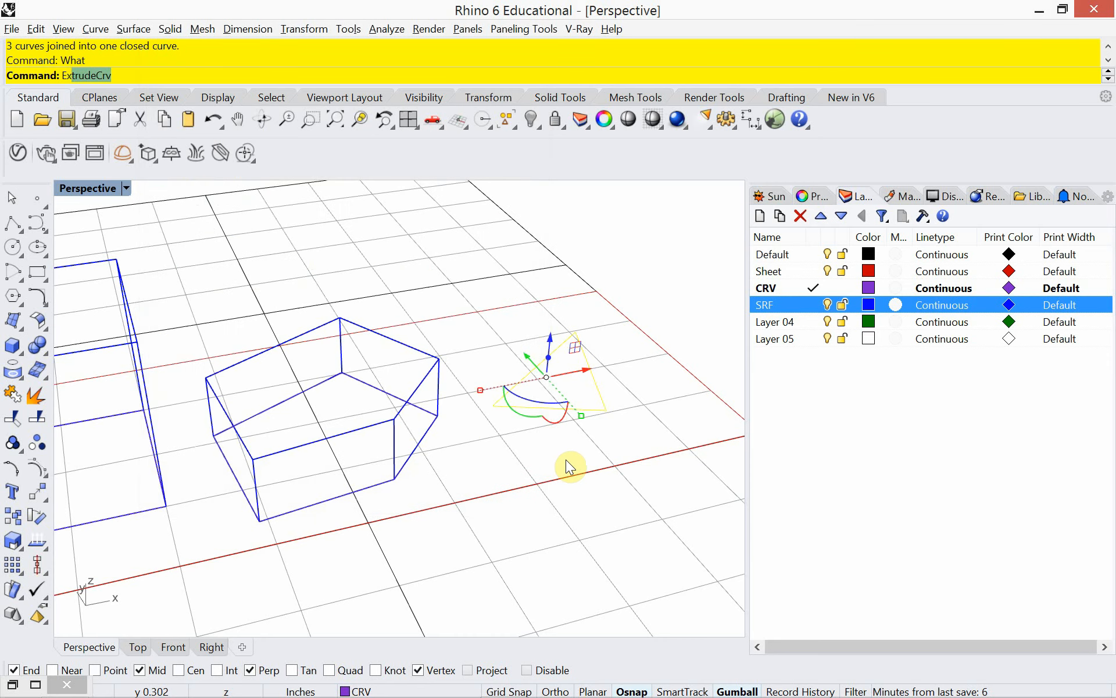
pyautogui.press('Return')
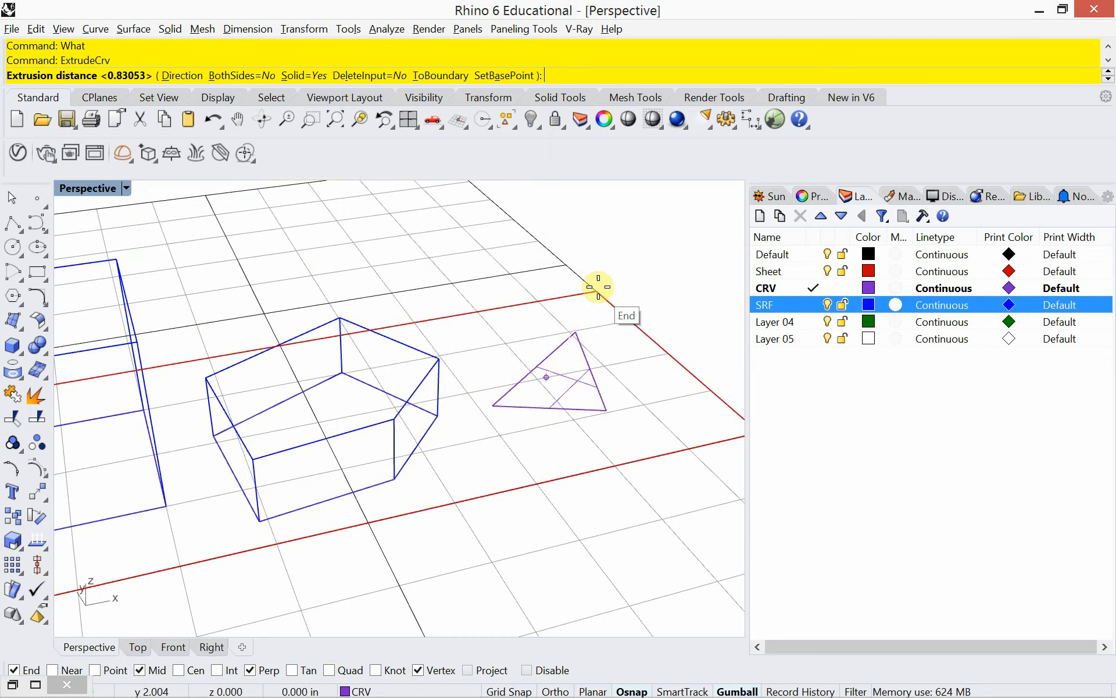
pyautogui.click(599, 313)
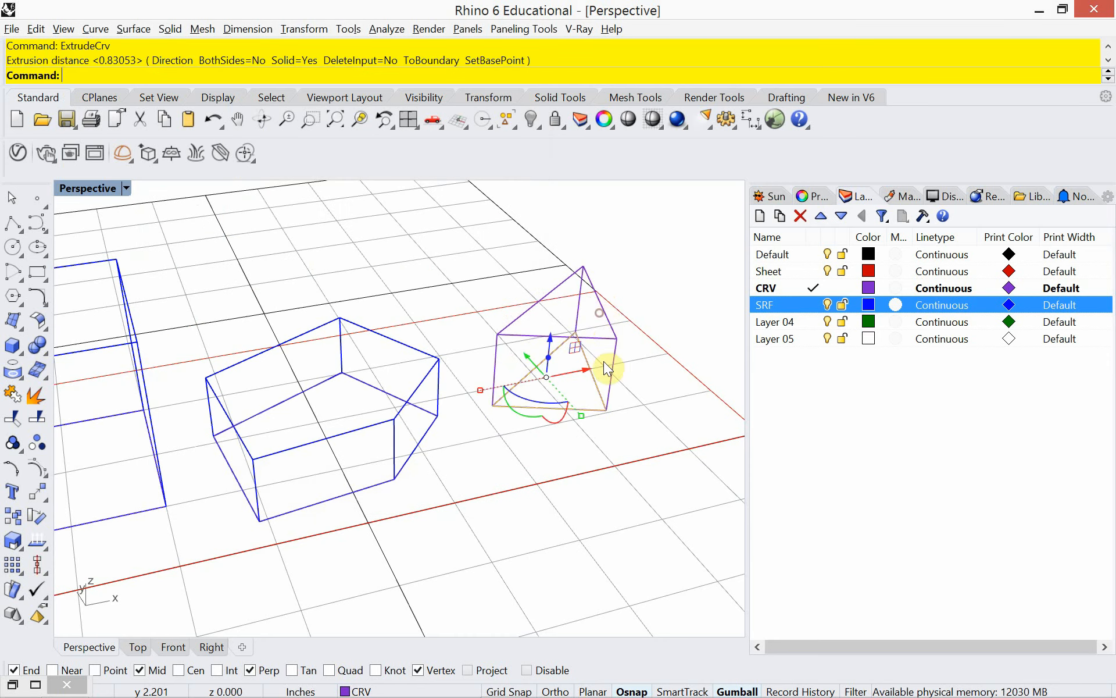
pyautogui.press('Escape')
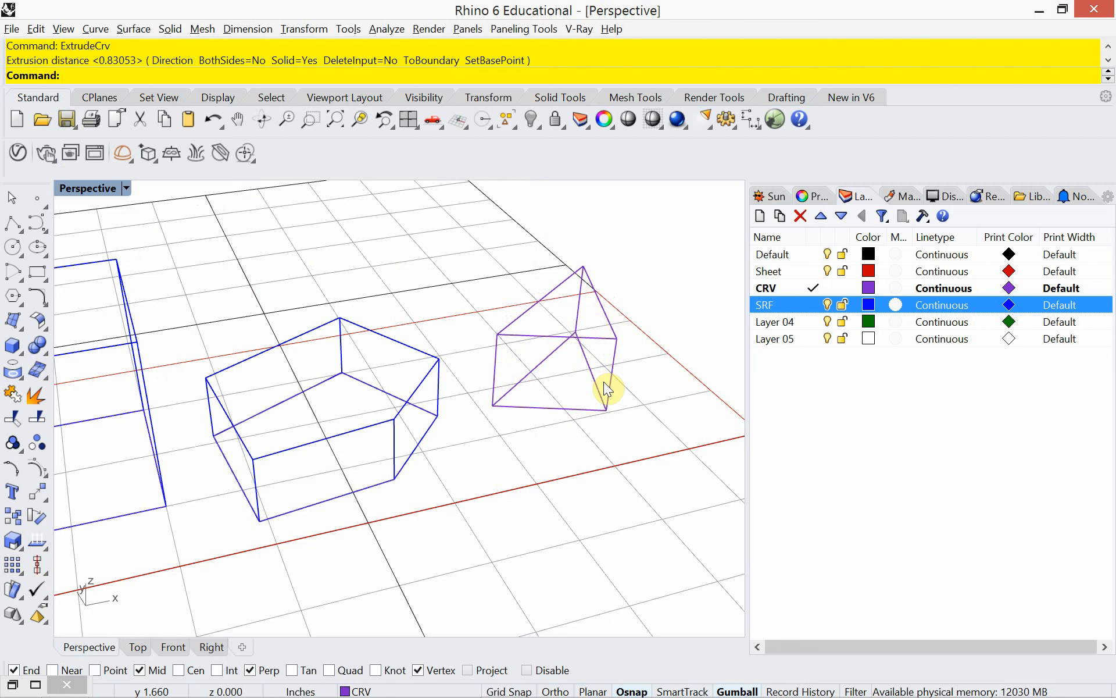
# - Move the triangular extrusion to the SRF layer and clear the selection
pyautogui.click(597, 337)
pyautogui.rightClick(804, 304)
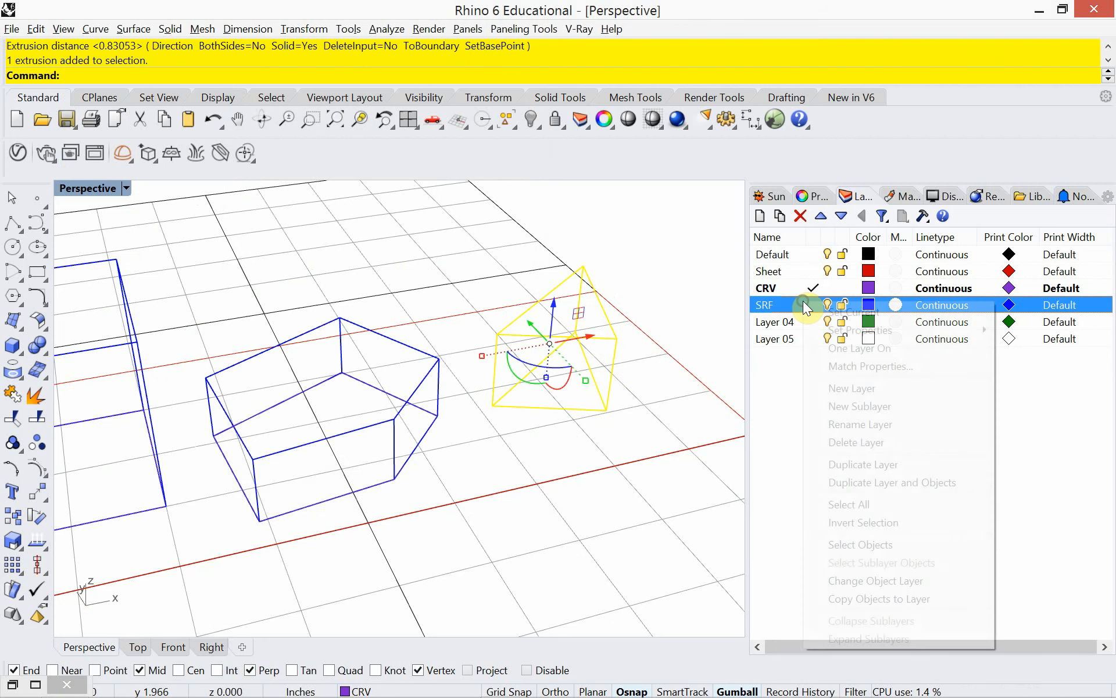
pyautogui.click(882, 581)
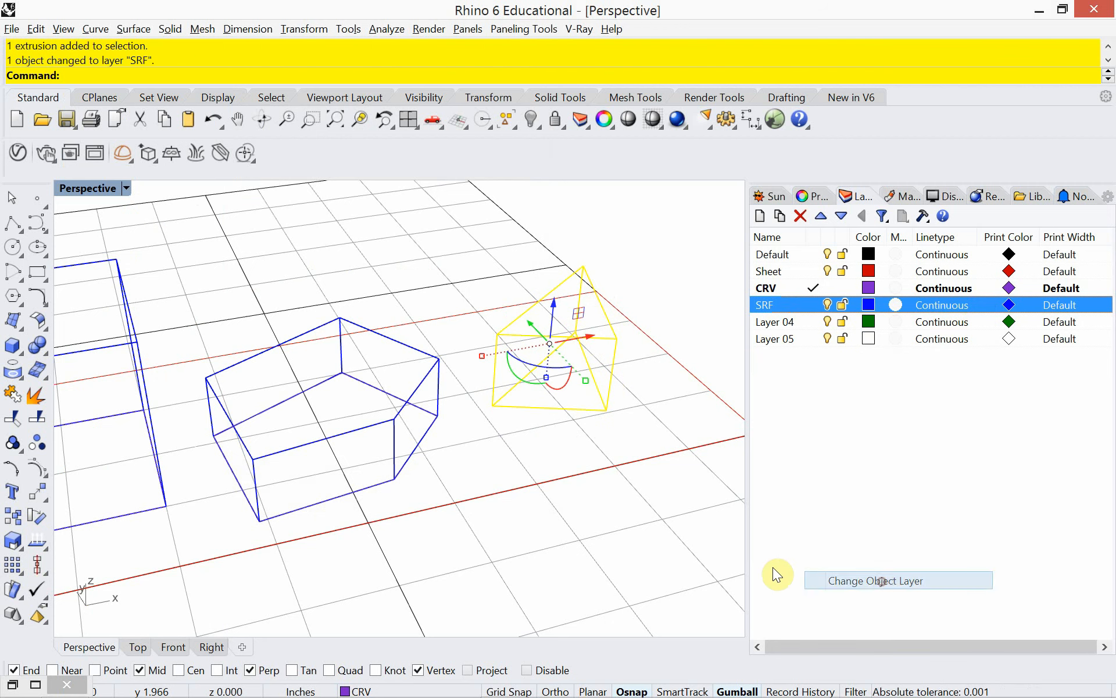
pyautogui.click(644, 560)
# - Switch the Perspective viewport between Pen and Wireframe display modes to compare the three extrusions, leaving it in Pen
pyautogui.moveTo(531, 585); pyautogui.dragTo(524, 575, button='right')
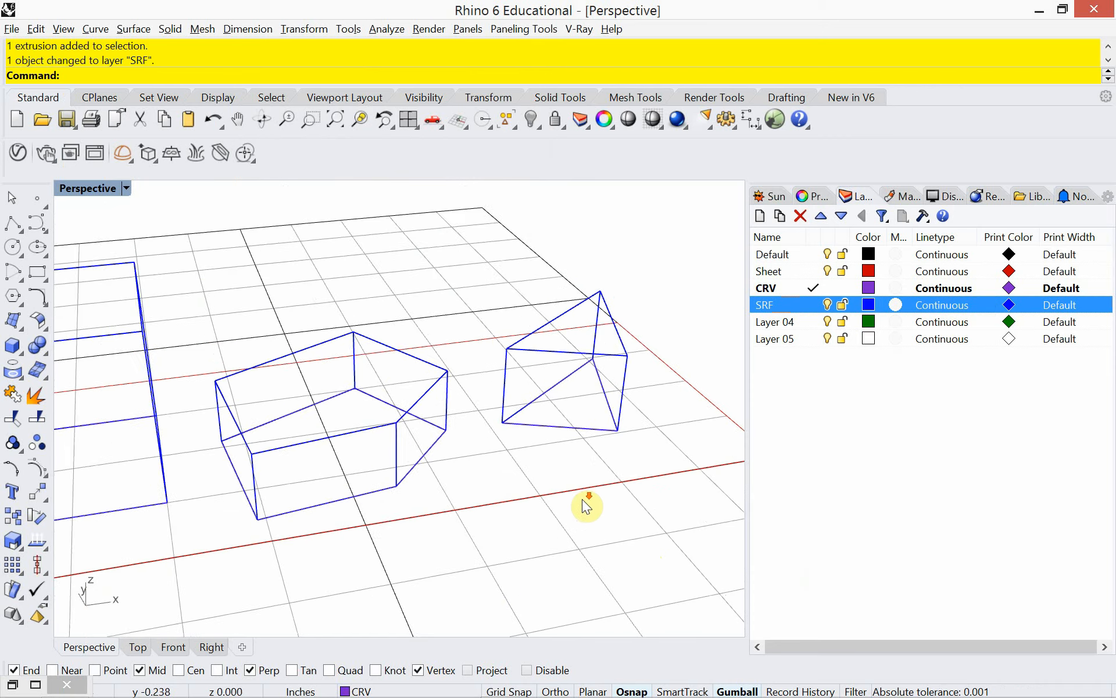
pyautogui.scroll(-4, 581, 499)
pyautogui.scroll(2, 472, 535)
pyautogui.keyDown('shift'); pyautogui.moveTo(468, 536); pyautogui.dragTo(454, 532, button='right'); pyautogui.keyUp('shift')
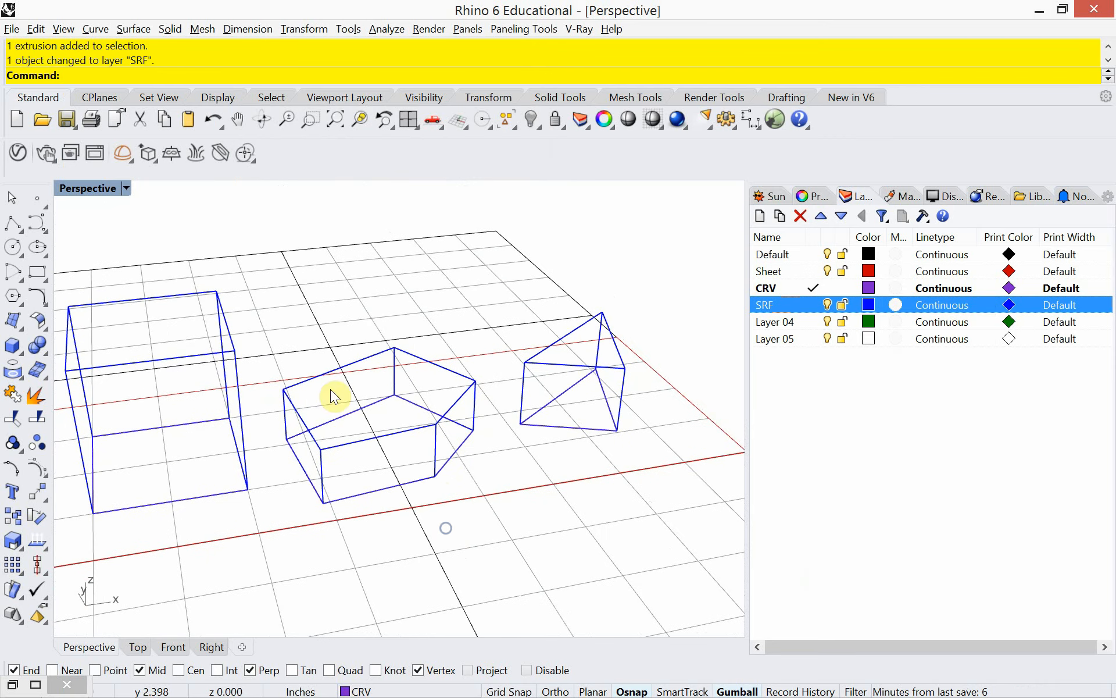
pyautogui.click(125, 188)
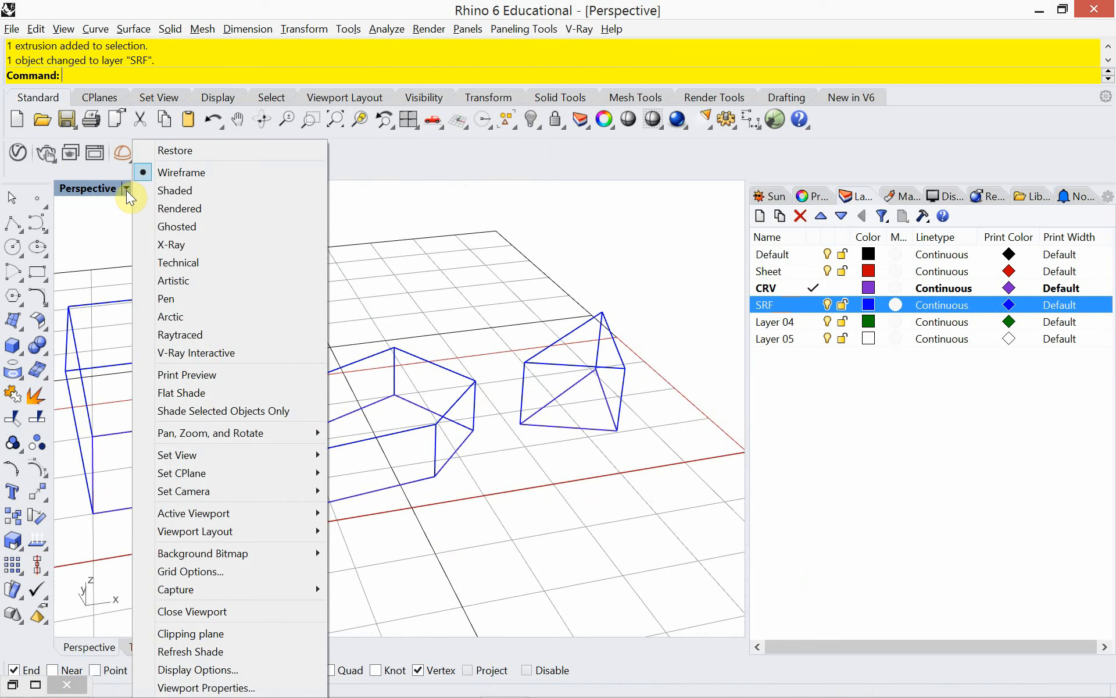
pyautogui.click(178, 298)
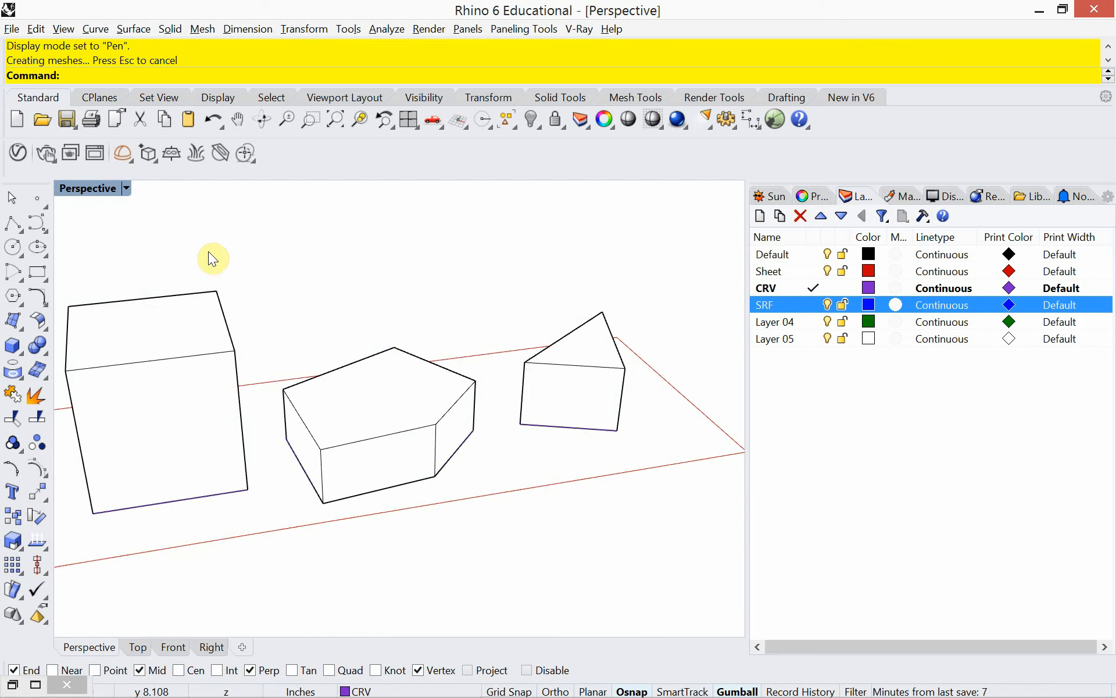
pyautogui.click(125, 187)
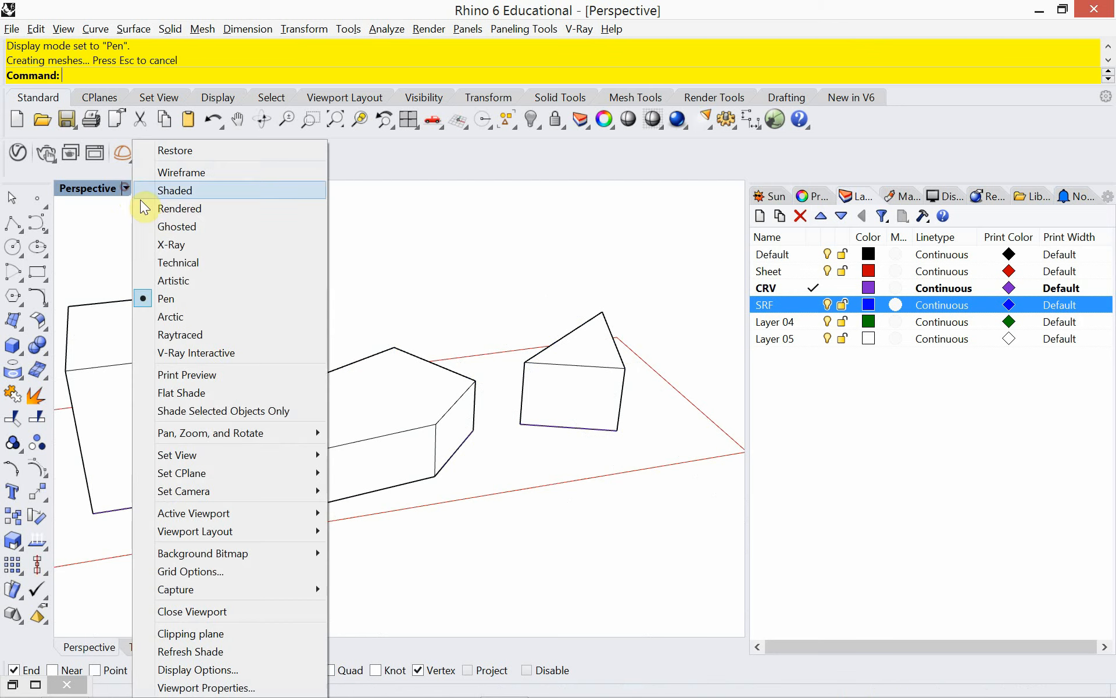
pyautogui.click(164, 176)
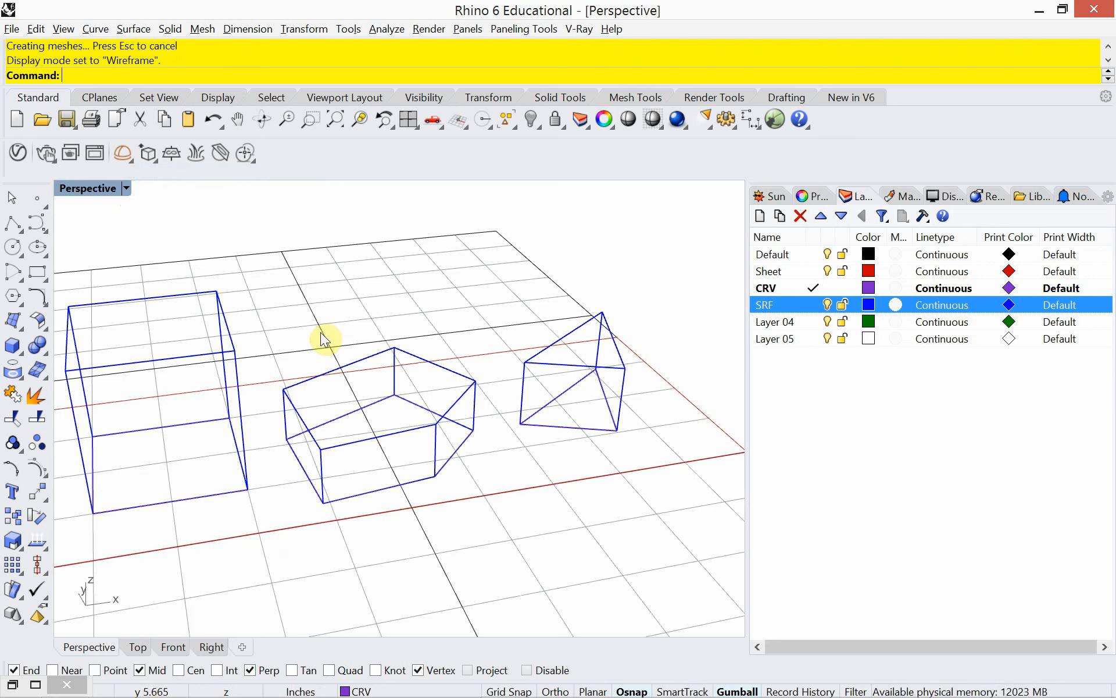
pyautogui.click(125, 189)
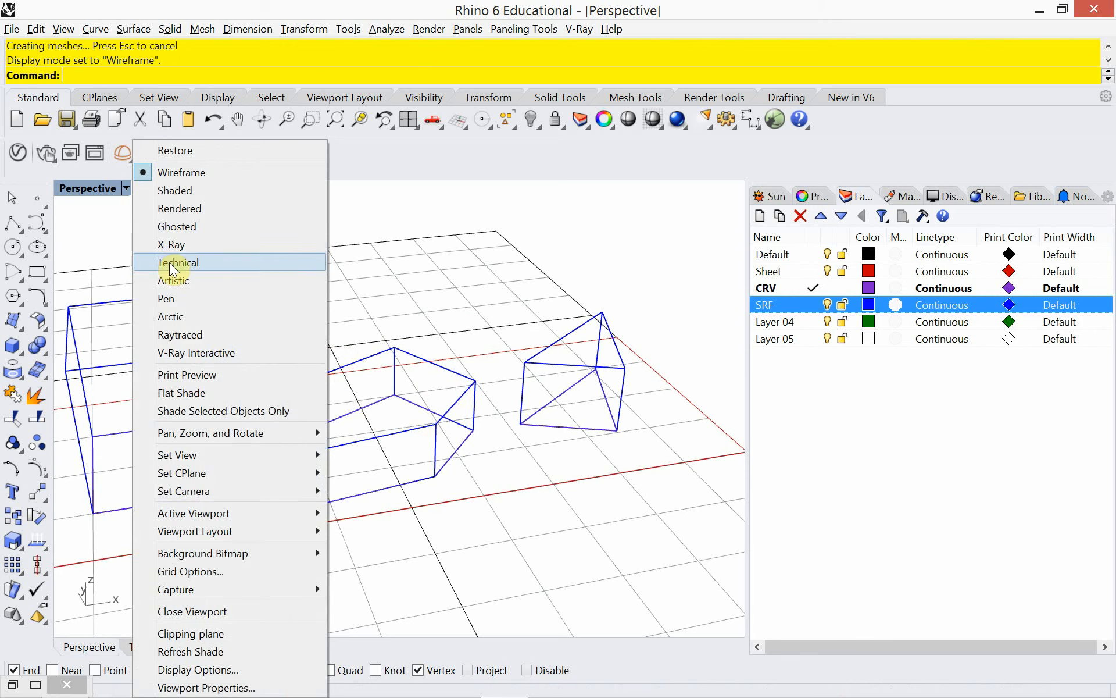
pyautogui.click(178, 299)
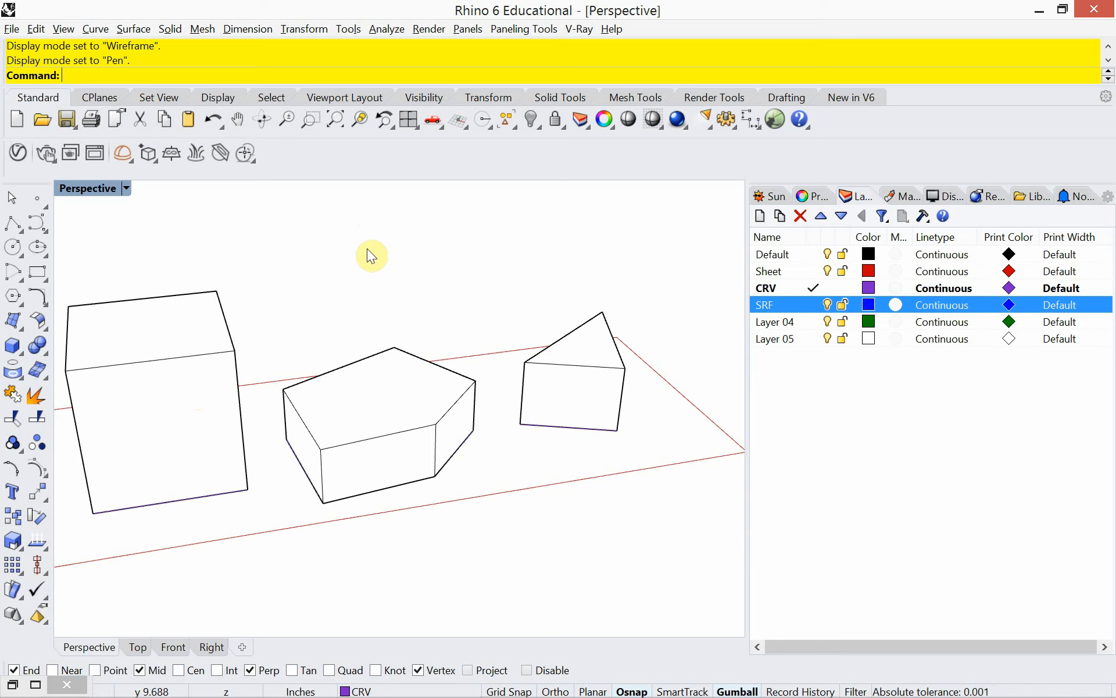
# - Turn on PrintDisplay for the model viewports, keeping Color at Print and Thickness at 40
pyautogui.write('Print')
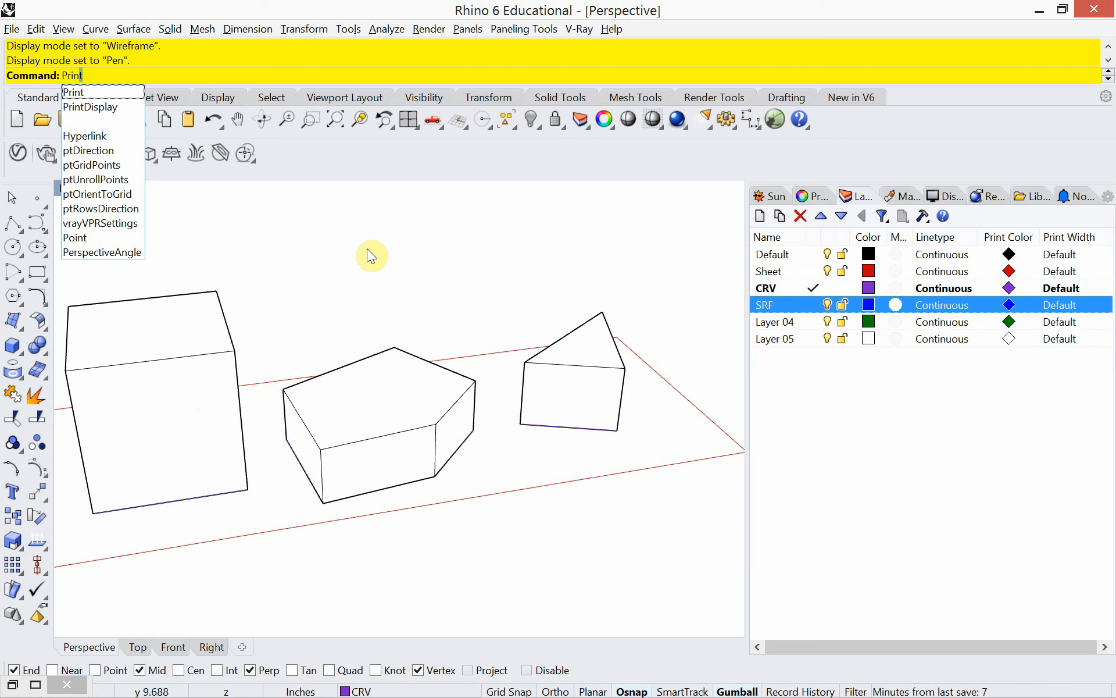
pyautogui.click(126, 105)
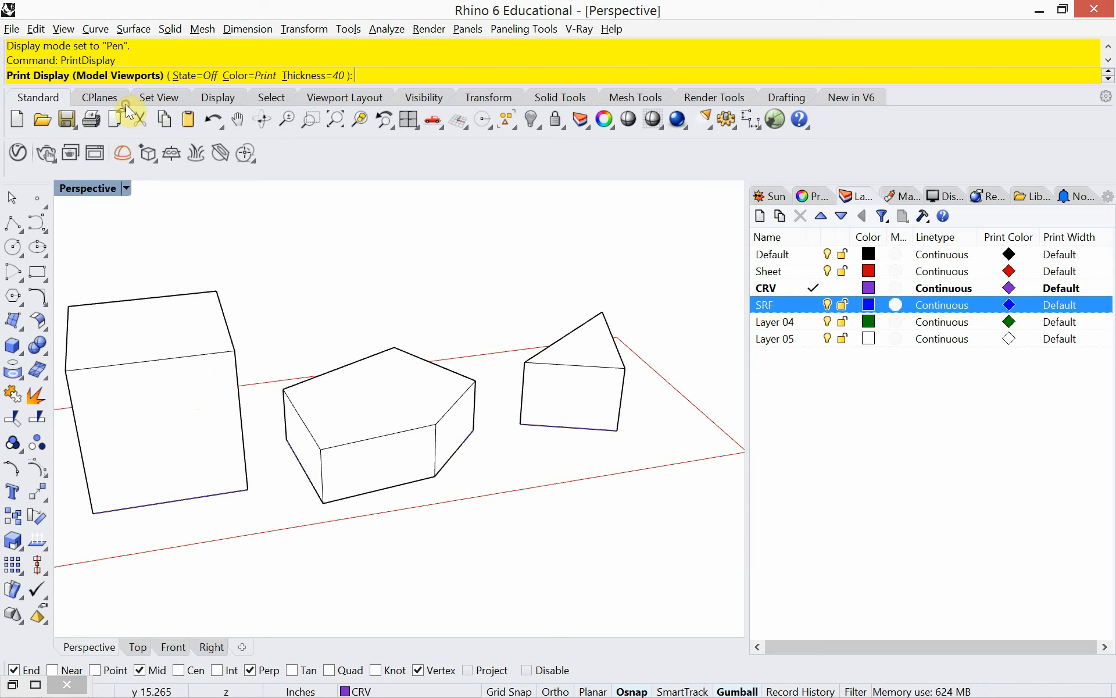
pyautogui.click(205, 80)
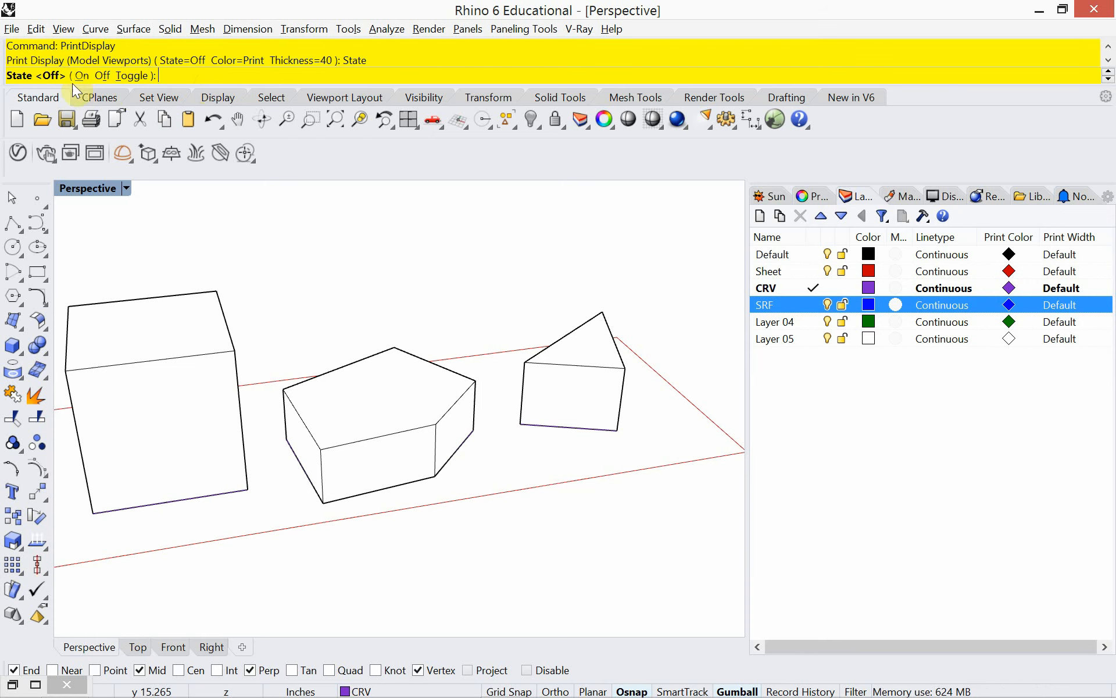
pyautogui.click(81, 75)
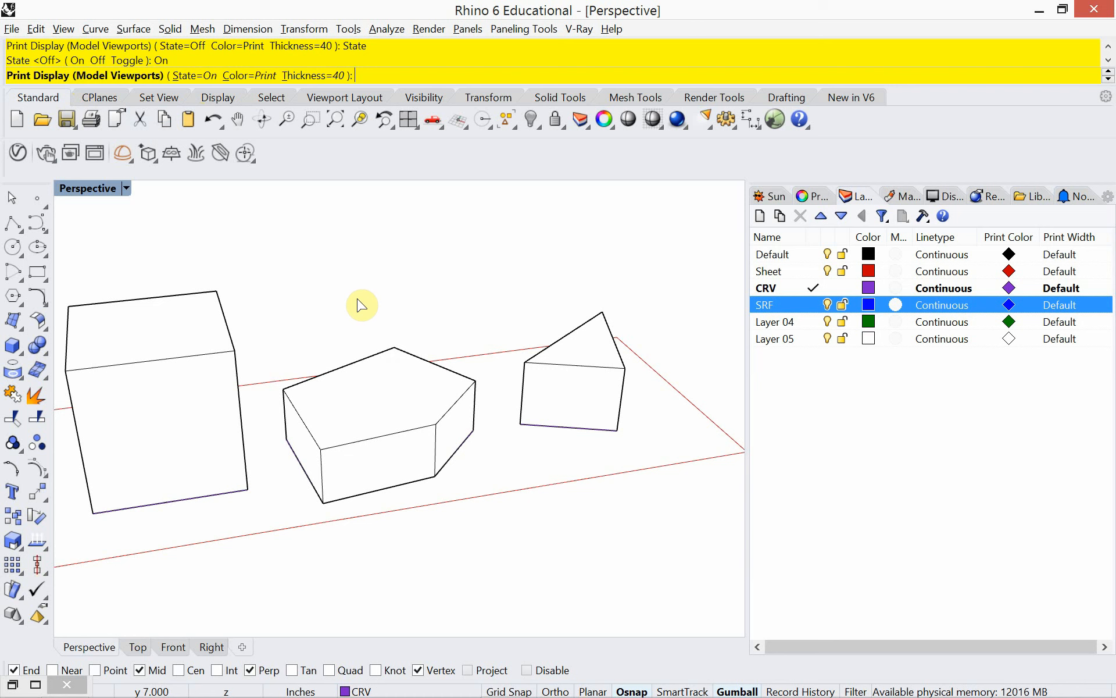
pyautogui.press('Return')
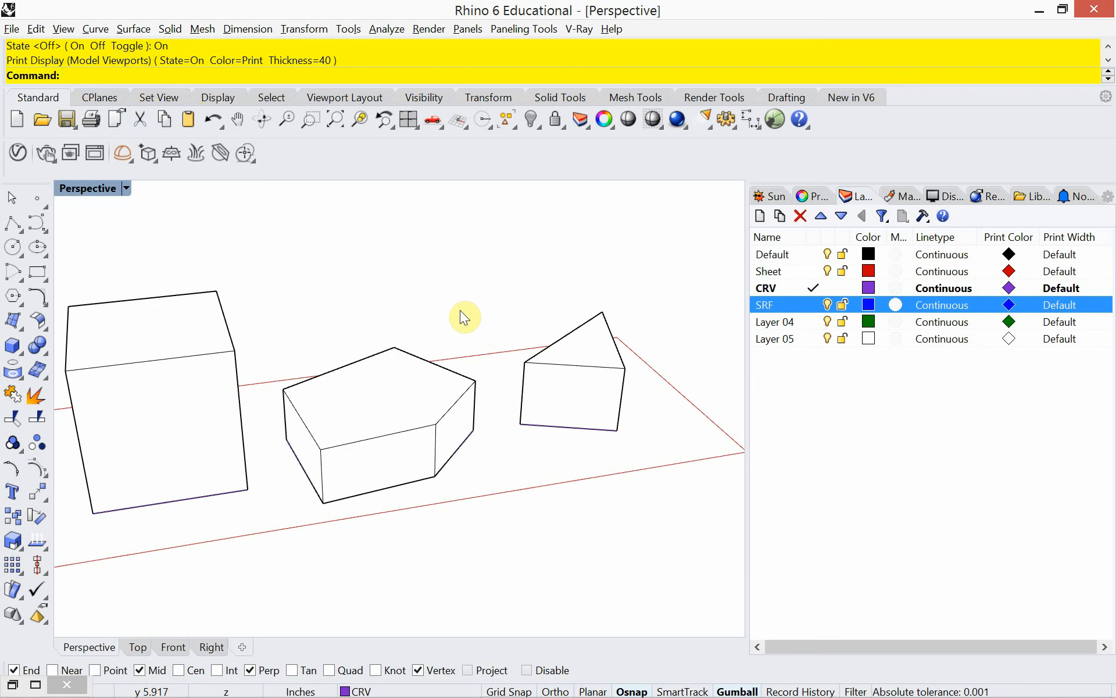
# - Set the print color of the layers Default through Layer 04 to Black and clear the layer selection
pyautogui.click(1009, 254)
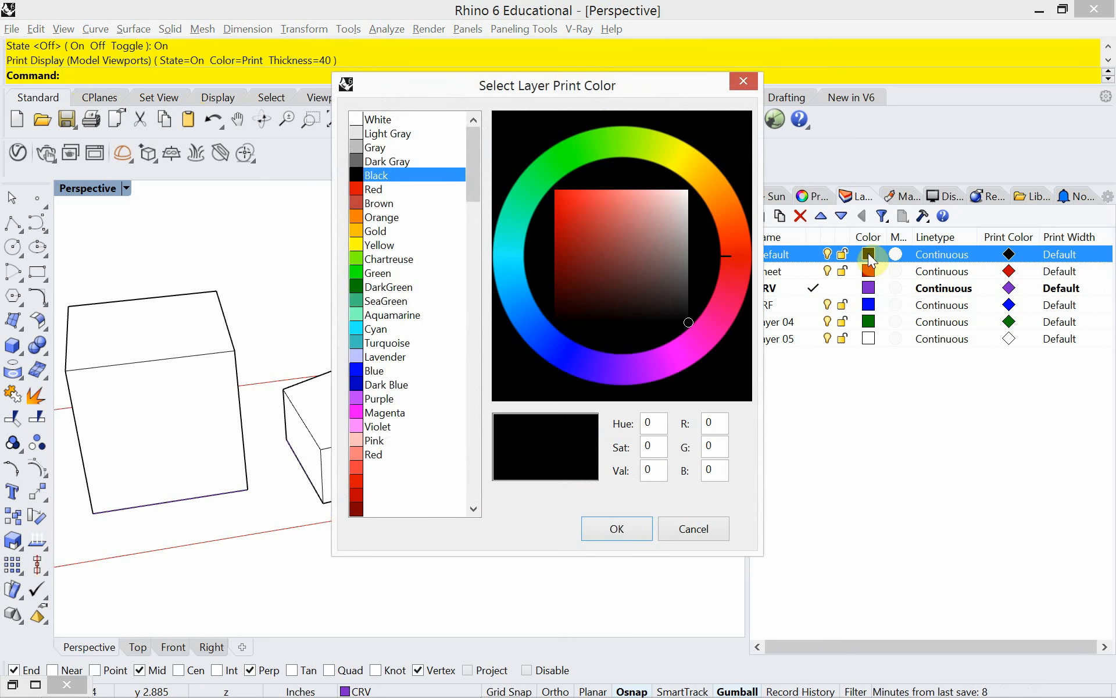
pyautogui.click(693, 528)
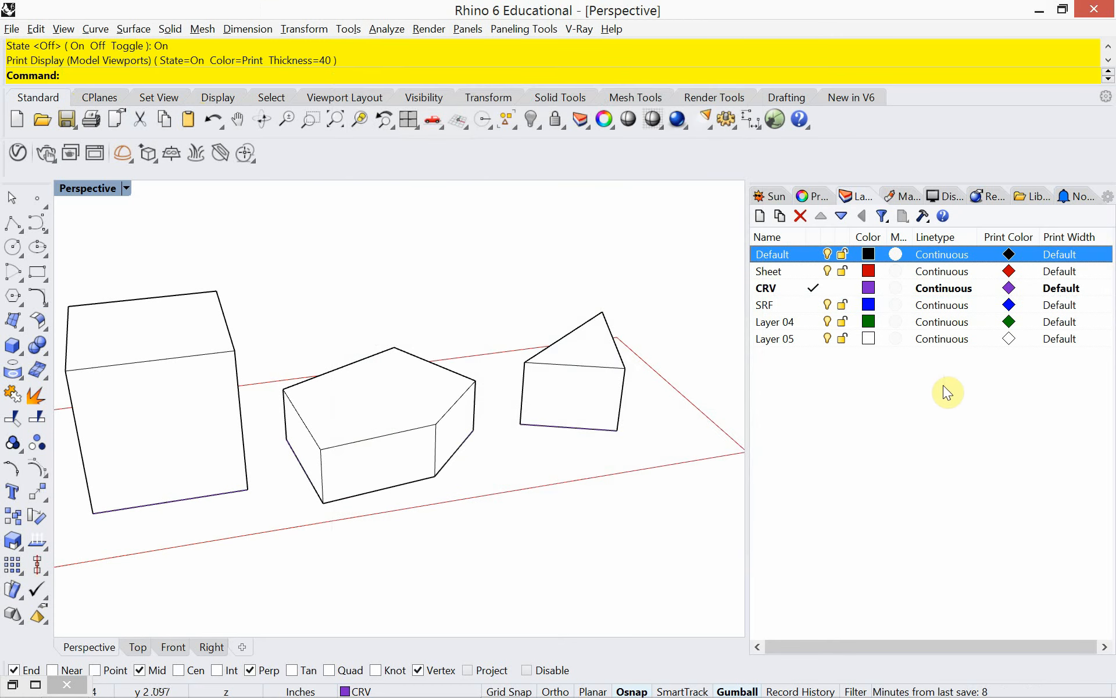
pyautogui.keyDown('shift'); pyautogui.click(1010, 321); pyautogui.keyUp('shift')
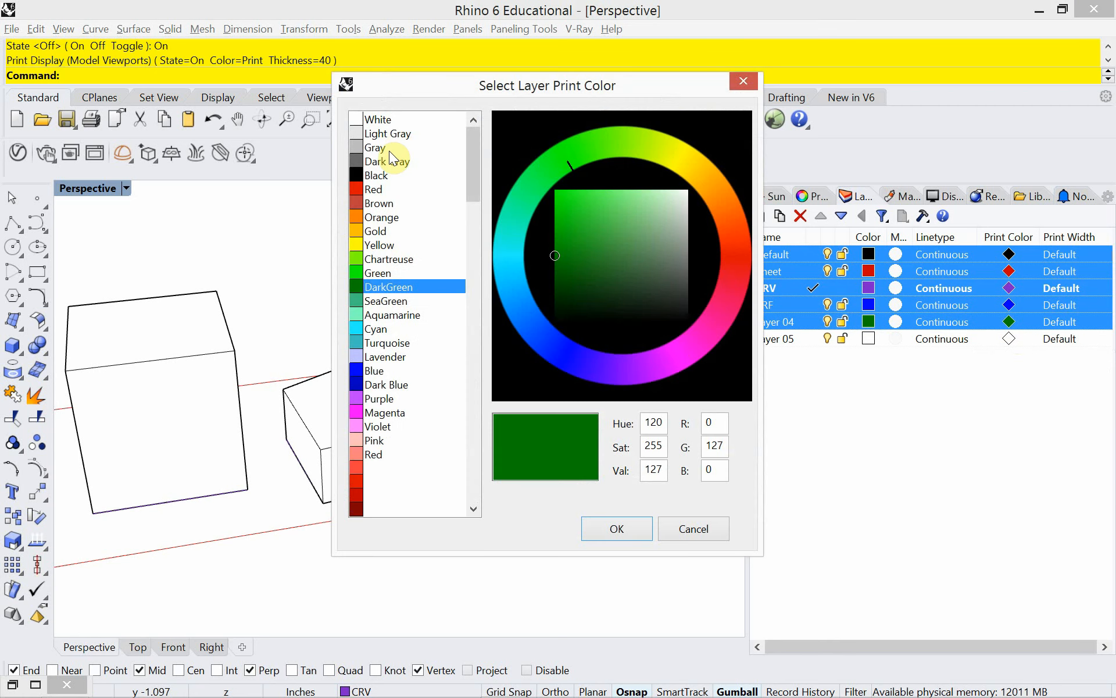
pyautogui.click(376, 175)
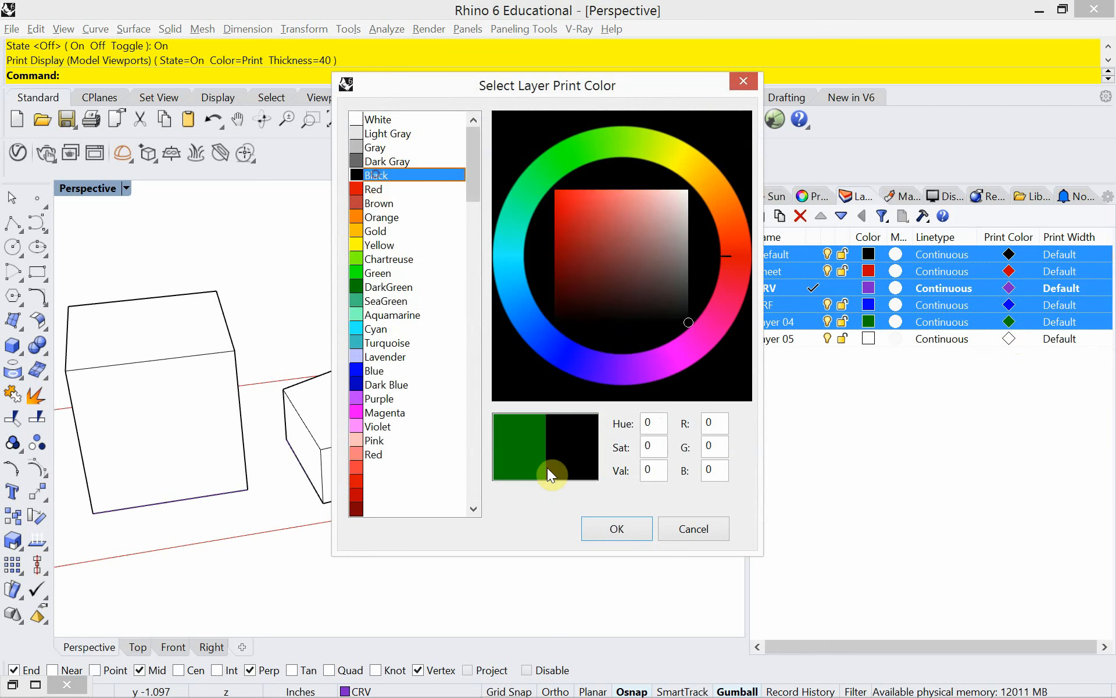
pyautogui.click(608, 525)
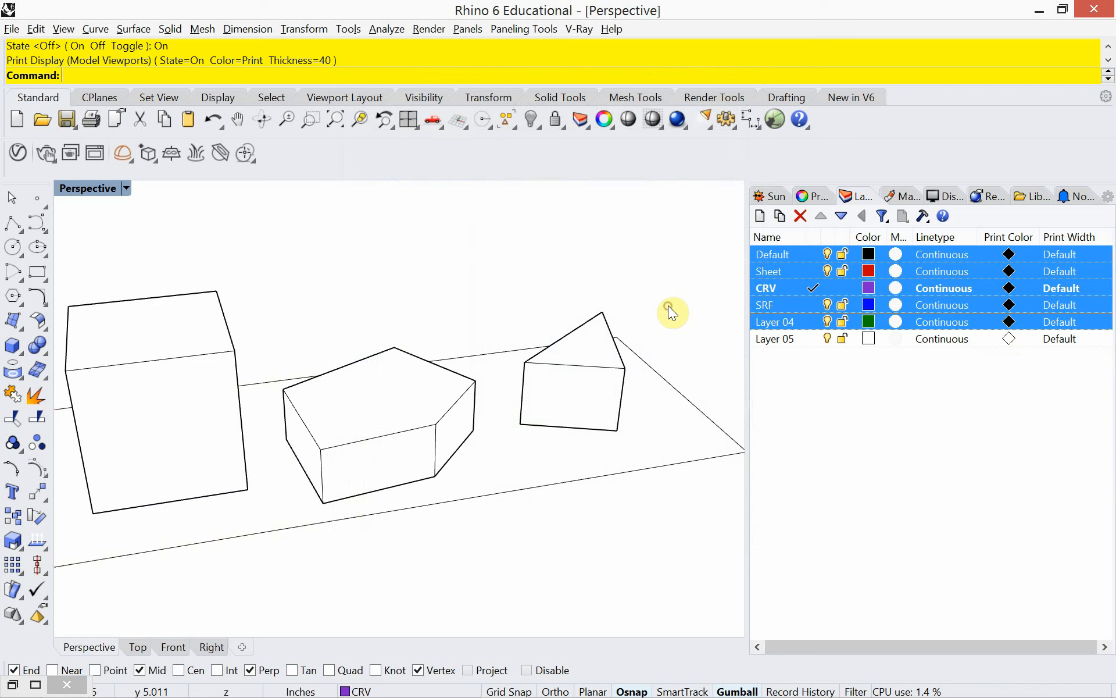
pyautogui.click(779, 420)
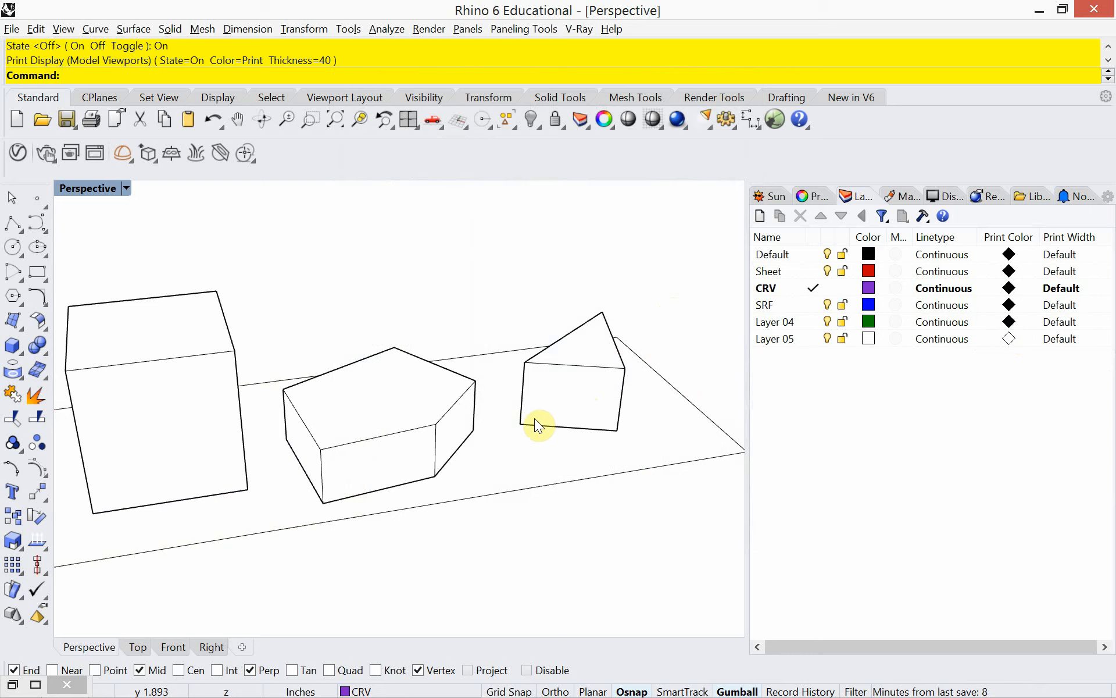
# - Inspect the three extrusions from several angles in Pen display, and compare them with Technical display in the Perspective viewport
pyautogui.moveTo(464, 454); pyautogui.dragTo(425, 454, button='right')
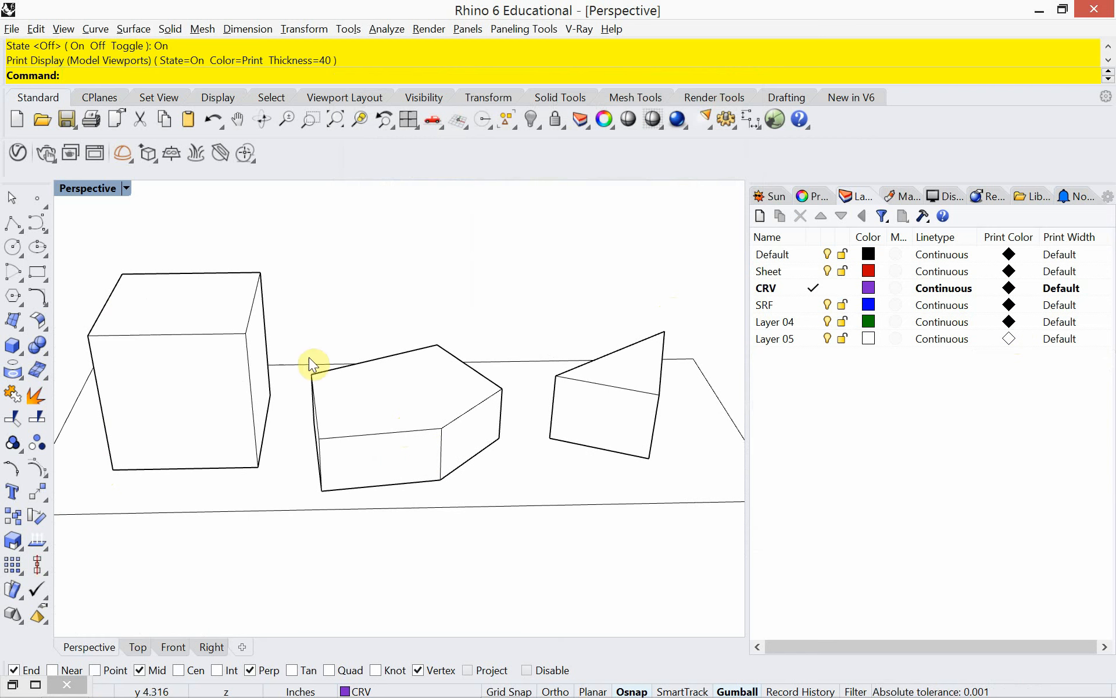
pyautogui.moveTo(574, 467); pyautogui.dragTo(542, 443, button='right')
pyautogui.moveTo(404, 431); pyautogui.dragTo(519, 452, button='right')
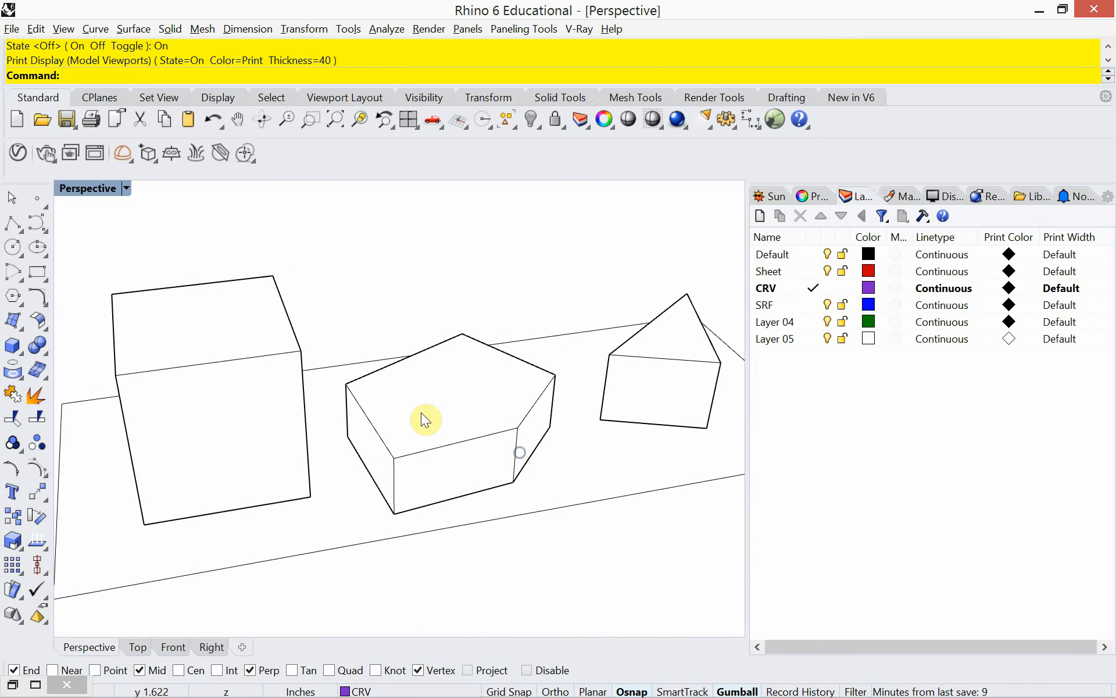
pyautogui.click(126, 187)
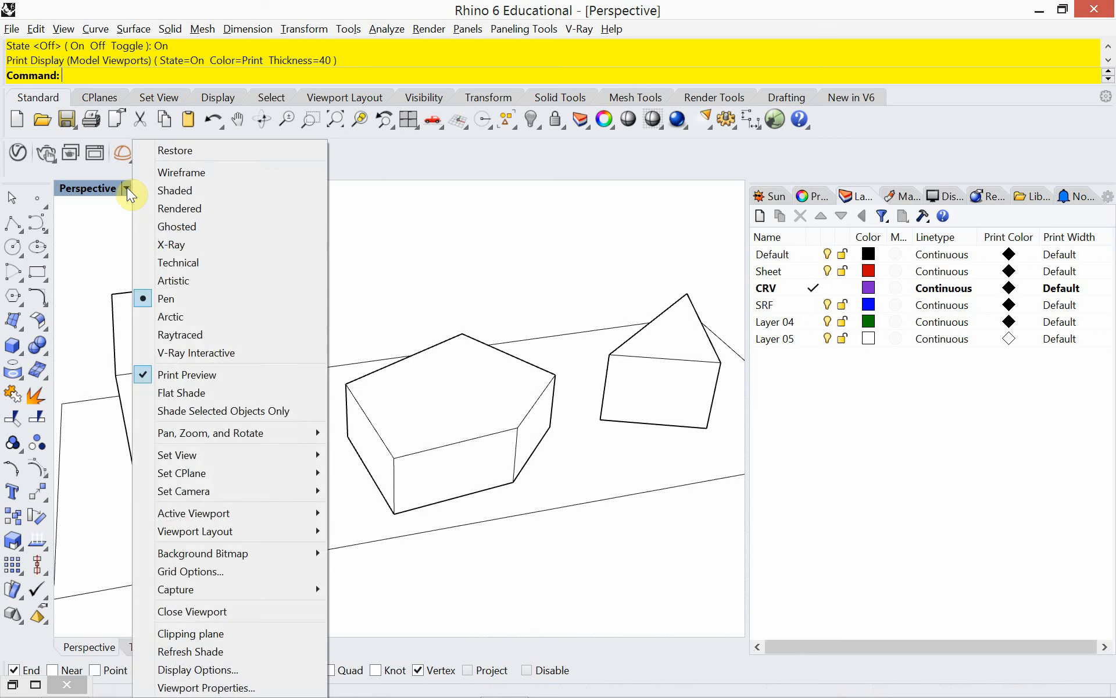
pyautogui.click(181, 261)
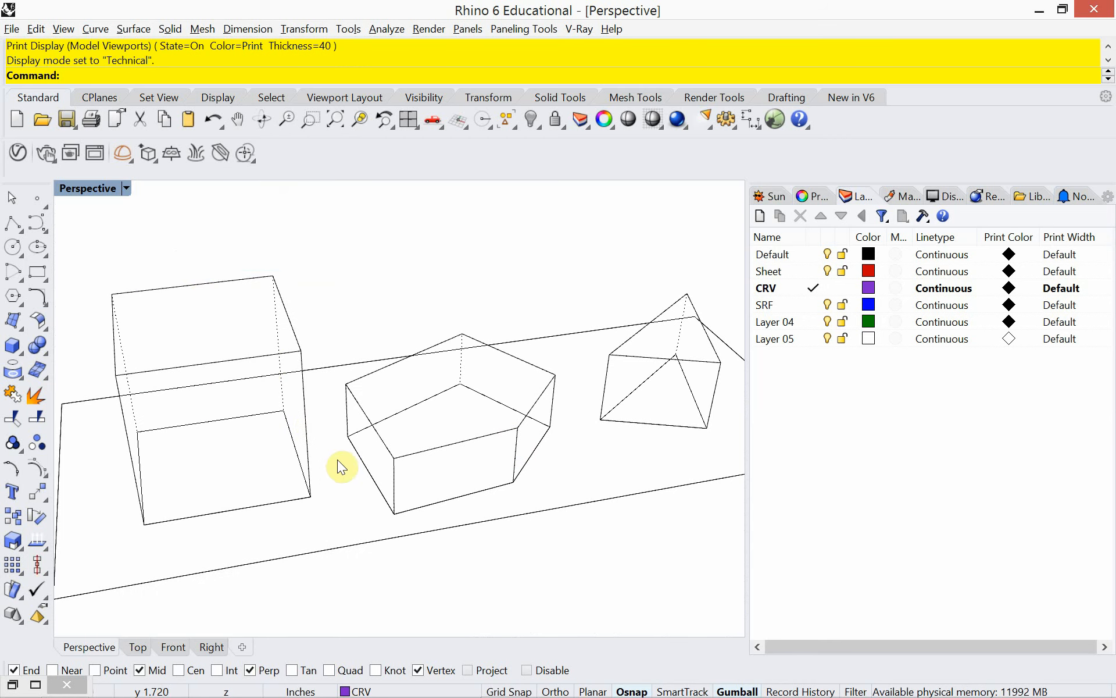
pyautogui.moveTo(341, 463)
pyautogui.mouseDown(button='right')
pyautogui.moveTo(336, 416)
pyautogui.moveTo(350, 388)
pyautogui.moveTo(384, 394)
pyautogui.moveTo(400, 436)
pyautogui.moveTo(337, 453)
pyautogui.mouseUp(button='right')
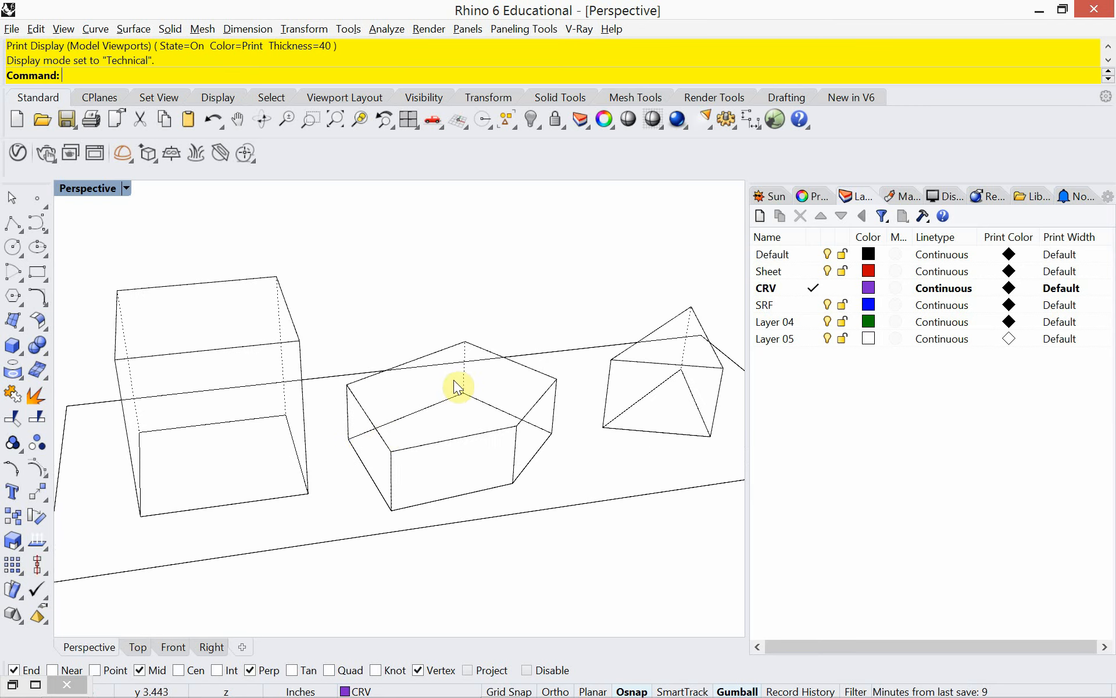
pyautogui.moveTo(453, 385); pyautogui.dragTo(456, 368, button='right')
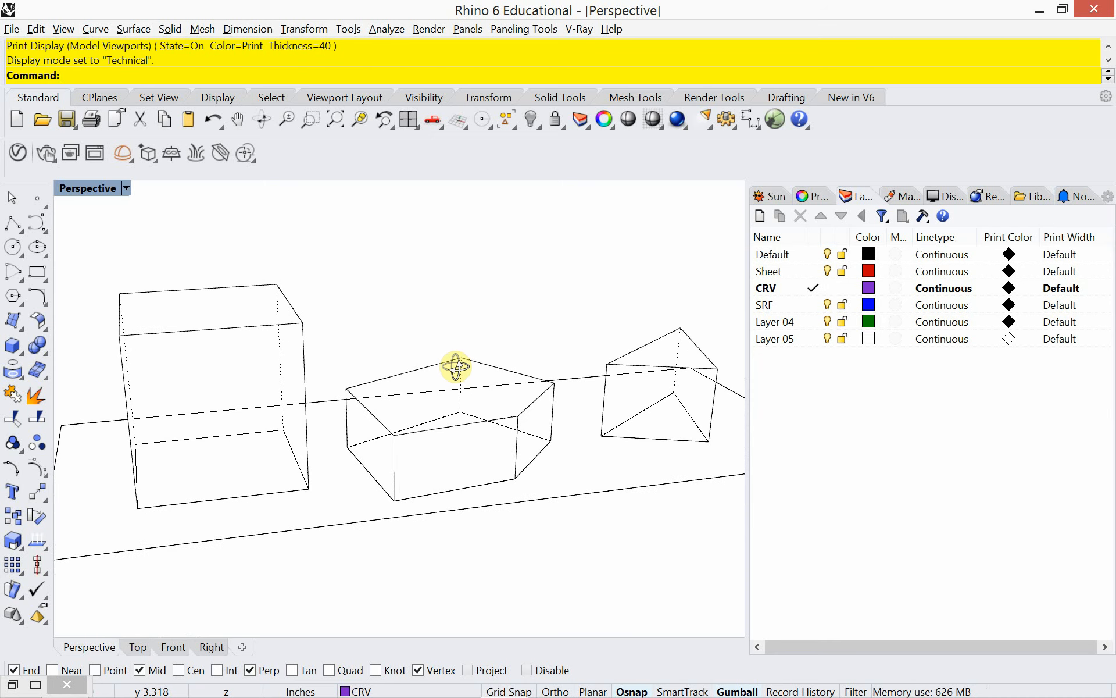
# - Compare the view with the Sheet layer on and off, leave it off, and return the Perspective viewport to Pen display
pyautogui.click(827, 271)
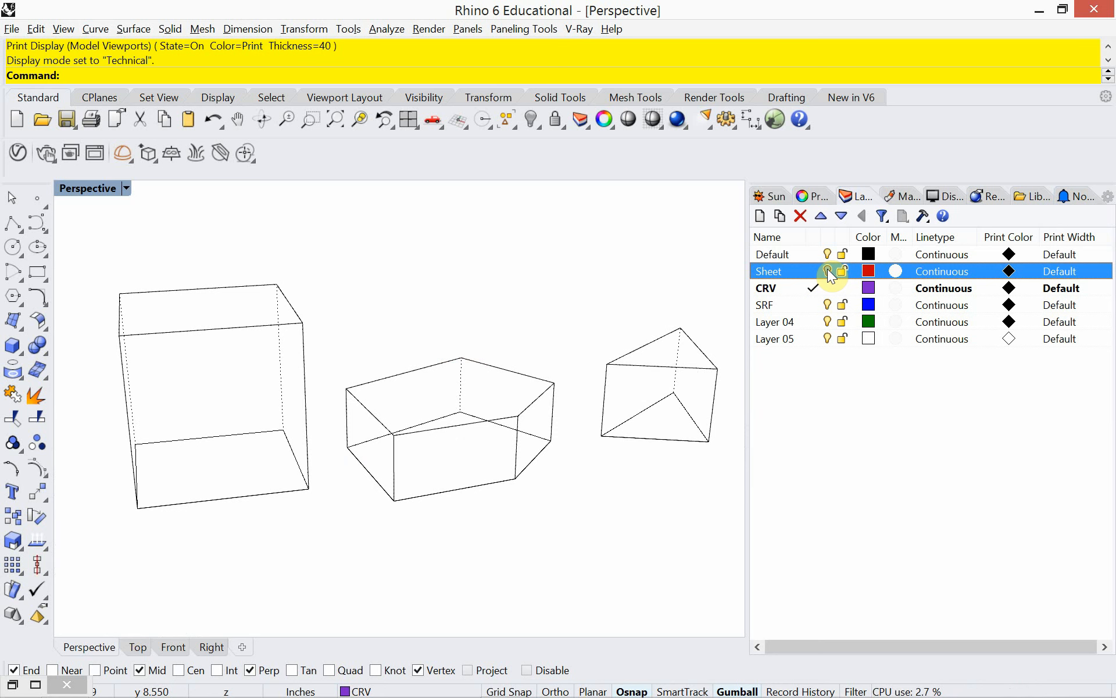
pyautogui.click(828, 269)
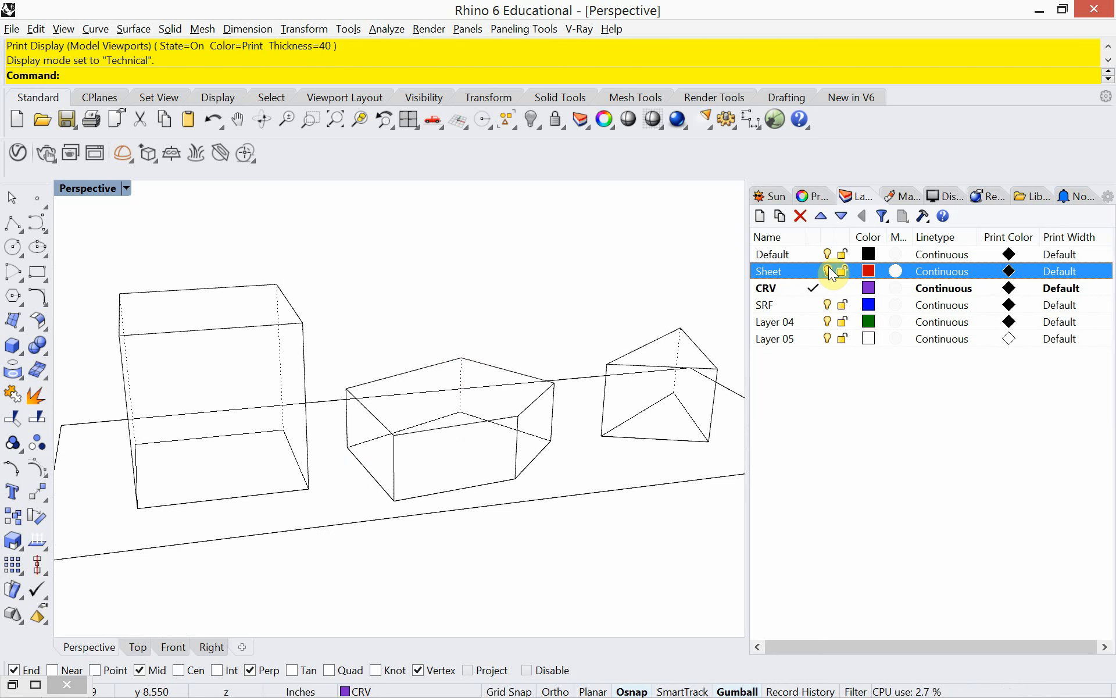
pyautogui.click(827, 270)
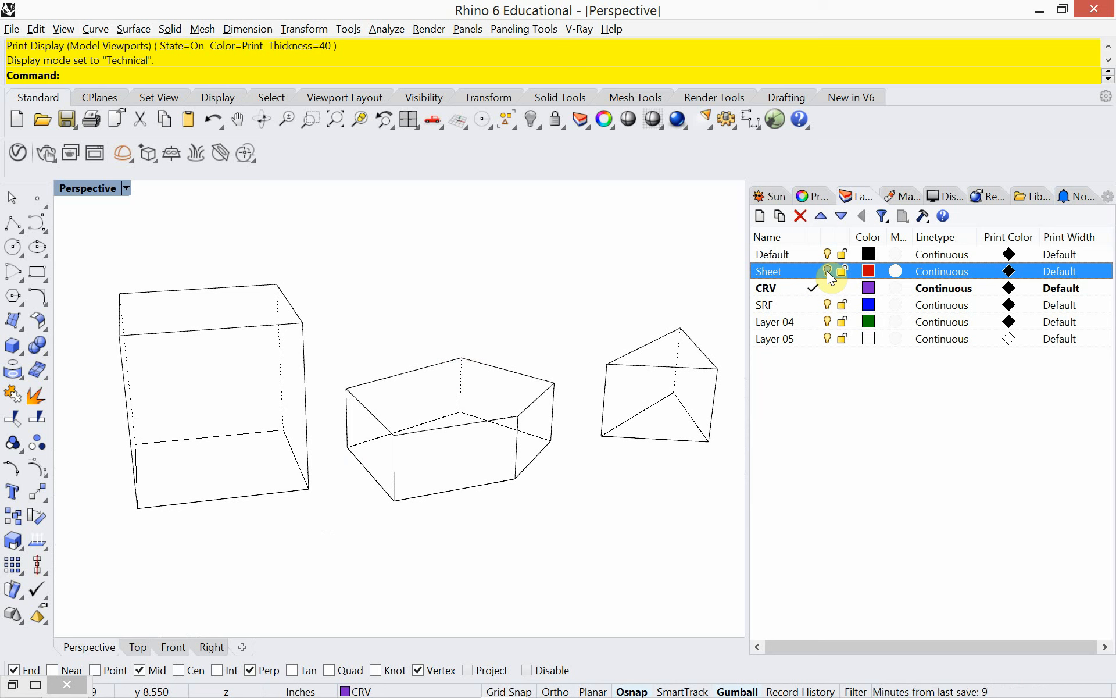
pyautogui.click(826, 270)
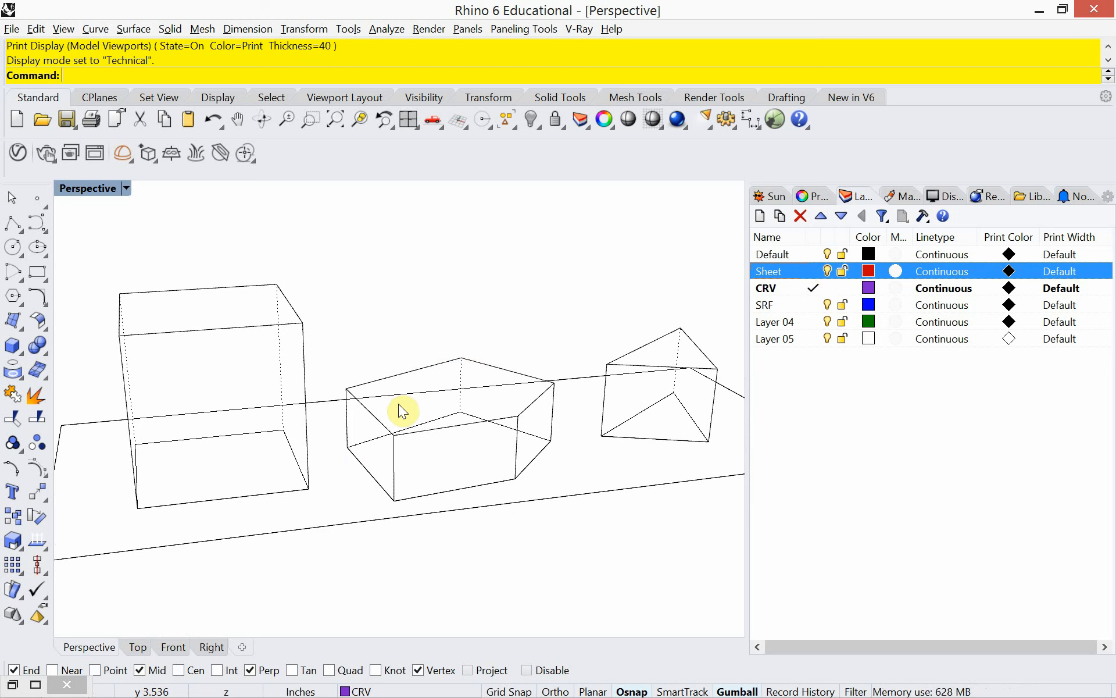
pyautogui.click(828, 269)
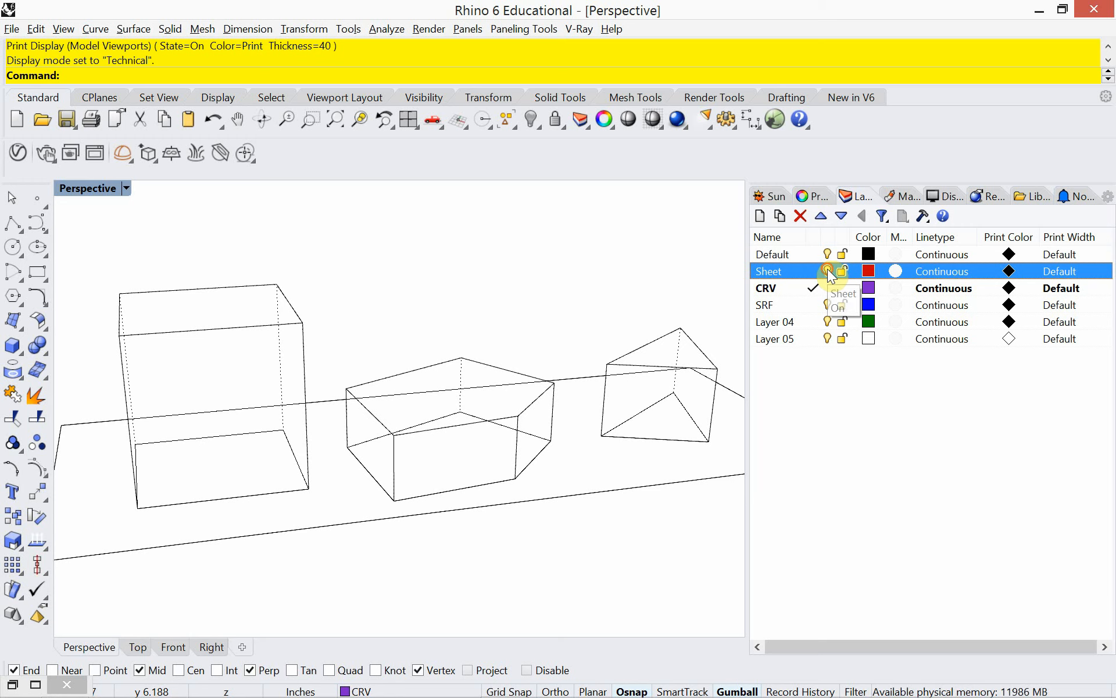
pyautogui.moveTo(287, 431); pyautogui.dragTo(169, 423, button='right')
pyautogui.moveTo(407, 436); pyautogui.dragTo(559, 435, button='right')
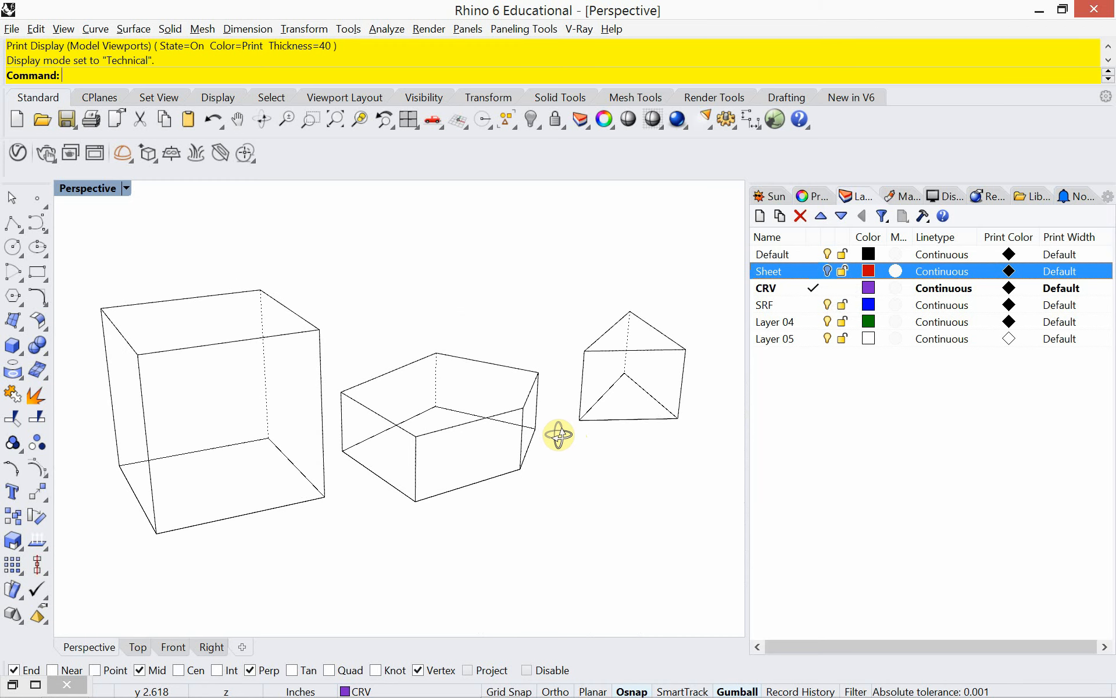
pyautogui.click(125, 188)
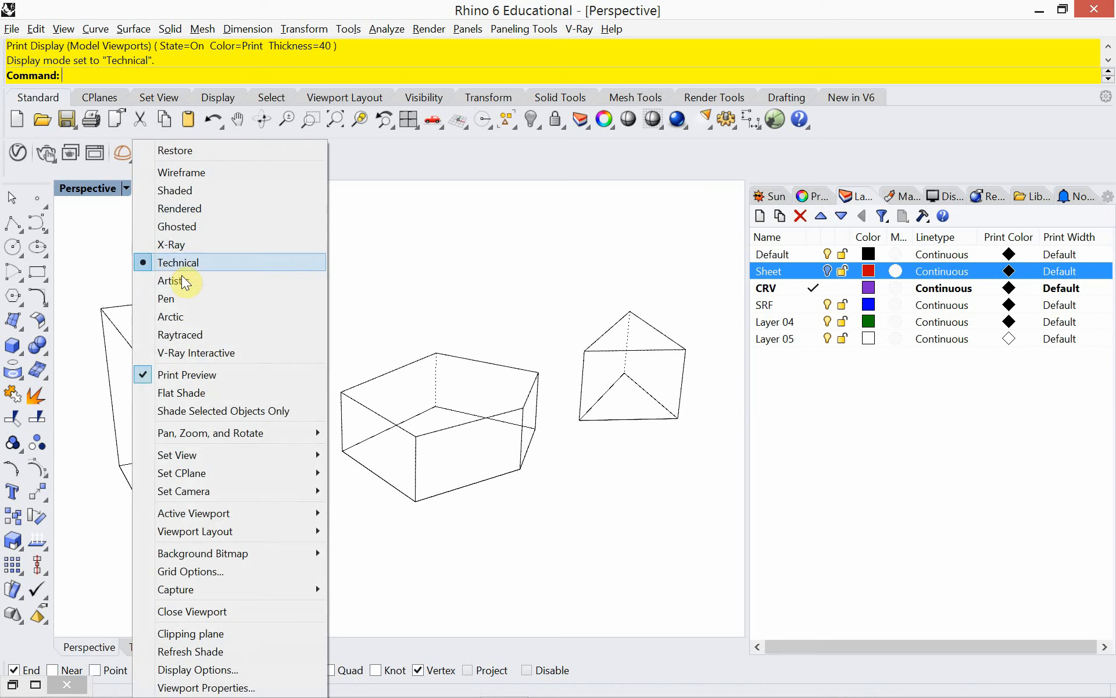
pyautogui.click(185, 300)
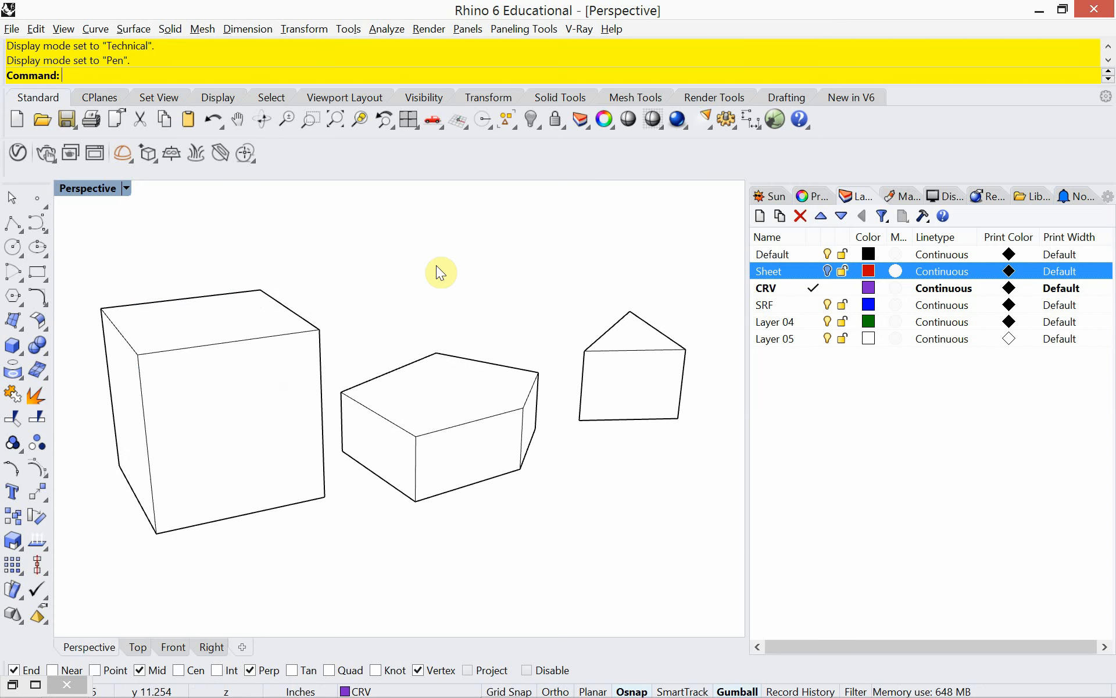
# - Open Grasshopper to review the Rhino / Extrude topic list, and minimize its window
pyautogui.write('gra')
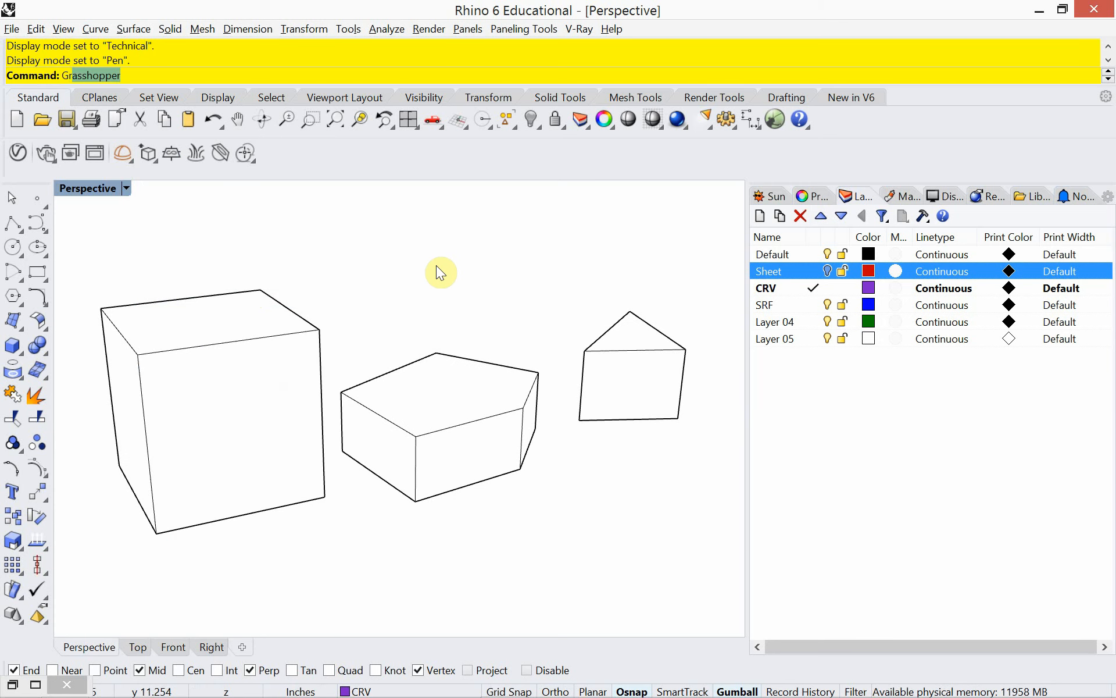
pyautogui.press('Return')
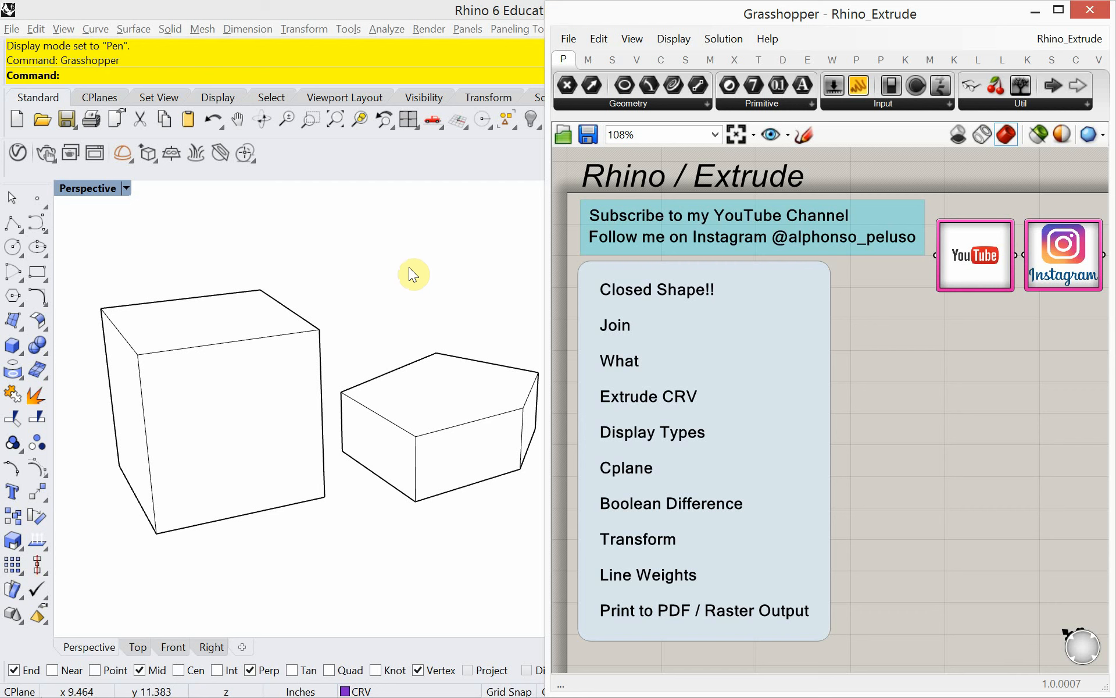
pyautogui.click(1034, 13)
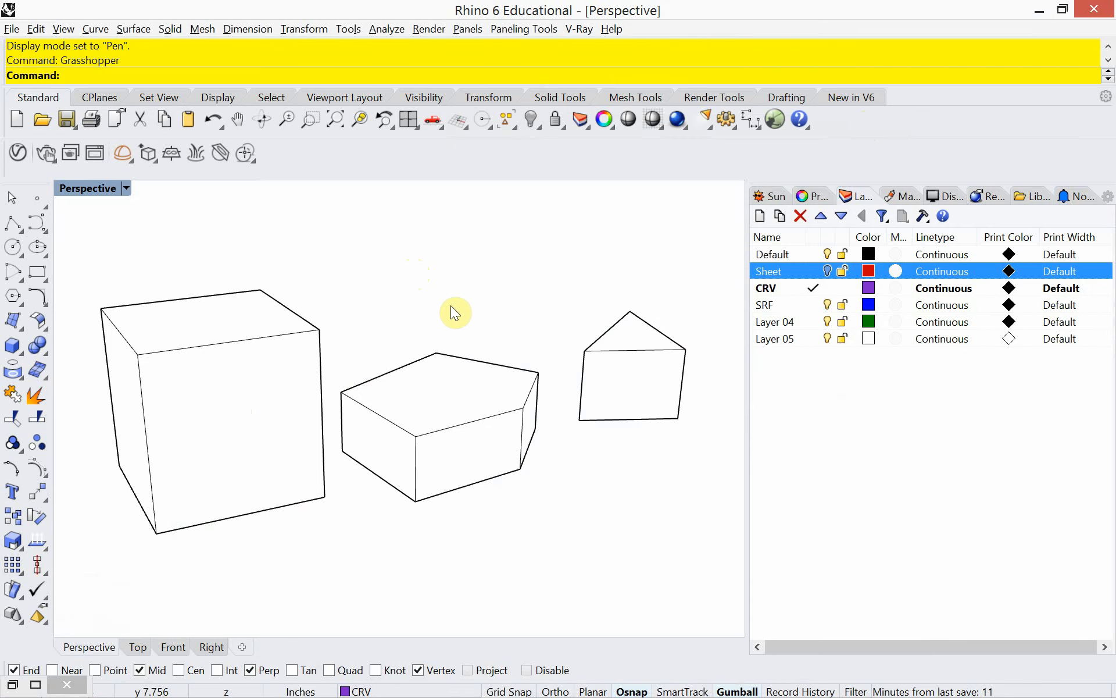
# - Set the Perspective viewport to Wireframe and align the construction plane to the box's front face with CPlane 3Point, starting at its lower-left corner
pyautogui.click(128, 192)
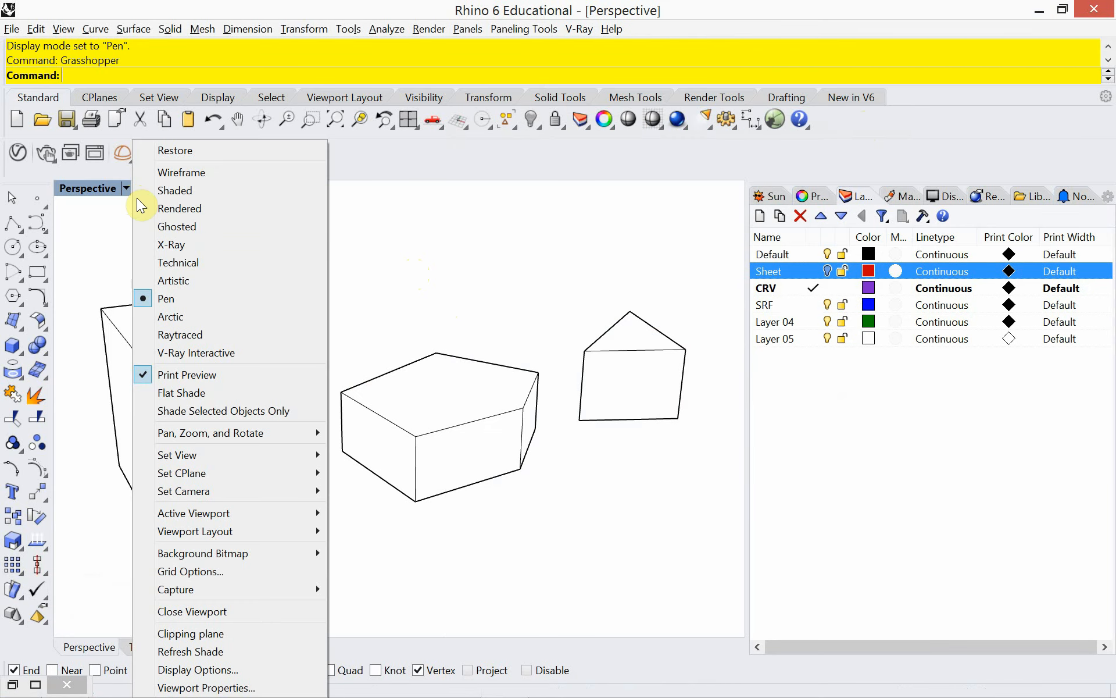
pyautogui.click(186, 173)
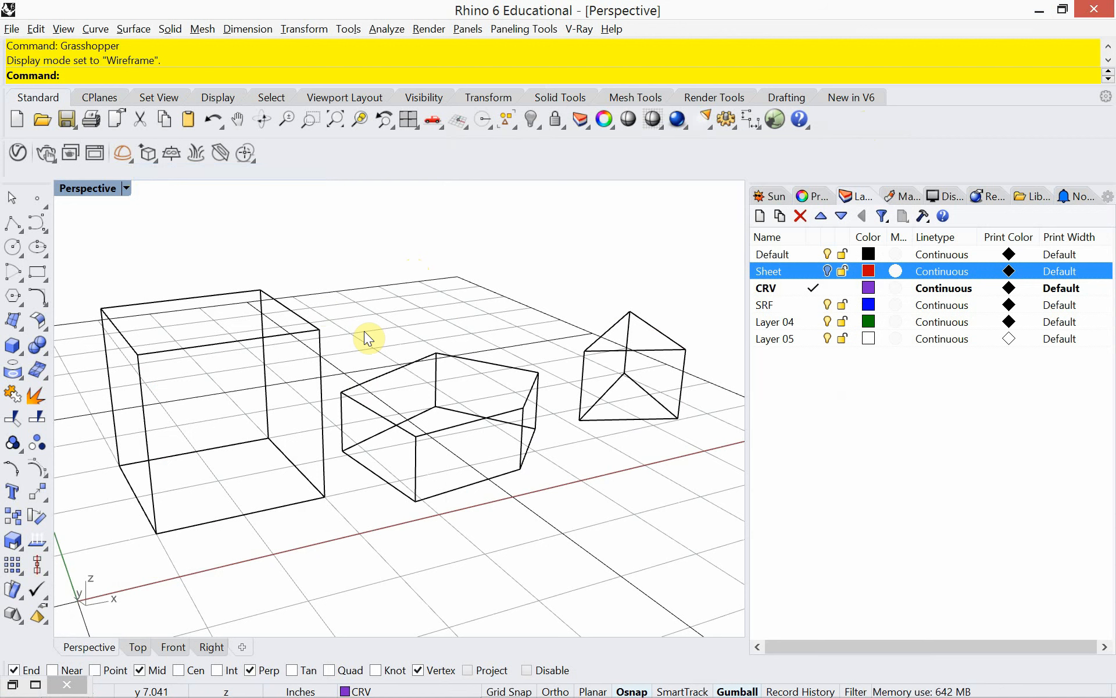
pyautogui.write('cplane')
pyautogui.press('Return')
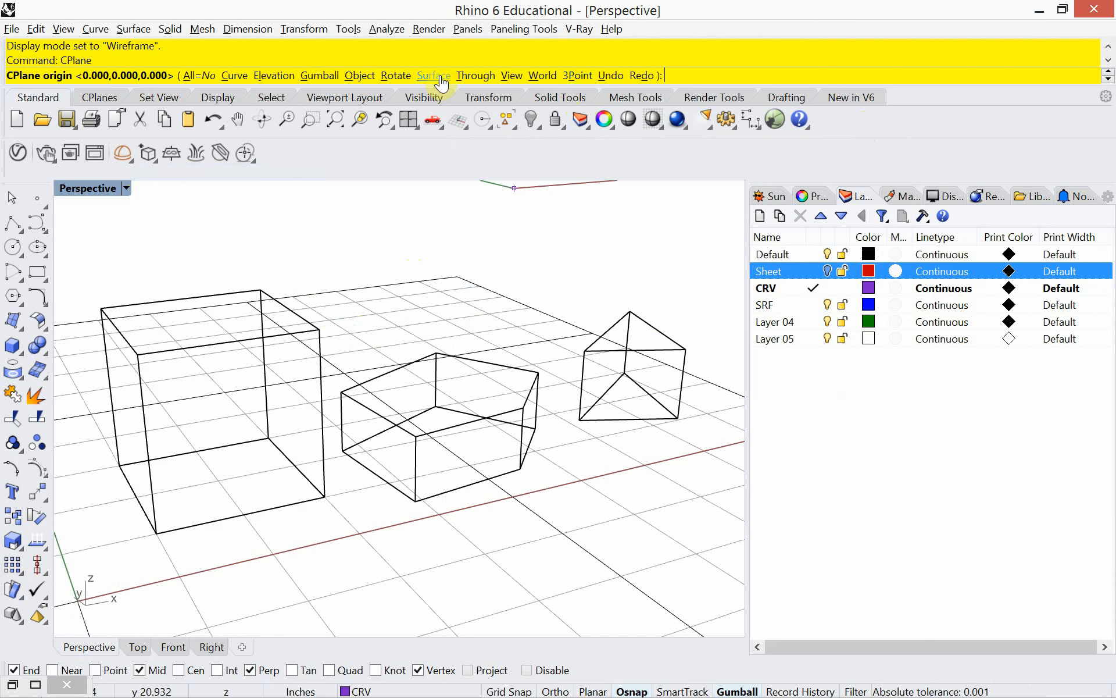
pyautogui.click(574, 76)
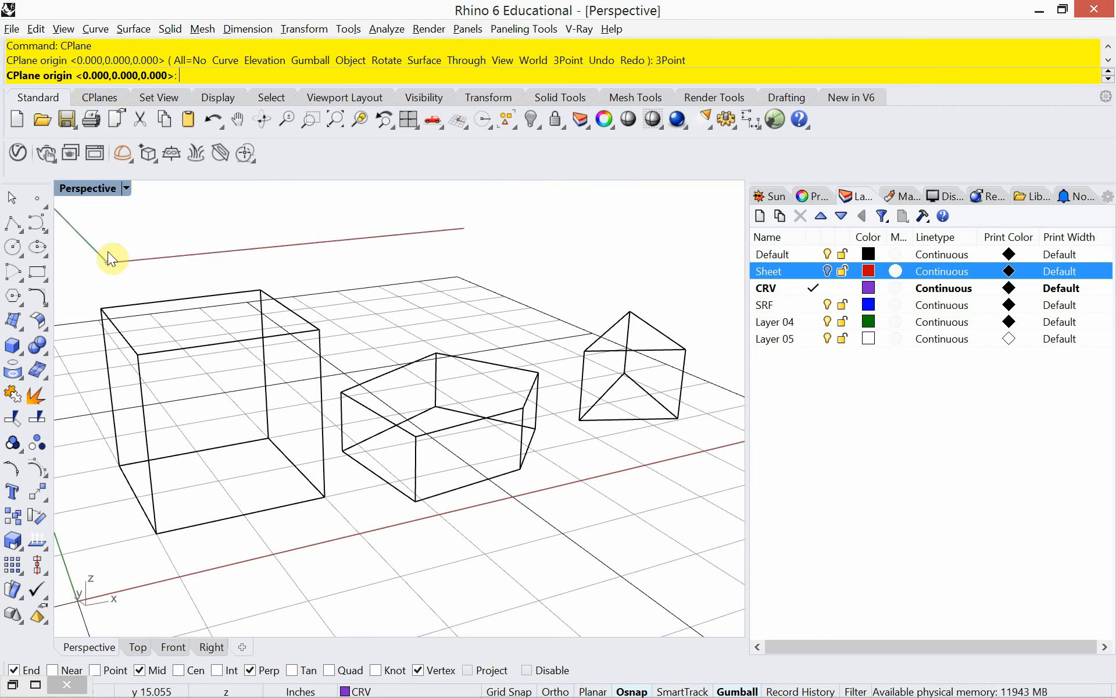
pyautogui.click(155, 531)
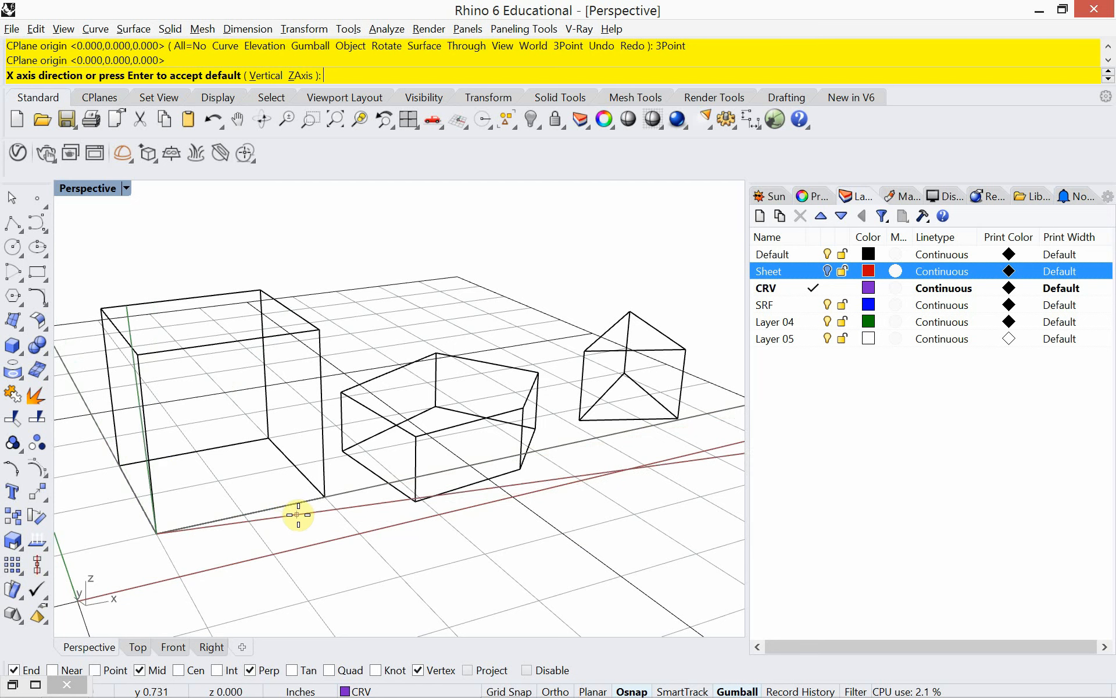
pyautogui.click(325, 495)
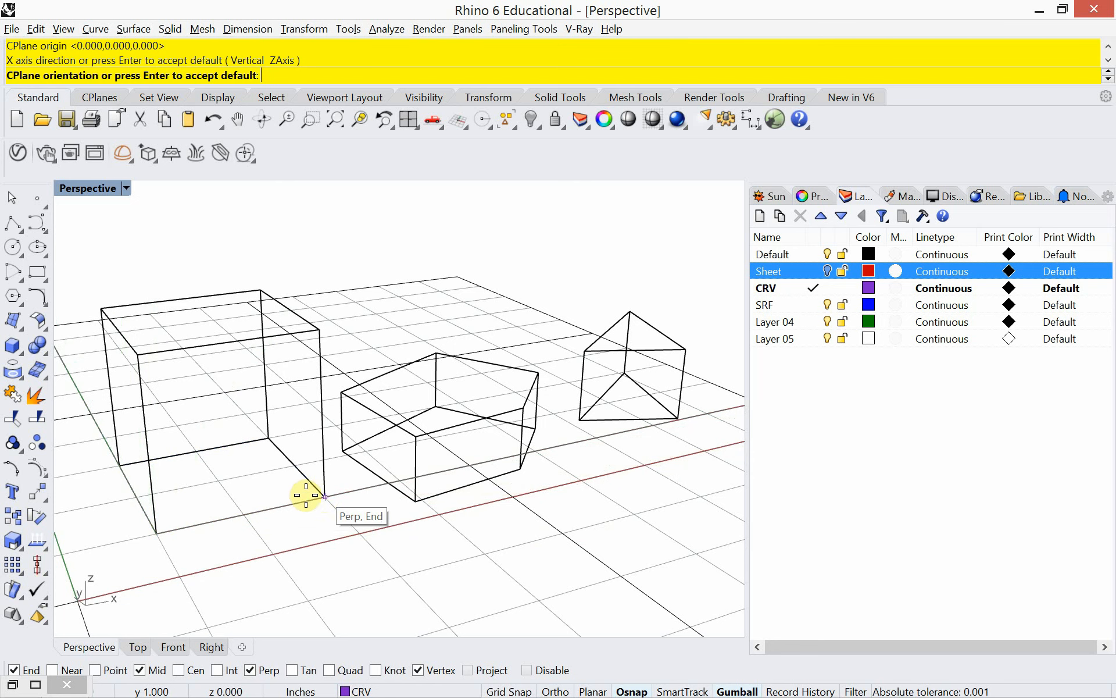
pyautogui.click(138, 353)
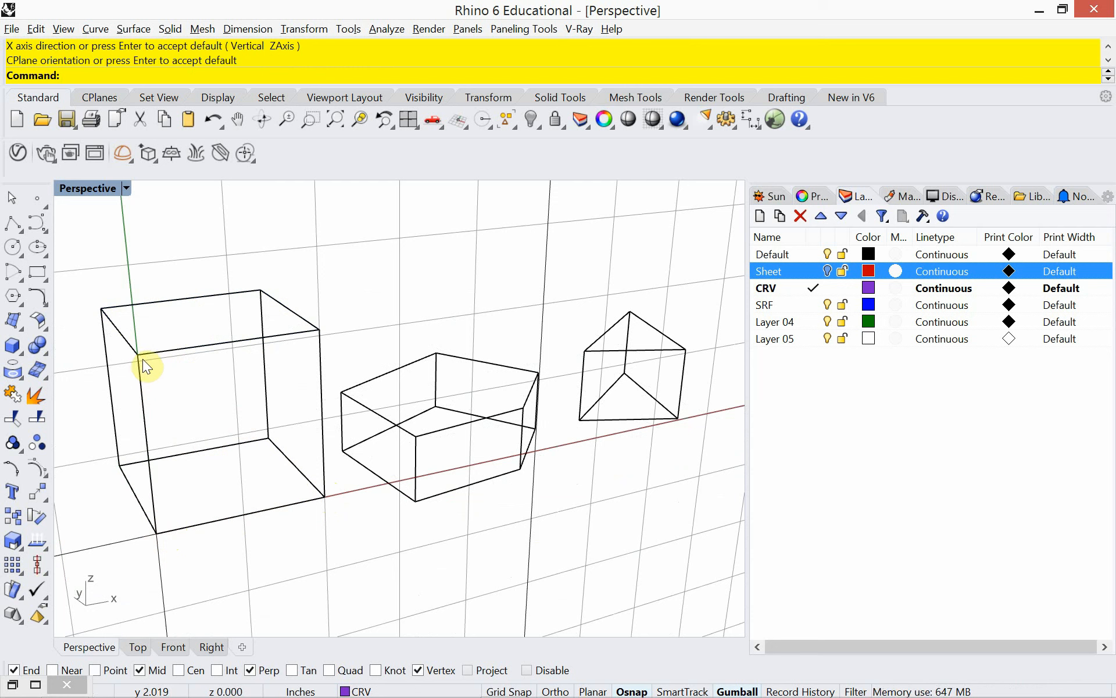
# - Undo and redo the last layer visibility change, and reset the construction plane to World Top with CPlane
pyautogui.hotkey('ctrl', 'z')
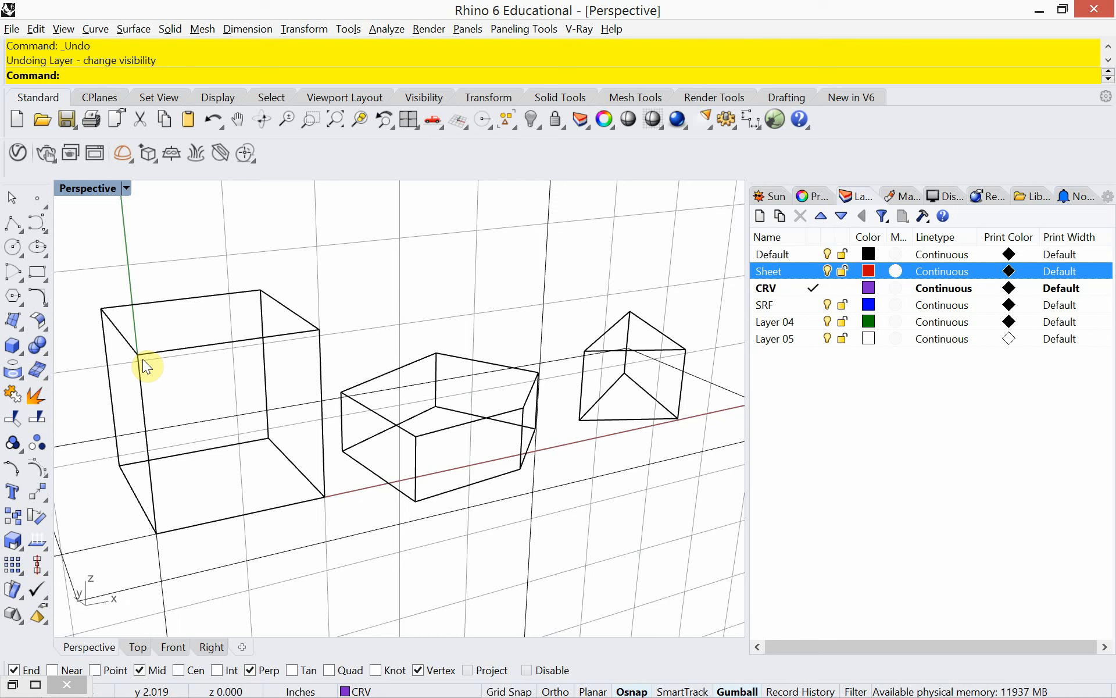
pyautogui.hotkey('ctrl', 'y')
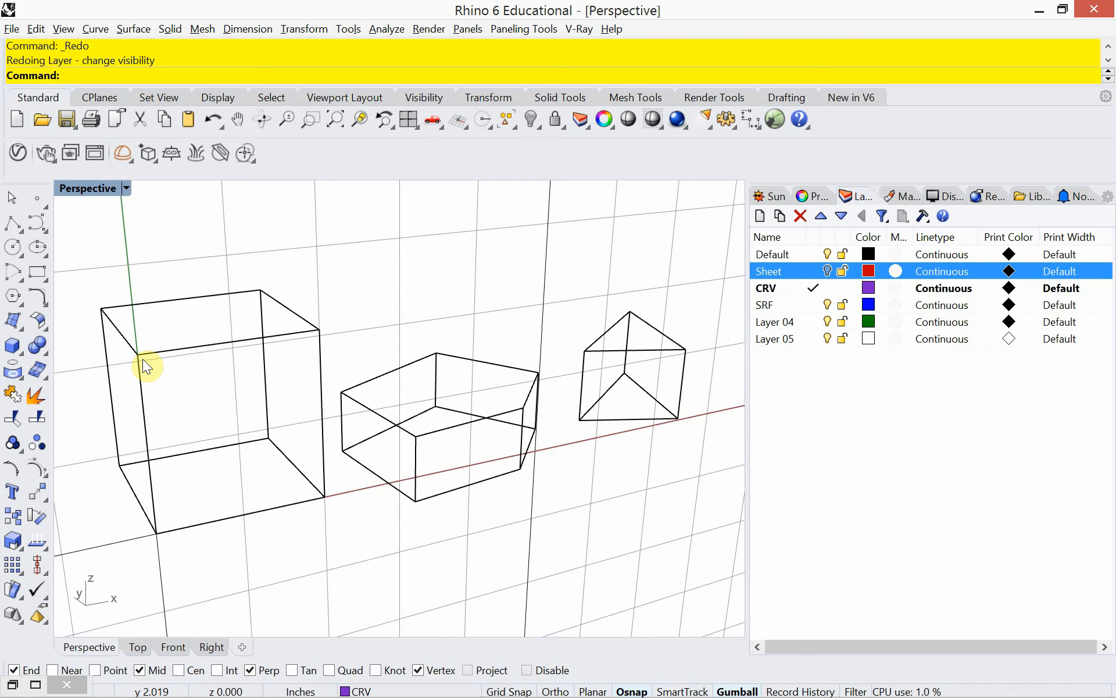
pyautogui.write('CPlane')
pyautogui.press('Return')
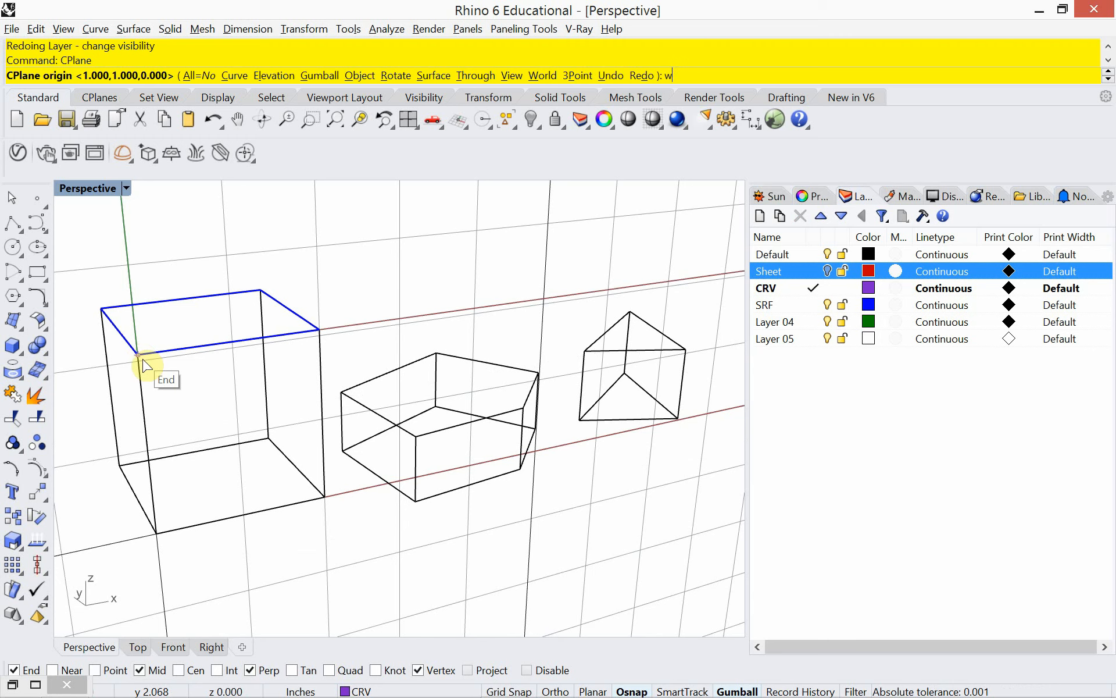
pyautogui.write('w')
pyautogui.press('Return')
pyautogui.write('top')
pyautogui.press('Return')
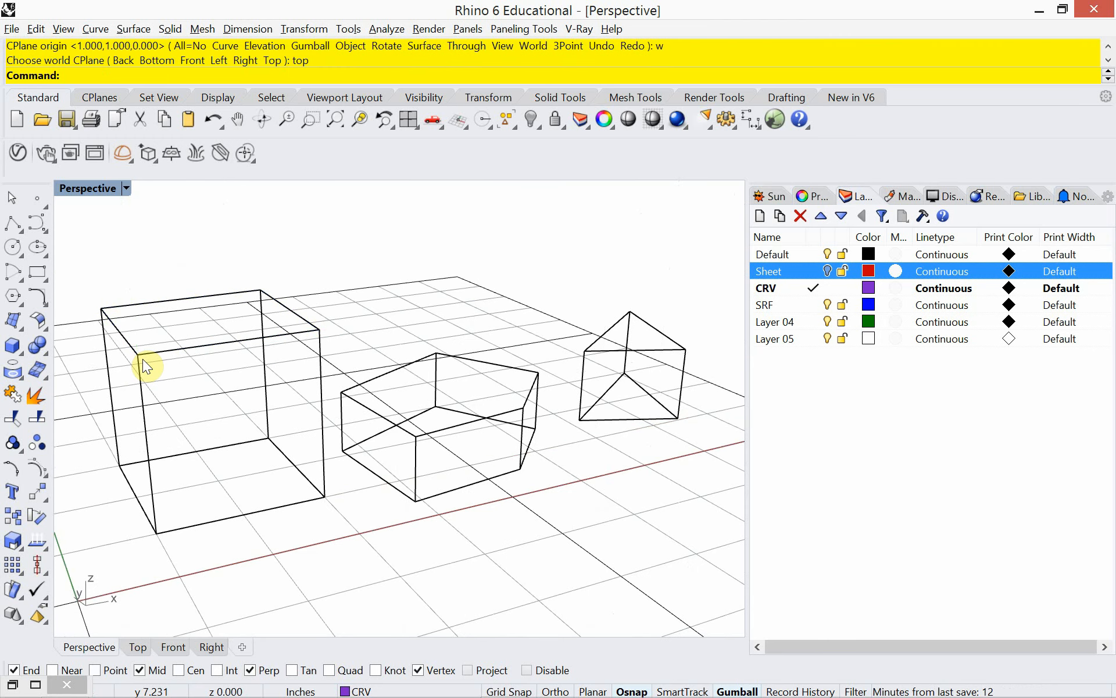
# - Align the construction plane to the box's front face with CPlane 3Point, using its lower-left, lower-right and upper-left corners
pyautogui.write('CPlane')
pyautogui.press('Return')
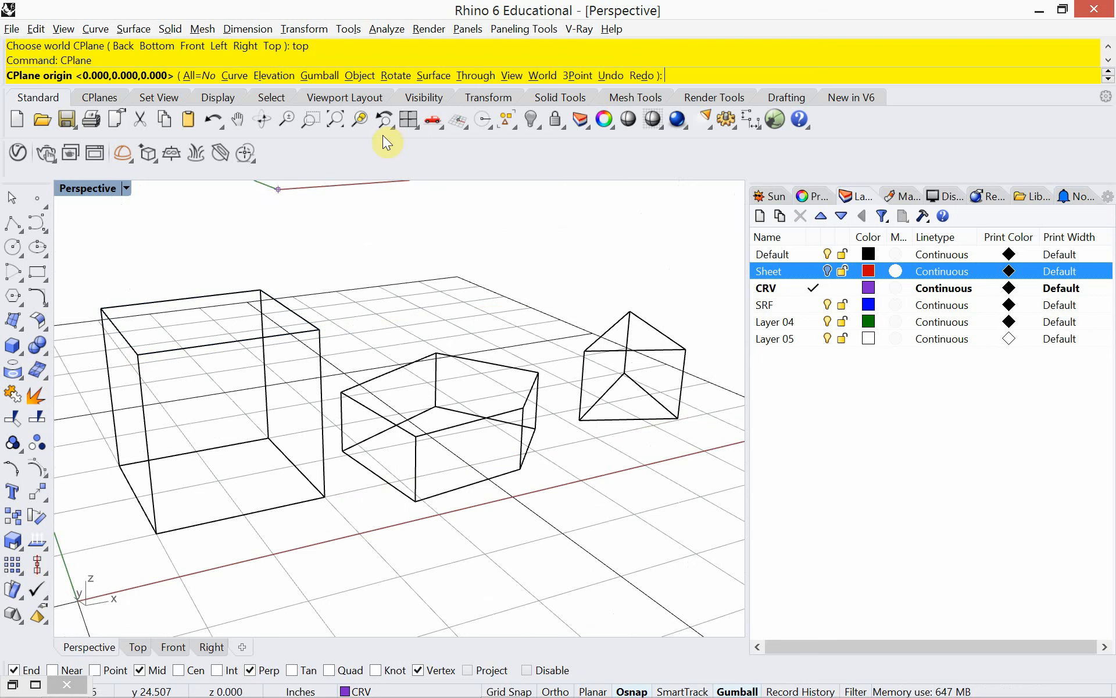
pyautogui.click(586, 76)
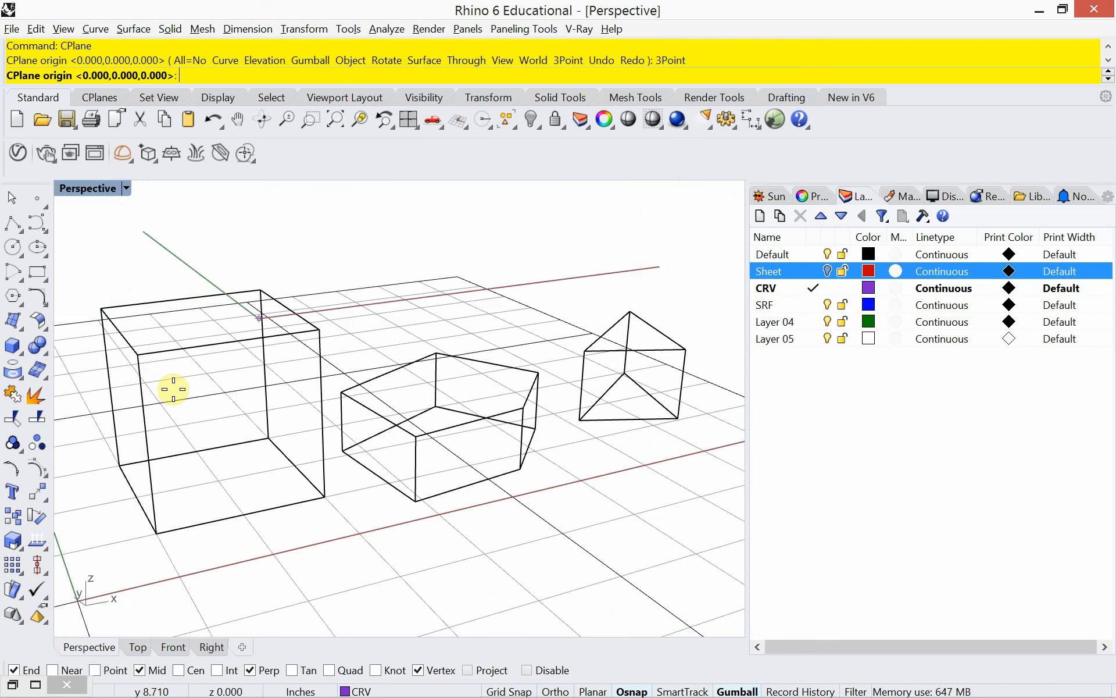
pyautogui.click(159, 537)
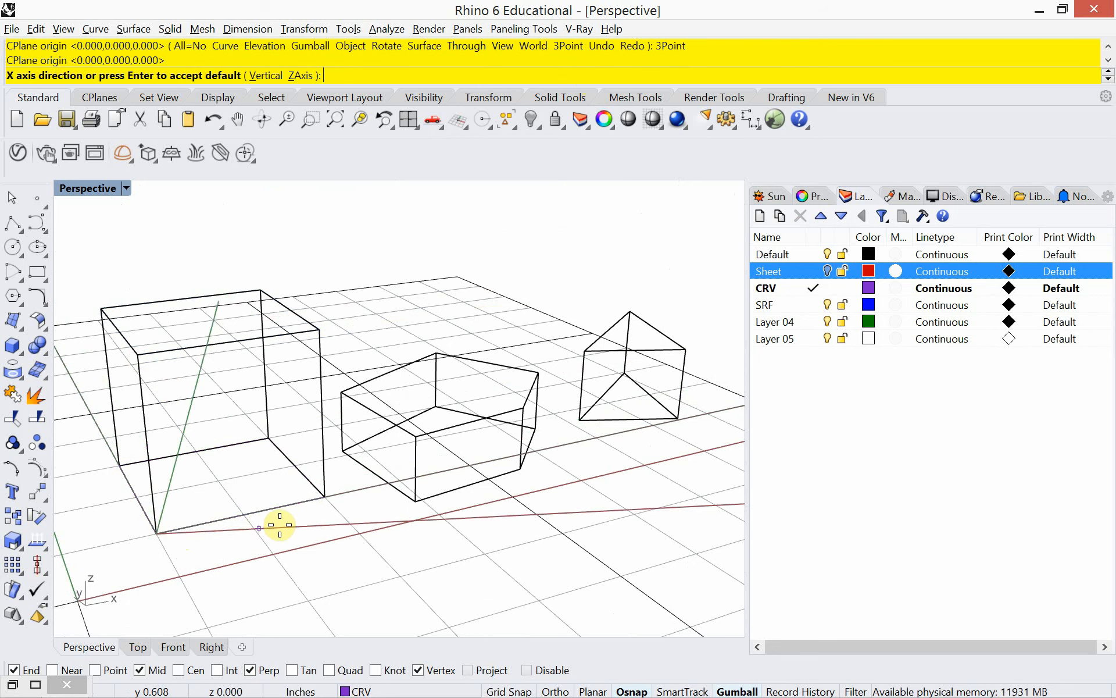
pyautogui.click(328, 497)
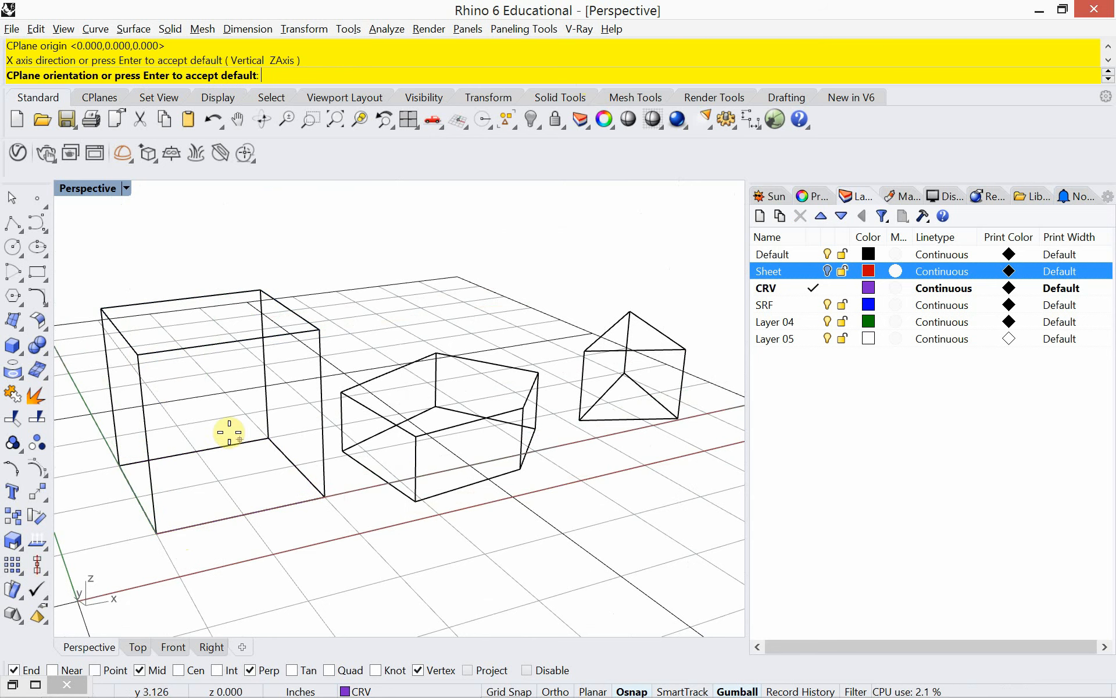
pyautogui.click(136, 351)
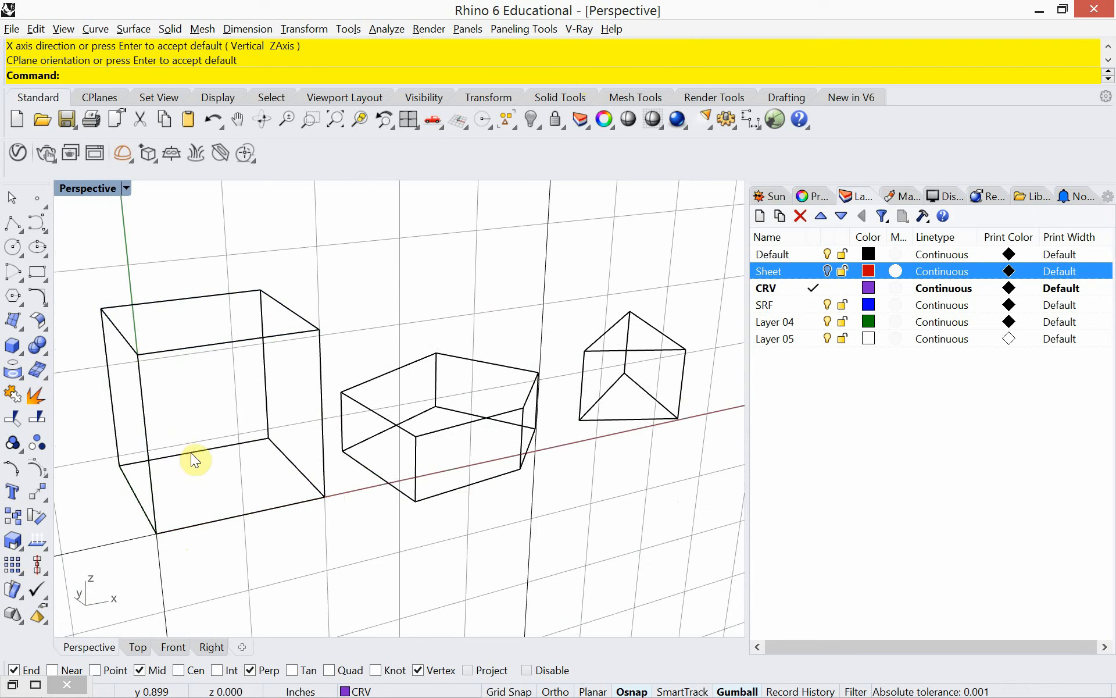
pyautogui.moveTo(191, 452)
pyautogui.mouseDown(button='right')
pyautogui.moveTo(329, 442)
pyautogui.moveTo(166, 458)
pyautogui.moveTo(331, 424)
pyautogui.moveTo(388, 426)
pyautogui.moveTo(159, 451)
pyautogui.moveTo(197, 446)
pyautogui.mouseUp(button='right')
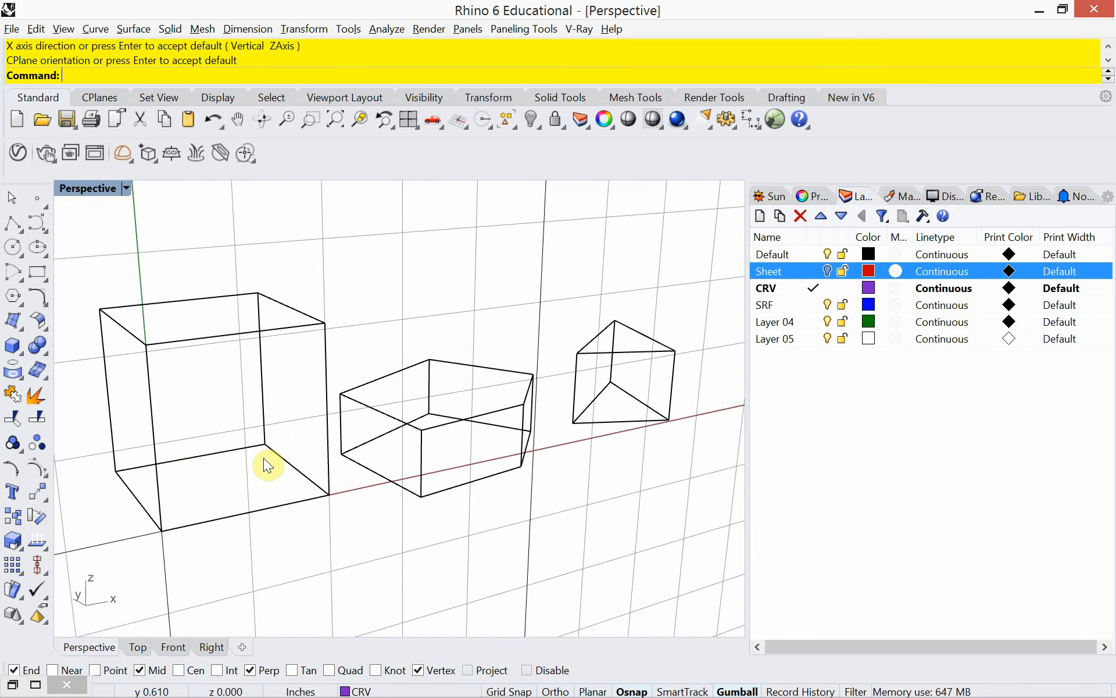
pyautogui.scroll(1, 203, 451)
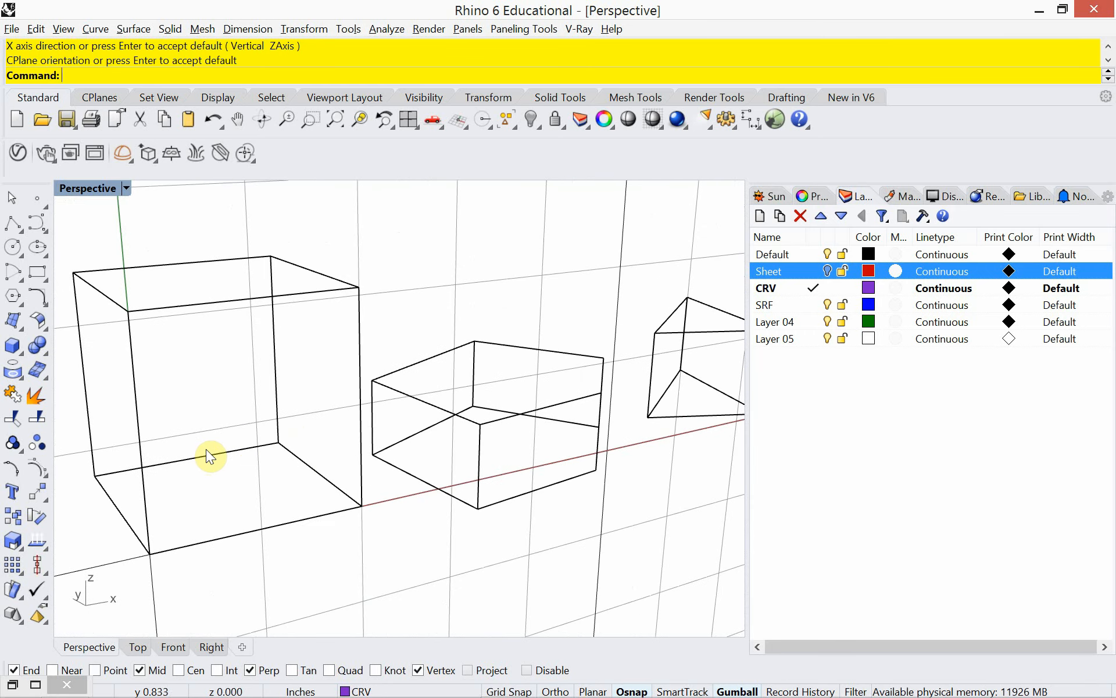
pyautogui.write('ci')
pyautogui.press('Return')
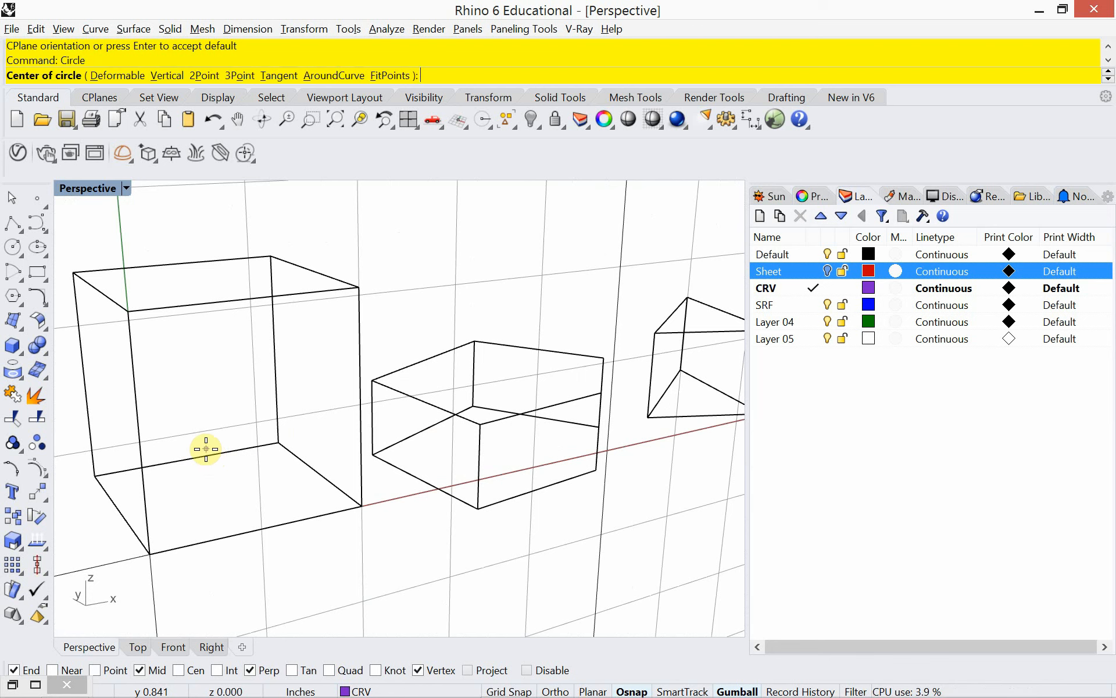
pyautogui.click(228, 419)
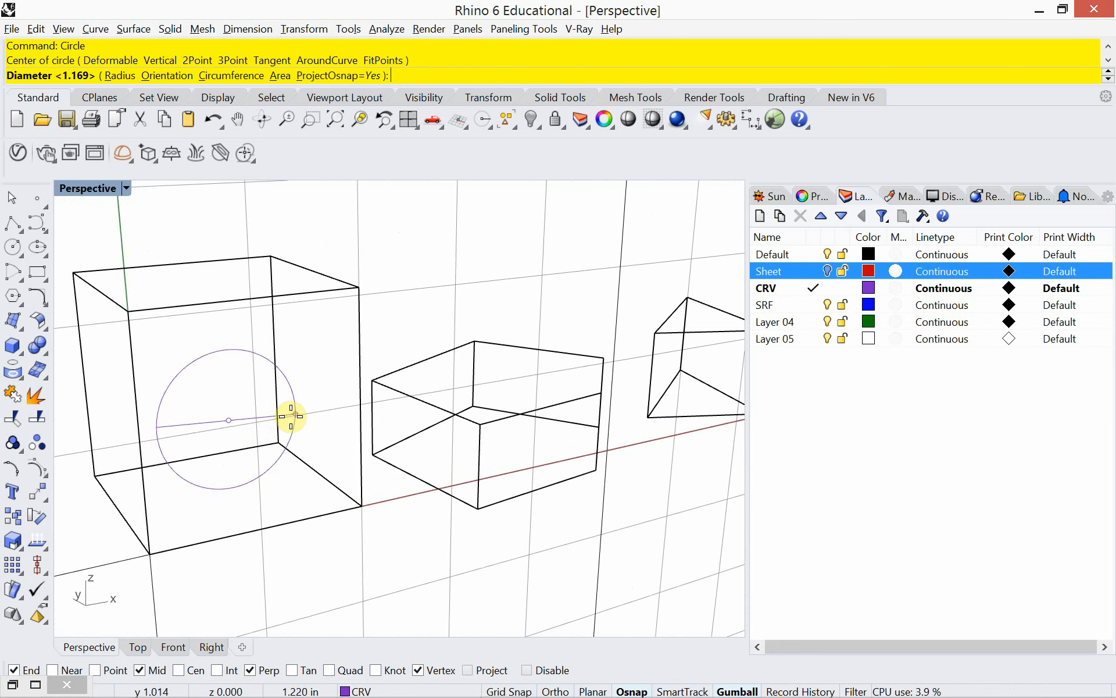
pyautogui.press('Escape')
# - Draw a circle on the box's front face, using Grid Snap only to place its center at the middle of the face
pyautogui.press('Return')
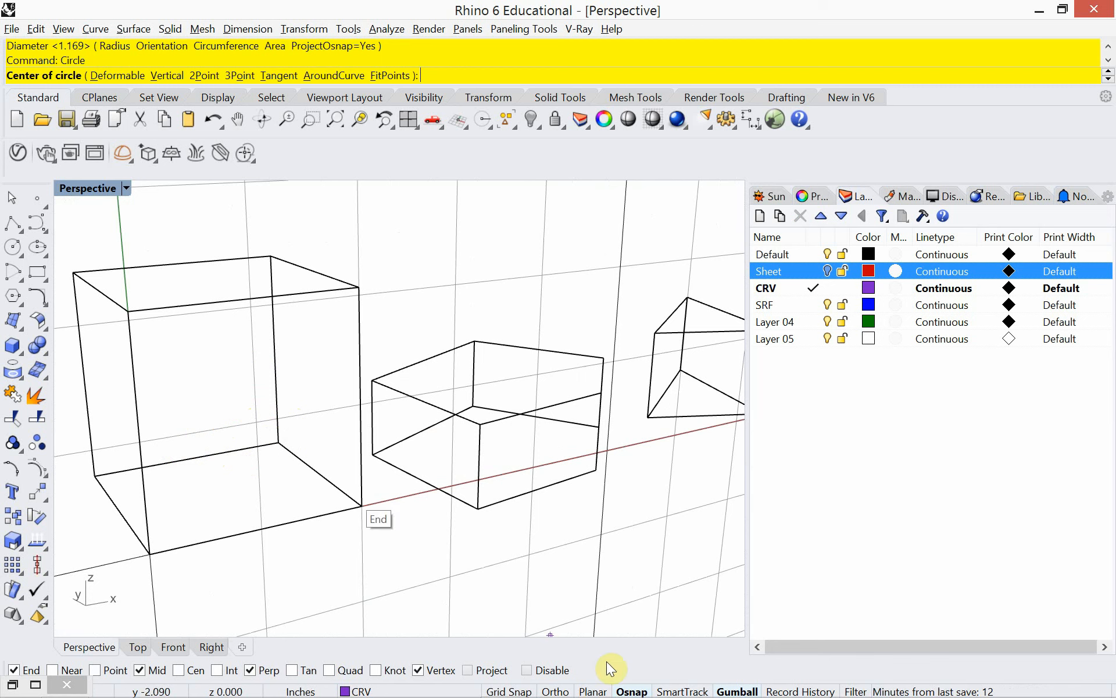
pyautogui.click(508, 691)
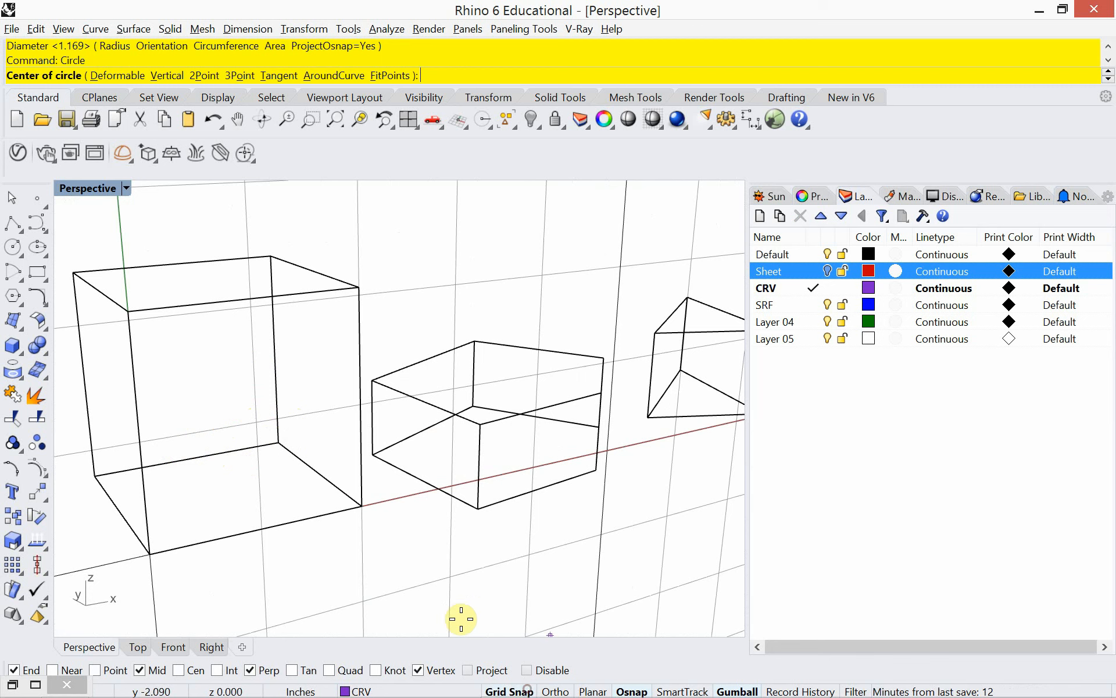
pyautogui.click(256, 422)
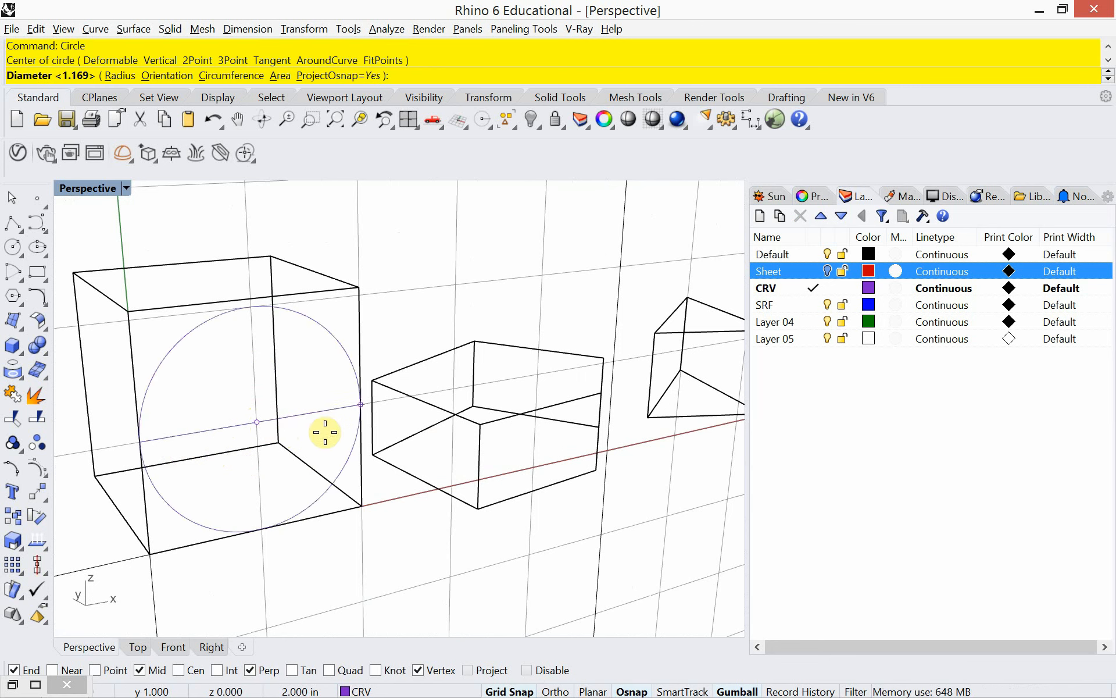
pyautogui.click(510, 691)
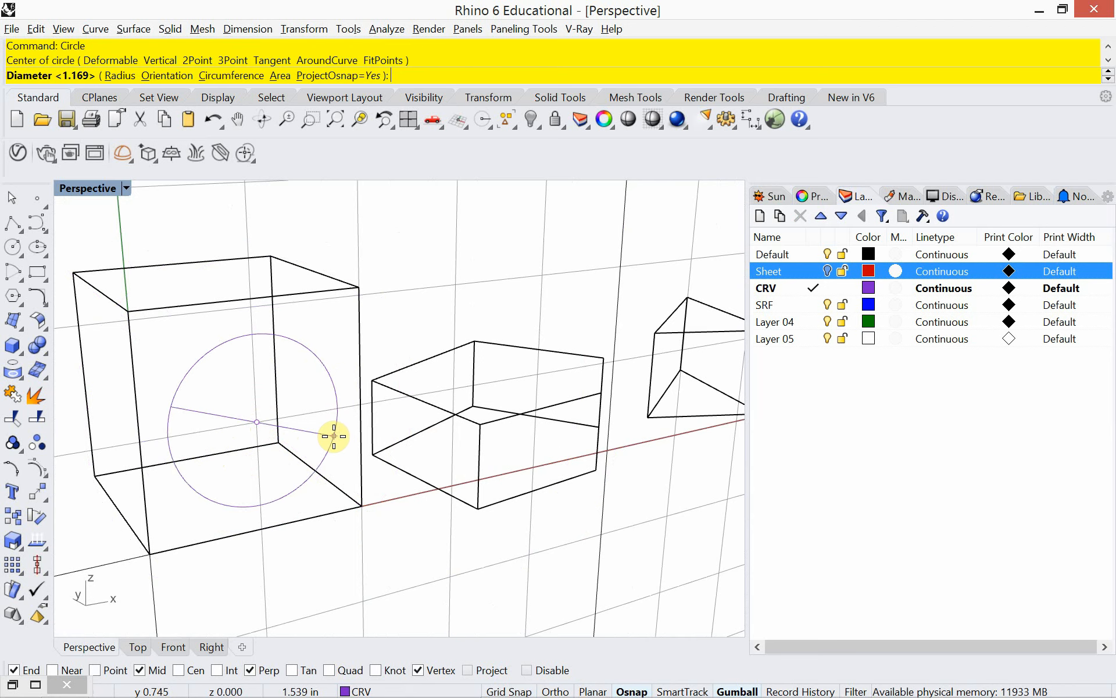
pyautogui.click(301, 408)
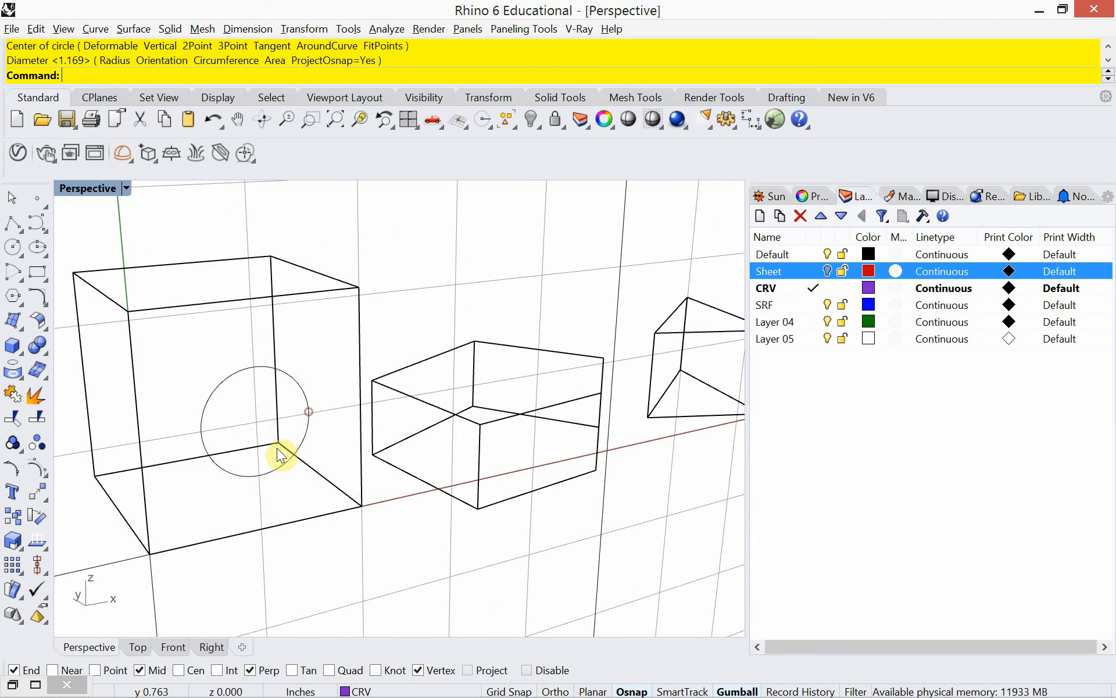
# - Extrude the circle with ExtrudeCrv as a solid cylinder running back through the box and out past its rear face
pyautogui.moveTo(277, 448)
pyautogui.mouseDown(button='right')
pyautogui.moveTo(295, 461)
pyautogui.moveTo(276, 459)
pyautogui.mouseUp(button='right')
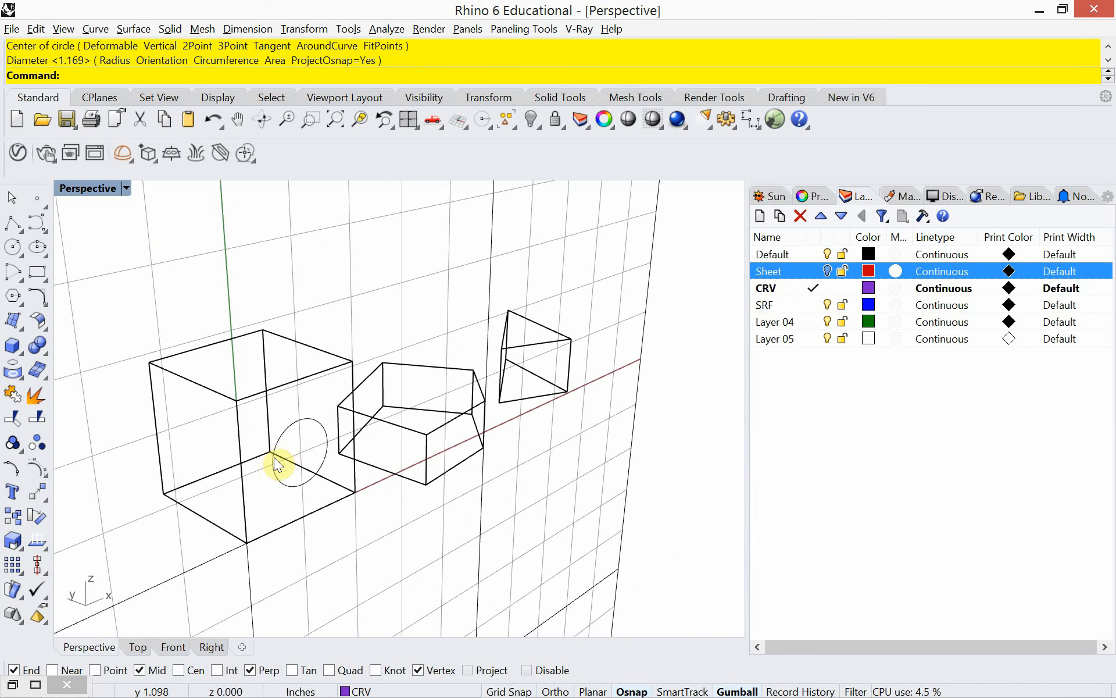
pyautogui.click(280, 442)
pyautogui.write('ExtrudeCrv')
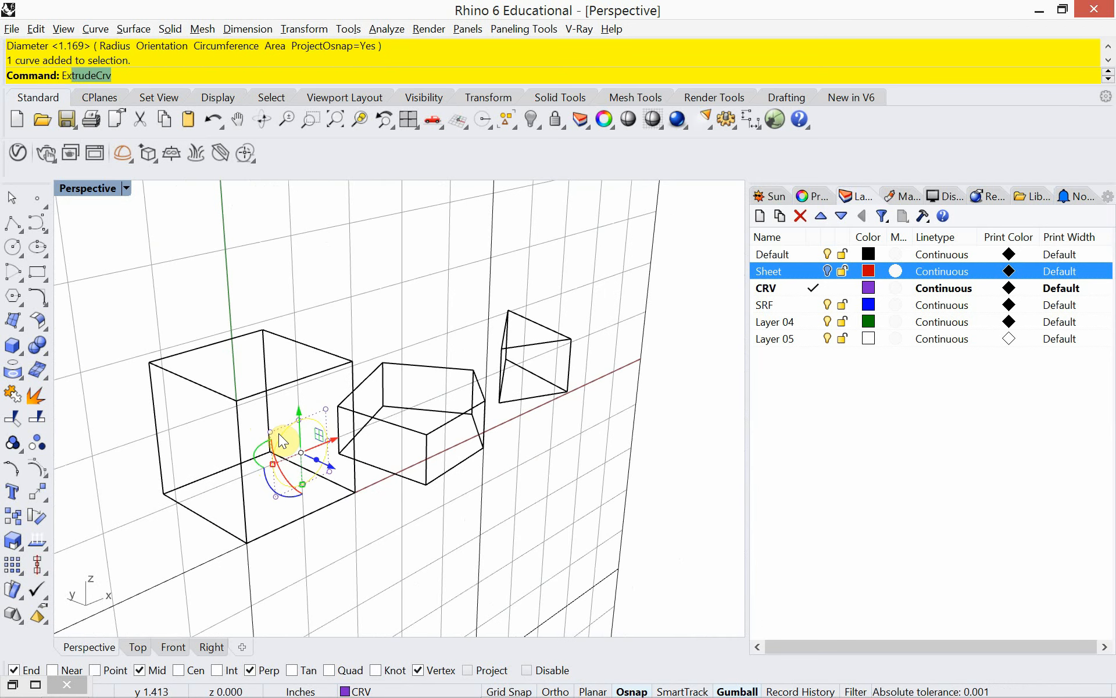
pyautogui.press('Return')
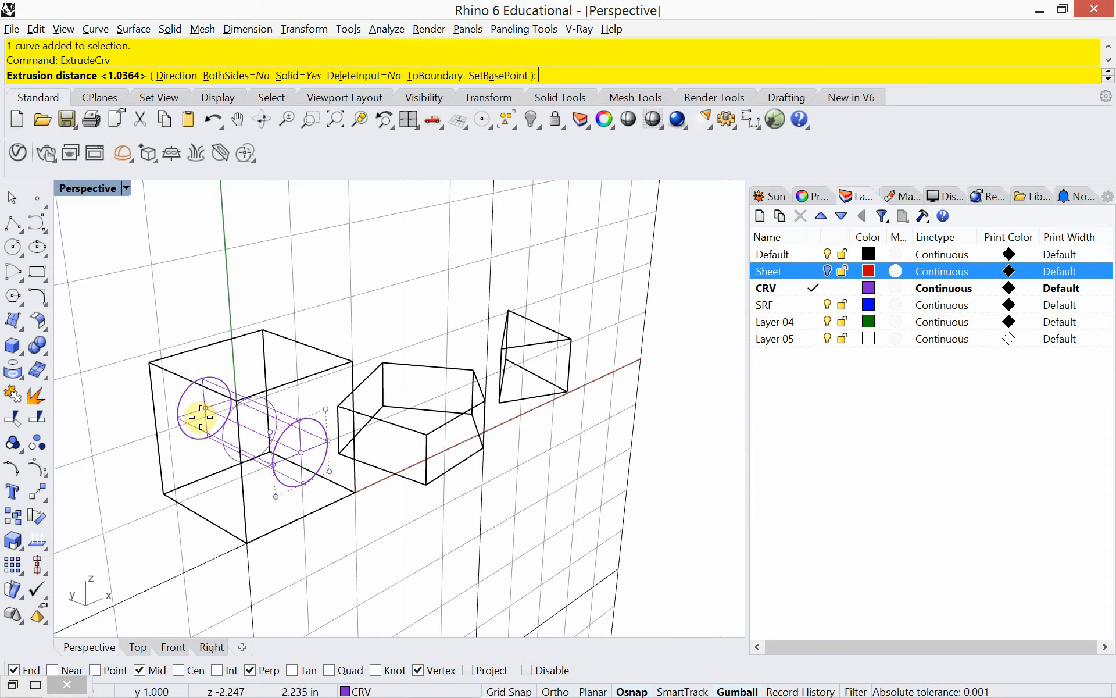
pyautogui.click(117, 386)
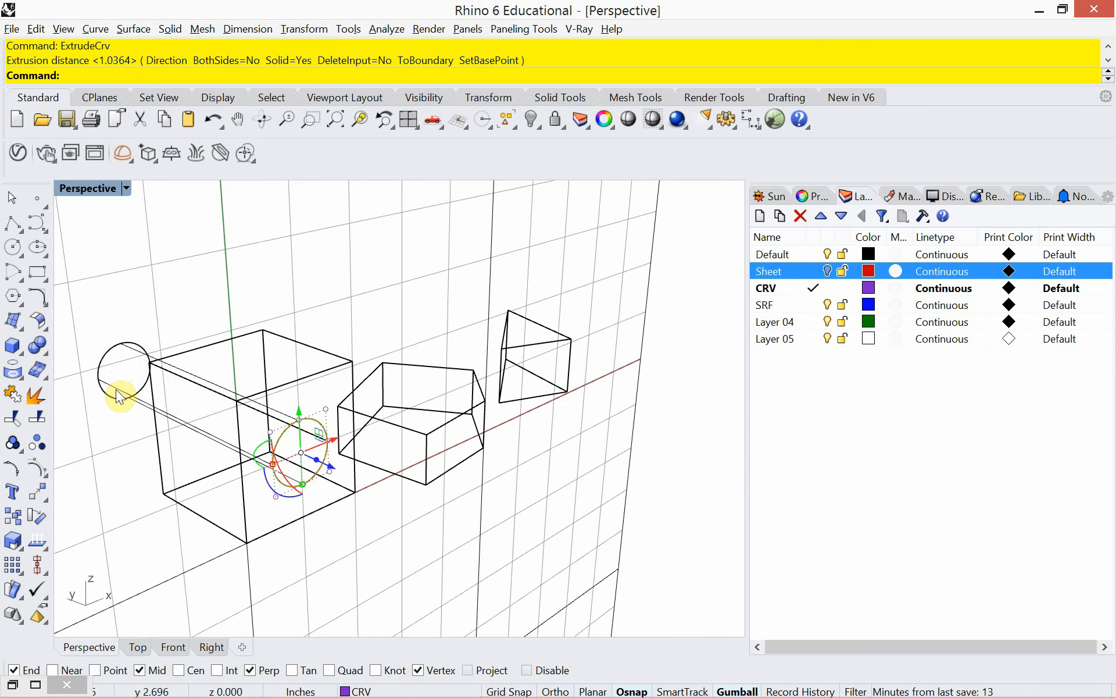
# - Move the cylinder forward along its axis so it protrudes from both the front and rear faces of the box
pyautogui.click(120, 399)
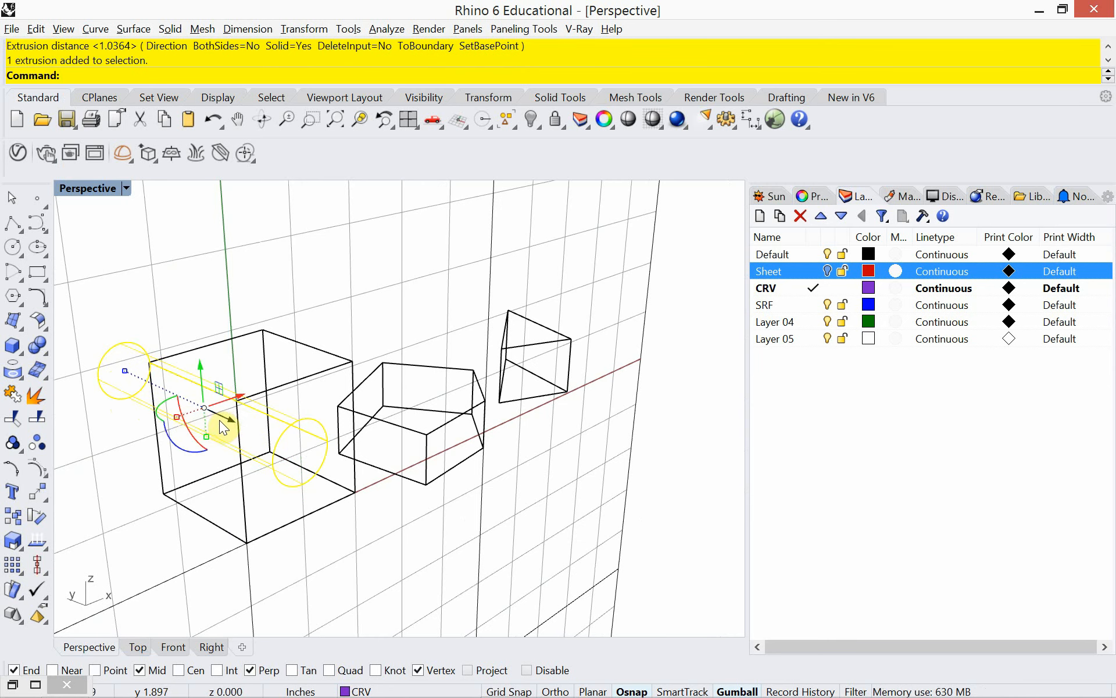
pyautogui.moveTo(221, 419); pyautogui.dragTo(239, 395)
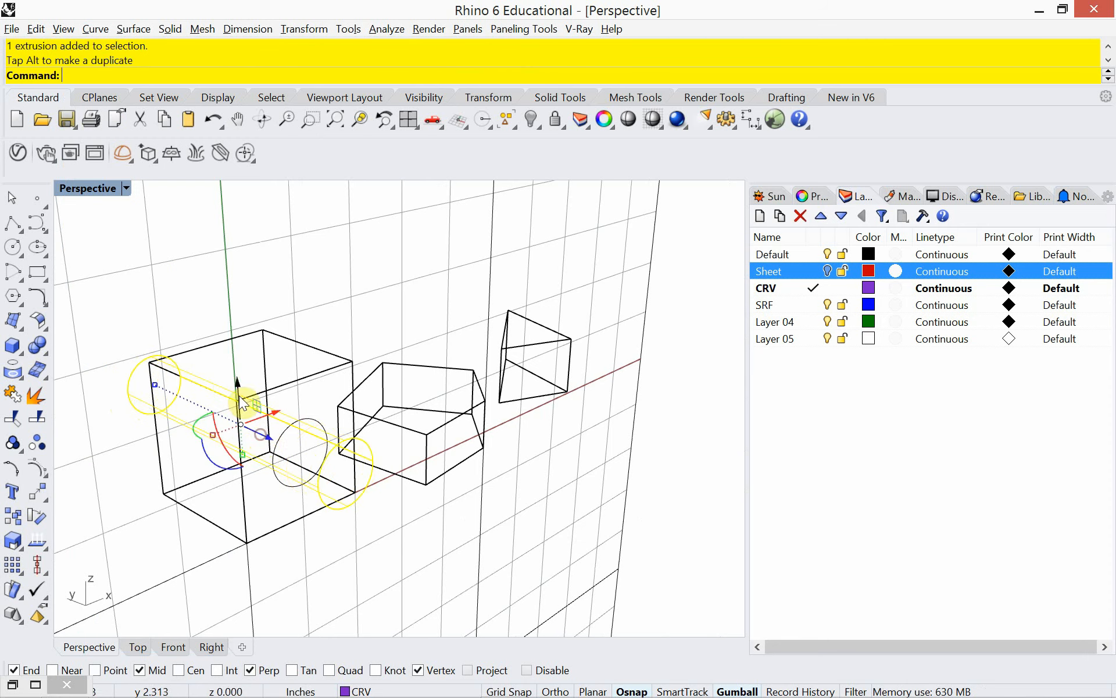
pyautogui.click(190, 323)
pyautogui.scroll(3, 232, 498)
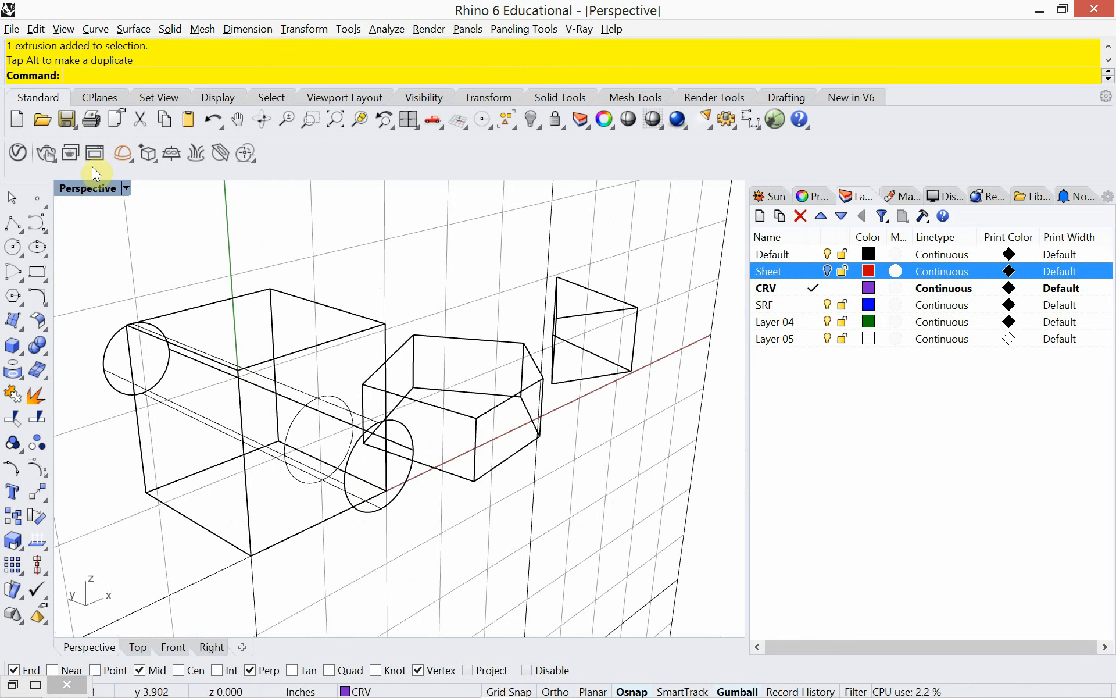
# - Set the Perspective viewport to Shaded display
pyautogui.click(126, 189)
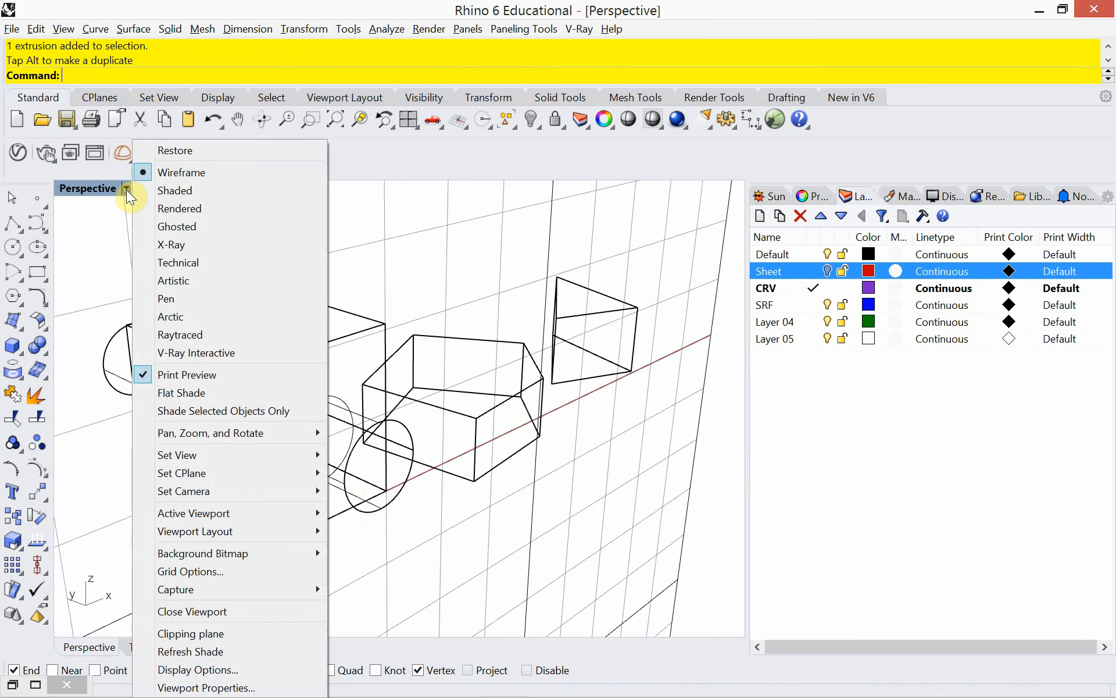
pyautogui.click(172, 191)
pyautogui.moveTo(425, 463)
pyautogui.mouseDown(button='right')
pyautogui.moveTo(249, 451)
pyautogui.moveTo(445, 460)
pyautogui.mouseUp(button='right')
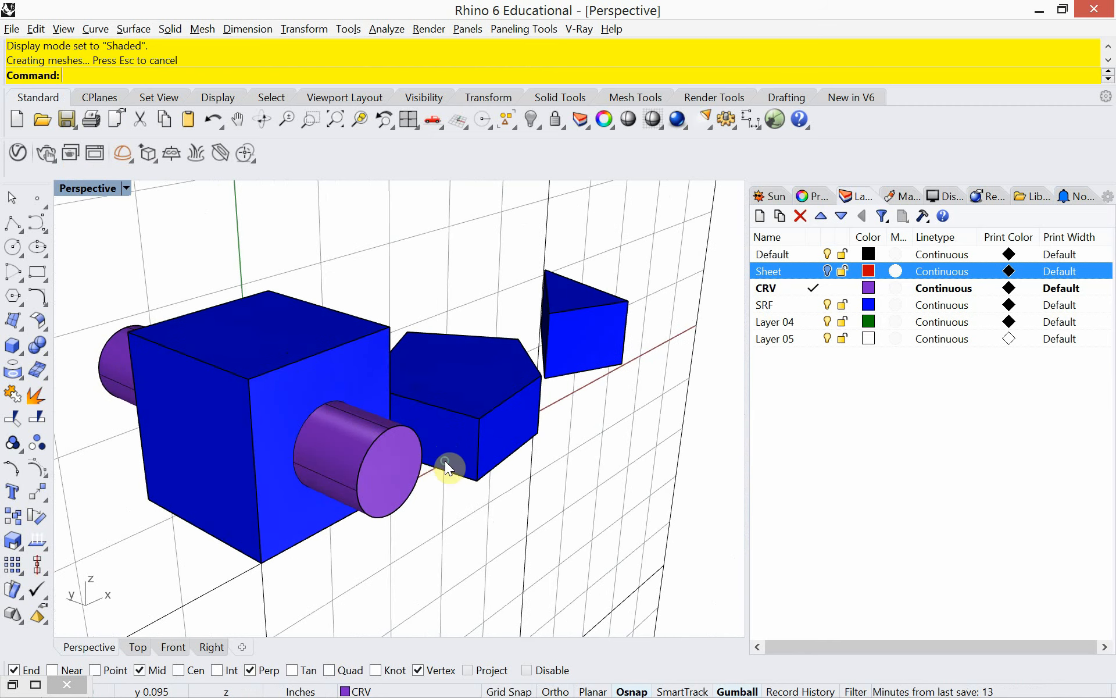
# - Copy the cylinder parallel to the construction plane's x axis, placing the duplicate out past the triangular prism
pyautogui.click(398, 458)
pyautogui.write('Copy')
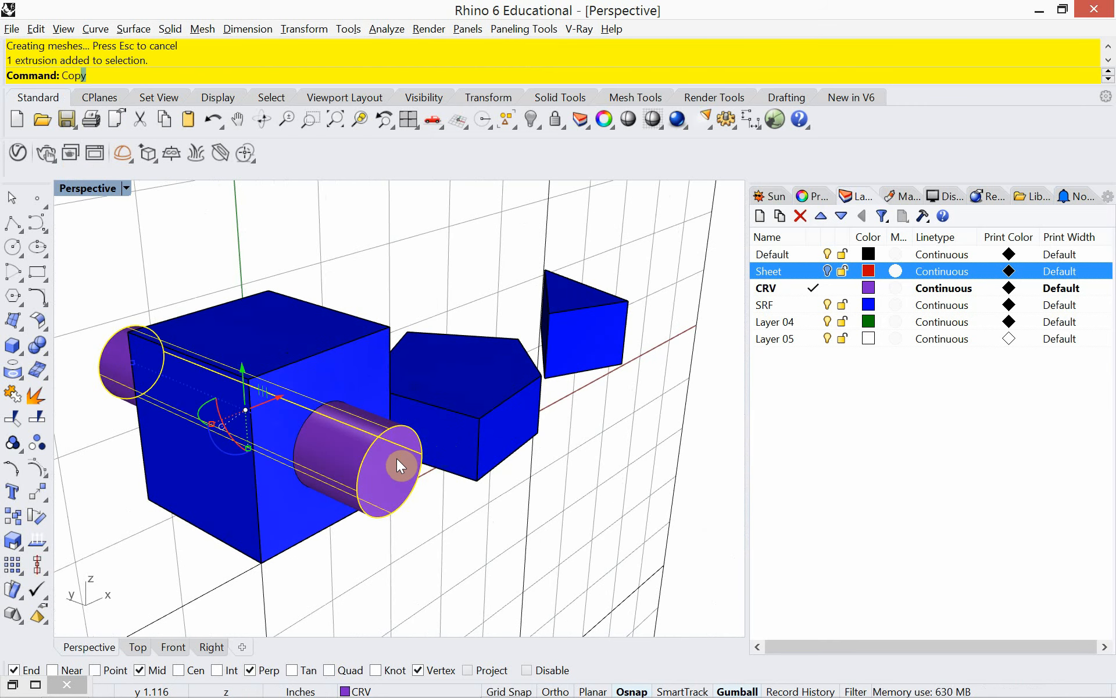
pyautogui.press('Return')
pyautogui.click(372, 485)
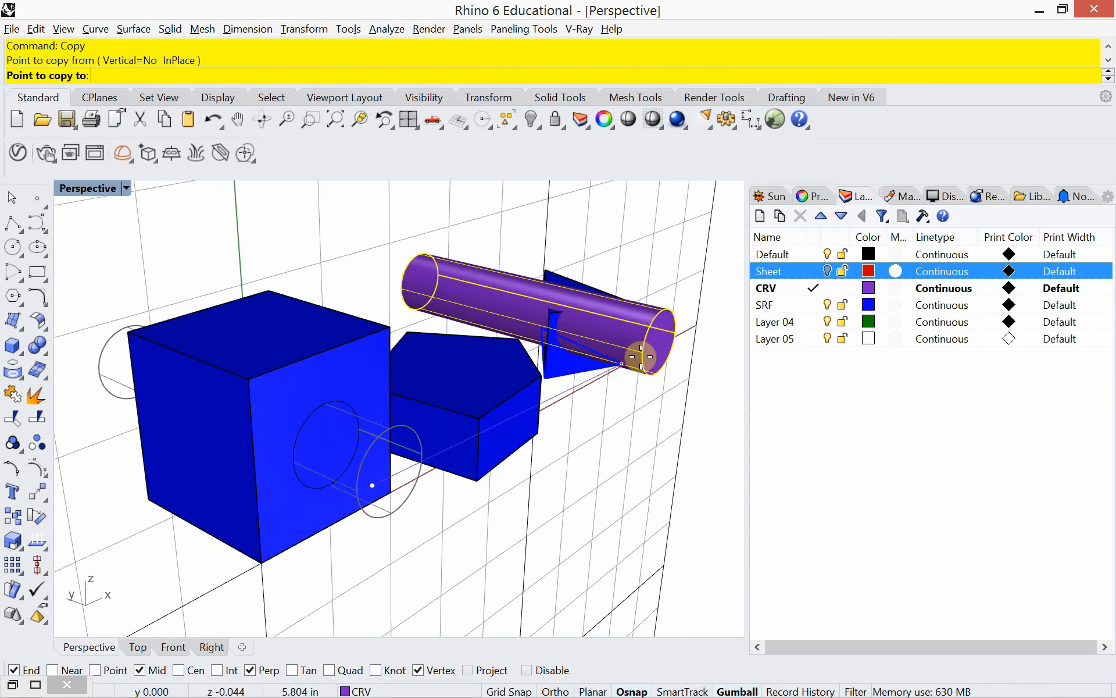
pyautogui.press('shift')
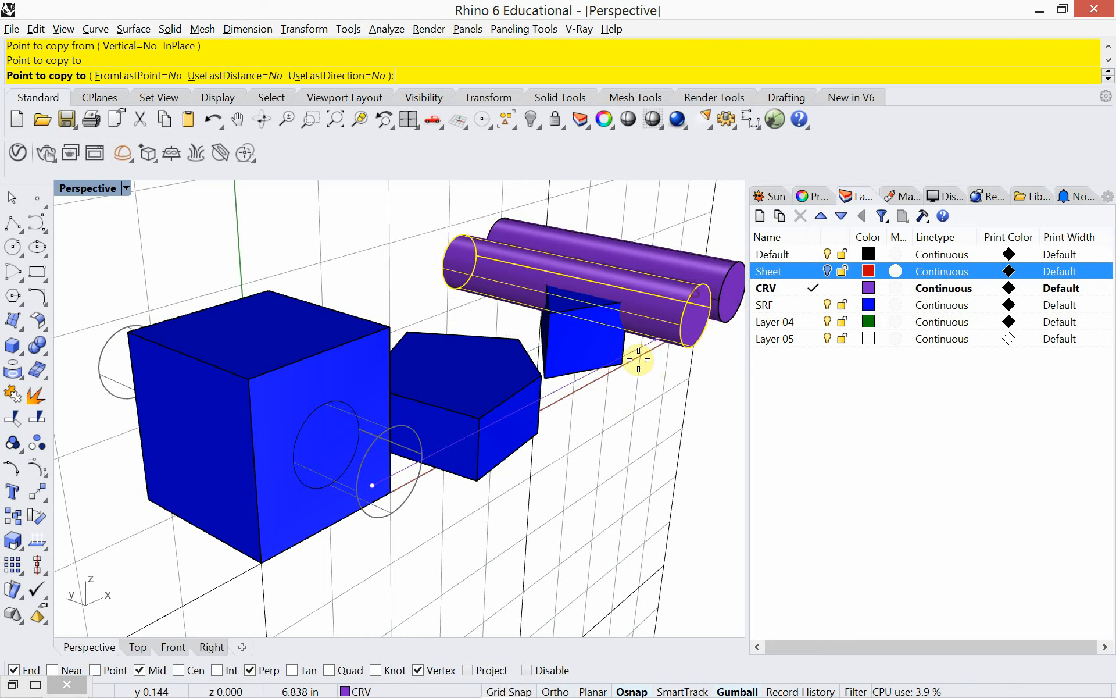
pyautogui.click(372, 485)
# - Change the copied cylinder's object layer to SRF and clear the selection
pyautogui.scroll(-1, 234, 462)
pyautogui.moveTo(234, 463); pyautogui.dragTo(497, 386, button='right')
pyautogui.click(678, 341)
pyautogui.rightClick(775, 306)
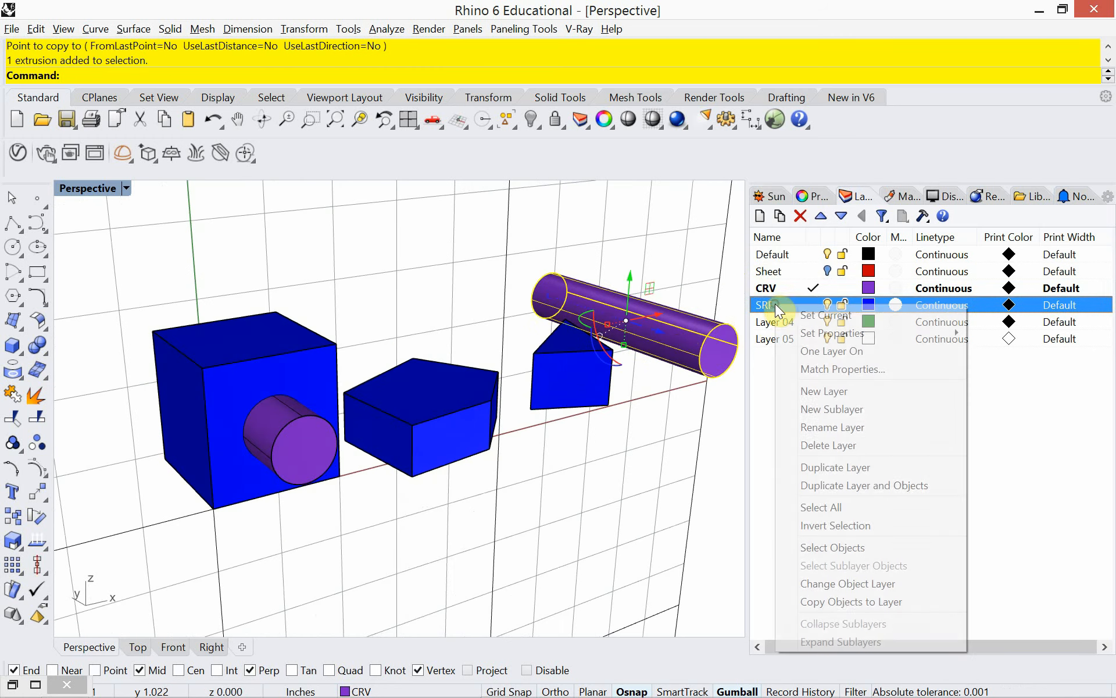
pyautogui.click(865, 583)
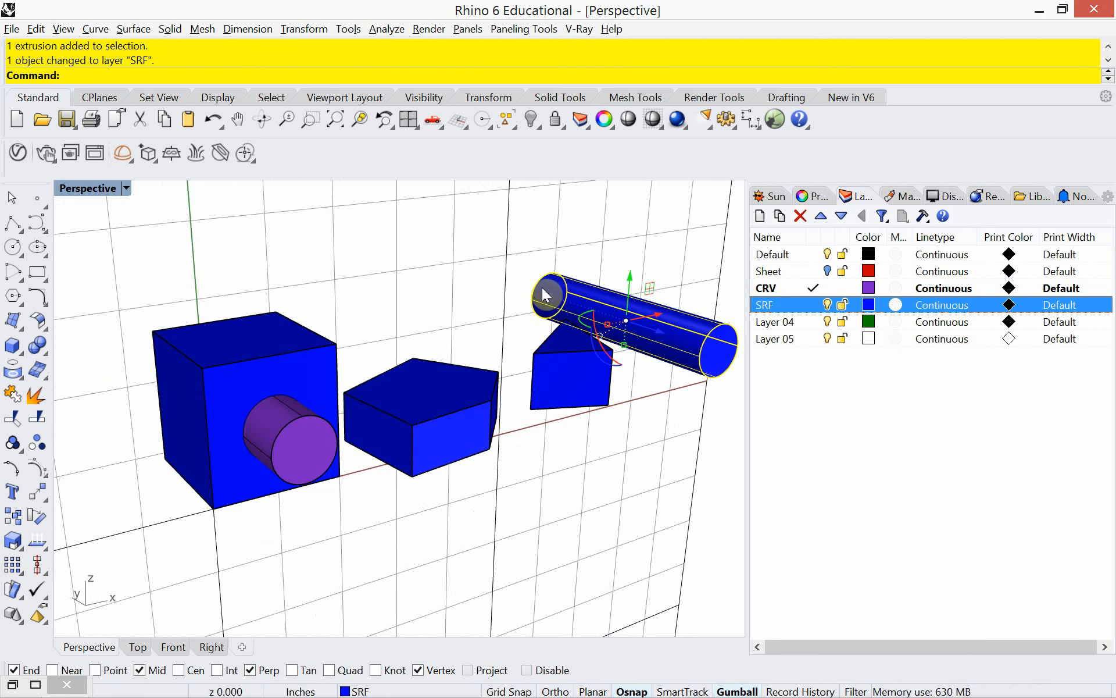
pyautogui.click(495, 266)
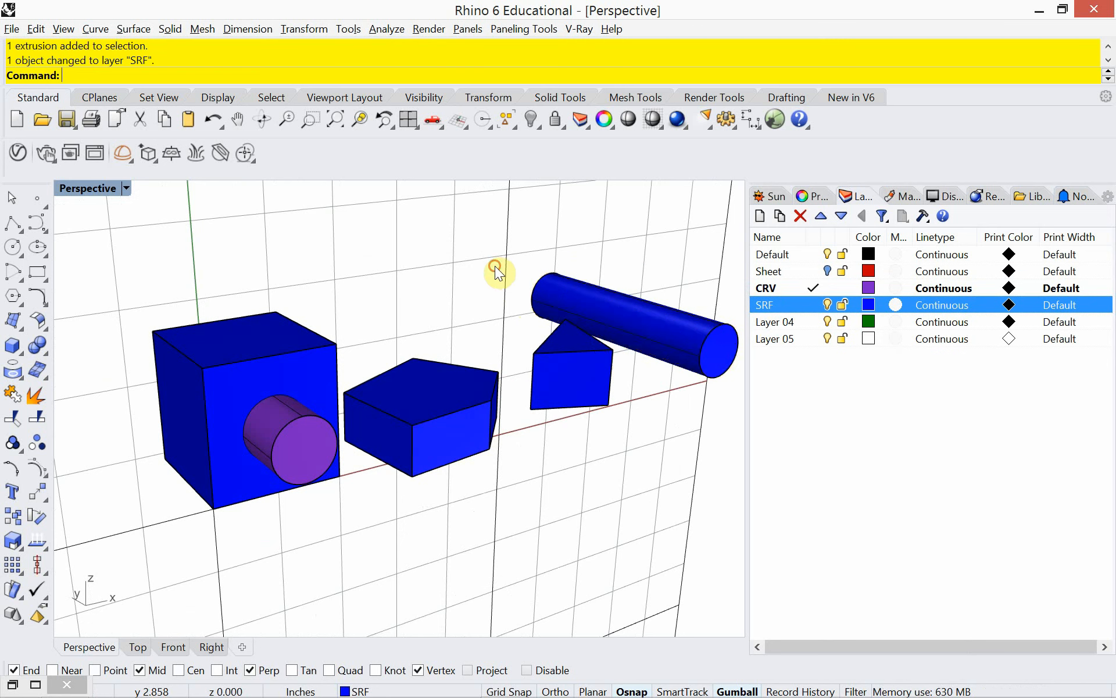
pyautogui.click(538, 294)
pyautogui.moveTo(504, 315); pyautogui.dragTo(510, 356, button='right')
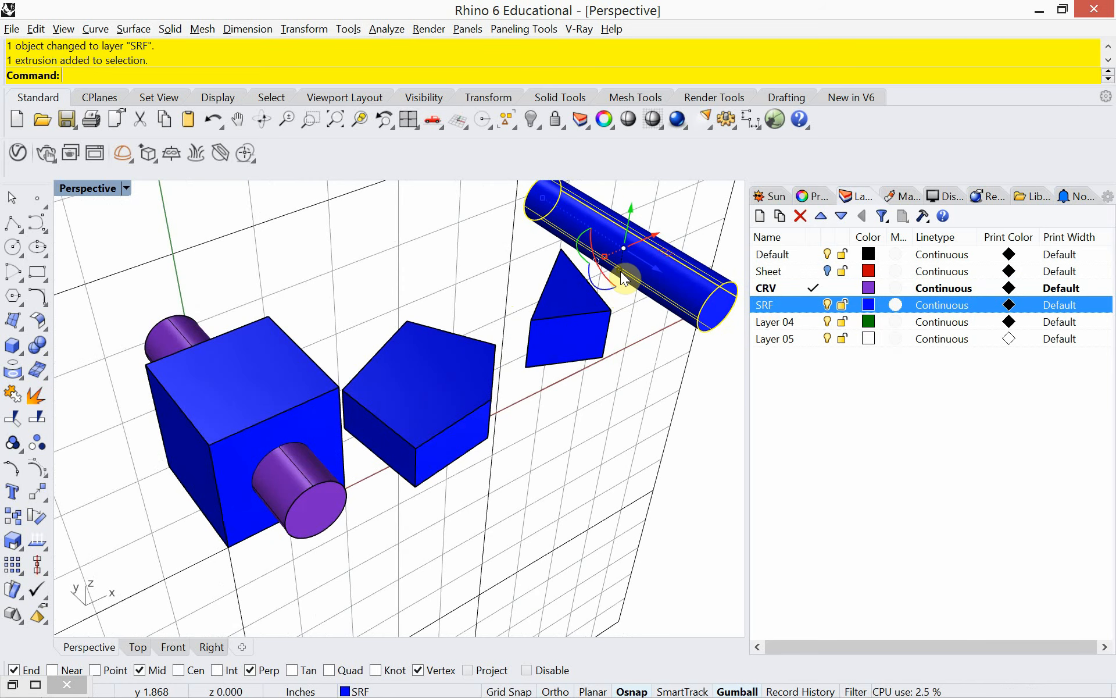
pyautogui.click(506, 266)
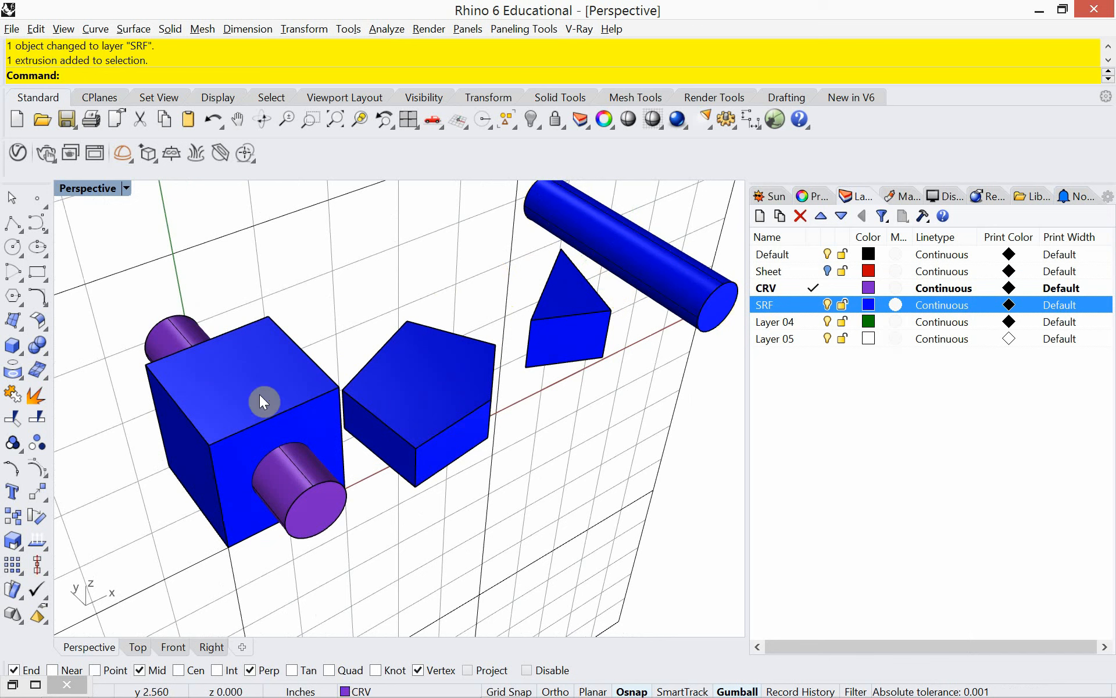
# - Scale the purple cylinder running through the box down to a slightly smaller cross-section
pyautogui.click(289, 490)
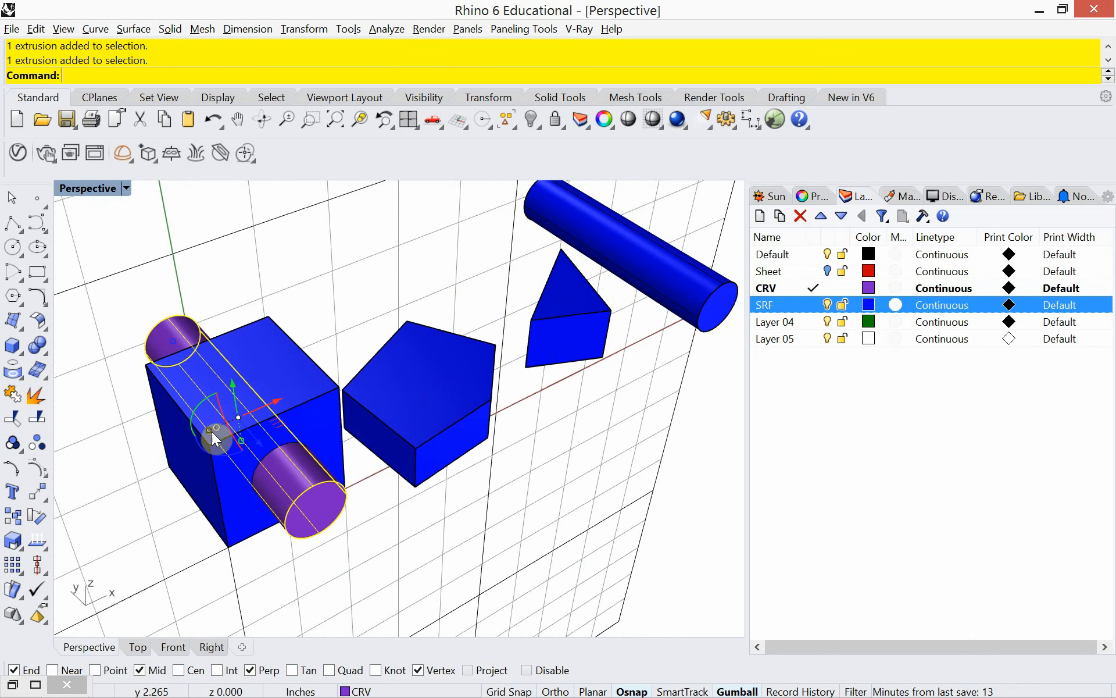
pyautogui.moveTo(210, 430); pyautogui.dragTo(243, 440)
pyautogui.scroll(2, 247, 508)
pyautogui.moveTo(245, 507); pyautogui.dragTo(242, 474, button='right')
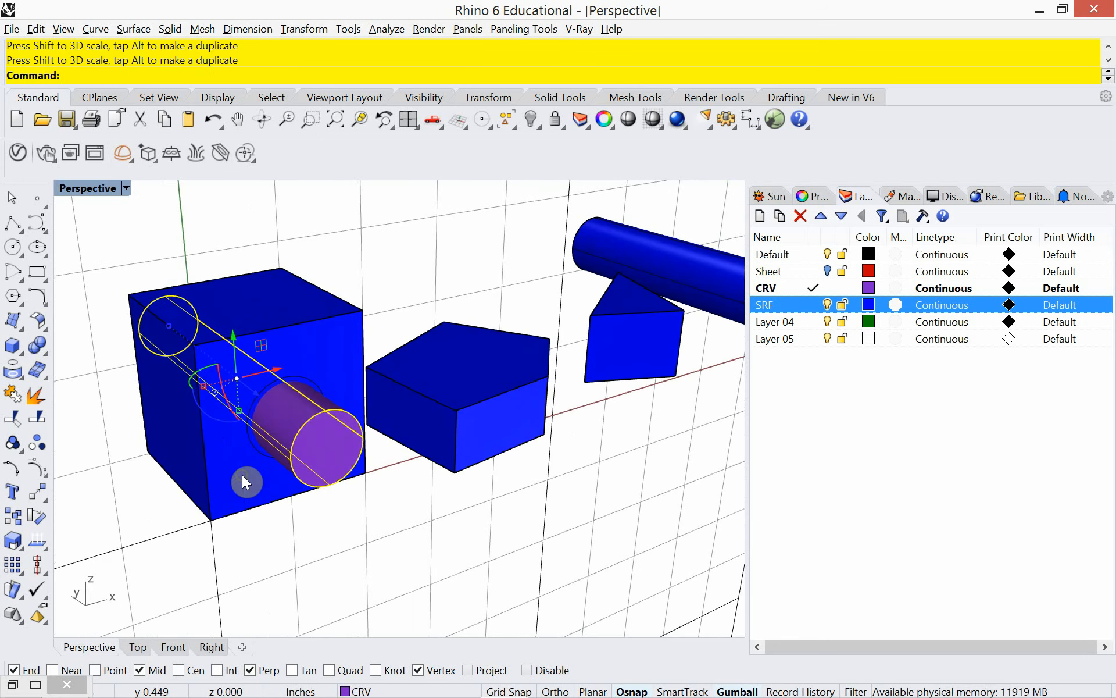
# - In the Top view, shorten the copied cylinder beyond the triangular prism along its length, then return to Perspective and deselect it
pyautogui.click(148, 642)
pyautogui.moveTo(386, 451); pyautogui.dragTo(179, 530, button='right')
pyautogui.scroll(-2, 298, 543)
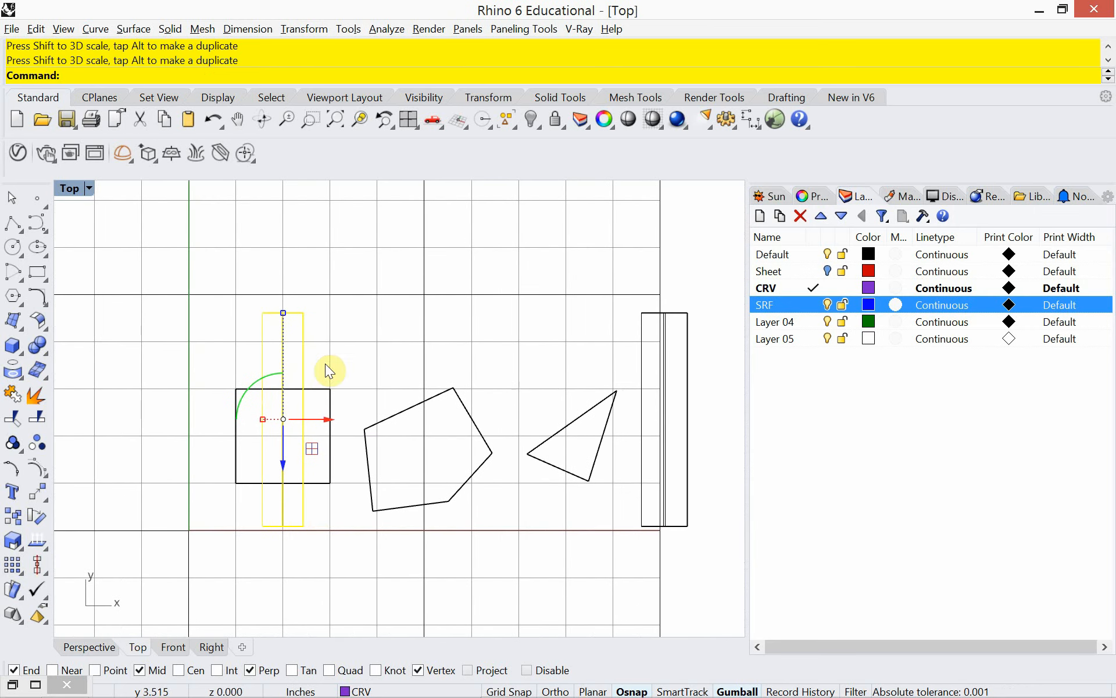
pyautogui.click(688, 332)
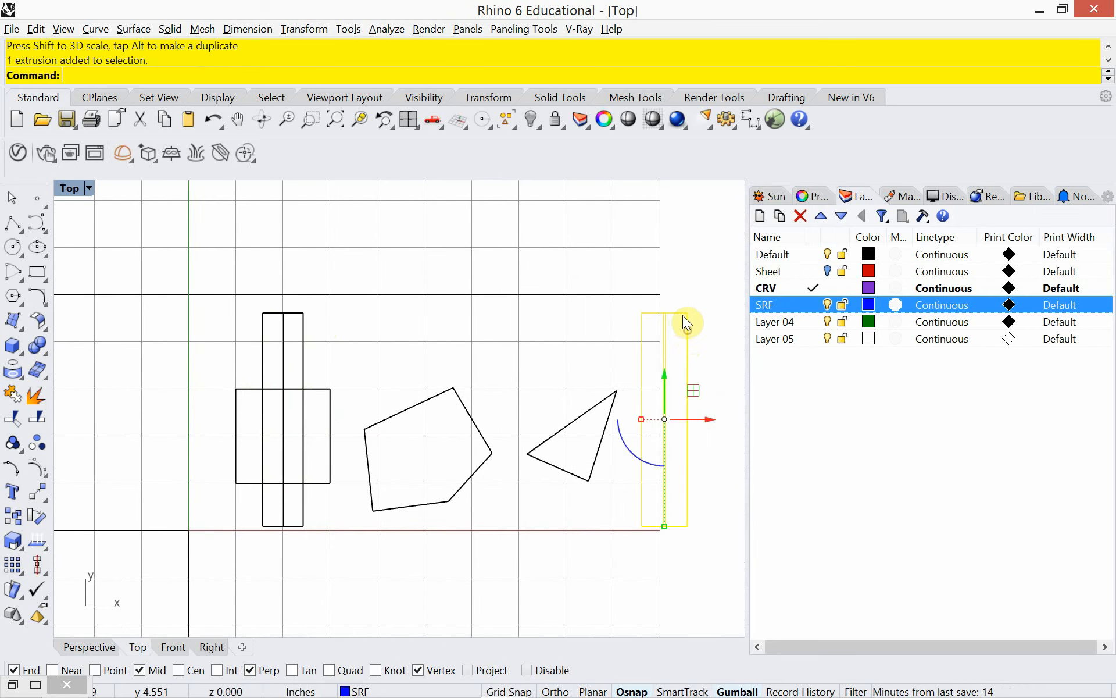
pyautogui.moveTo(665, 526); pyautogui.dragTo(667, 482)
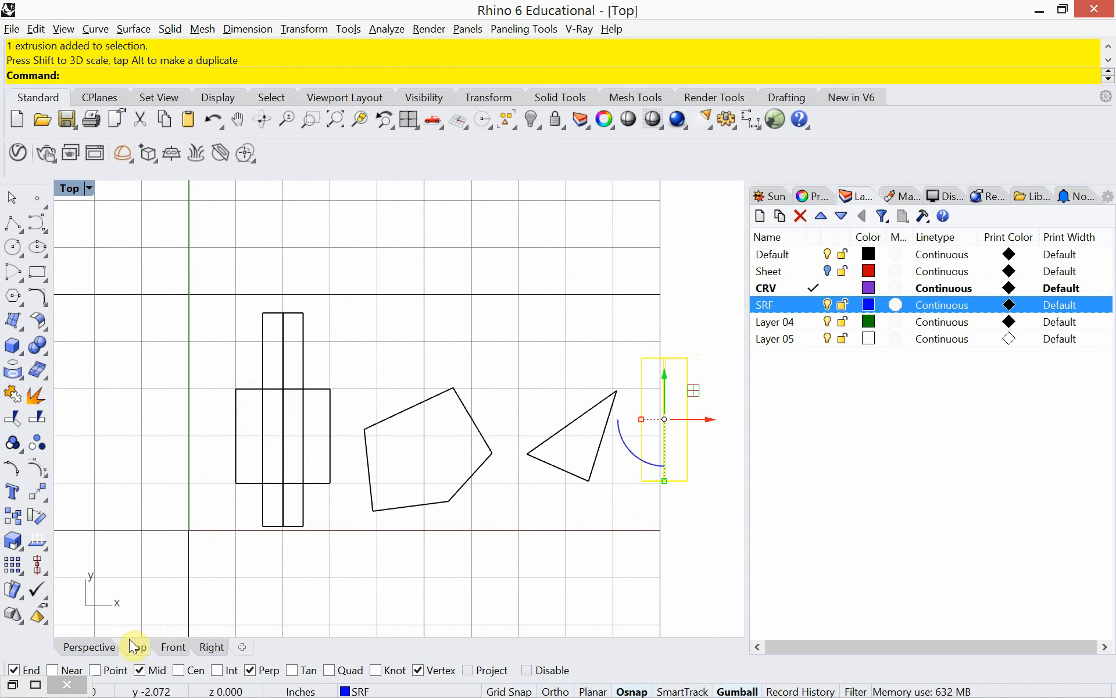
pyautogui.click(96, 647)
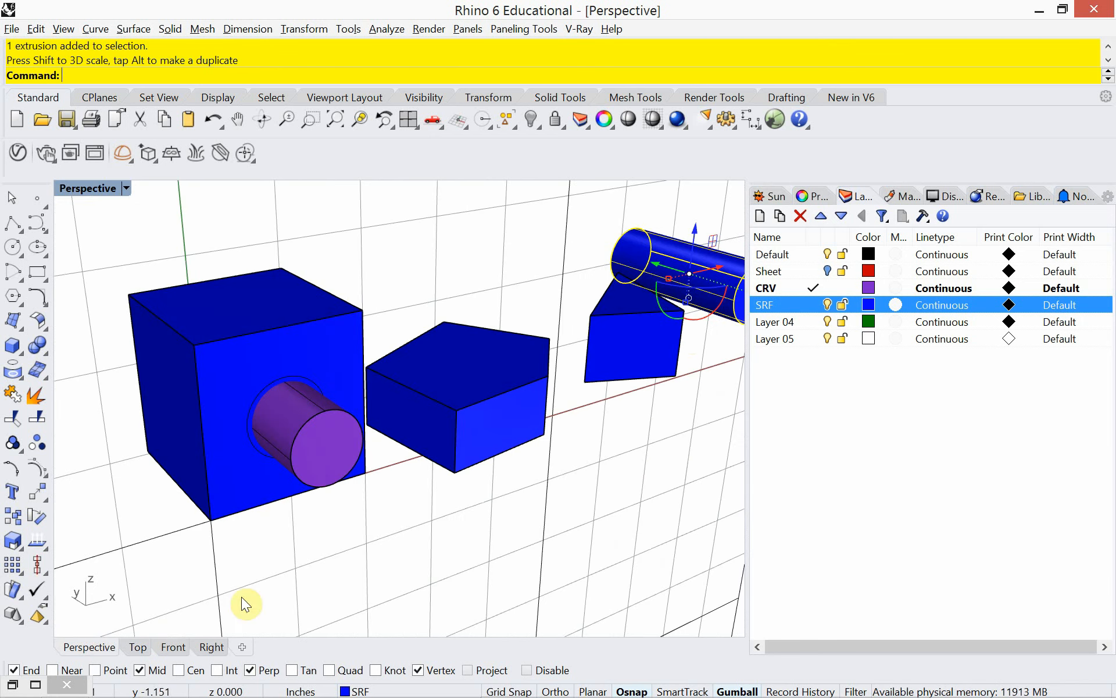
pyautogui.click(409, 298)
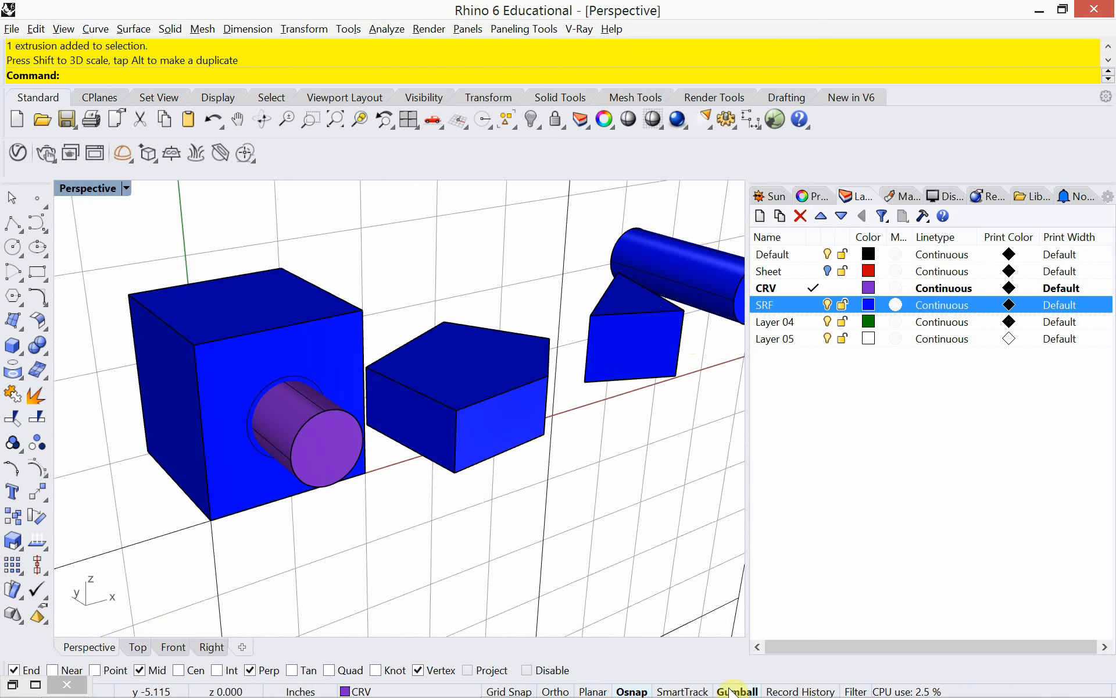
pyautogui.moveTo(535, 529)
pyautogui.mouseDown(button='right')
pyautogui.moveTo(505, 509)
pyautogui.moveTo(529, 513)
pyautogui.mouseUp(button='right')
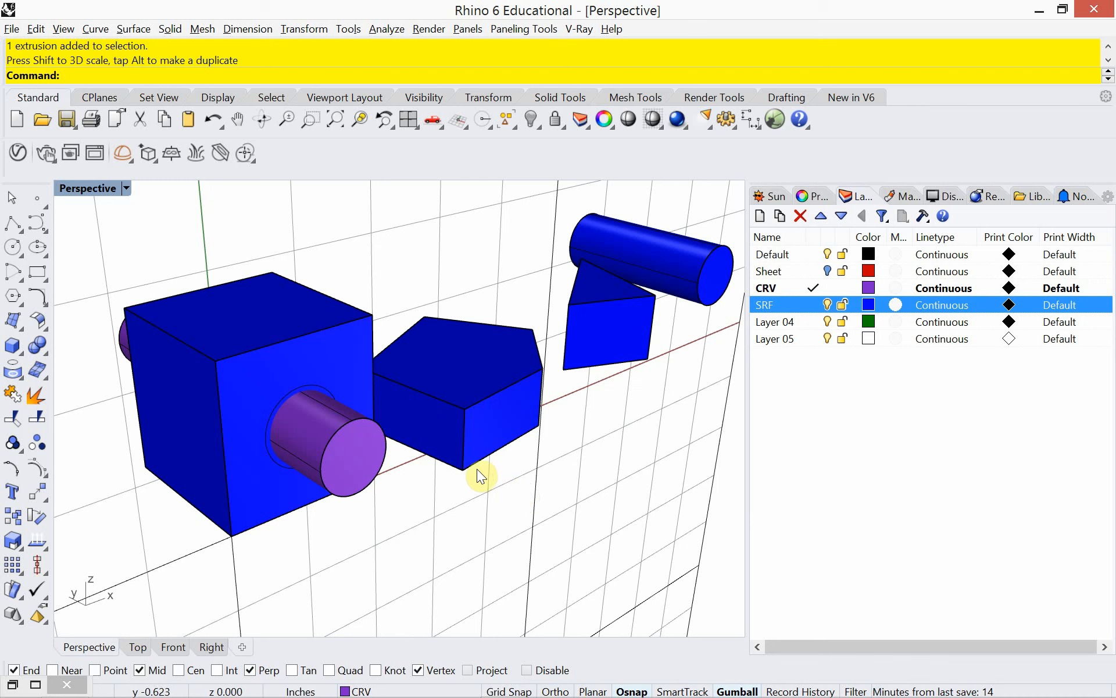
# - Scale the purple cylinder in the box up in height and width so it is slightly larger than the circle on the face
pyautogui.click(358, 461)
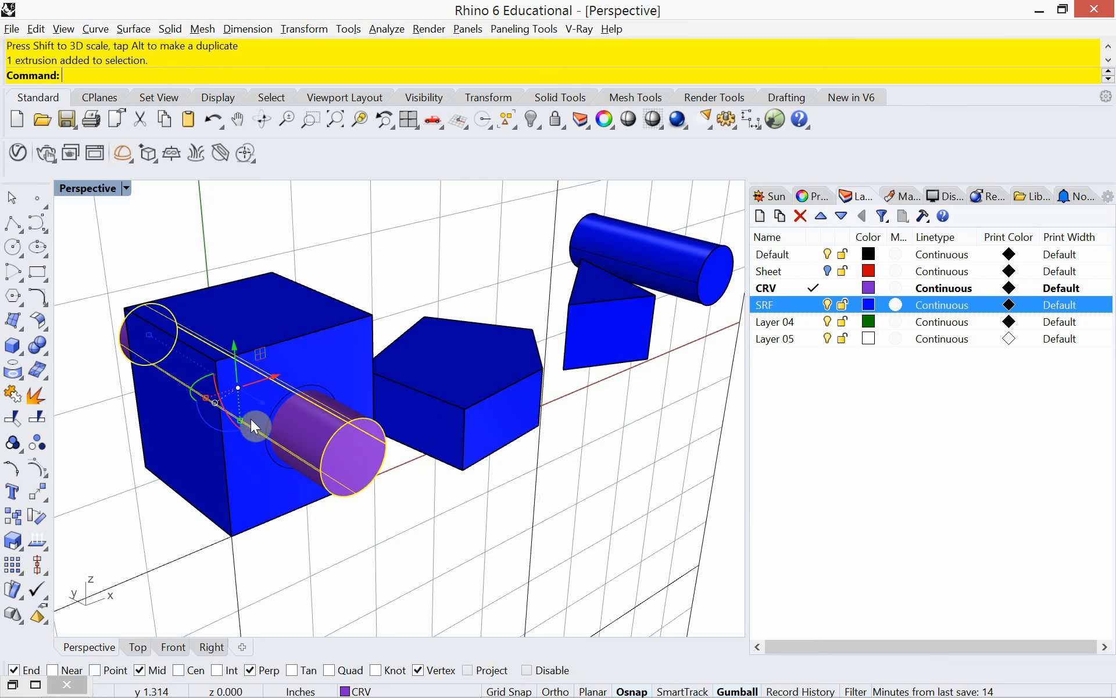
pyautogui.moveTo(241, 420)
pyautogui.mouseDown()
pyautogui.moveTo(243, 430)
pyautogui.moveTo(243, 419)
pyautogui.mouseUp()
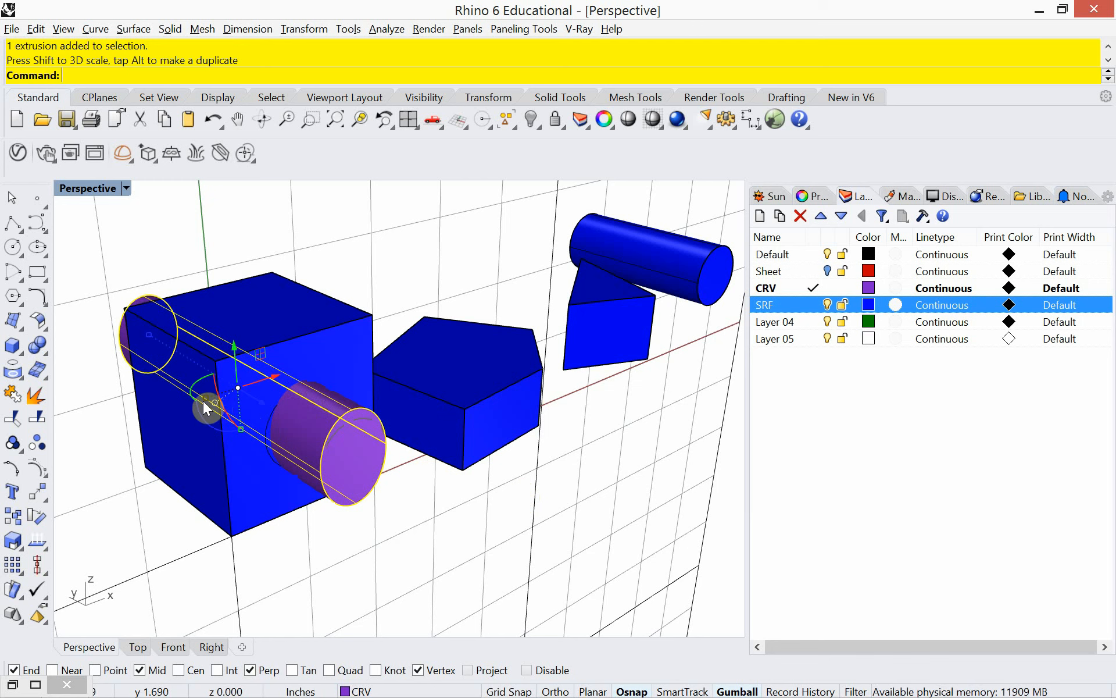
pyautogui.moveTo(204, 397); pyautogui.dragTo(200, 411)
pyautogui.press('Escape')
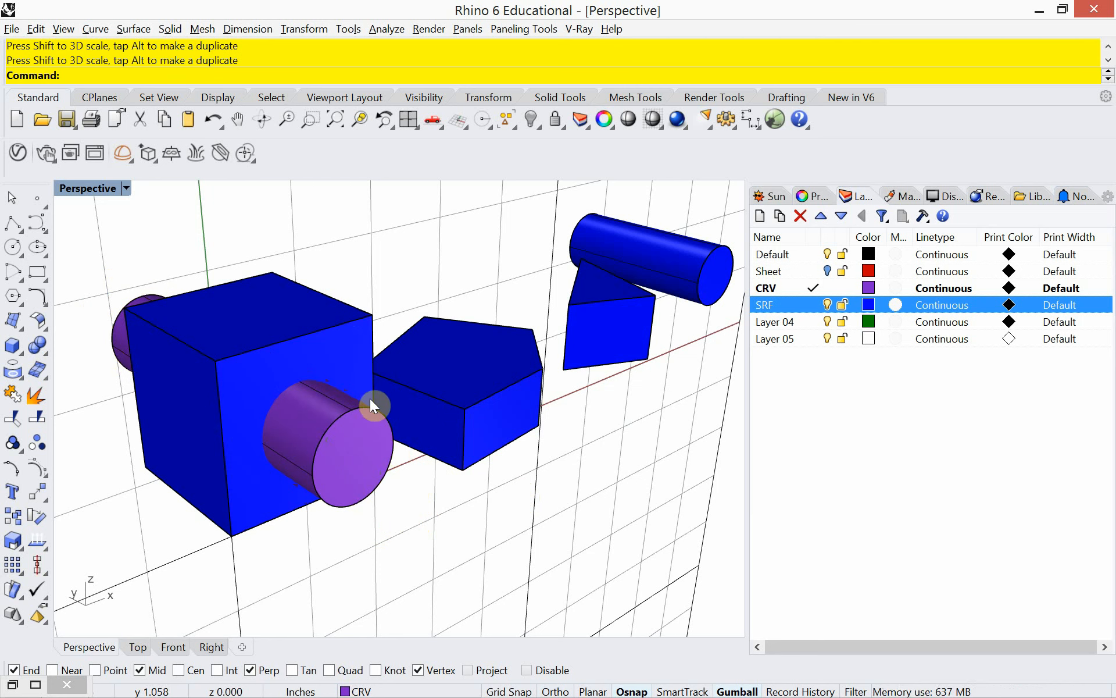
# - Subtract the purple cylinder from the box with BooleanDifference, keeping DeleteInput=Yes, to cut a round hole through it
pyautogui.click(330, 426)
pyautogui.click(364, 344)
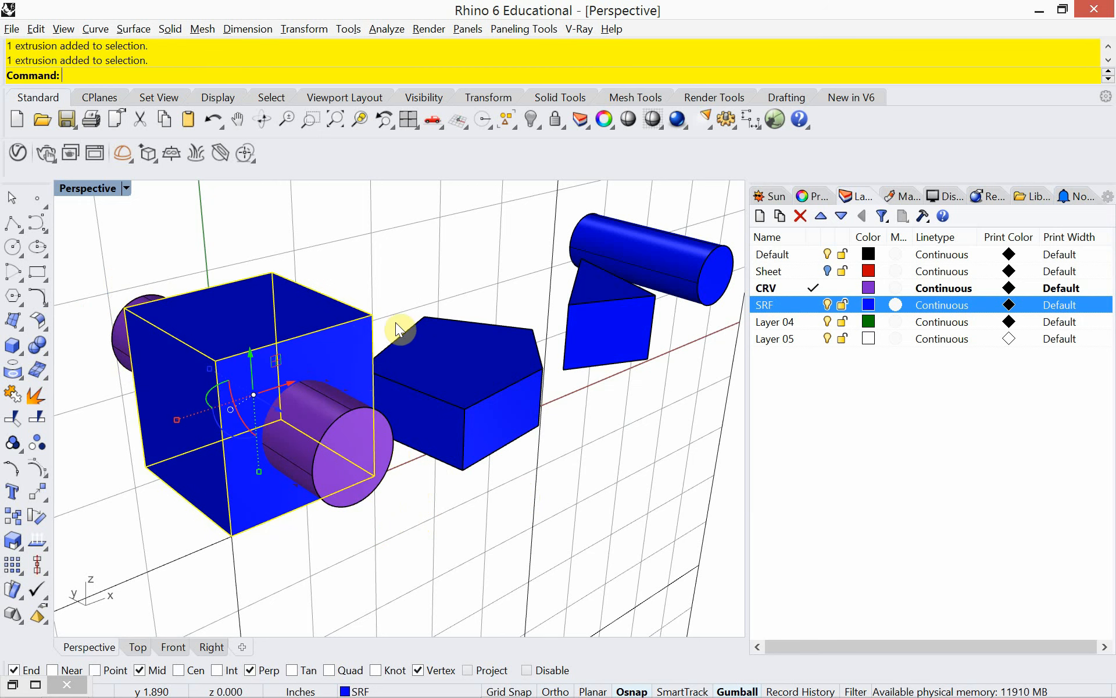
pyautogui.click(402, 319)
pyautogui.write('boo')
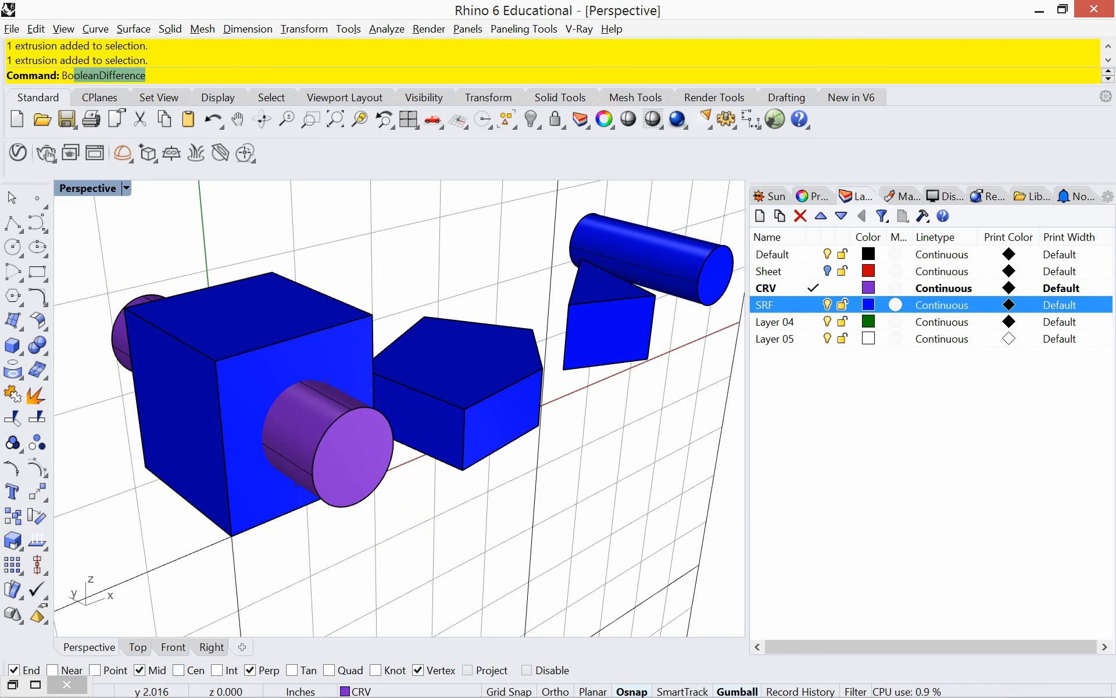
pyautogui.press('Return')
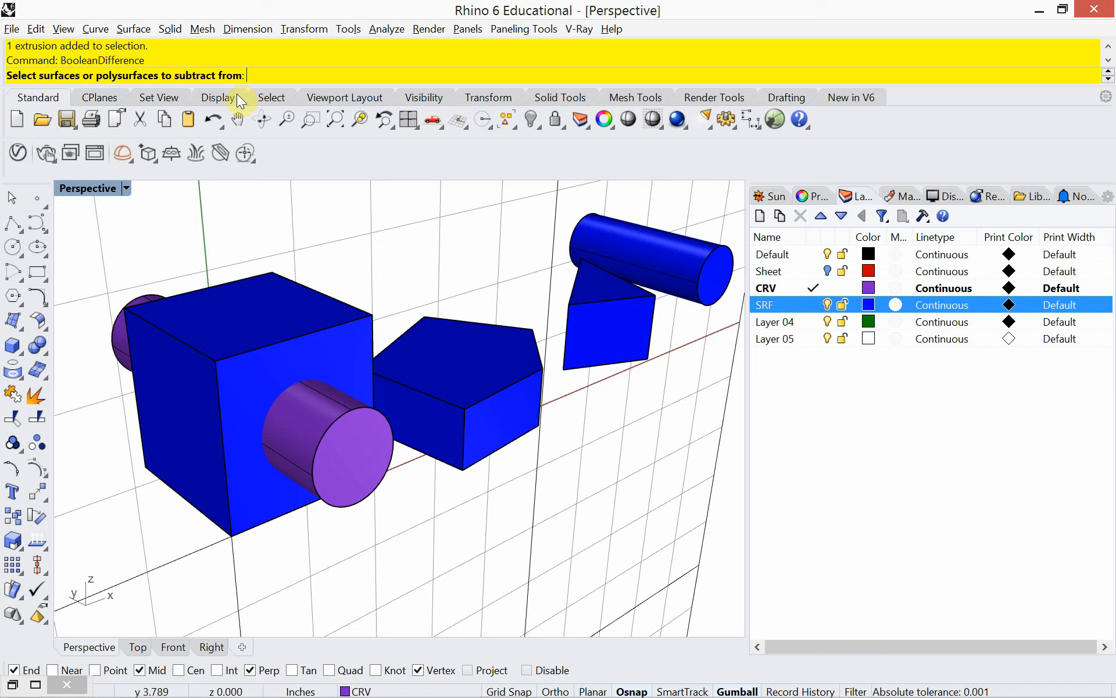
pyautogui.click(320, 299)
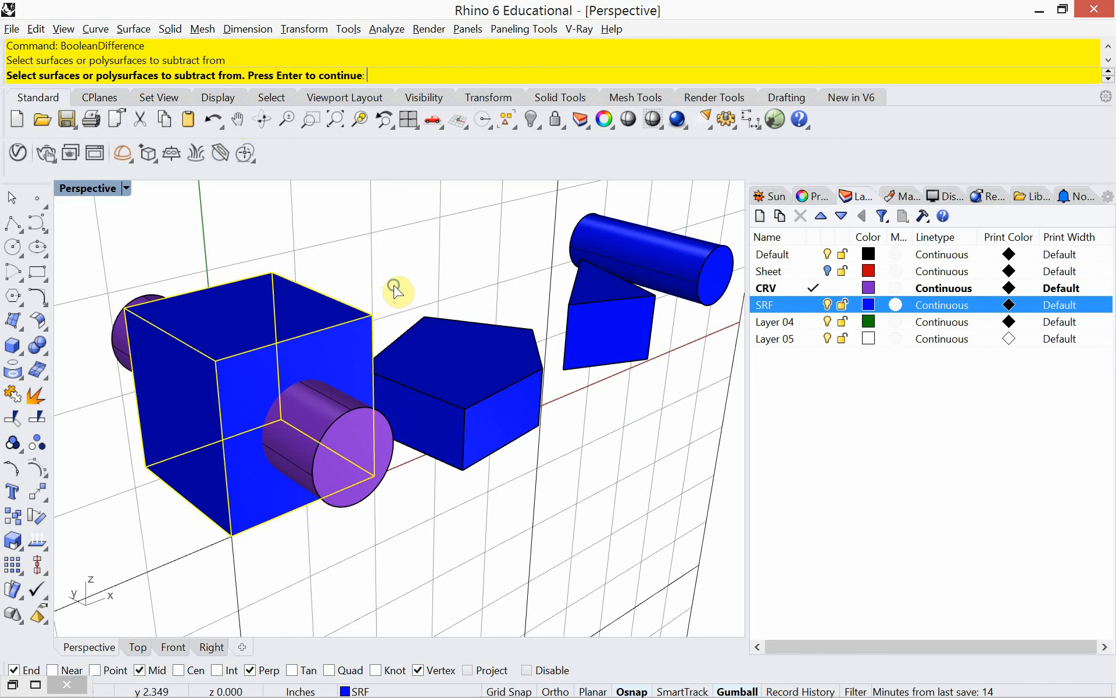
pyautogui.press('Return')
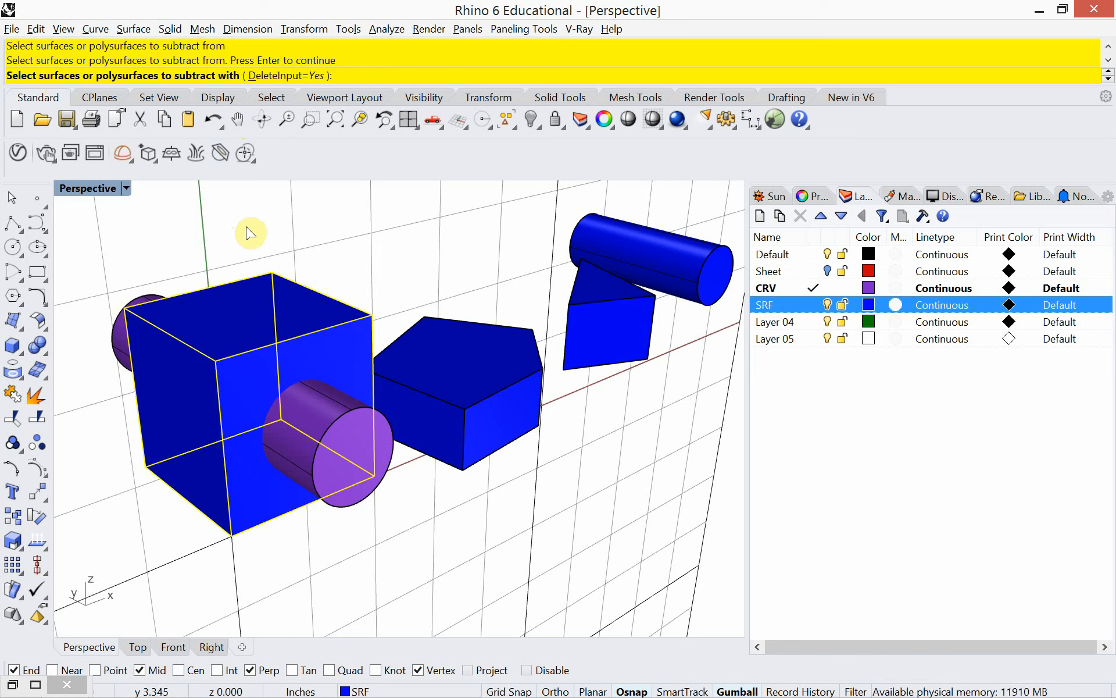
pyautogui.click(348, 434)
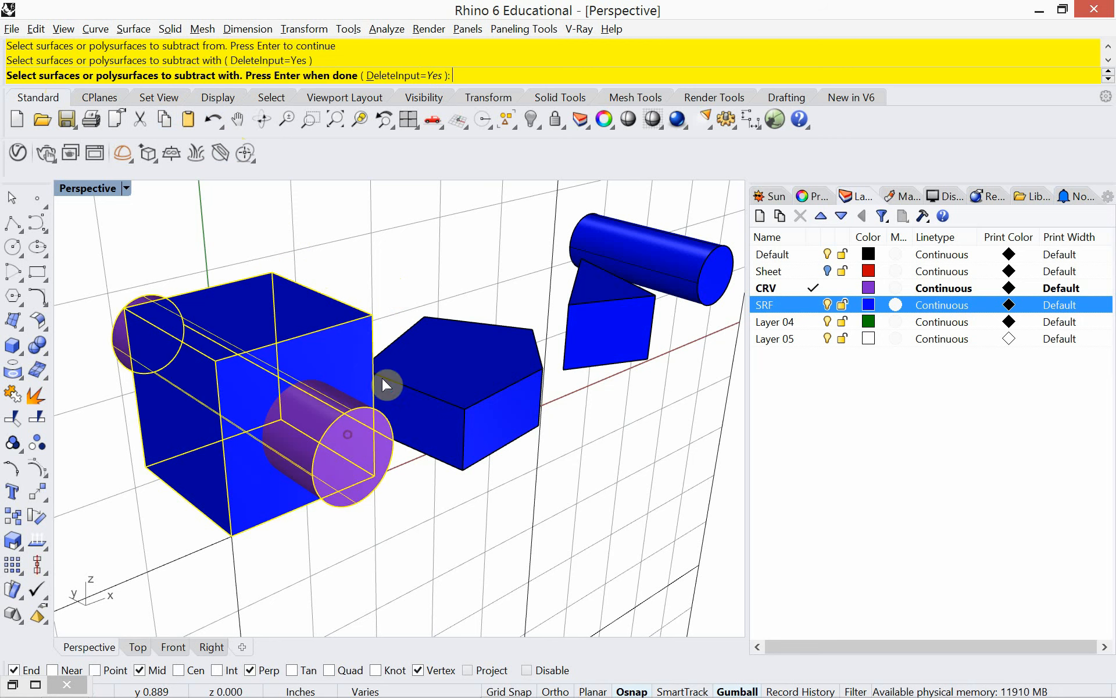
pyautogui.press('Return')
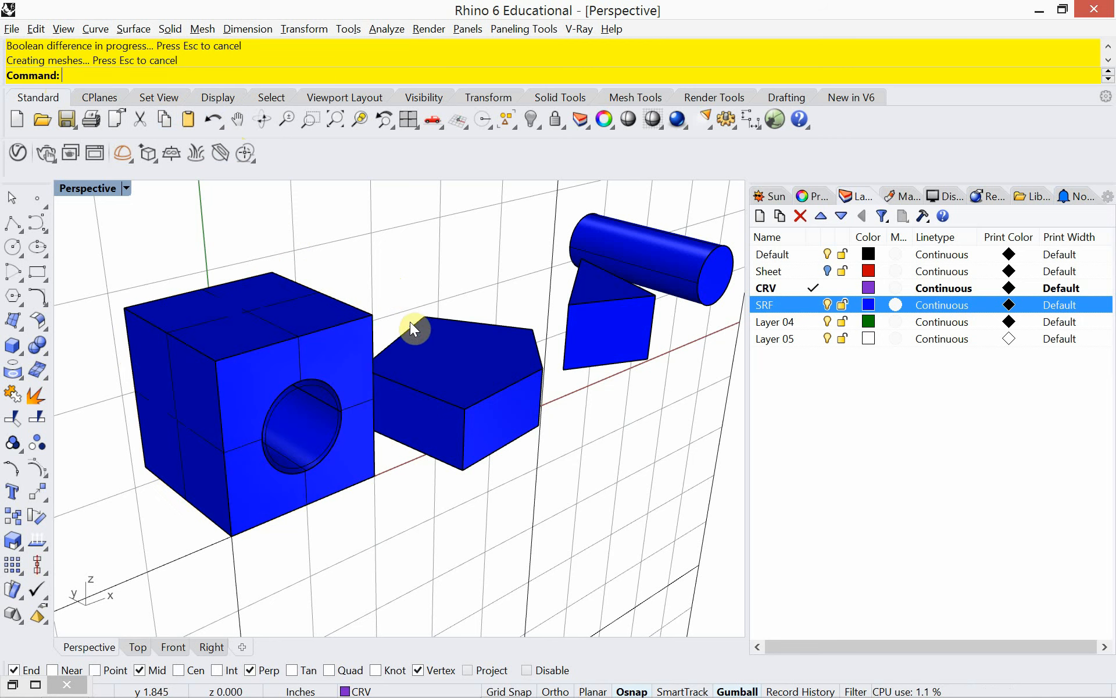
# - Set the Perspective viewport to Pen display and delete the circle curve inside the box's hole
pyautogui.click(127, 187)
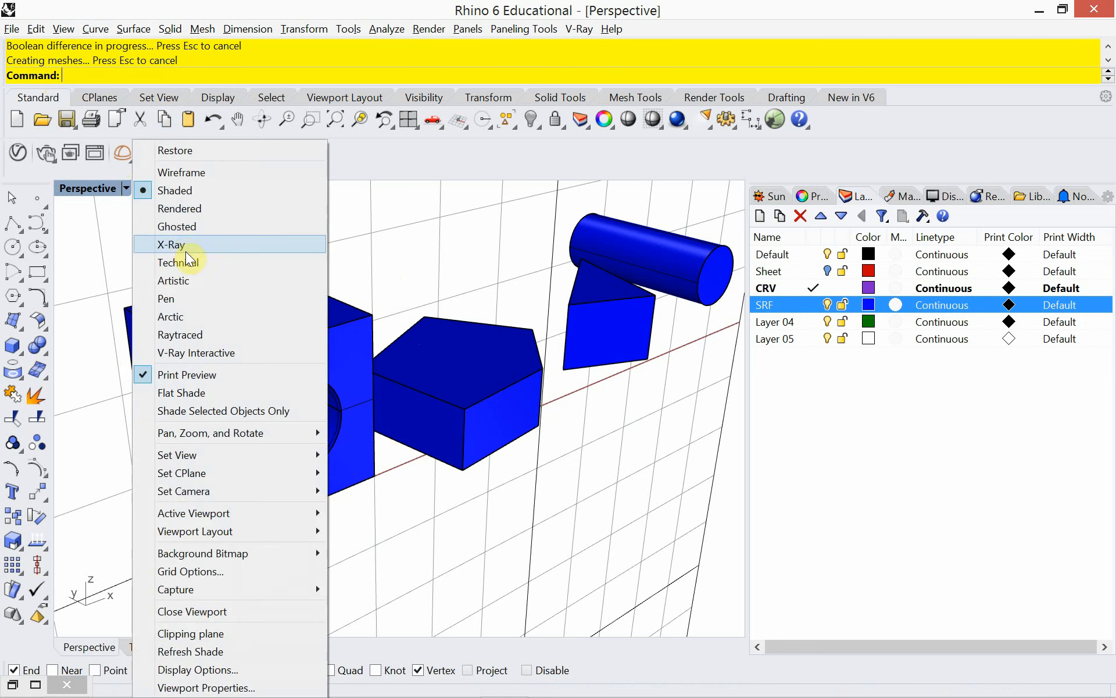
pyautogui.click(200, 293)
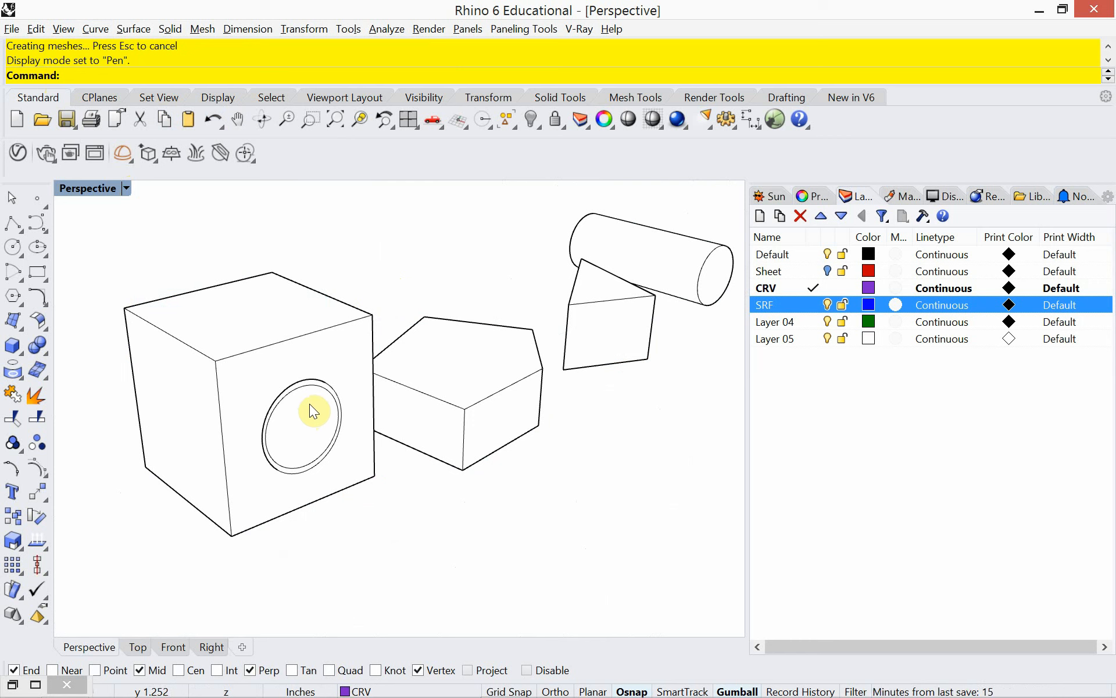
pyautogui.click(323, 391)
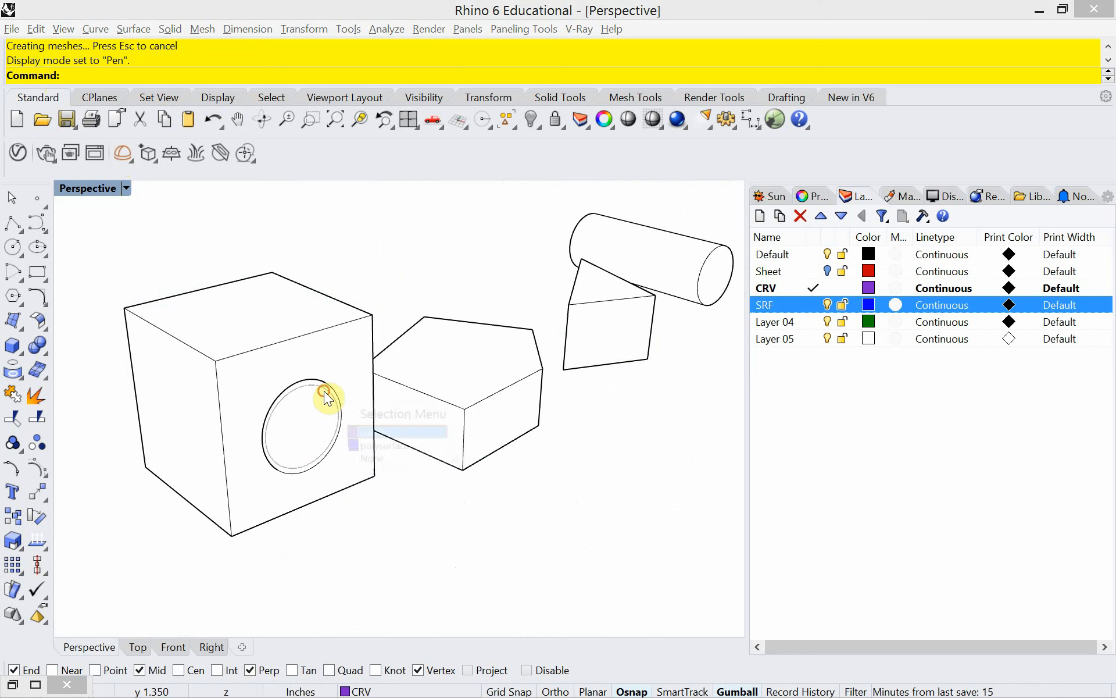
pyautogui.click(361, 434)
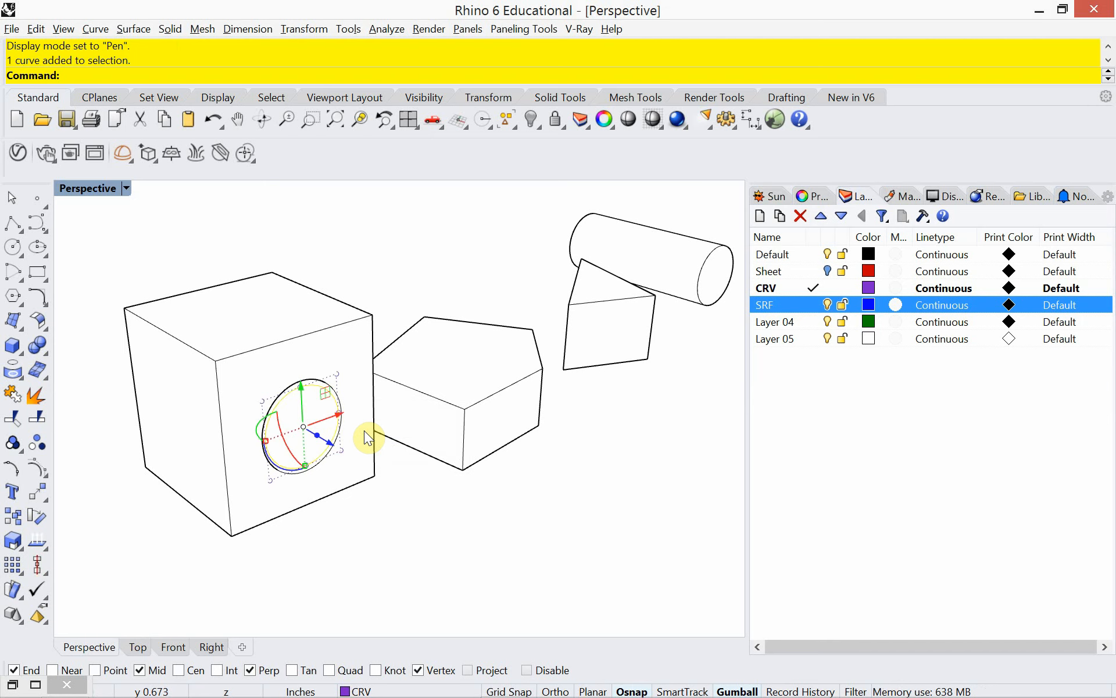
pyautogui.press('Delete')
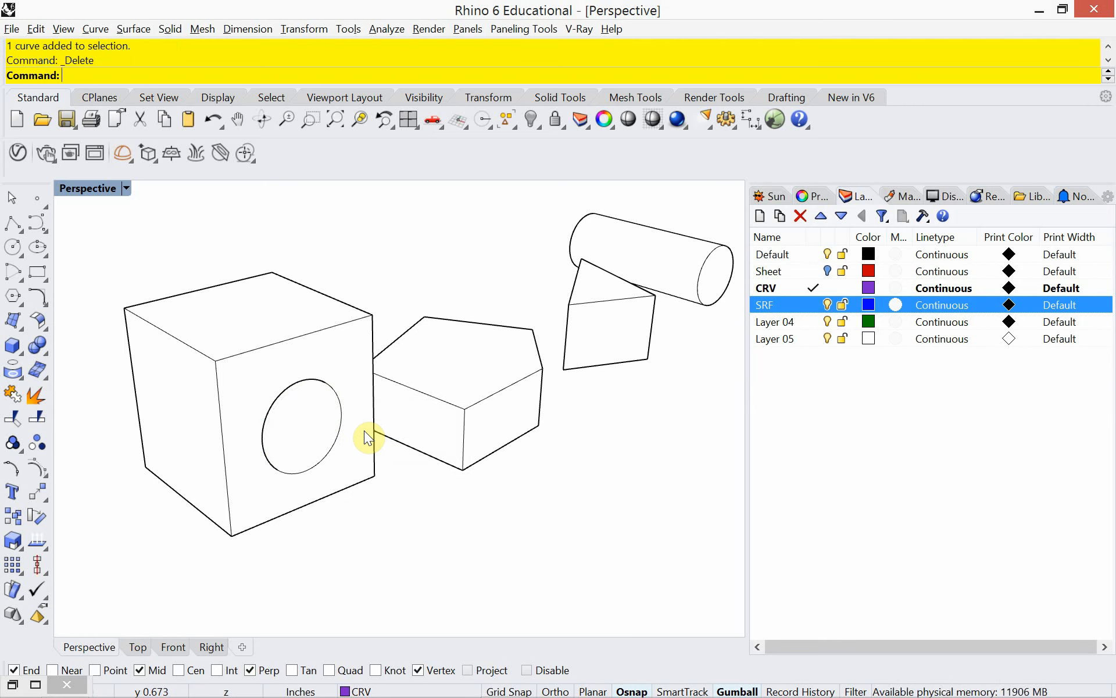
# - Move the copied cylinder slightly farther away from the triangular prism along the x axis and deselect it
pyautogui.moveTo(311, 450); pyautogui.dragTo(443, 468, button='right')
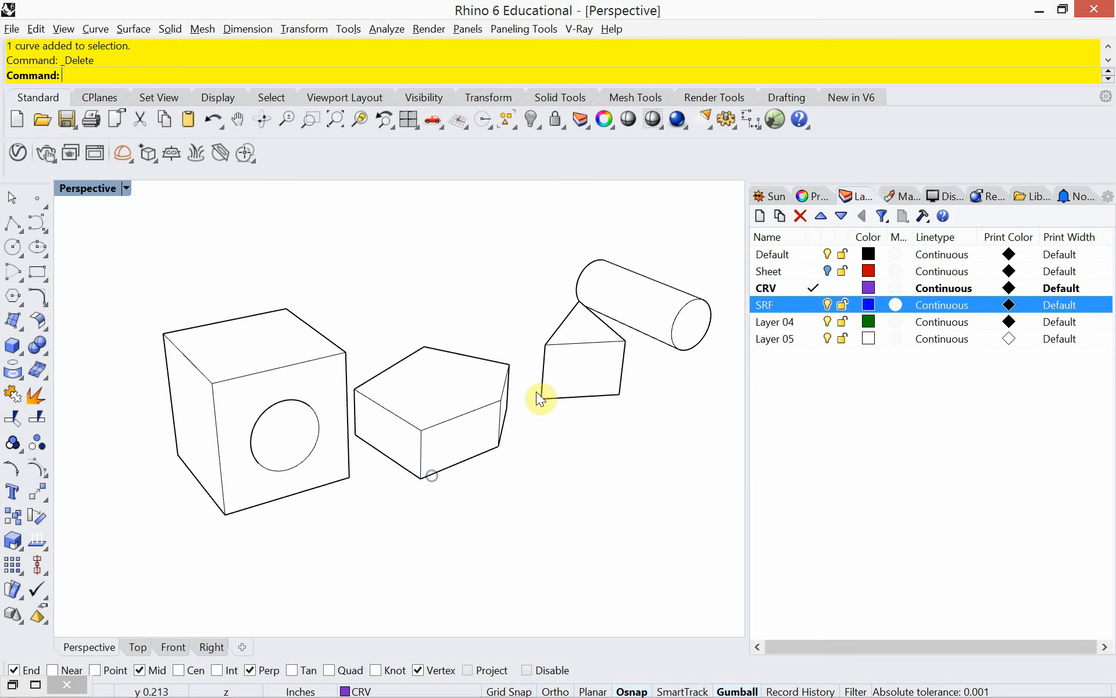
pyautogui.click(630, 311)
pyautogui.moveTo(666, 295); pyautogui.dragTo(677, 293)
pyautogui.click(649, 417)
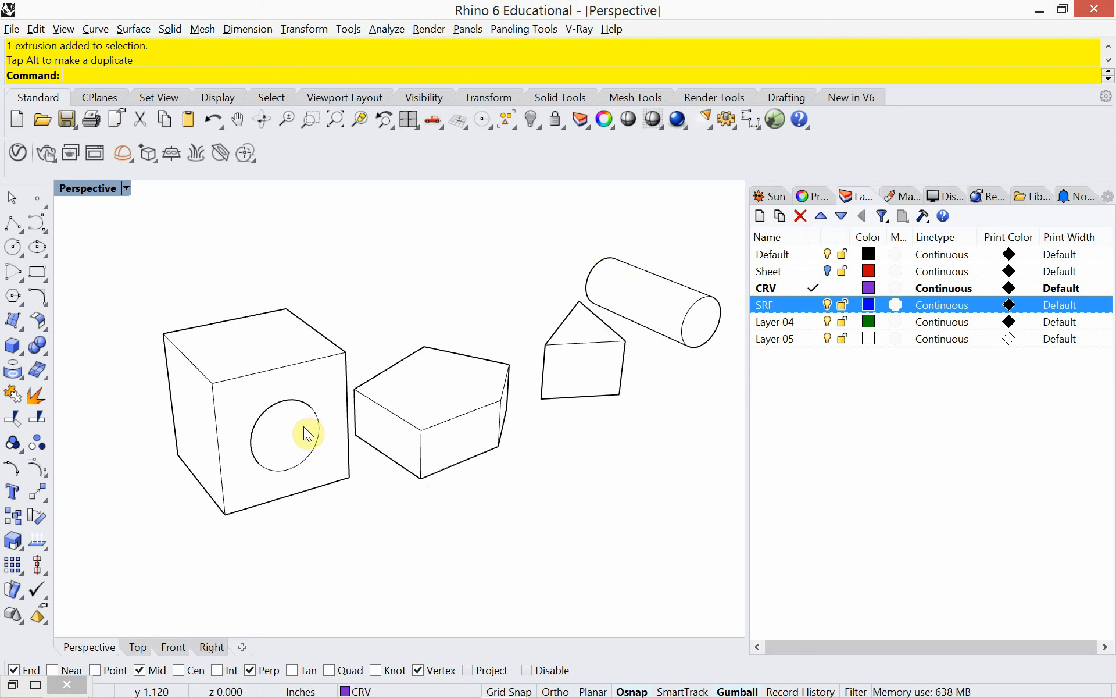
# - Run PrintDisplay and accept State=On, Color=Print and Thickness=40 for the model viewports
pyautogui.scroll(3, 307, 466)
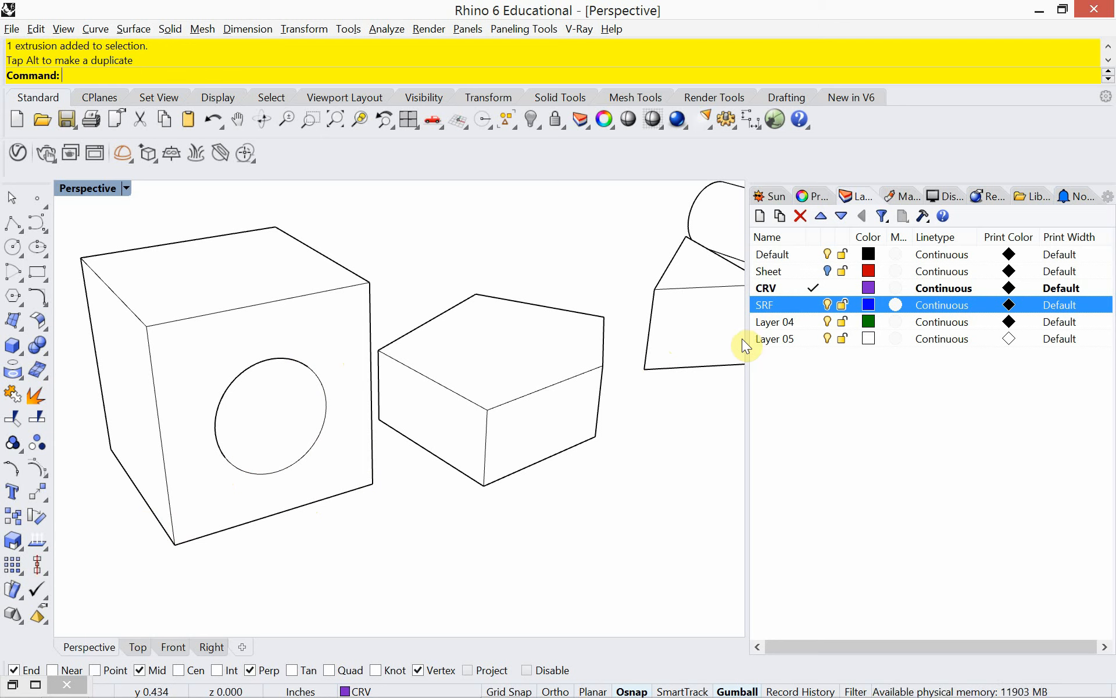
pyautogui.write('Print')
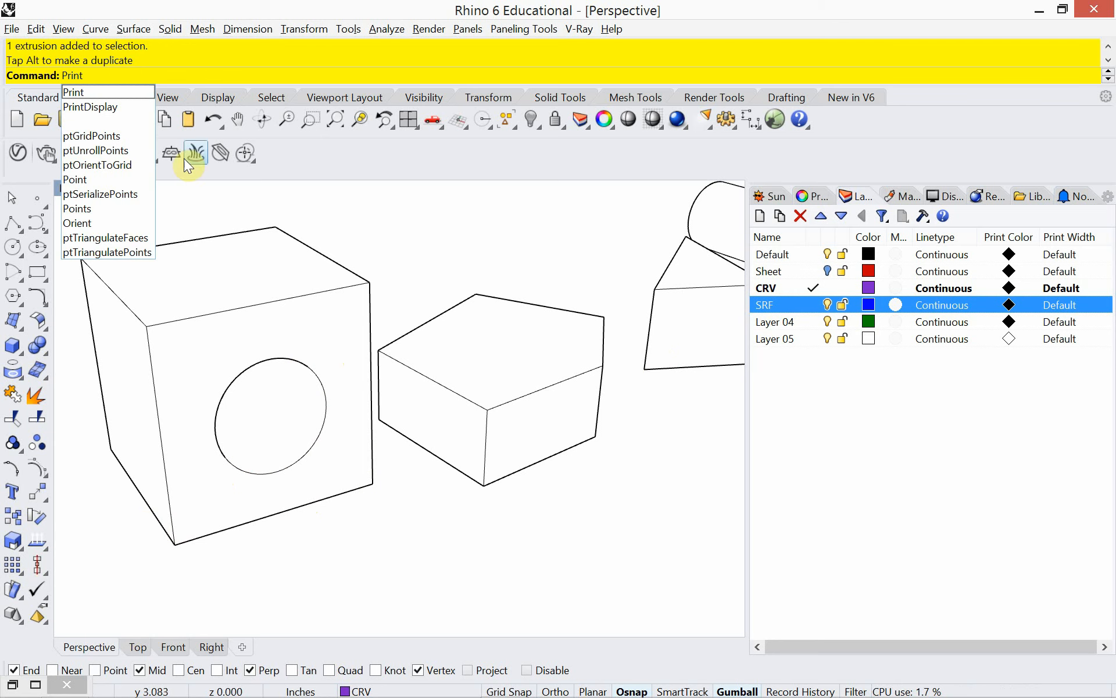
pyautogui.click(118, 108)
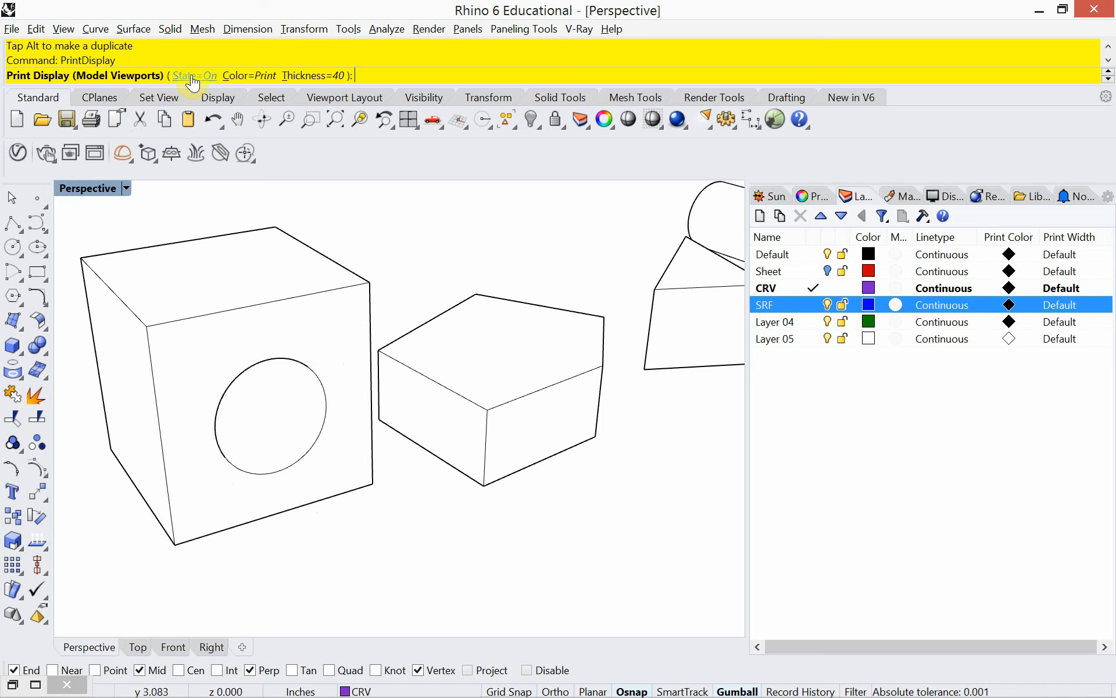
pyautogui.press('Return')
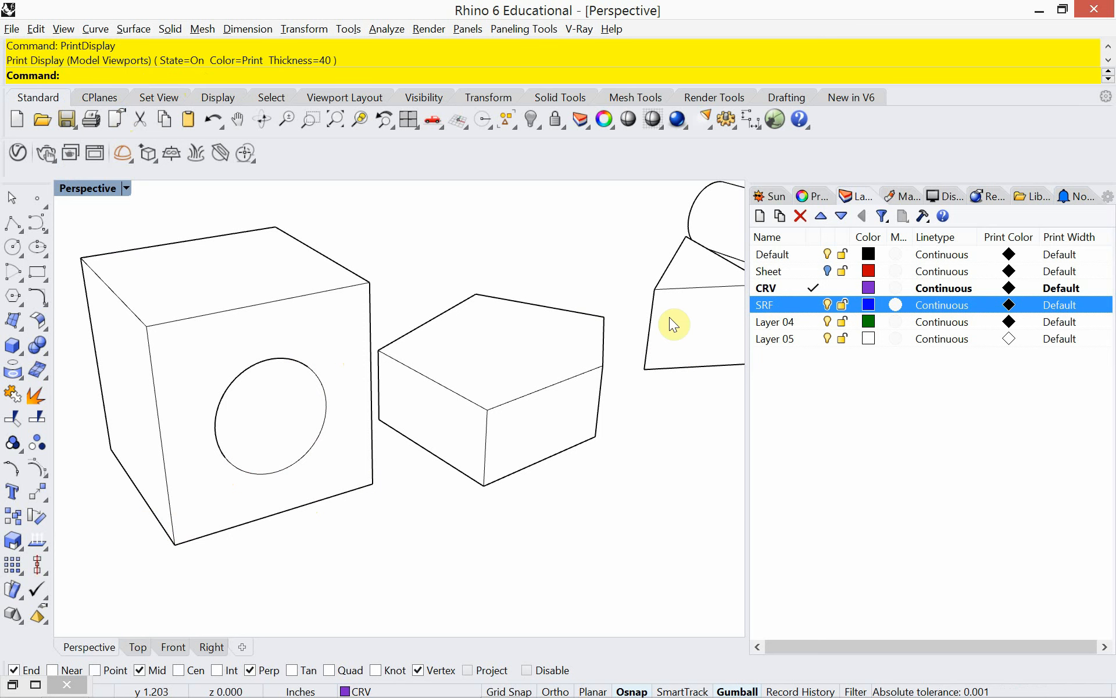
# - Rename Layer 04 as Heavy and make it the current layer
pyautogui.click(786, 324)
pyautogui.click(783, 321)
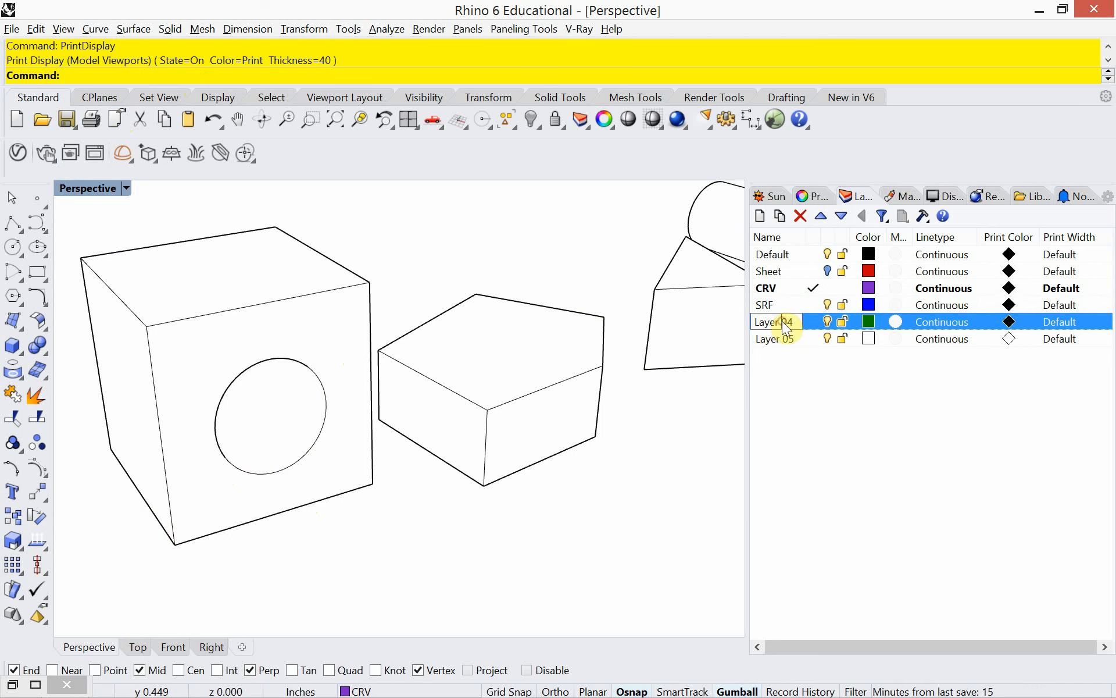
pyautogui.write('H')
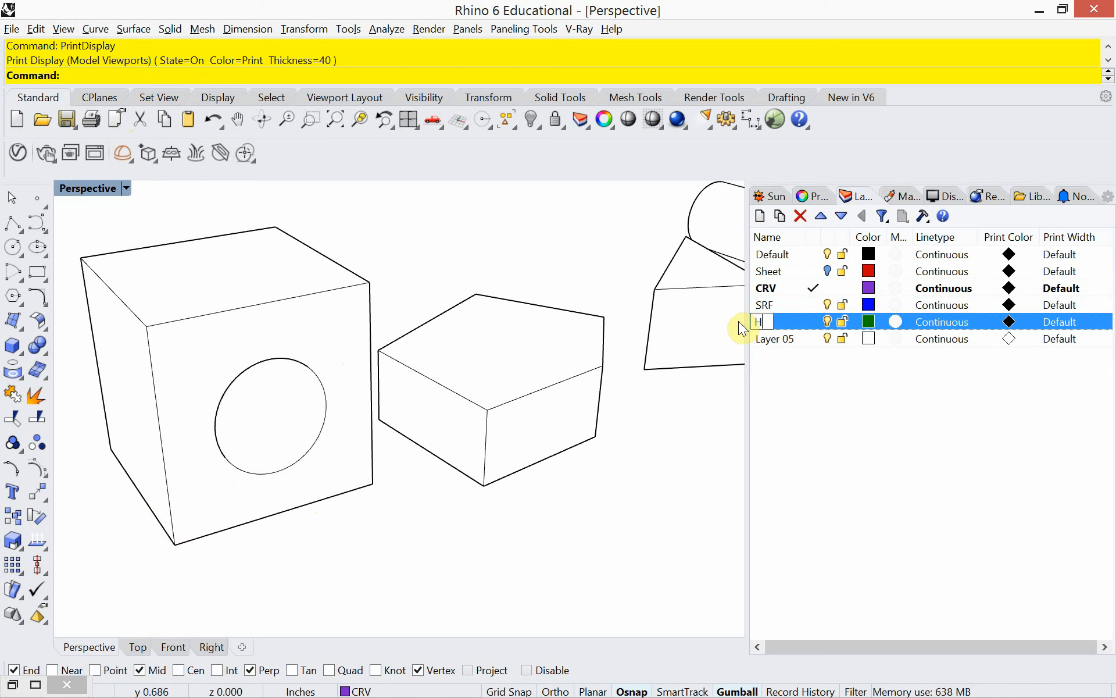
pyautogui.write('eavy')
pyautogui.click(808, 321)
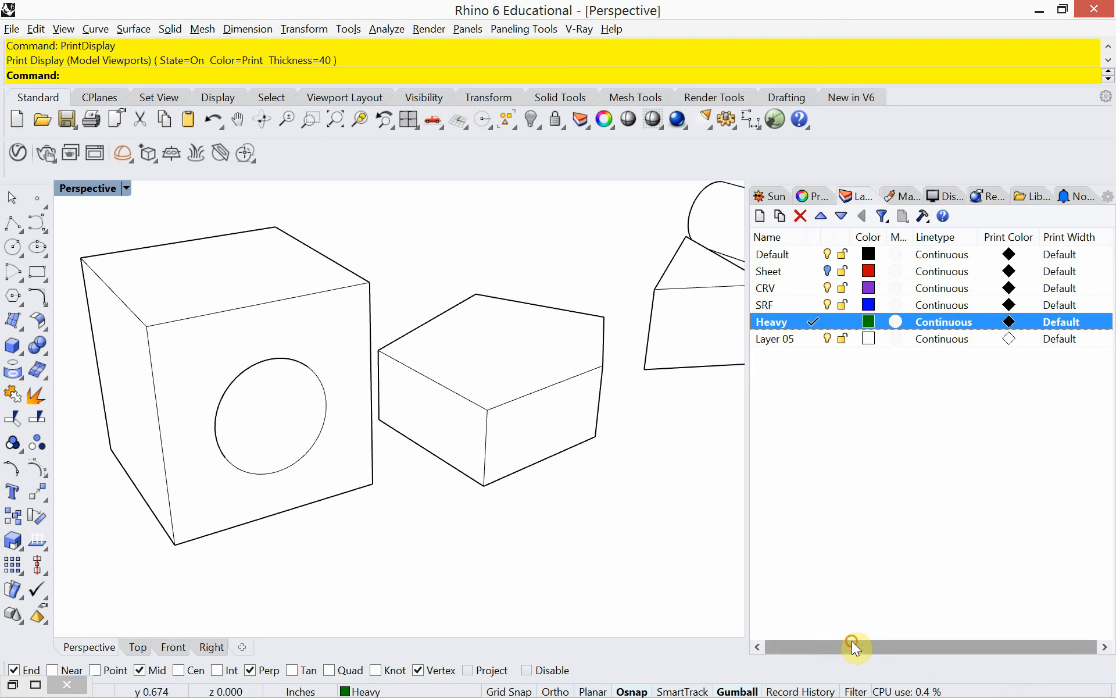
# - Set the print width of the Heavy layer to 0.6 mm
pyautogui.moveTo(852, 641); pyautogui.dragTo(913, 644)
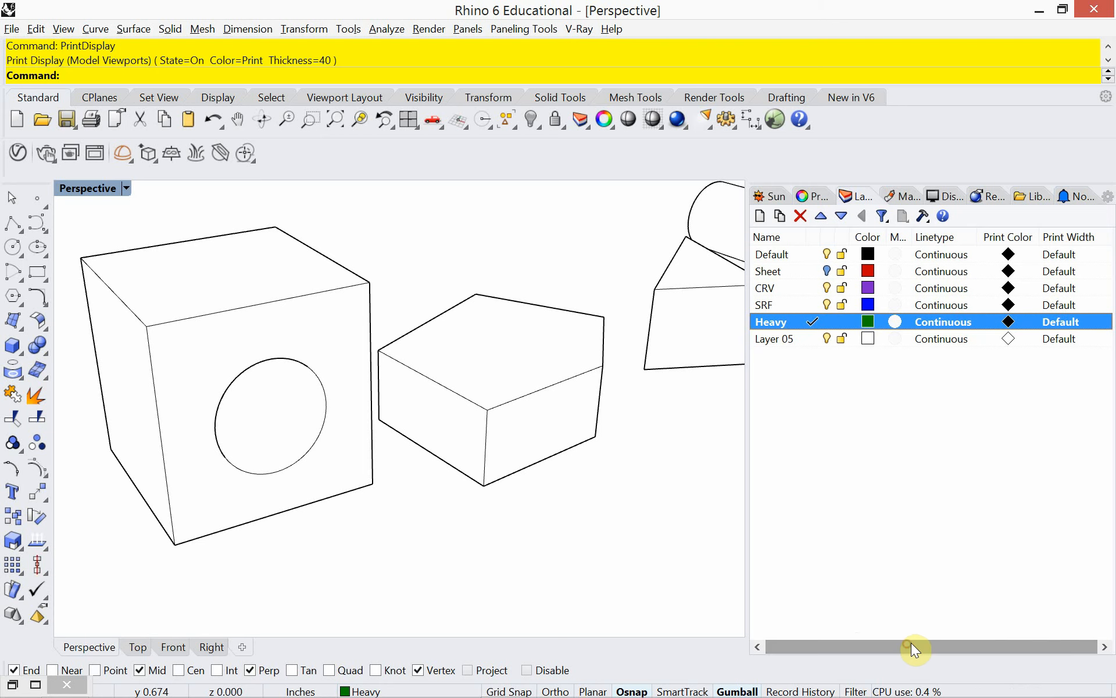
pyautogui.click(1063, 322)
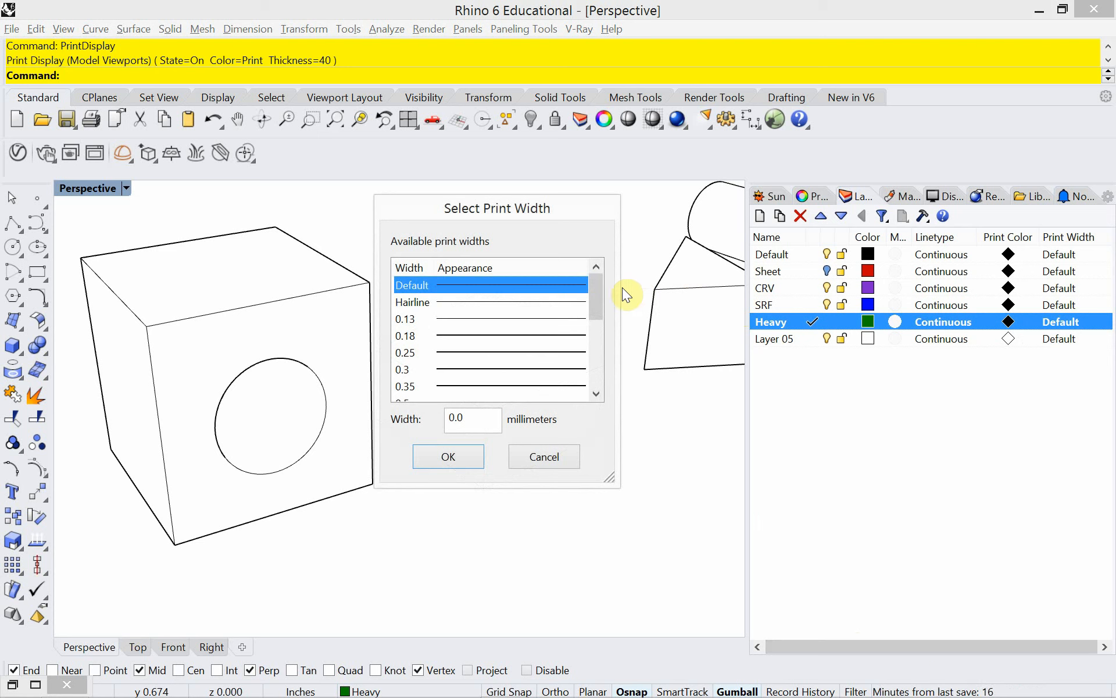
pyautogui.moveTo(596, 301); pyautogui.dragTo(598, 326)
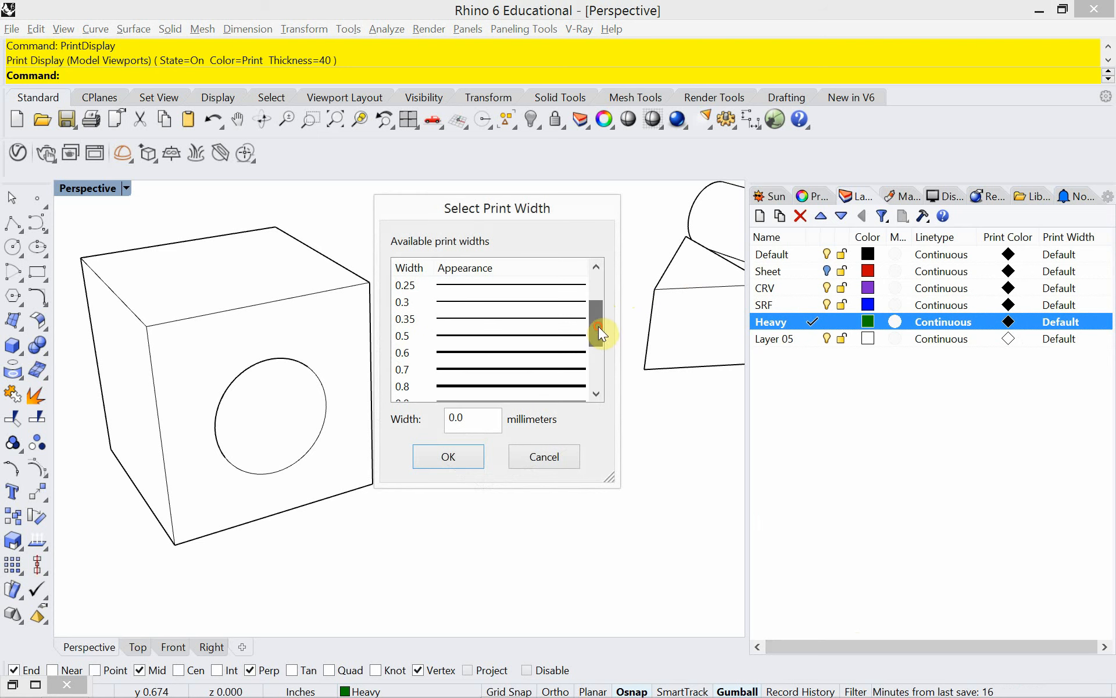
pyautogui.click(459, 352)
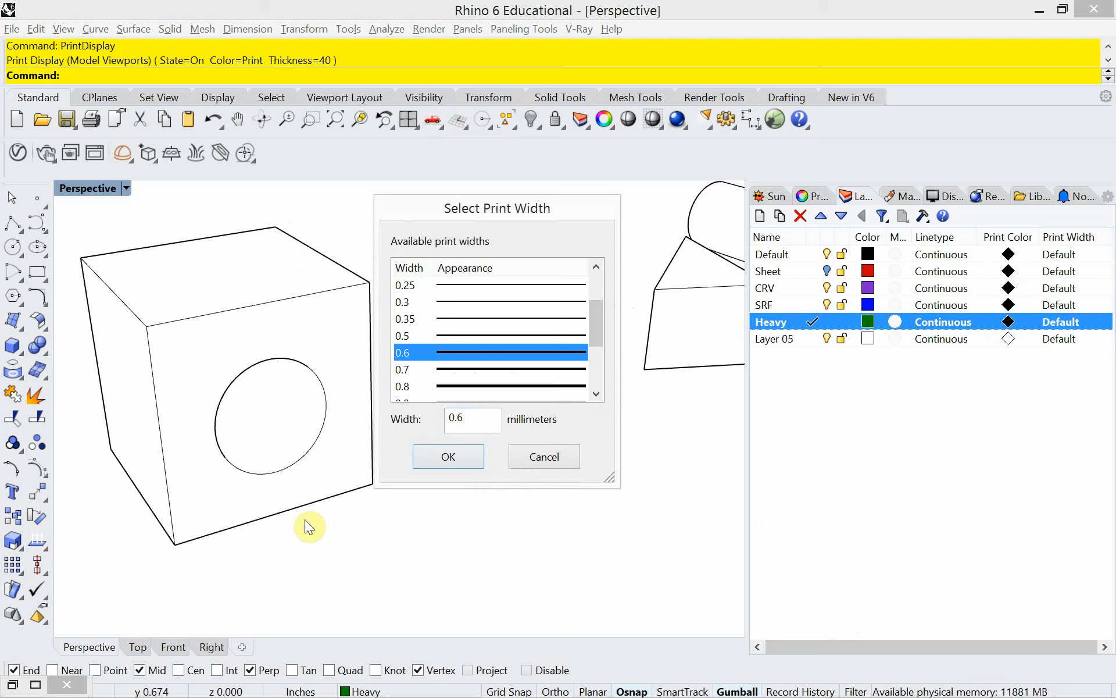
pyautogui.click(456, 455)
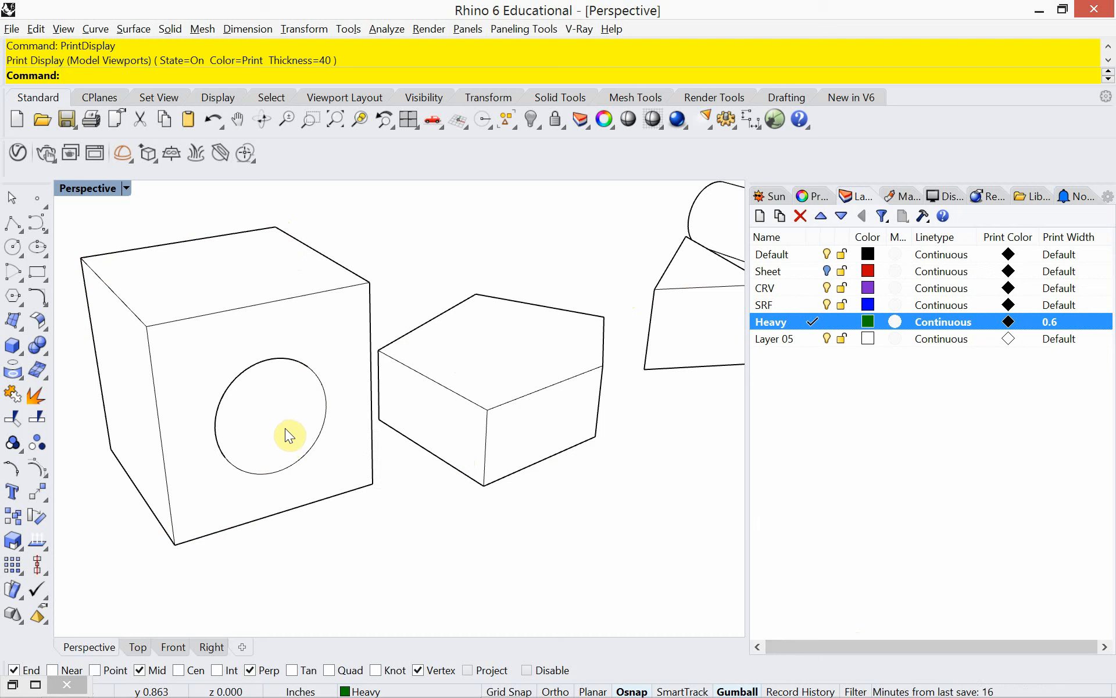
# - Try to duplicate the borders of the box with the hole using DupBorder
pyautogui.write('DupBorder')
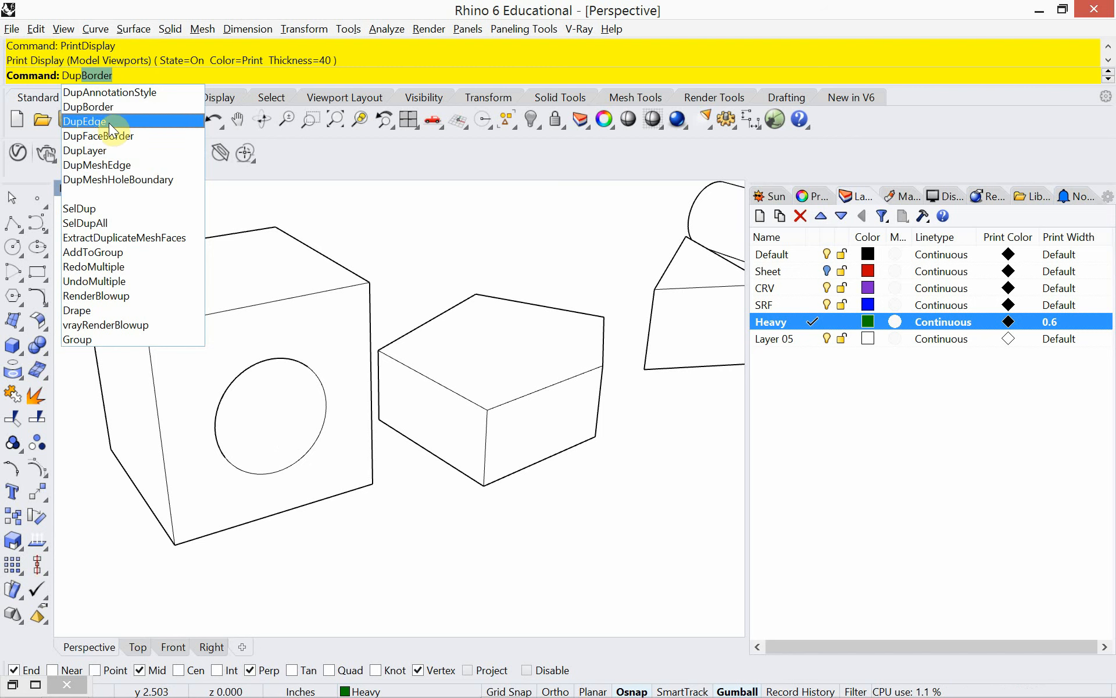
pyautogui.click(108, 106)
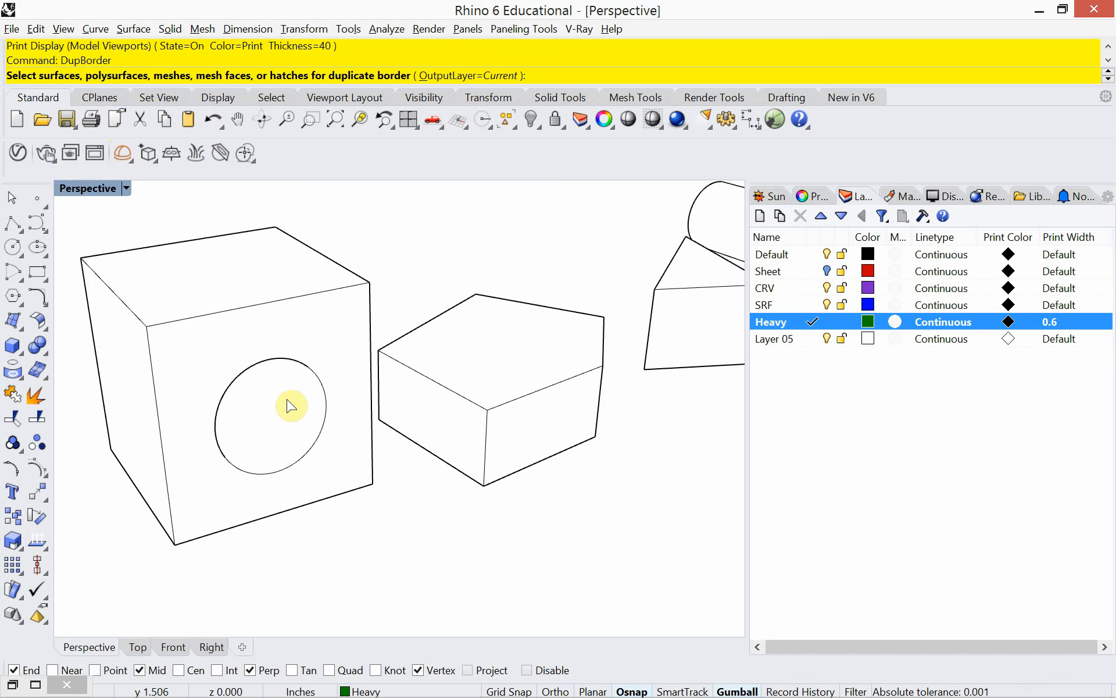
pyautogui.click(328, 435)
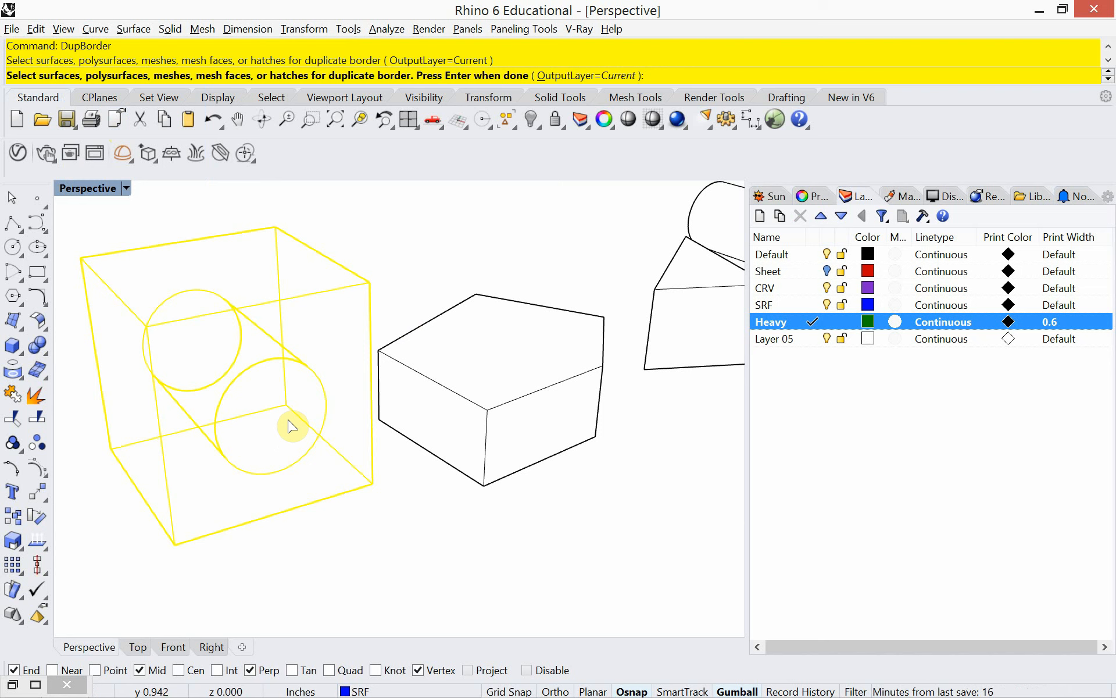
pyautogui.press('Return')
# - Duplicate the circular front edge of the box's hole onto the Heavy layer with DupEdge and deselect the new curve
pyautogui.write('DupBorder')
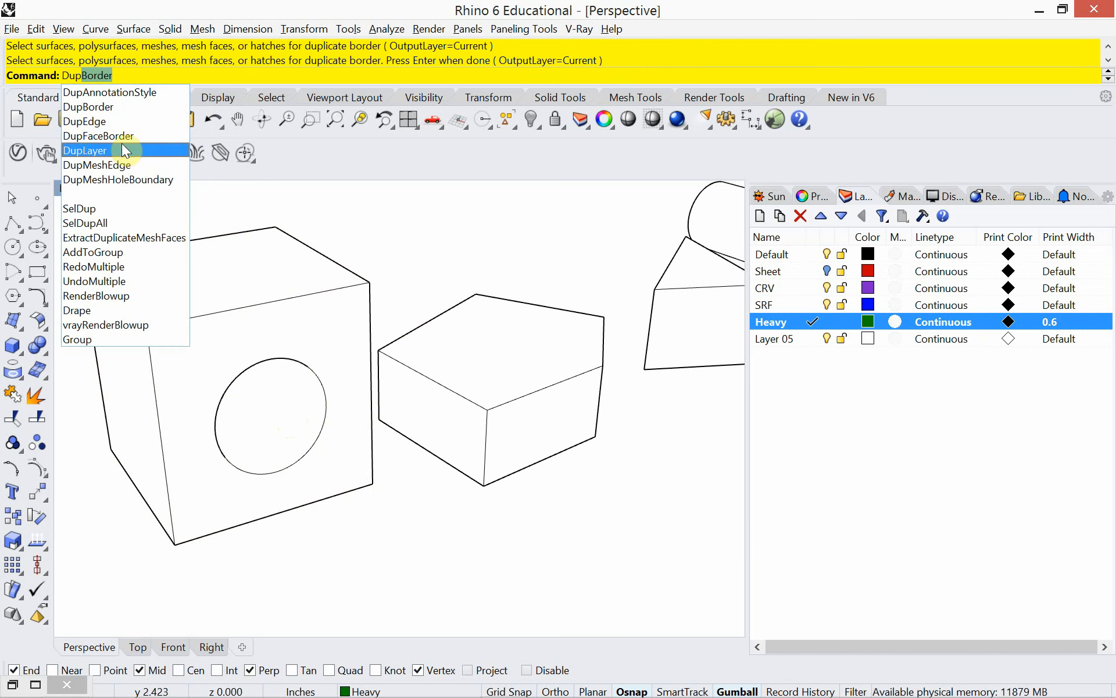
pyautogui.click(117, 120)
pyautogui.click(324, 431)
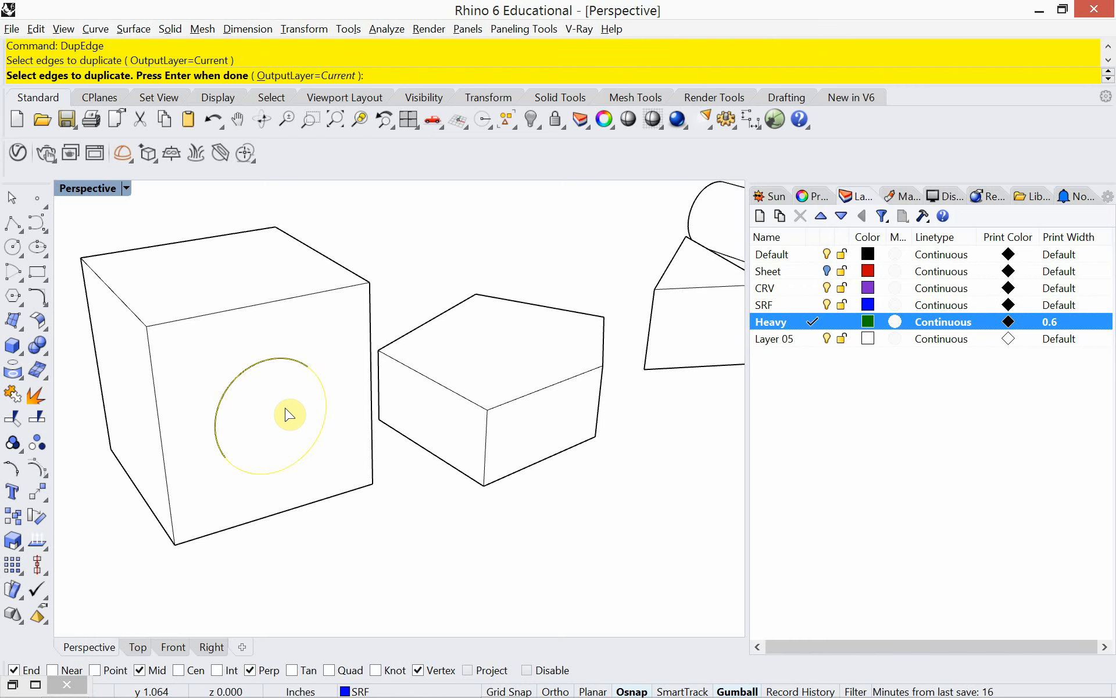
pyautogui.press('Return')
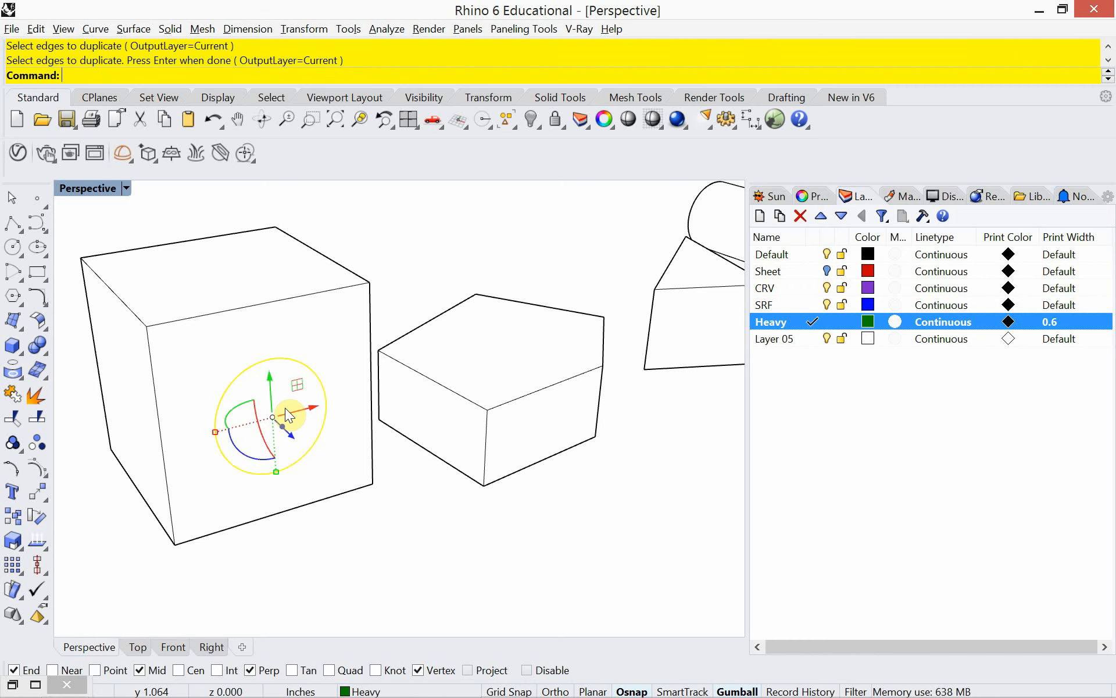
pyautogui.press('Escape')
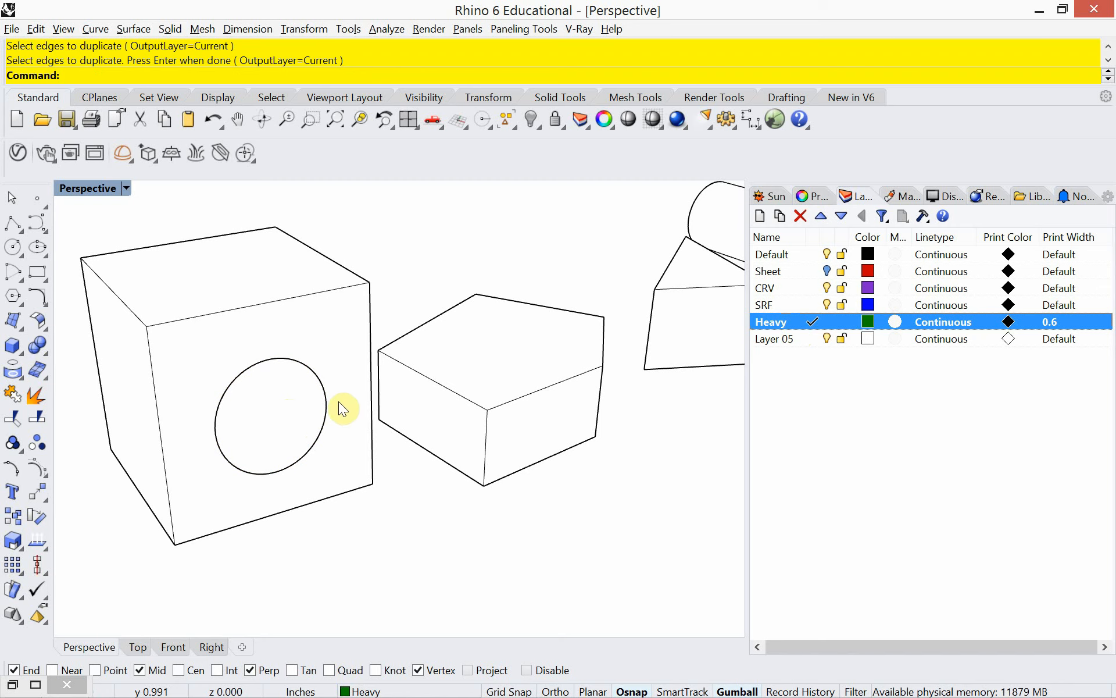
# - Switch the Perspective viewport from Pen to Technical display mode
pyautogui.moveTo(309, 440)
pyautogui.mouseDown(button='right')
pyautogui.moveTo(296, 411)
pyautogui.moveTo(306, 417)
pyautogui.mouseUp(button='right')
pyautogui.scroll(-4, 191, 376)
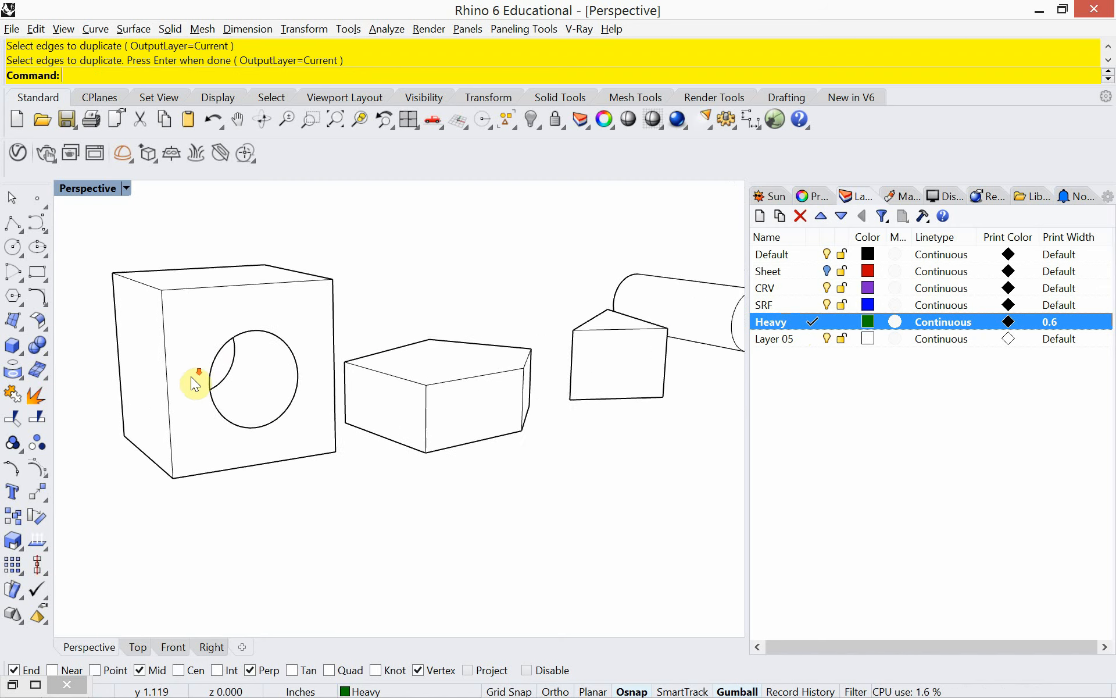
pyautogui.moveTo(402, 400); pyautogui.dragTo(411, 402, button='right')
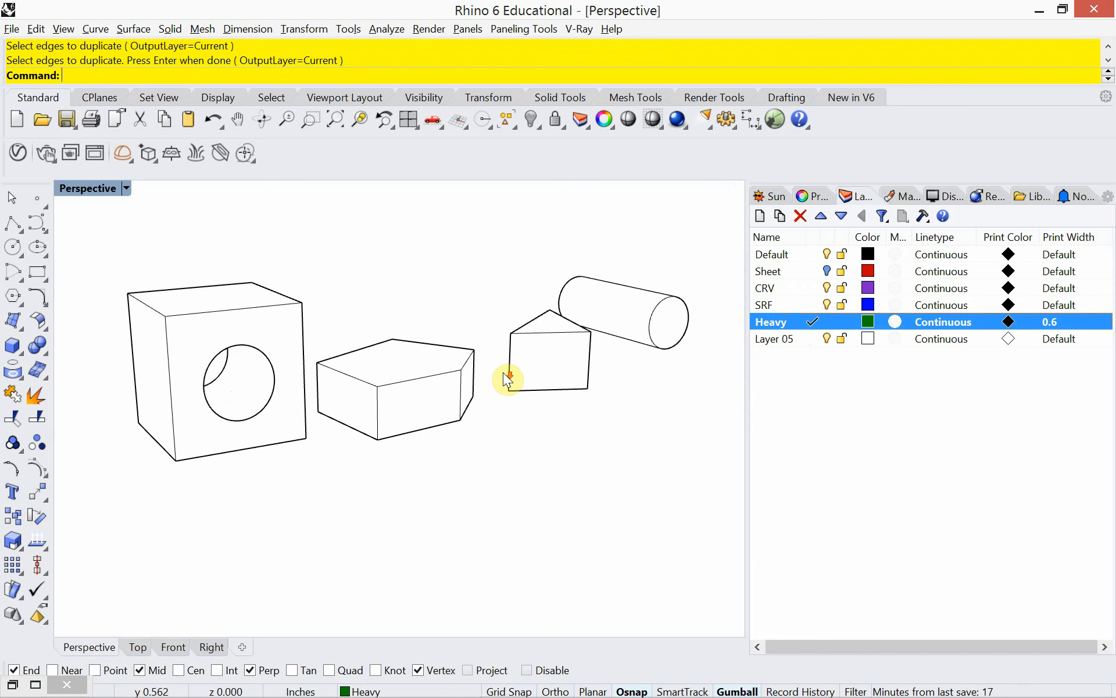
pyautogui.moveTo(504, 376)
pyautogui.mouseDown(button='right')
pyautogui.moveTo(525, 391)
pyautogui.moveTo(593, 361)
pyautogui.moveTo(481, 351)
pyautogui.moveTo(494, 368)
pyautogui.mouseUp(button='right')
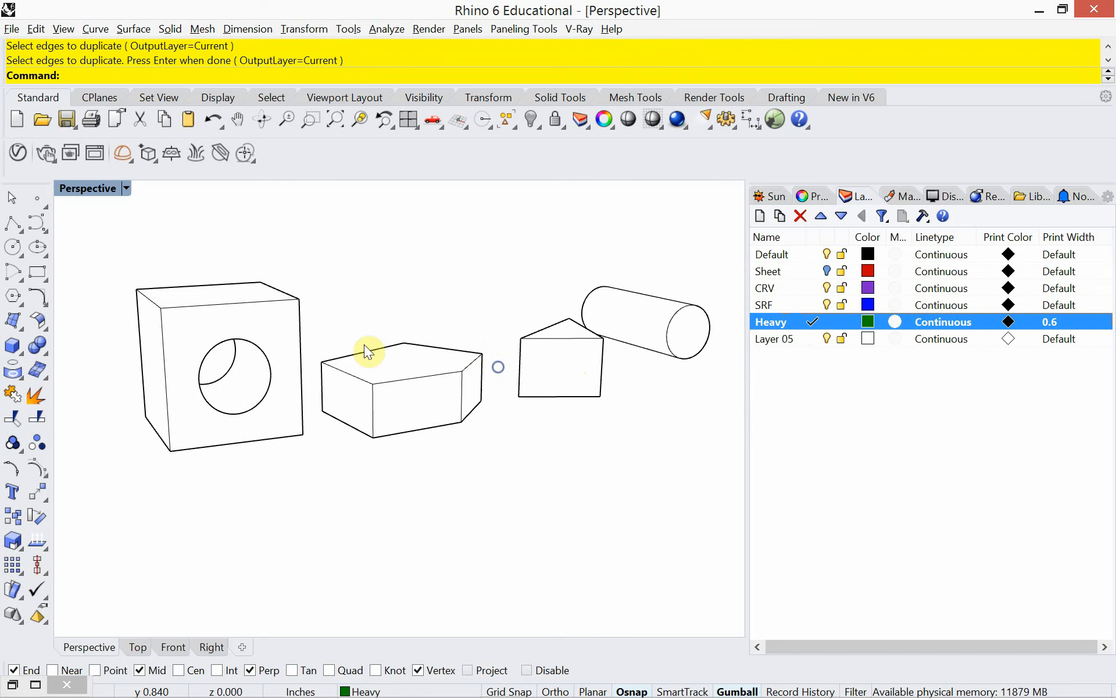
pyautogui.click(126, 188)
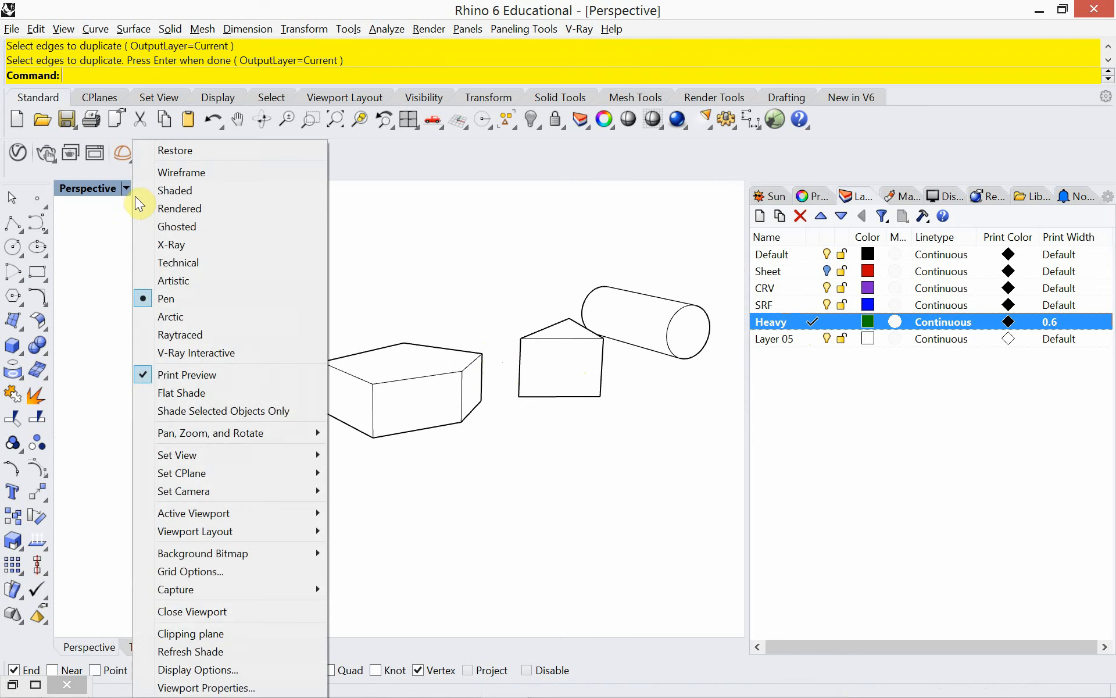
pyautogui.click(176, 262)
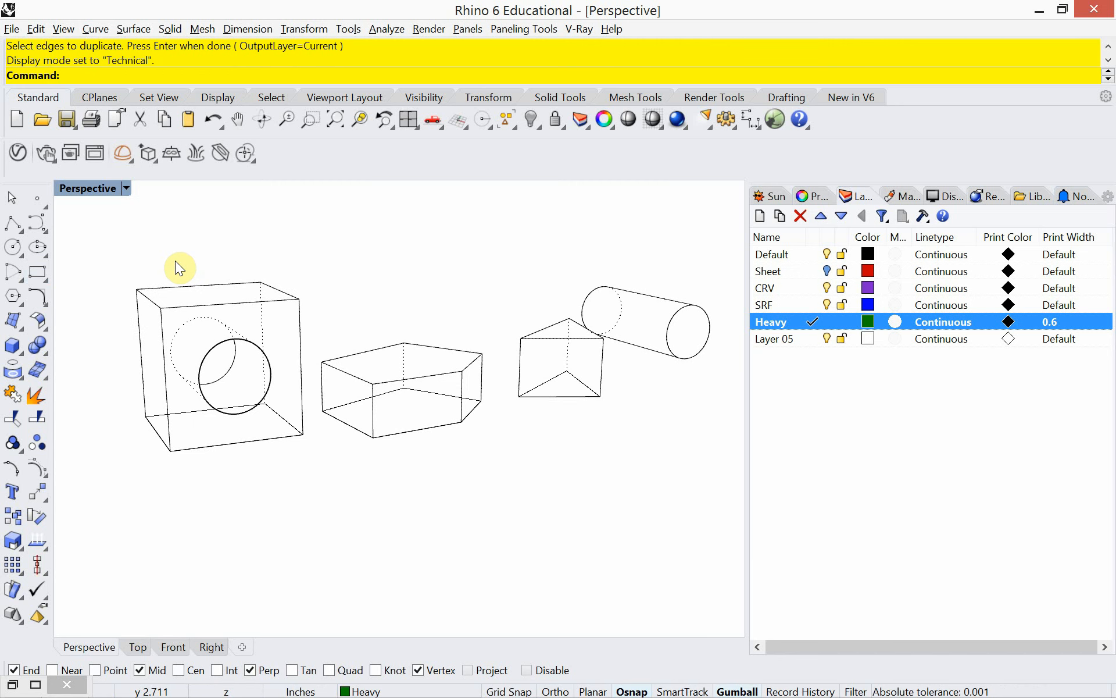
pyautogui.moveTo(269, 314); pyautogui.dragTo(332, 356, button='right')
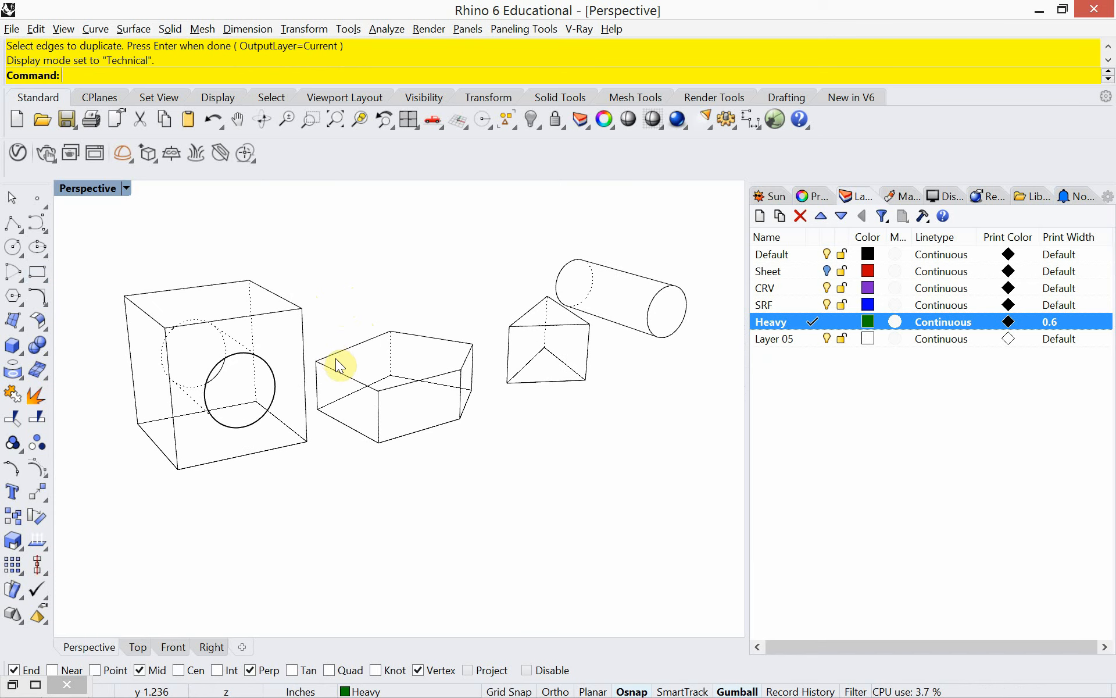
# - Run Grasshopper to review the topic list in the Rhino_Extrude file and minimize its window
pyautogui.write('Grasshopper')
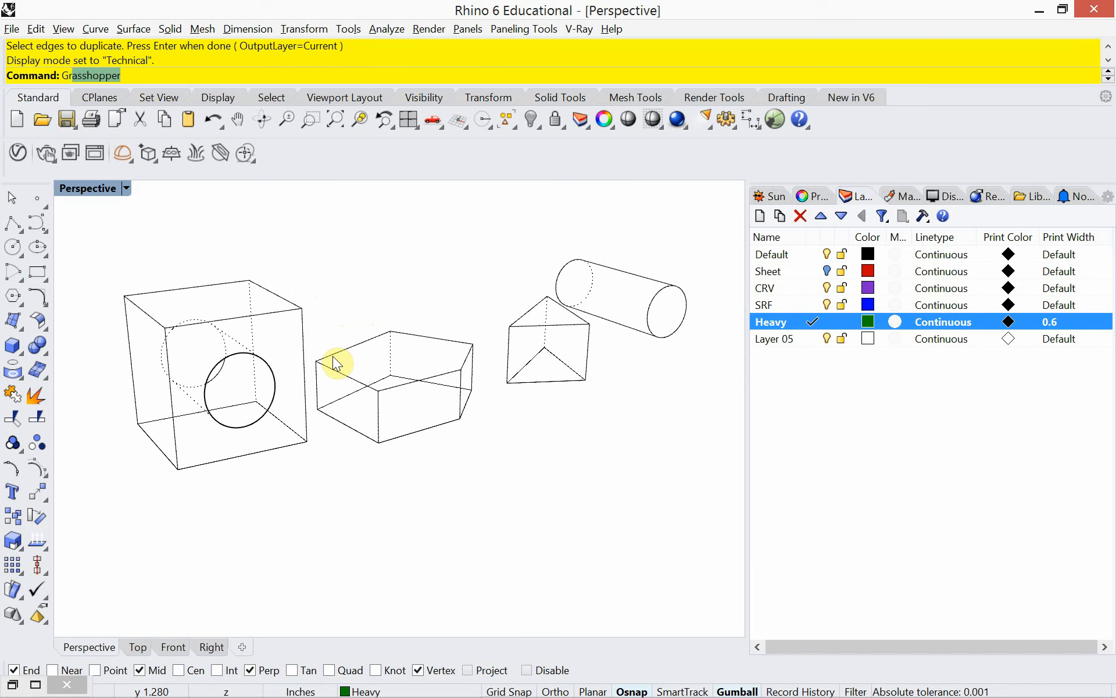
pyautogui.press('Return')
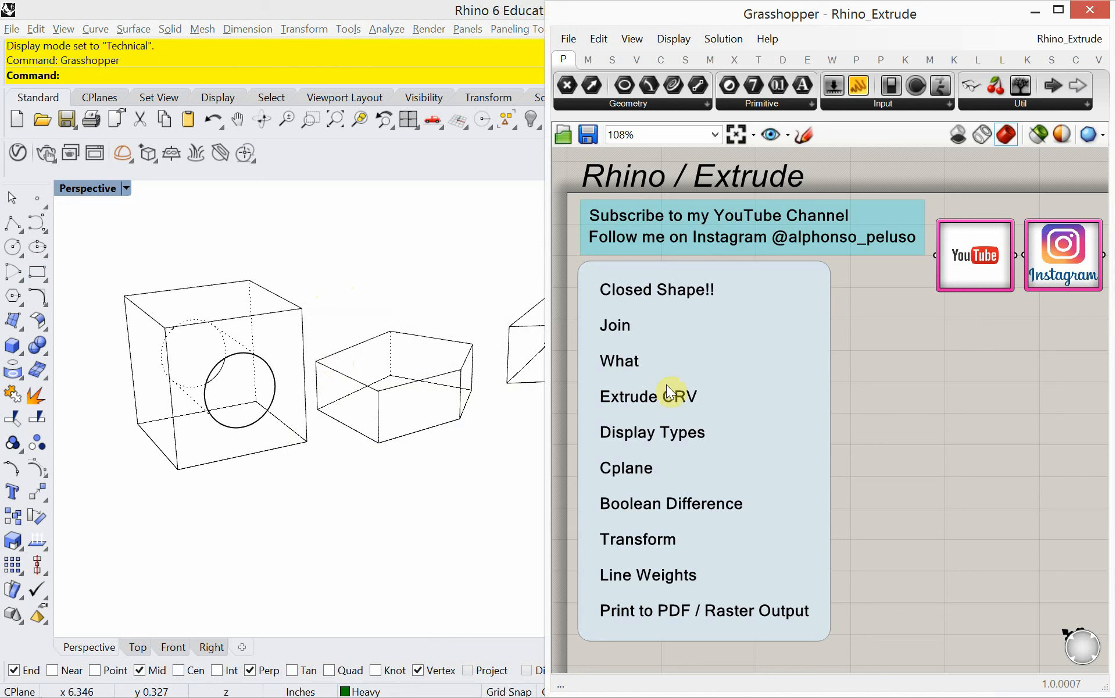
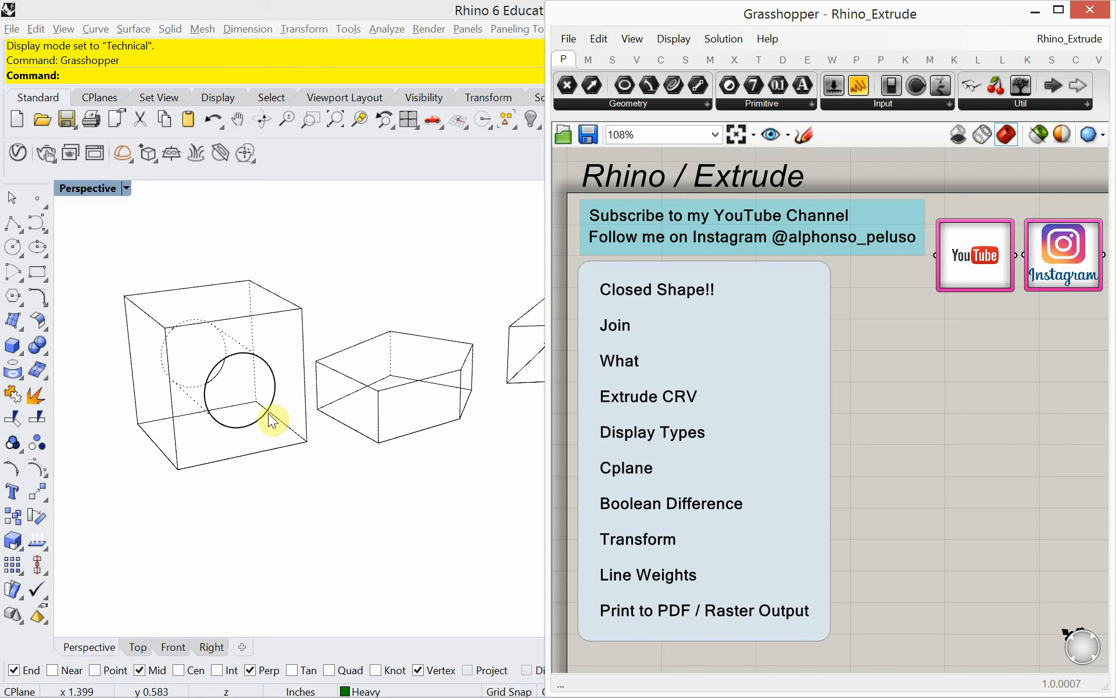
pyautogui.click(1034, 12)
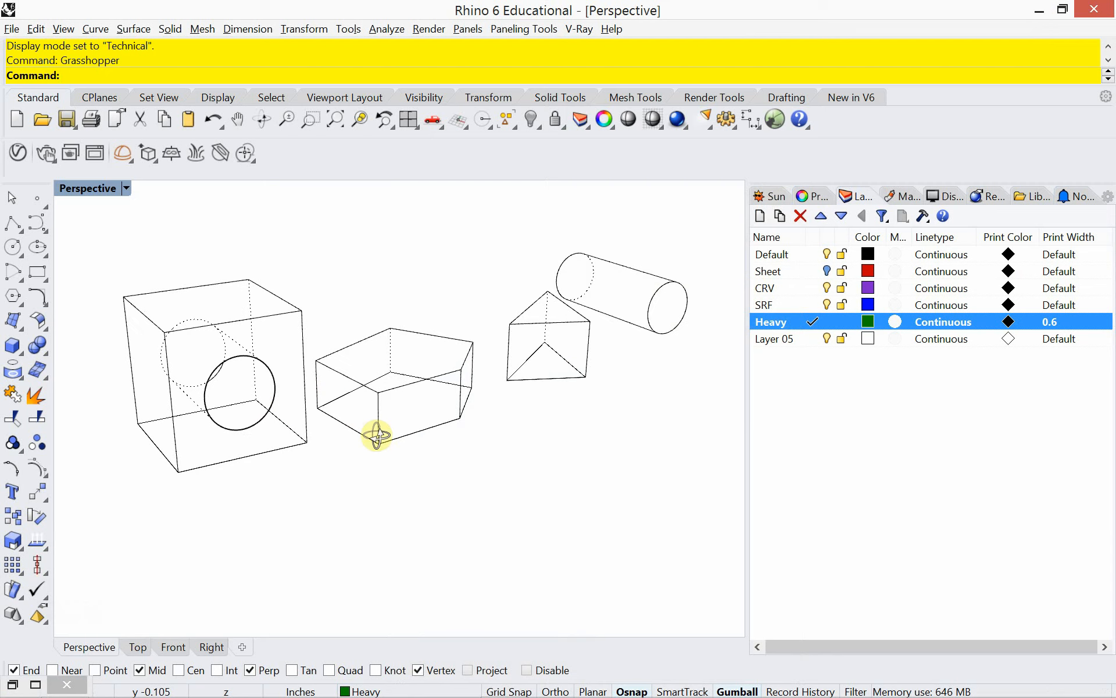
# - Turn the Sheet layer on to check the sheet outline beneath the solids and turn it off again
pyautogui.keyDown('shift'); pyautogui.moveTo(375, 436); pyautogui.dragTo(352, 484, button='right'); pyautogui.keyUp('shift')
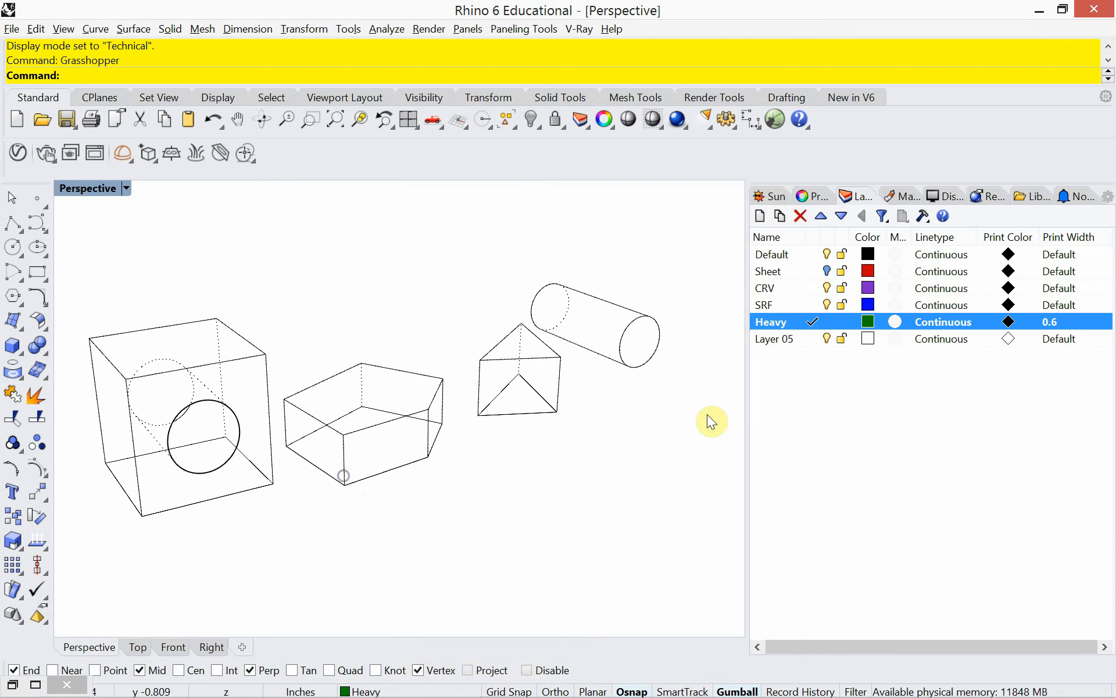
pyautogui.click(825, 271)
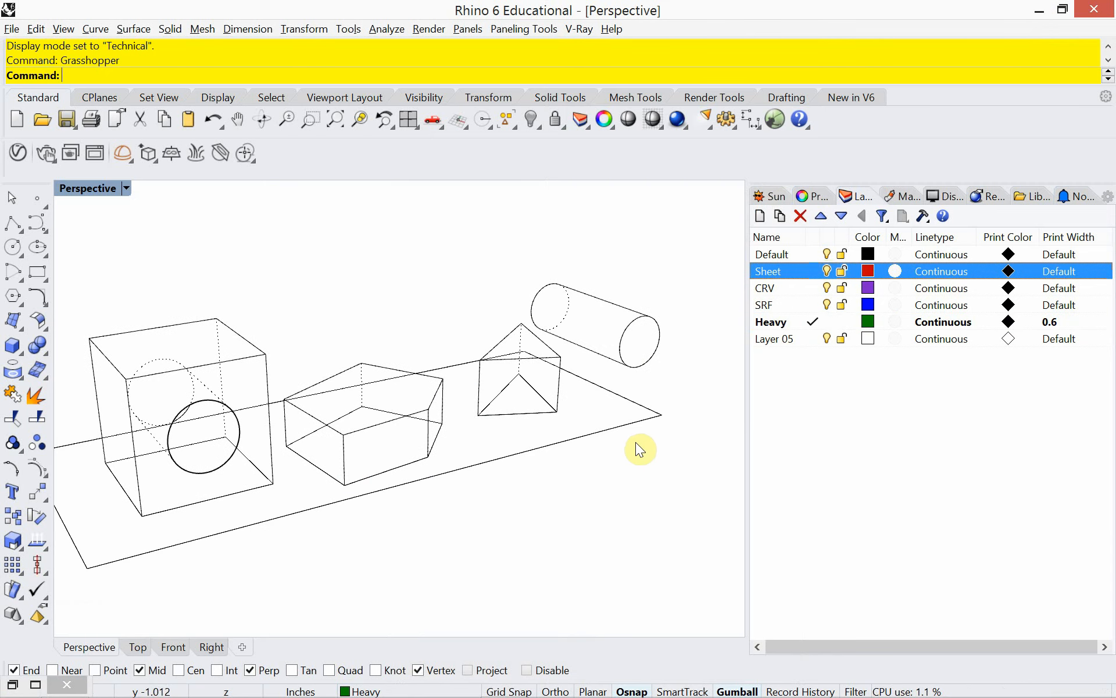
pyautogui.click(826, 270)
pyautogui.click(827, 270)
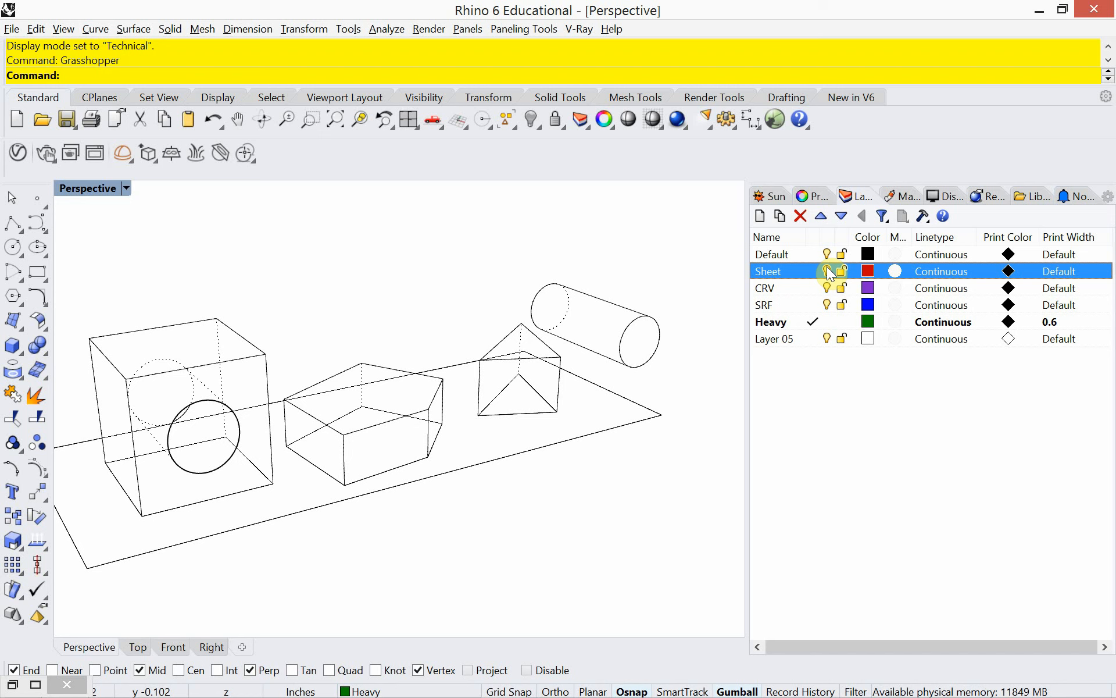
pyautogui.click(827, 269)
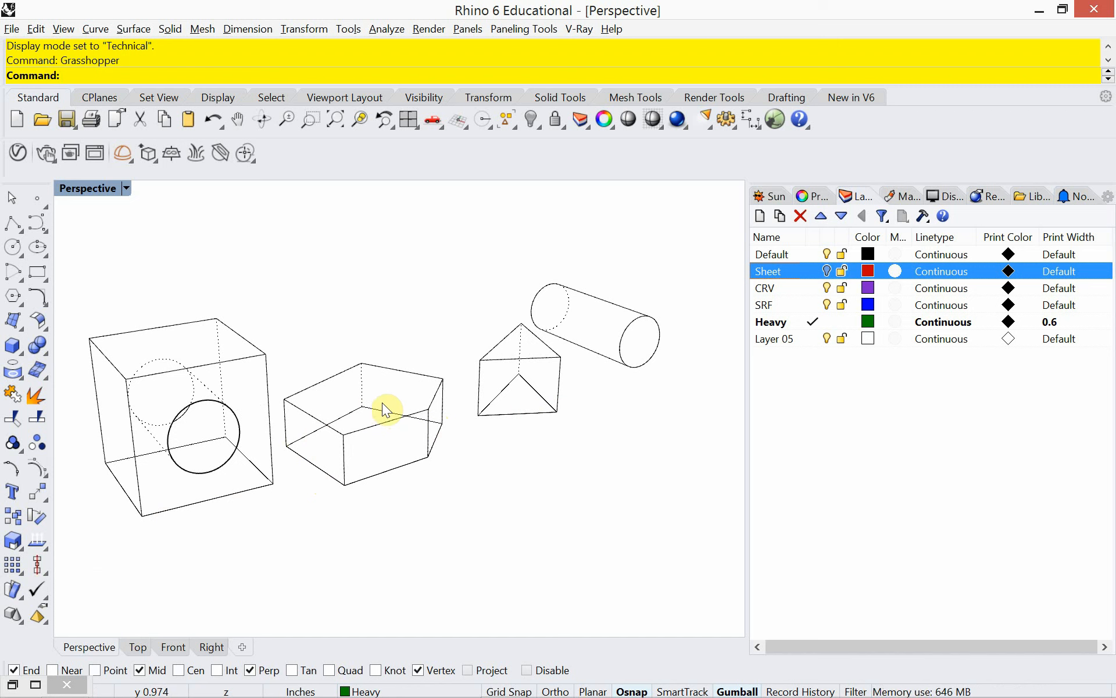
# - Turn off the CRV layer, toggling Sheet on for comparison and leaving both layers hidden
pyautogui.click(830, 288)
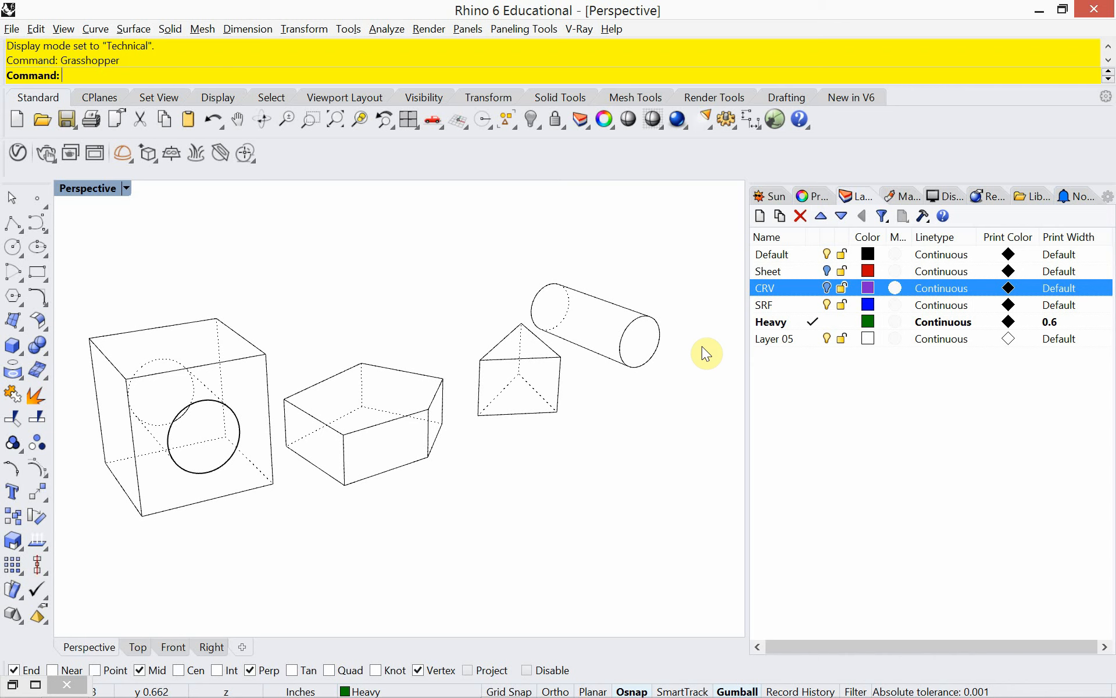
pyautogui.click(826, 271)
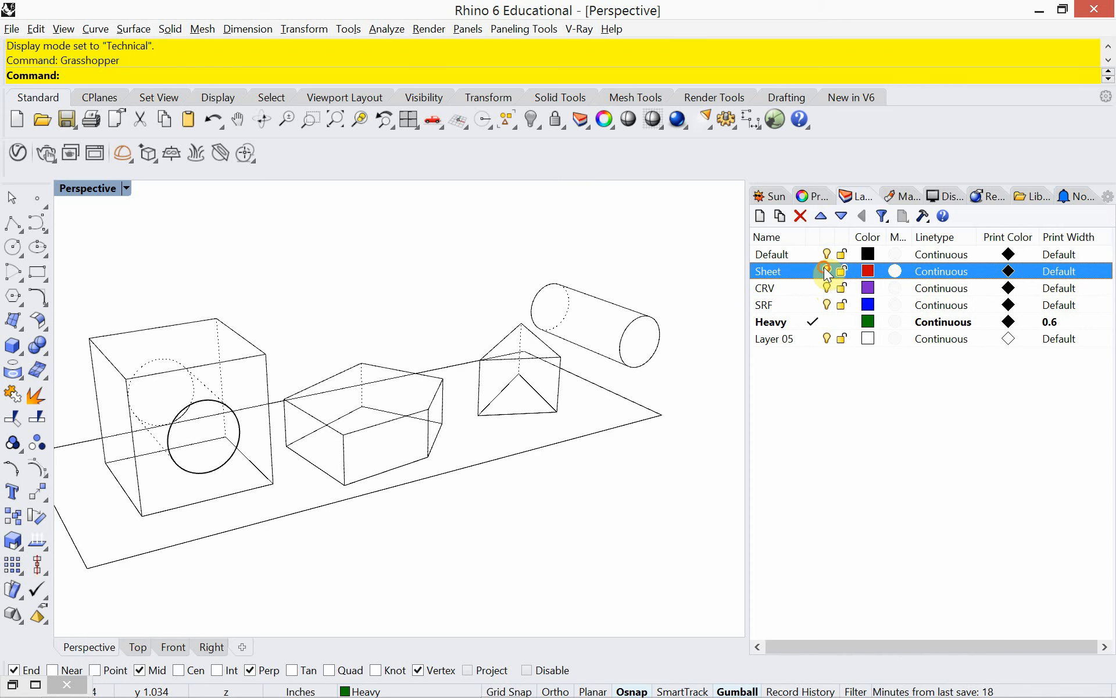
pyautogui.click(826, 271)
pyautogui.click(826, 286)
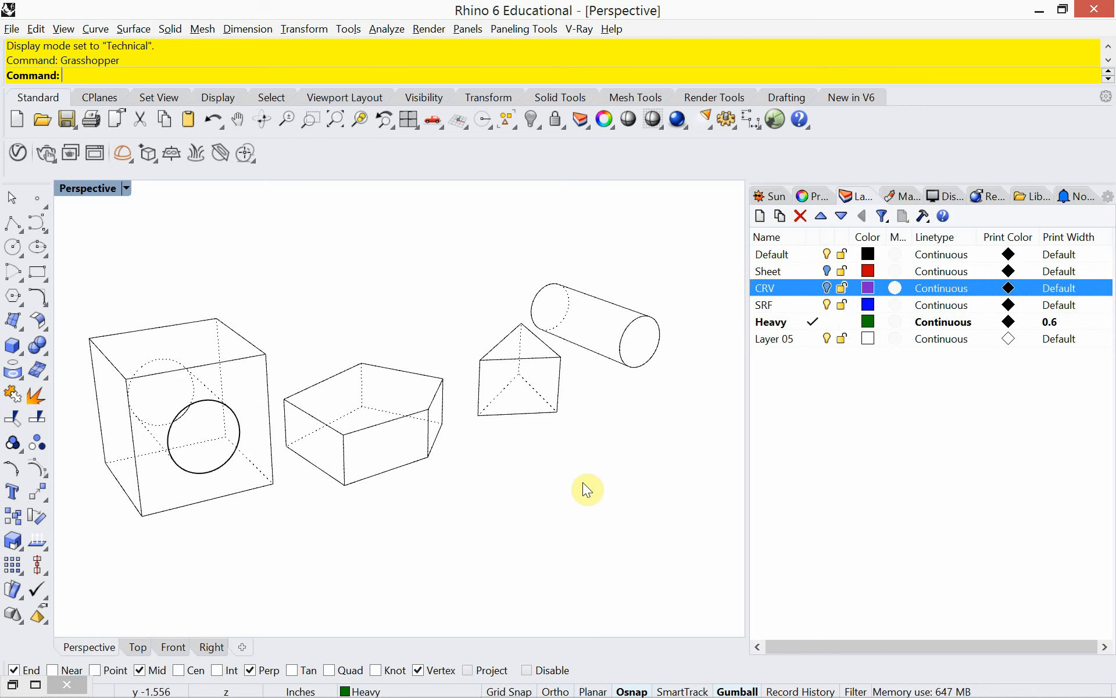
# - Inspect the solids' dotted hidden lines from several angles and briefly show the Sheet layer before hiding it again
pyautogui.moveTo(570, 486)
pyautogui.mouseDown(button='right')
pyautogui.moveTo(543, 479)
pyautogui.moveTo(538, 459)
pyautogui.moveTo(576, 442)
pyautogui.moveTo(616, 451)
pyautogui.moveTo(601, 481)
pyautogui.moveTo(552, 485)
pyautogui.moveTo(486, 465)
pyautogui.moveTo(561, 479)
pyautogui.mouseUp(button='right')
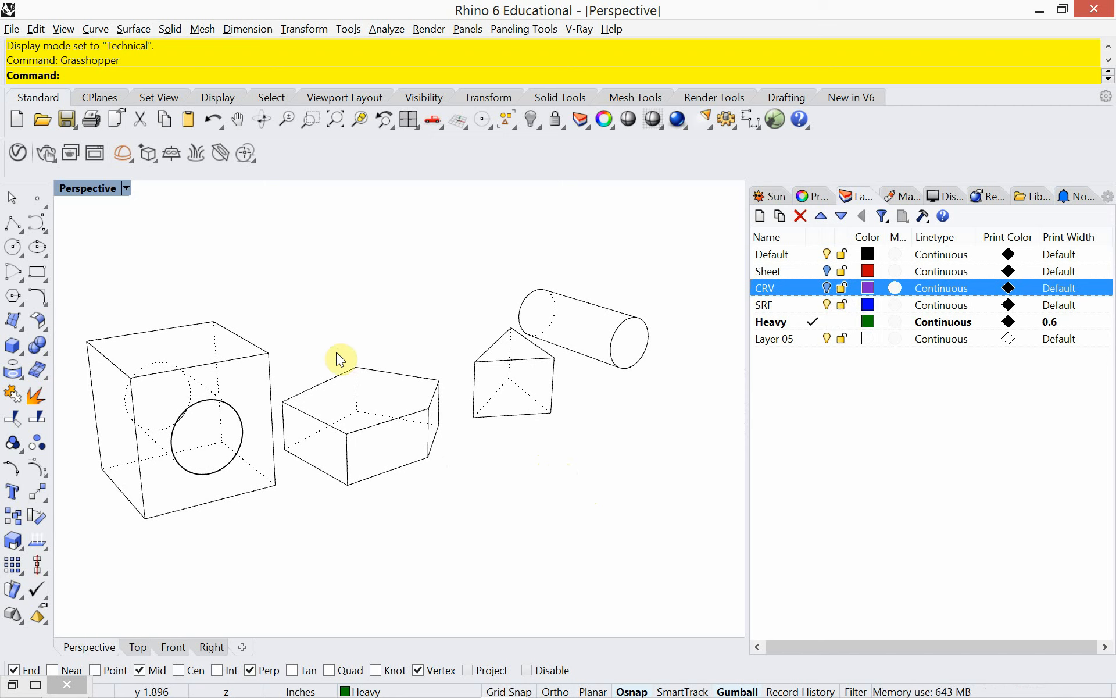
pyautogui.scroll(2, 325, 352)
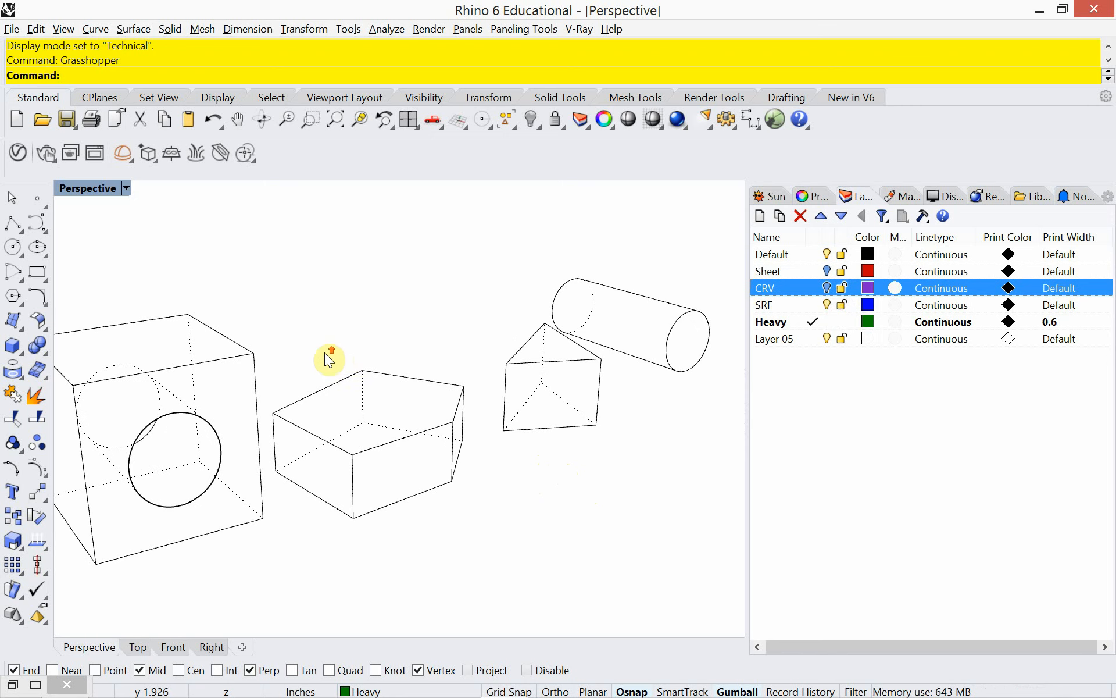
pyautogui.moveTo(348, 349)
pyautogui.mouseDown(button='right')
pyautogui.moveTo(387, 363)
pyautogui.moveTo(382, 328)
pyautogui.moveTo(357, 336)
pyautogui.mouseUp(button='right')
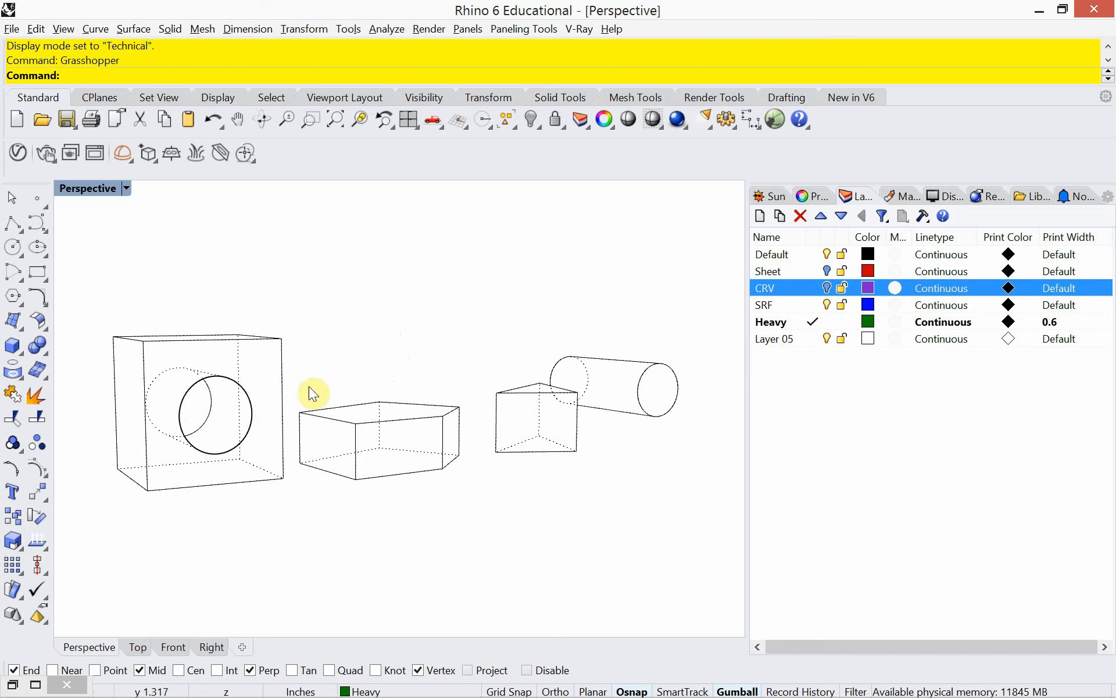
pyautogui.moveTo(336, 378); pyautogui.dragTo(339, 391, button='right')
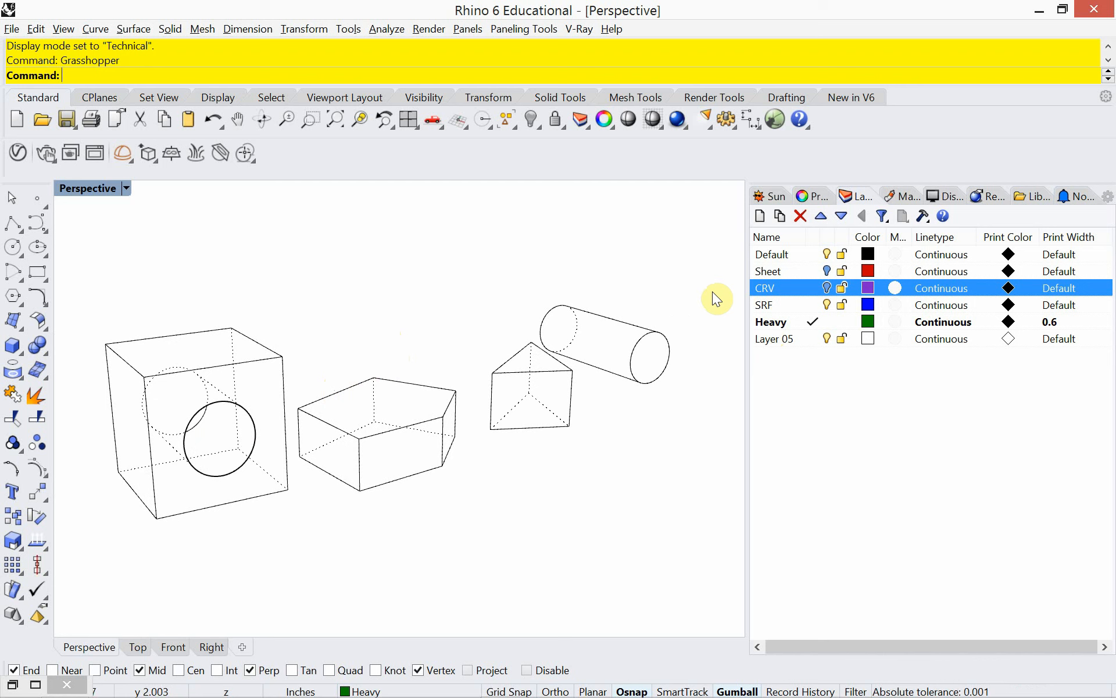
pyautogui.click(826, 271)
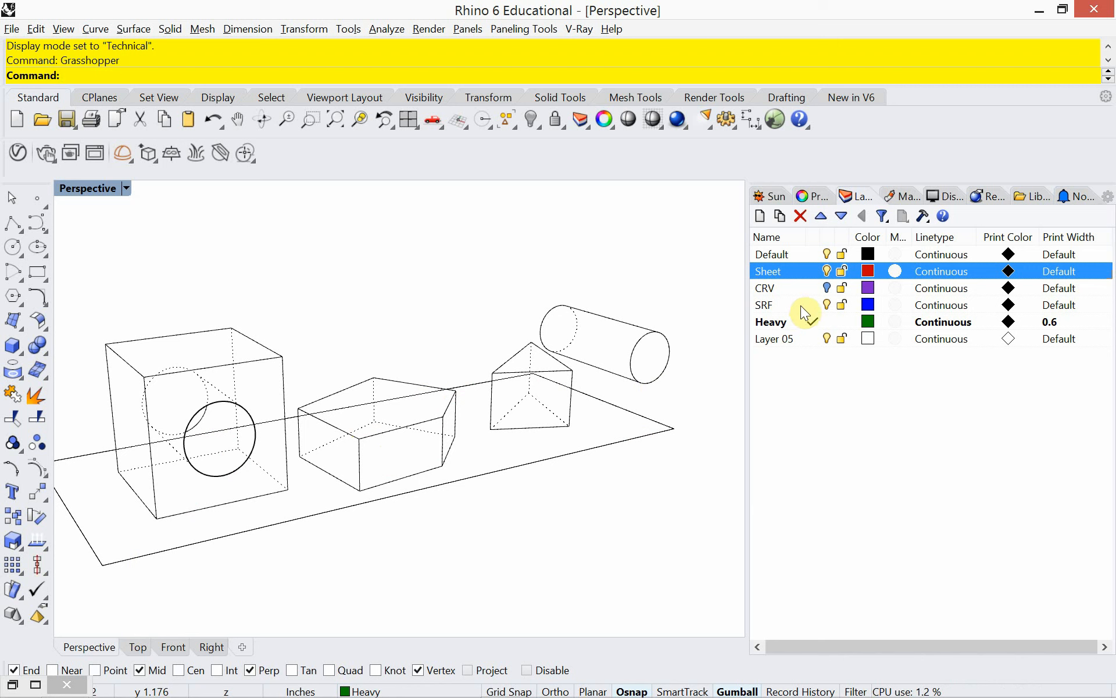
pyautogui.click(826, 271)
pyautogui.click(827, 288)
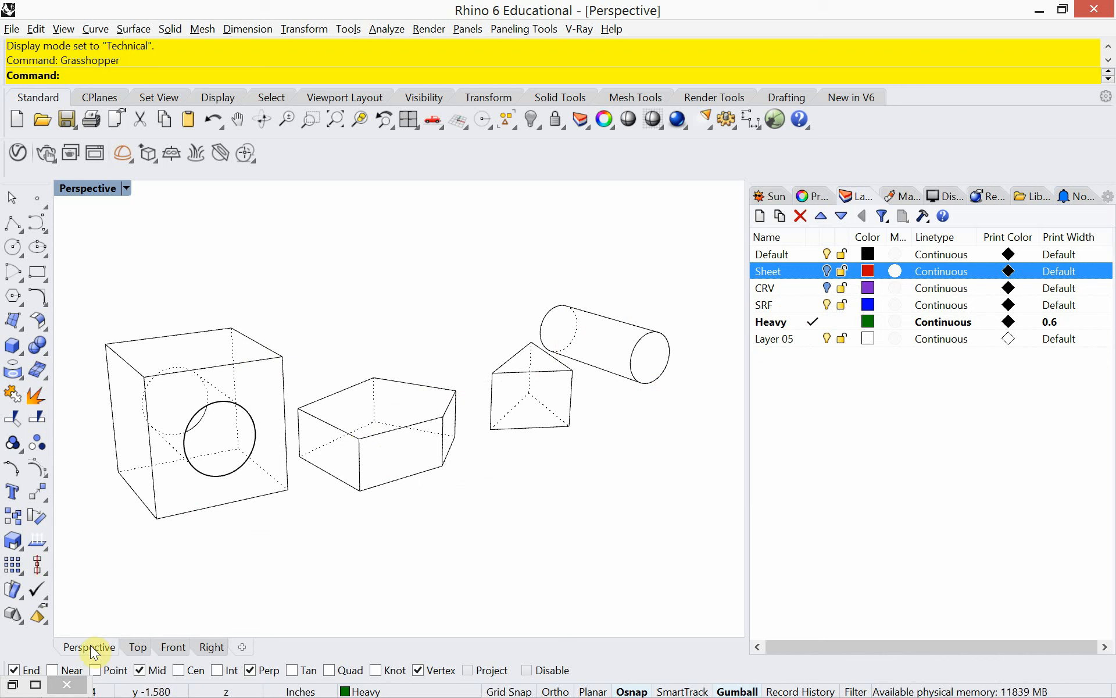
# - In the Top view, copy the cube with its circle, pentagonal prism, triangular prism and cylinder to a row up and left of the originals
pyautogui.click(136, 646)
pyautogui.scroll(-1, 247, 491)
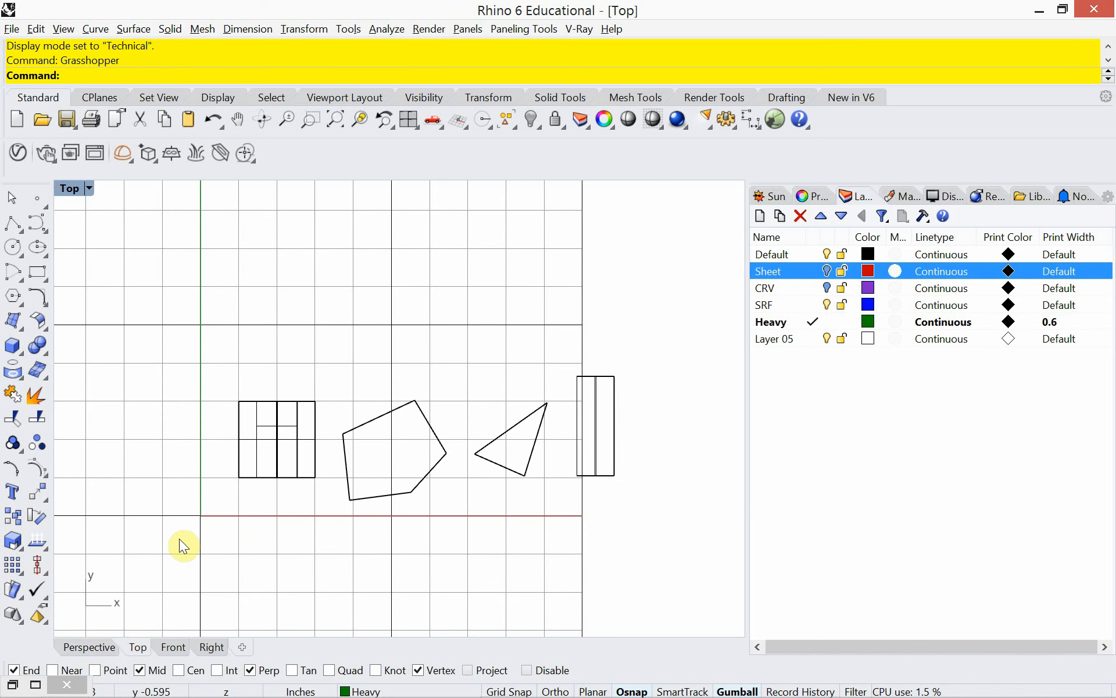
pyautogui.moveTo(155, 537); pyautogui.dragTo(663, 341)
pyautogui.write('copy')
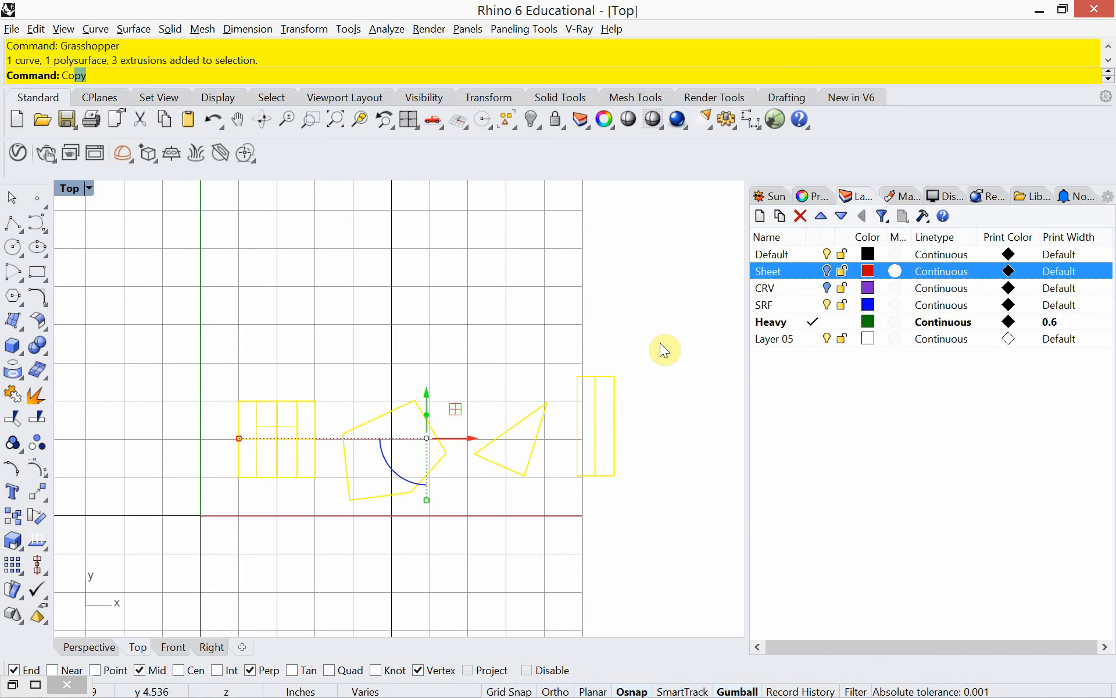
pyautogui.press('Return')
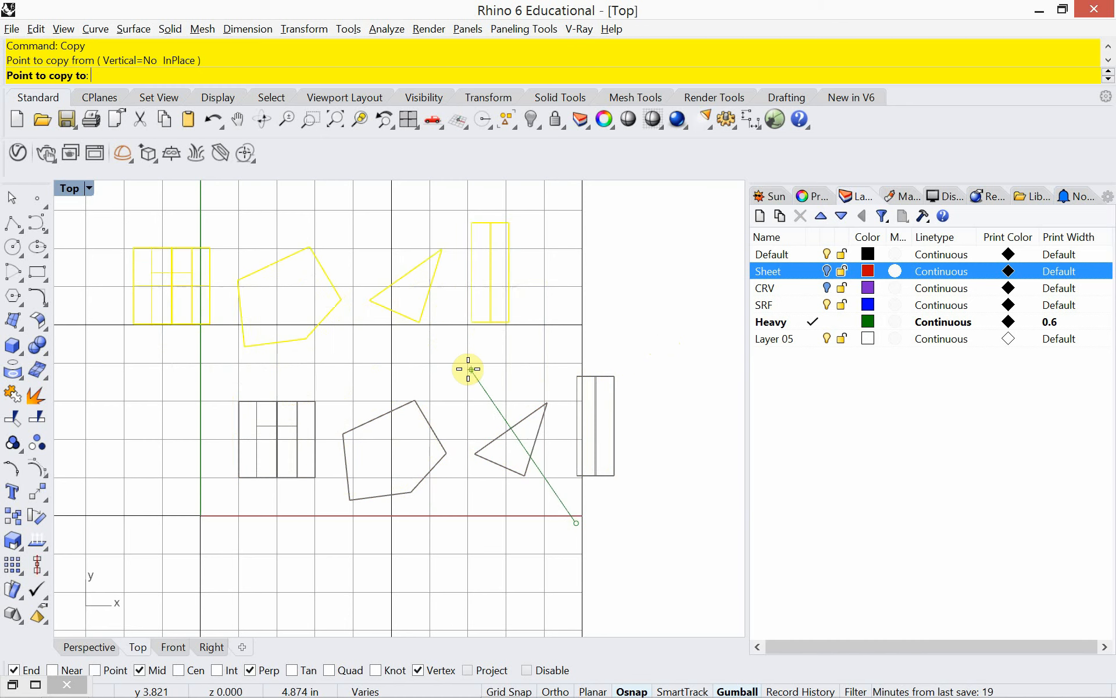
pyautogui.click(506, 398)
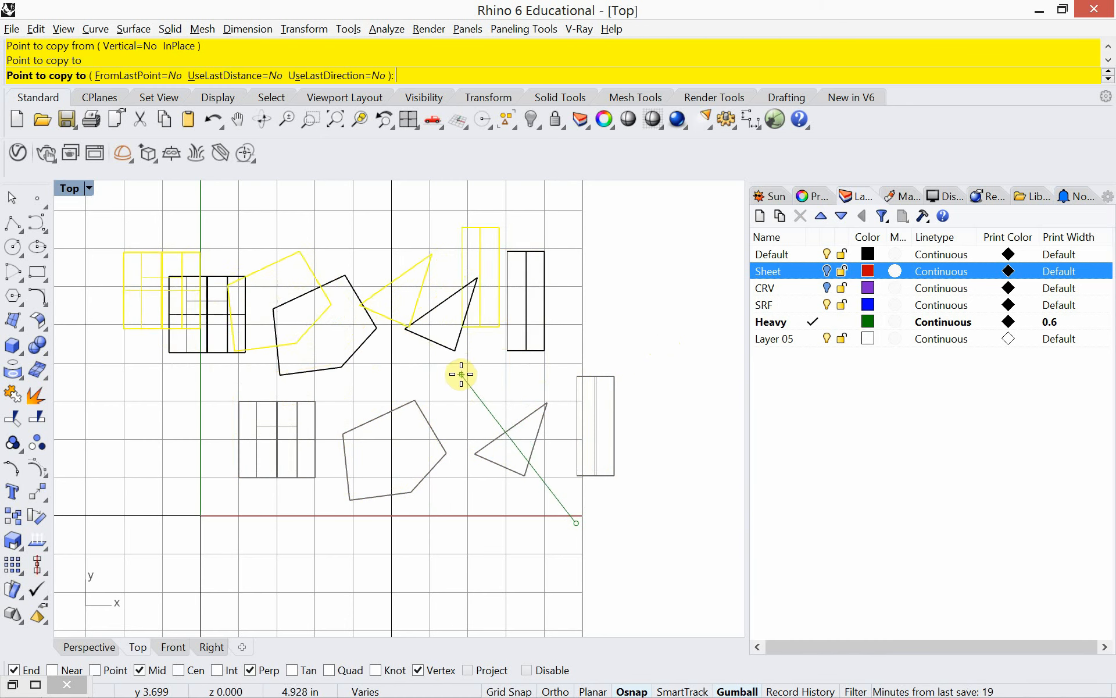
pyautogui.click(446, 411)
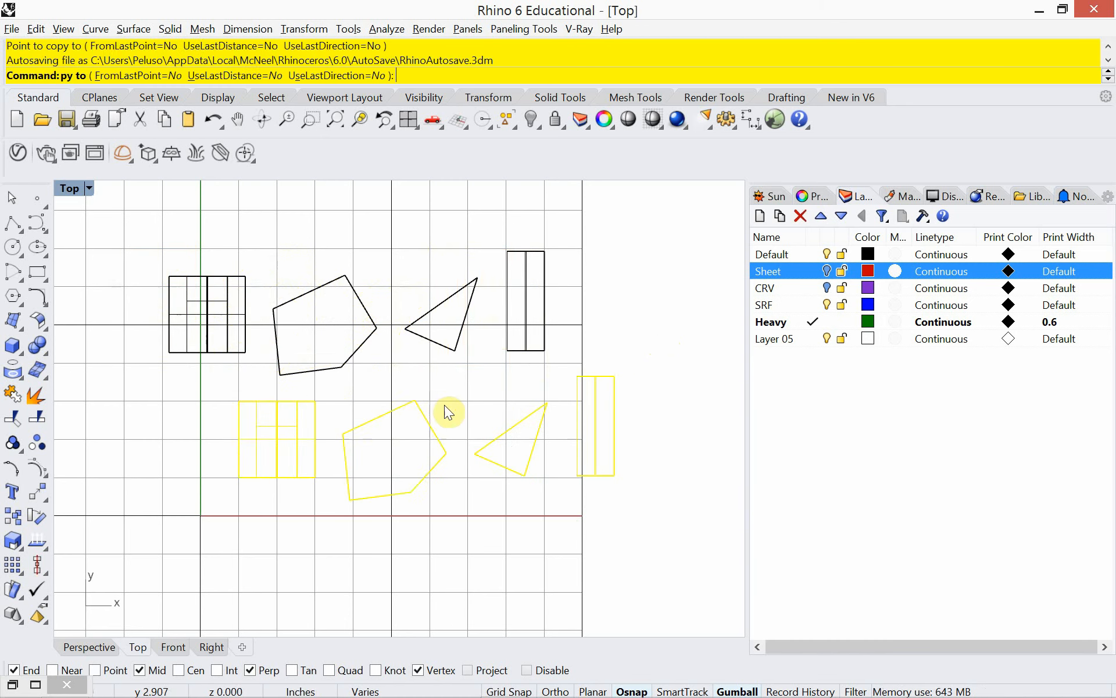
pyautogui.press('Return')
# - Copy the original row of solids again, placing this duplicate row down and to the right of the originals
pyautogui.scroll(-3, 372, 417)
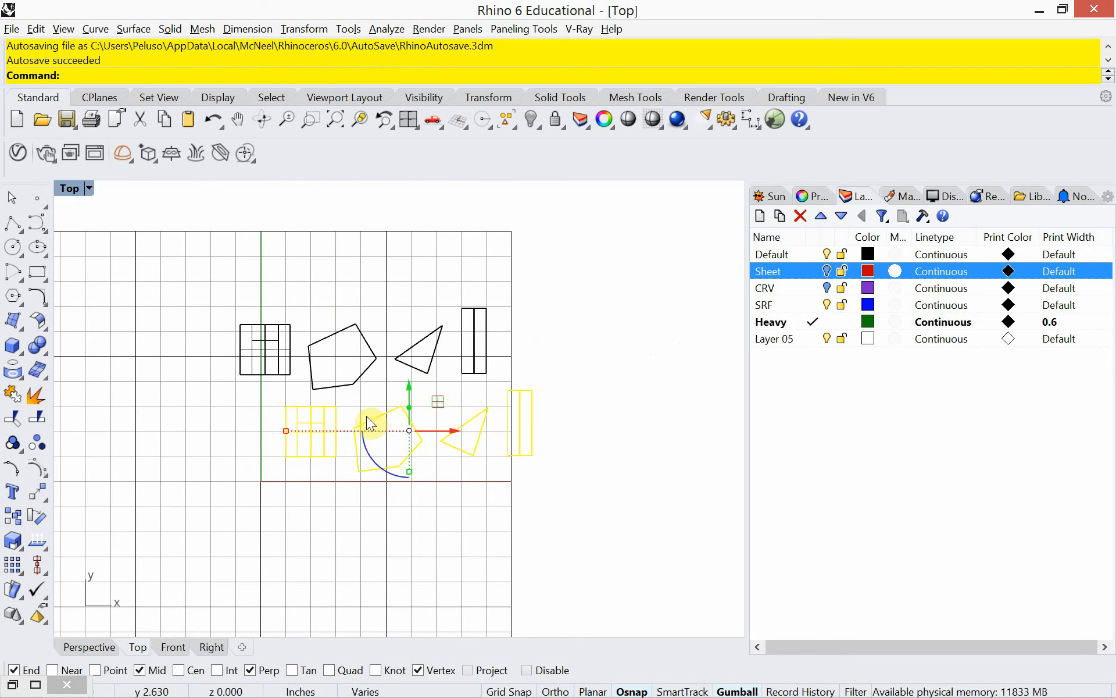
pyautogui.write('copy')
pyautogui.press('Return')
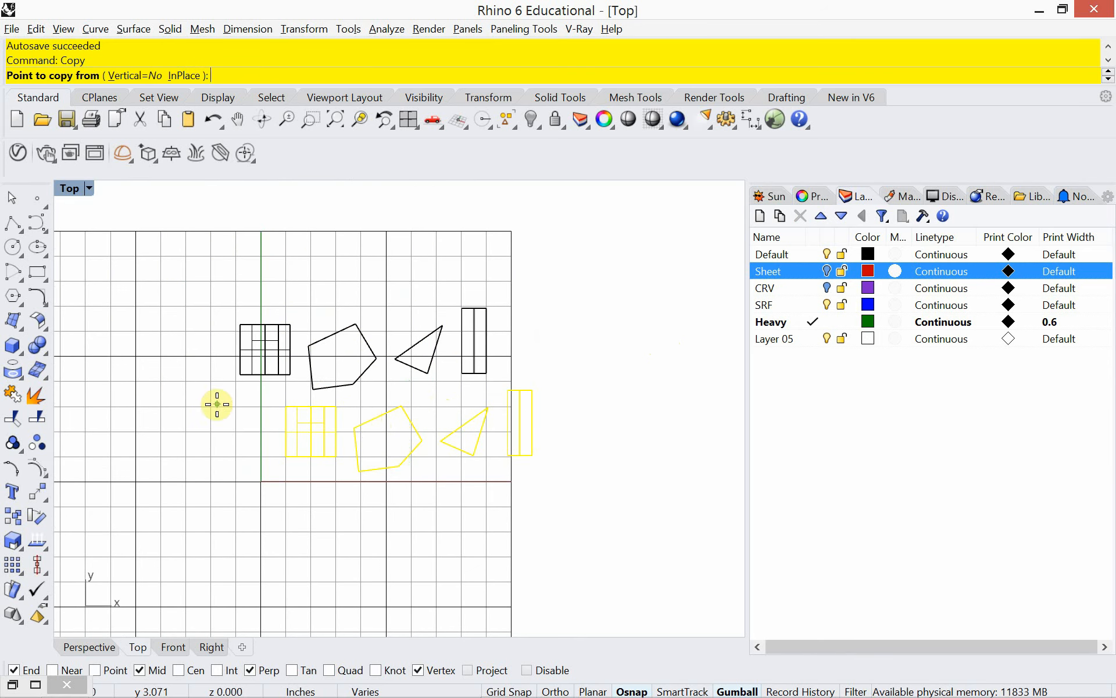
pyautogui.click(199, 411)
pyautogui.click(265, 494)
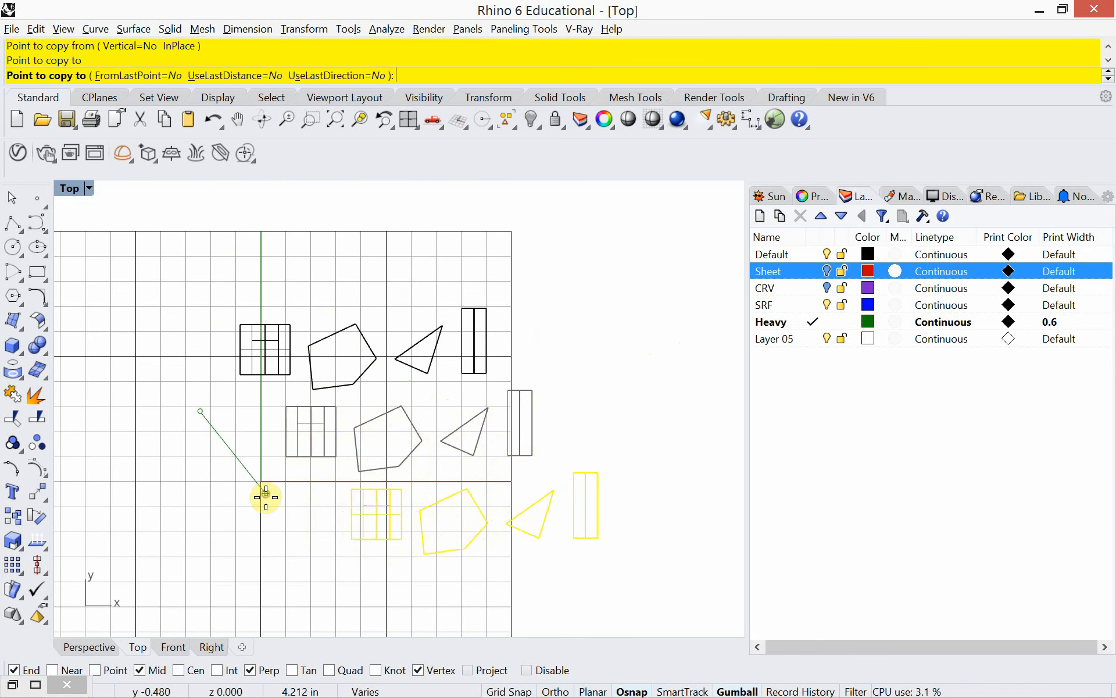
pyautogui.press('Return')
# - Rotate the whole lower row of copies slightly counterclockwise and turn the upper row's cylinder clockwise in the Top view
pyautogui.moveTo(317, 588); pyautogui.dragTo(650, 464)
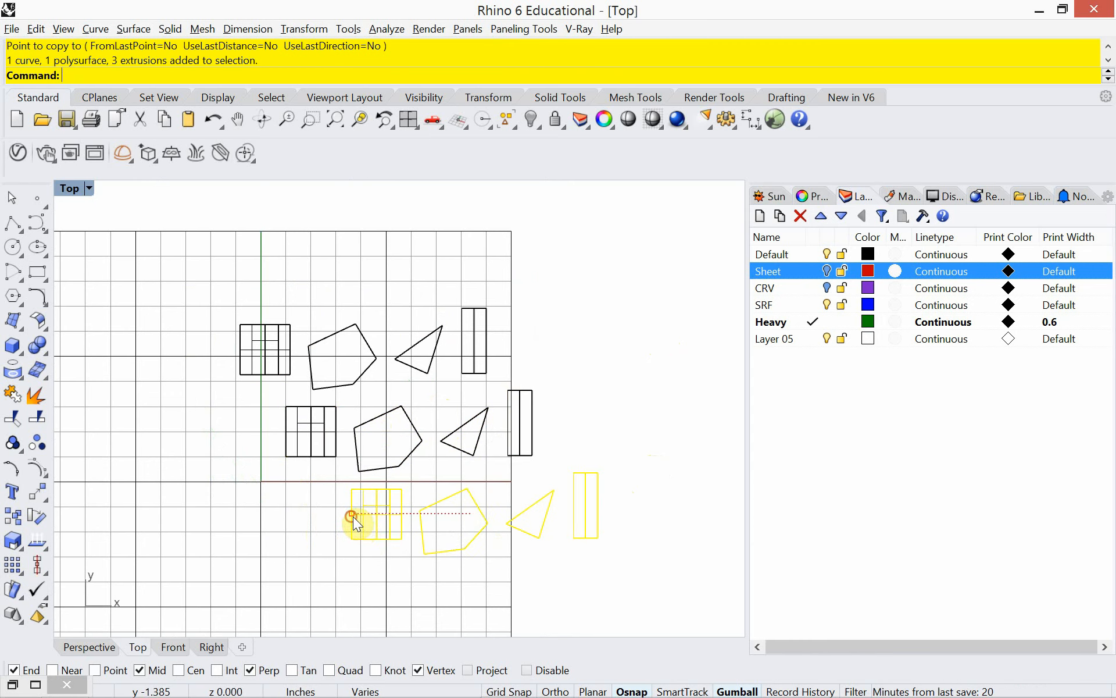
pyautogui.moveTo(352, 516); pyautogui.dragTo(464, 488)
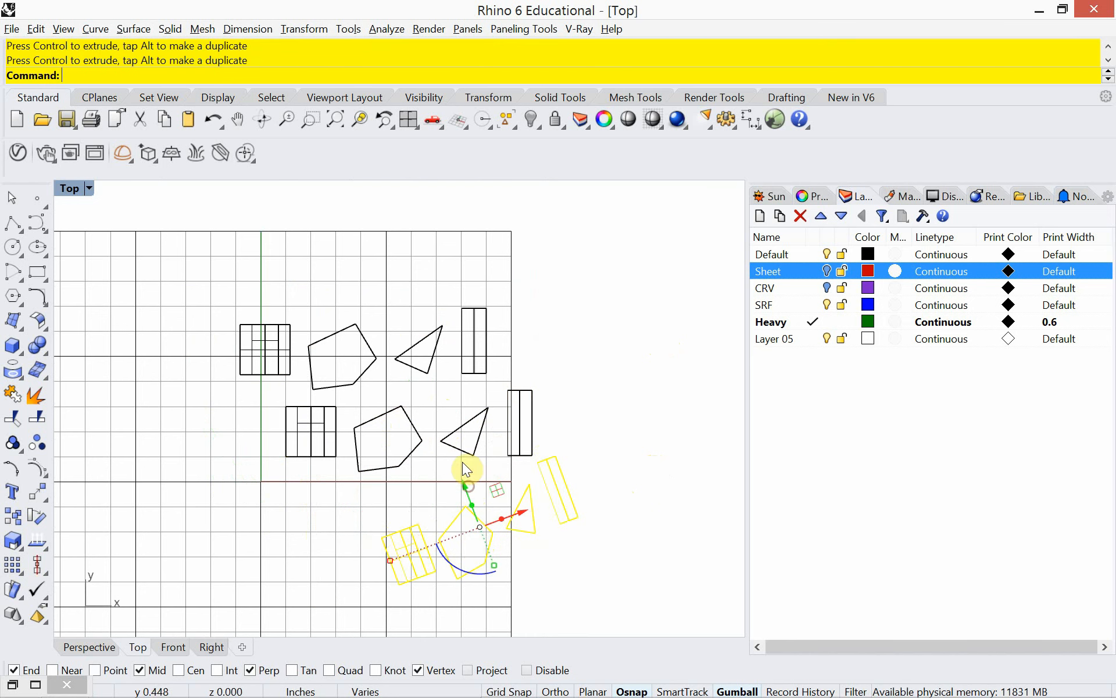
pyautogui.click(468, 353)
pyautogui.click(455, 388)
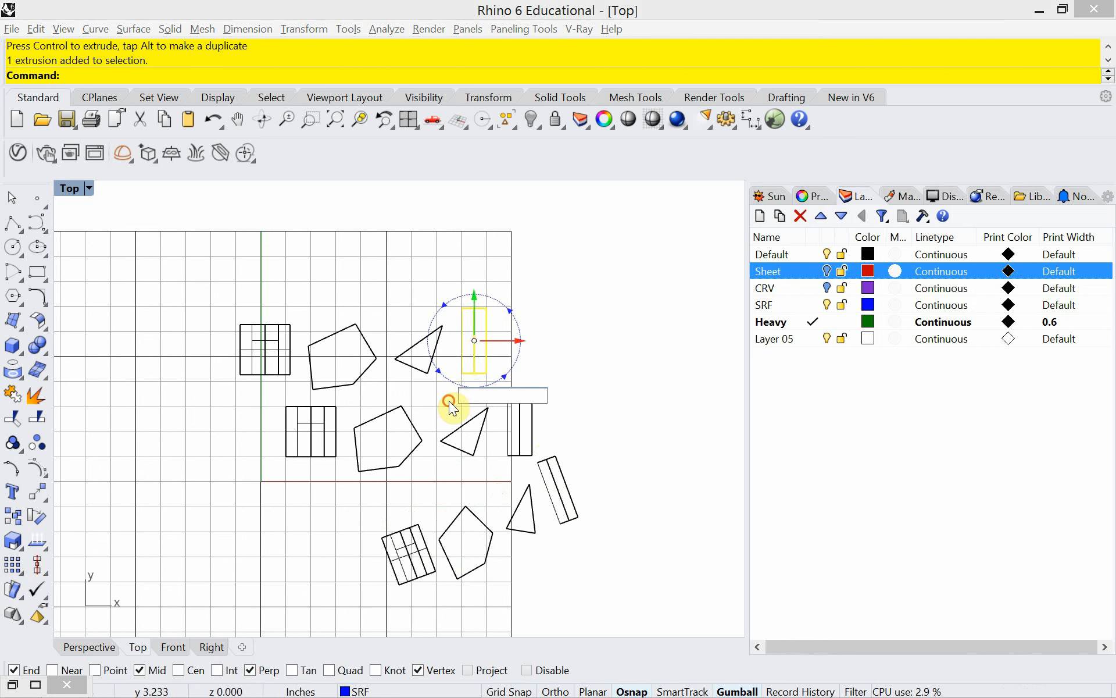
pyautogui.click(449, 400)
pyautogui.moveTo(451, 401); pyautogui.dragTo(504, 285)
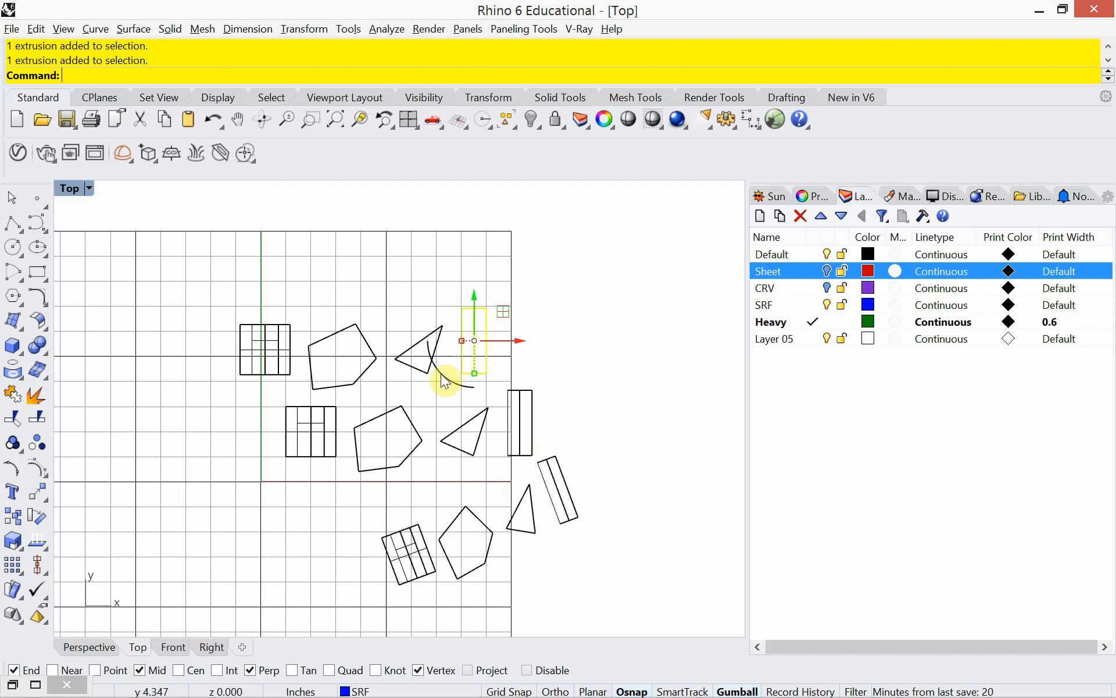
pyautogui.moveTo(440, 376); pyautogui.dragTo(429, 367)
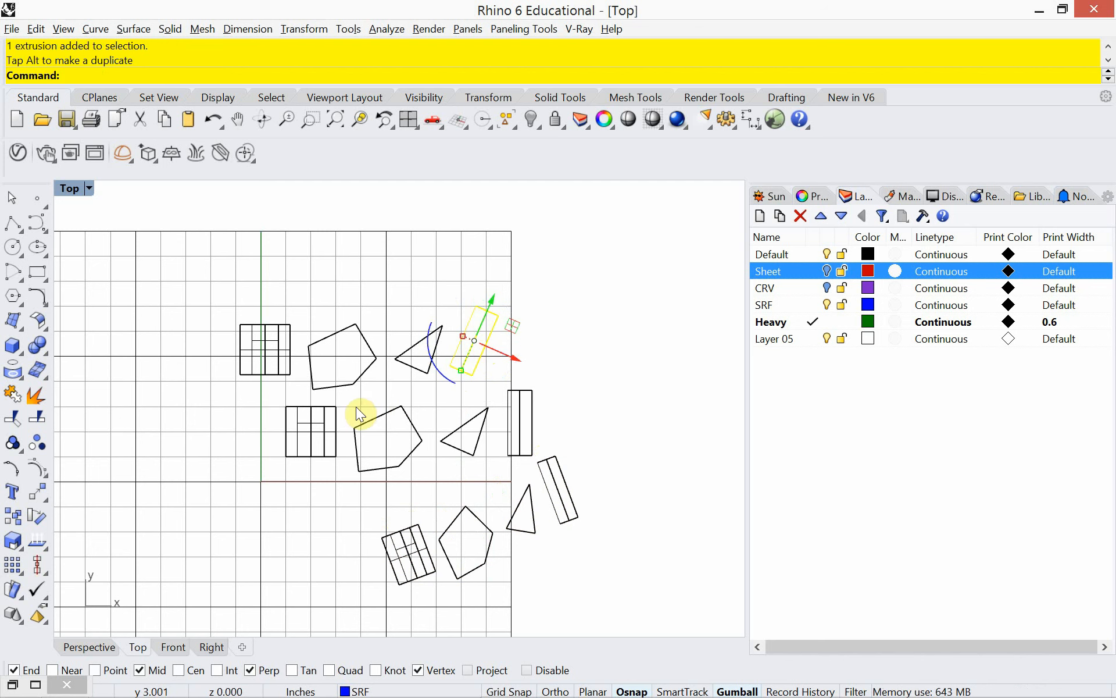
# - Rotate the upper row's cube together with its circle counterclockwise and check the arrangement in the Perspective view
pyautogui.click(270, 307)
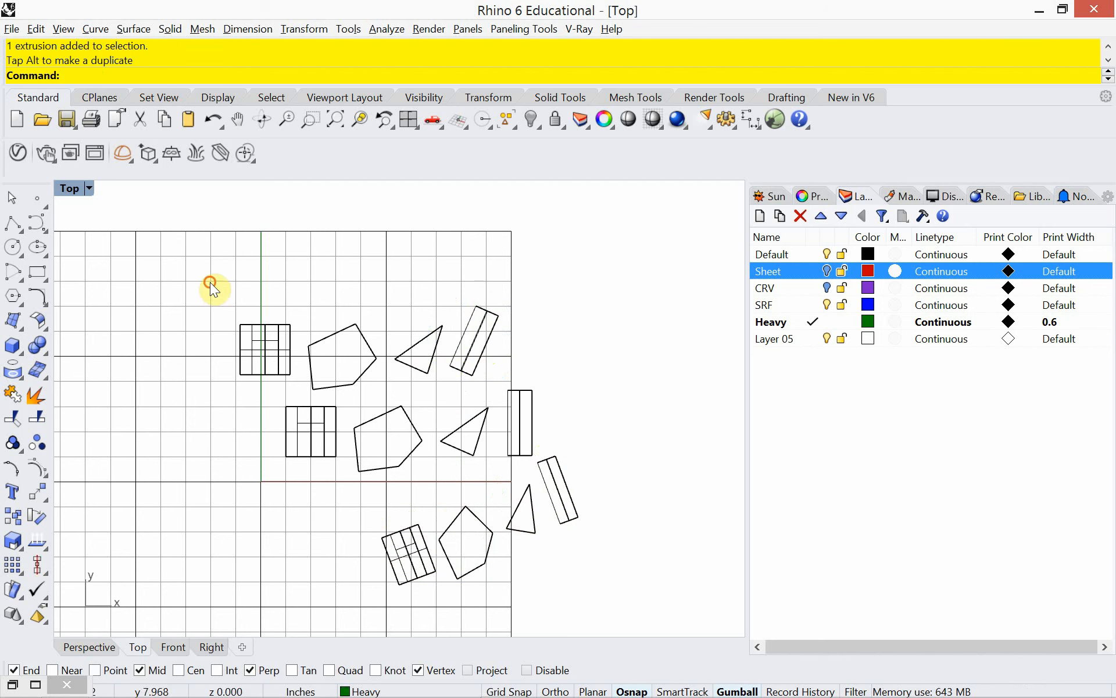
pyautogui.moveTo(211, 282); pyautogui.dragTo(297, 388)
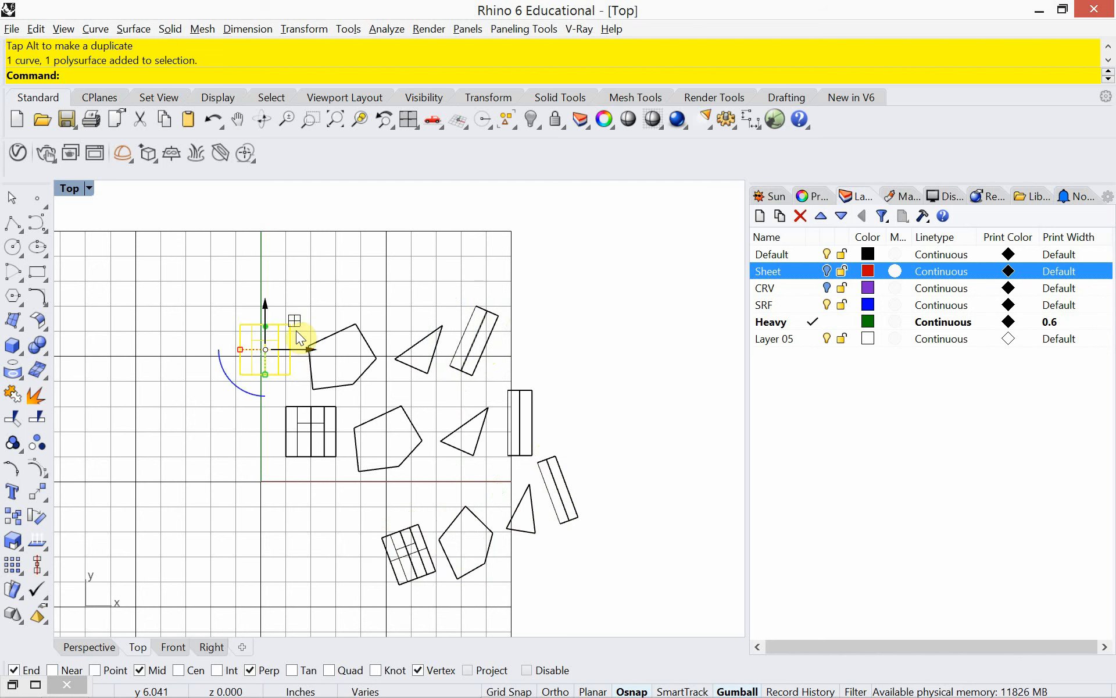
pyautogui.moveTo(227, 378); pyautogui.dragTo(251, 394)
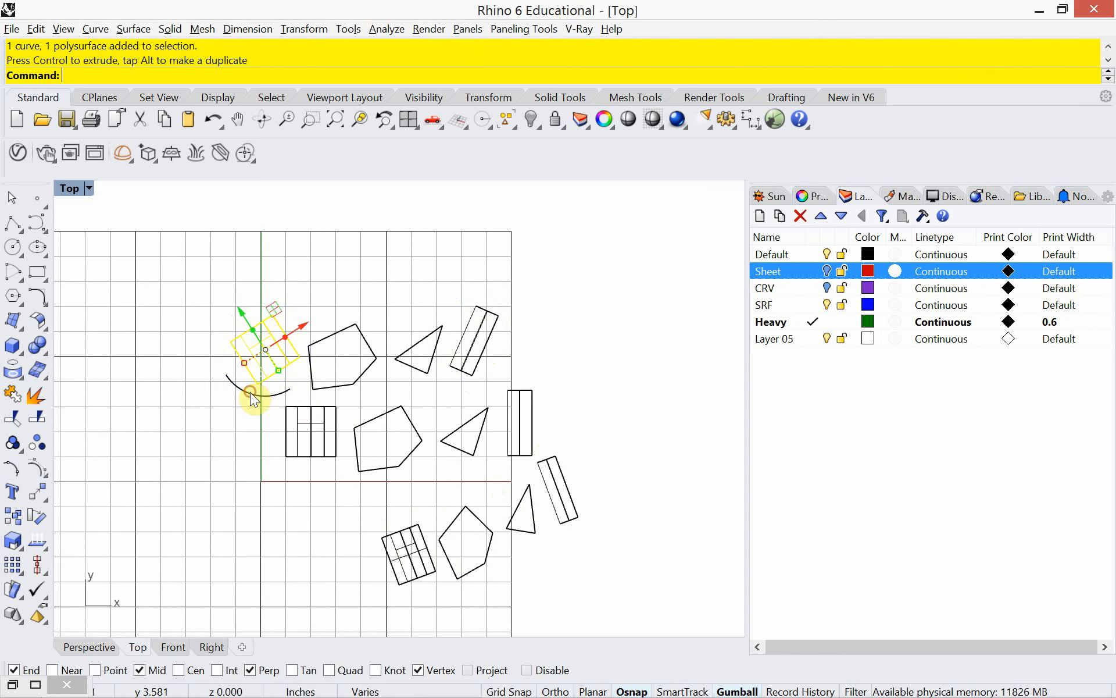
pyautogui.click(110, 645)
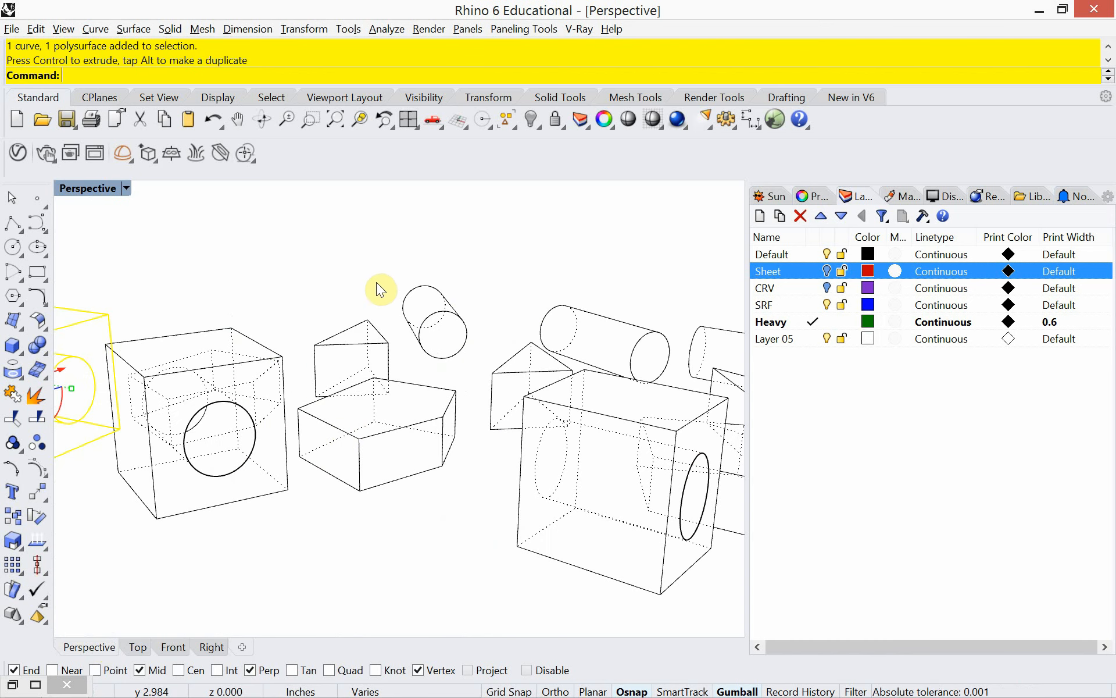
pyautogui.click(330, 253)
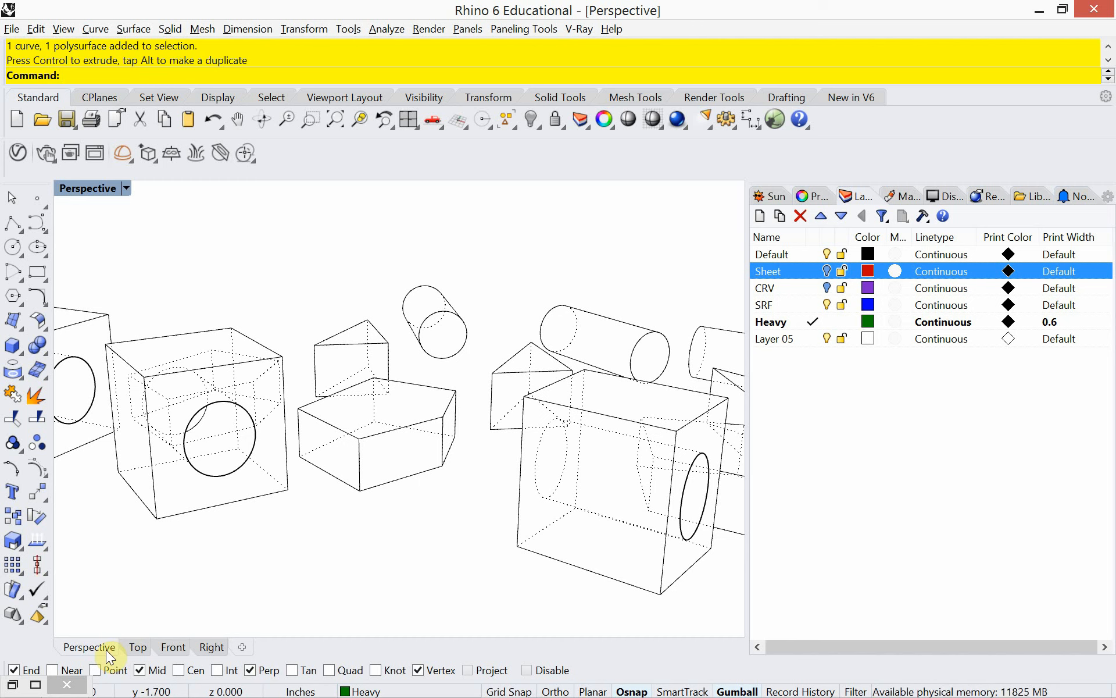
# - Copy all three rows of solids twice from the Top view, up-right and up-left of the originals, and return to Perspective
pyautogui.click(140, 647)
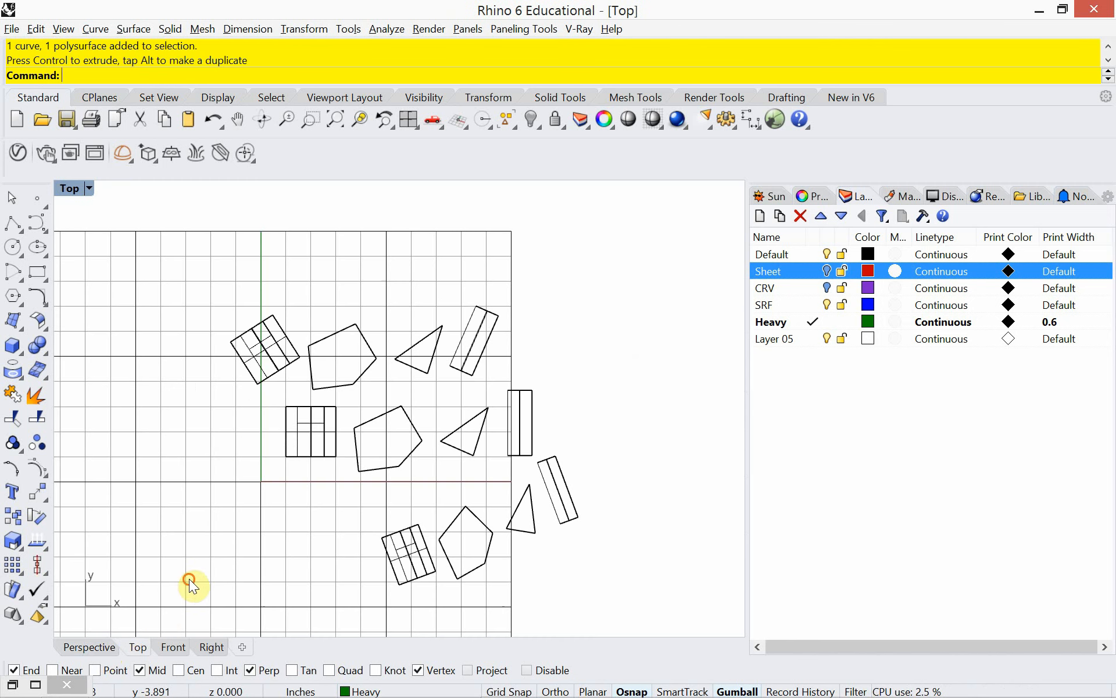
pyautogui.moveTo(189, 578); pyautogui.dragTo(627, 263)
pyautogui.press('Escape')
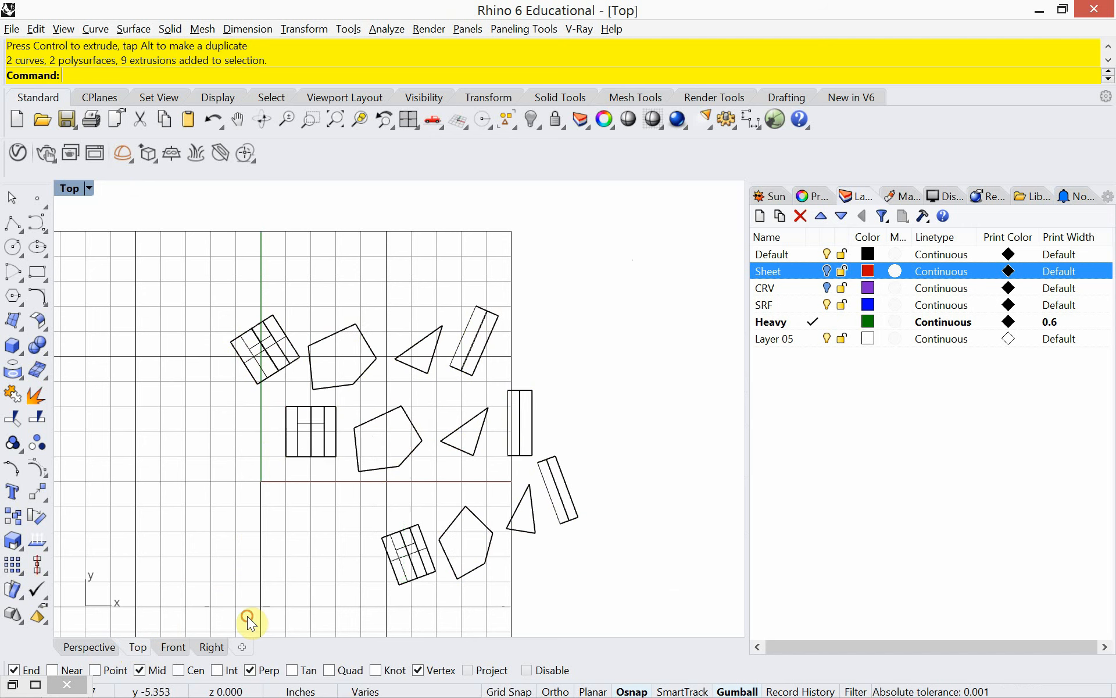
pyautogui.moveTo(185, 604); pyautogui.dragTo(598, 243)
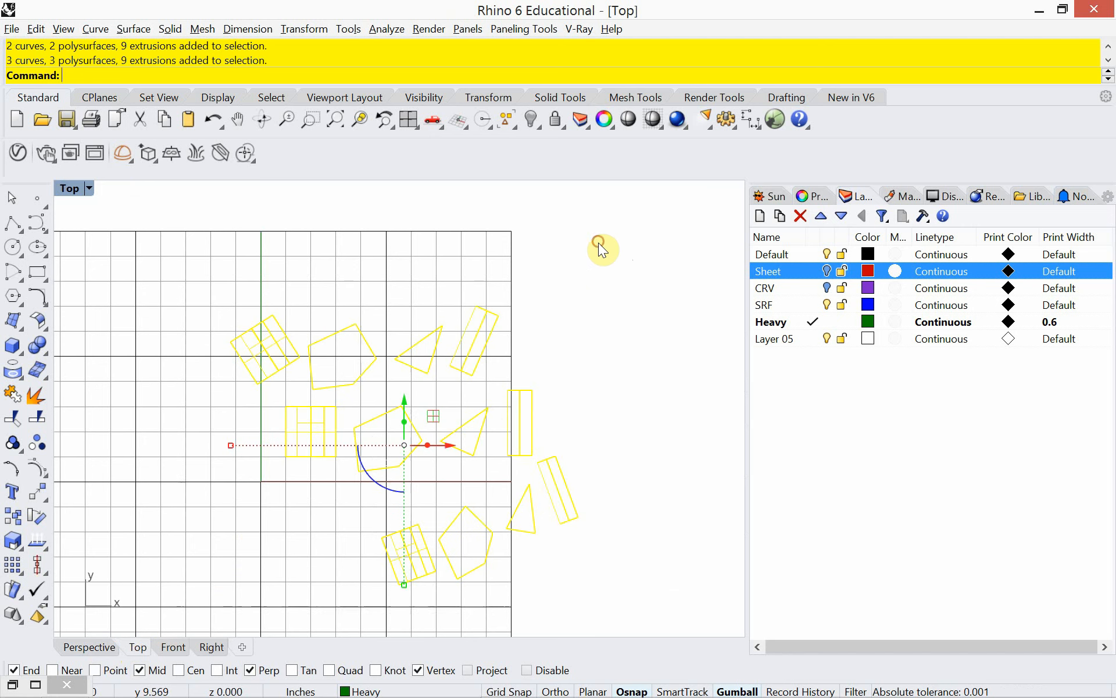
pyautogui.write('copy')
pyautogui.press('Return')
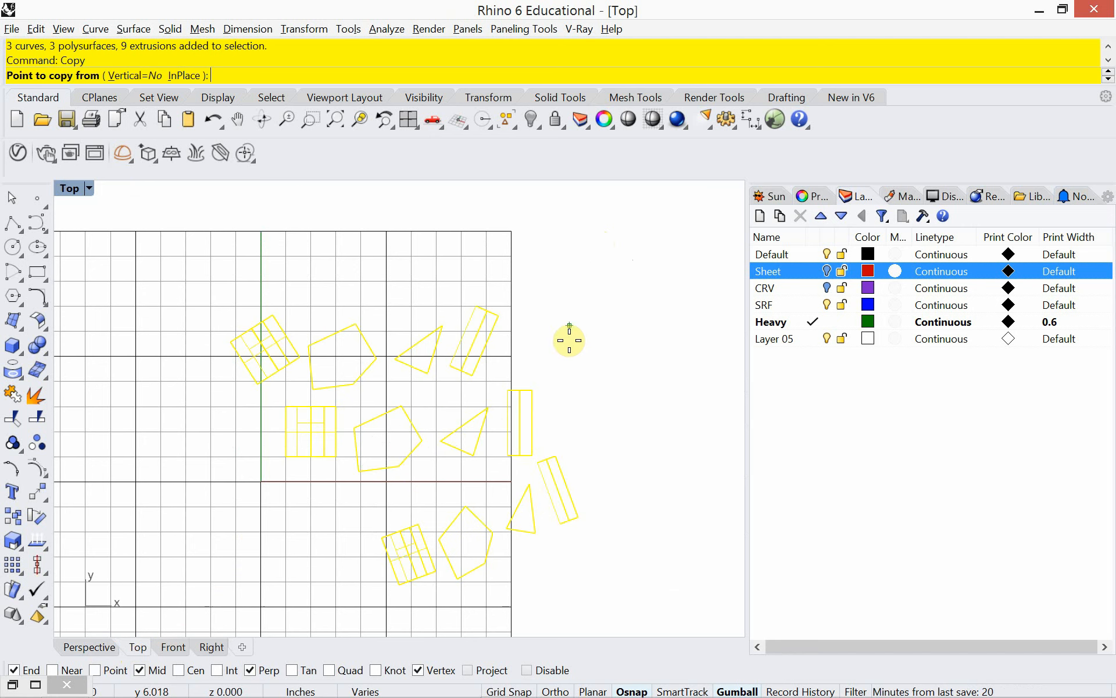
pyautogui.click(641, 407)
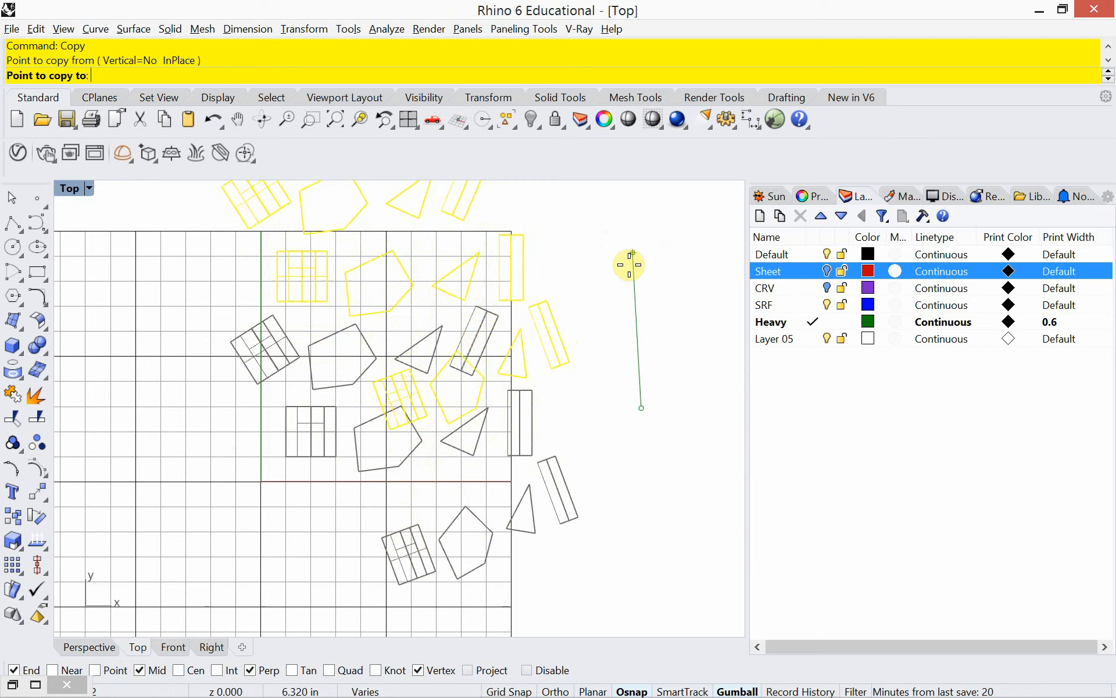
pyautogui.moveTo(624, 278); pyautogui.dragTo(567, 401, button='right')
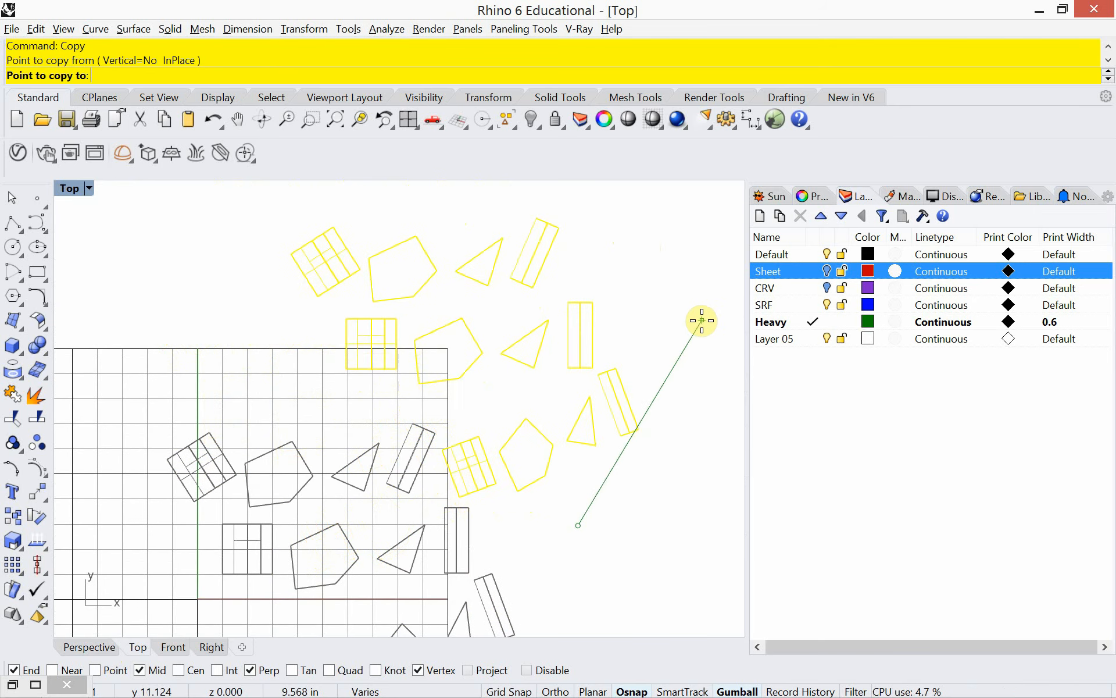
pyautogui.click(701, 317)
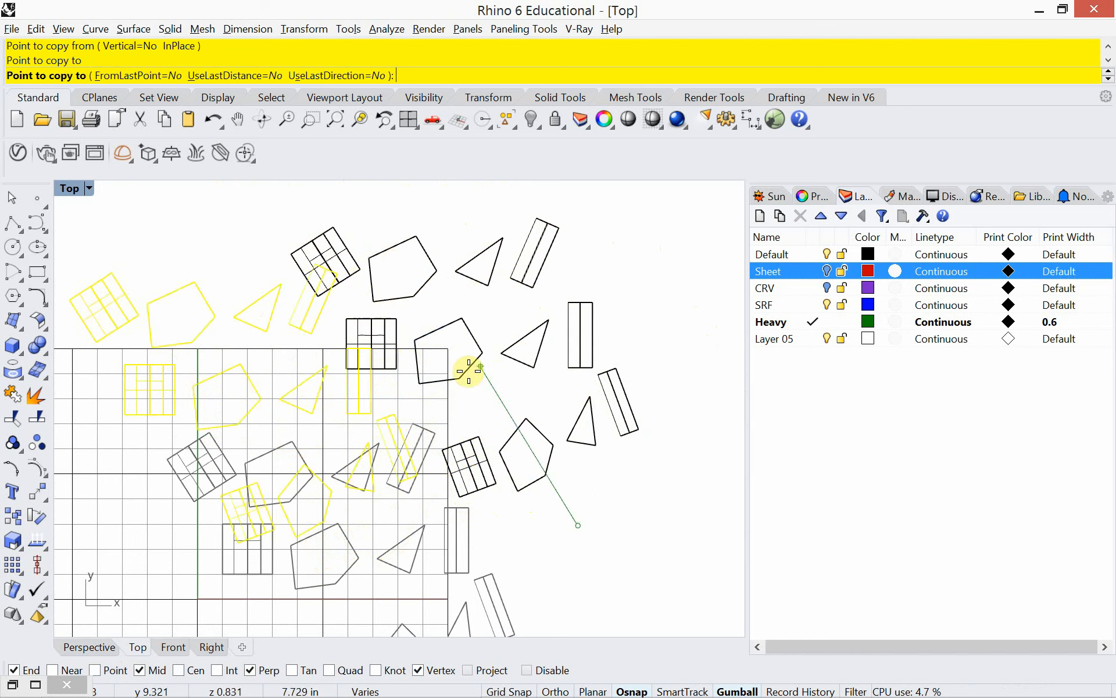
pyautogui.click(370, 236)
pyautogui.click(89, 647)
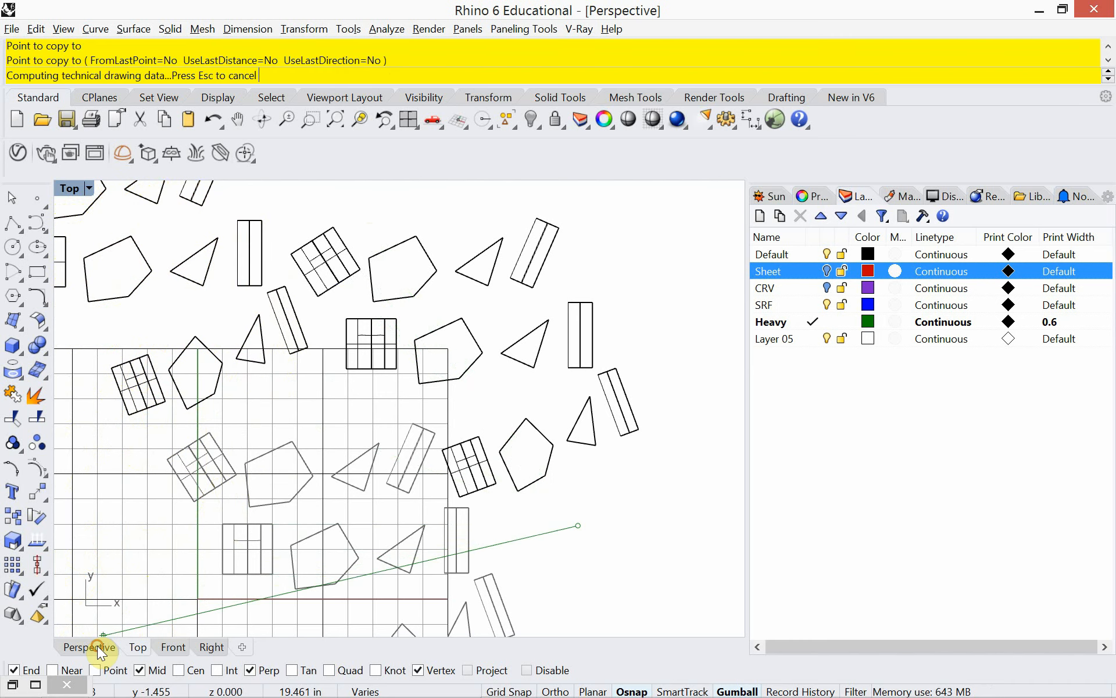
pyautogui.press('Escape')
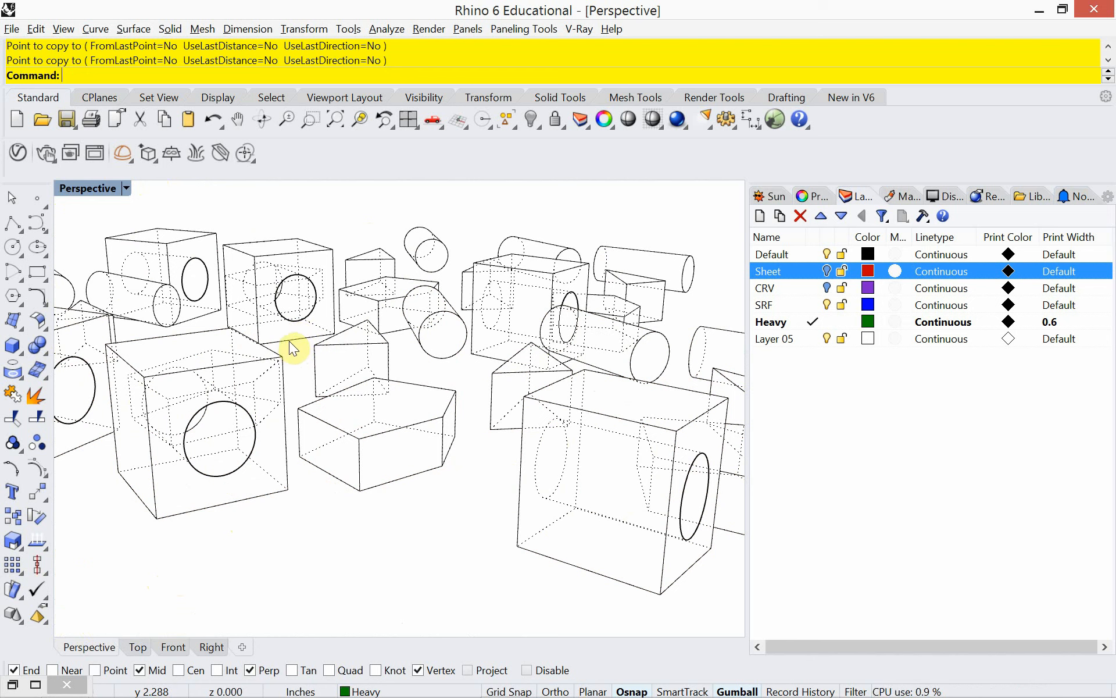
# - Save the model over the existing Rhino_Extrude.3dm file in the Rhino_Extrude folder
pyautogui.hotkey('ctrl', 's')
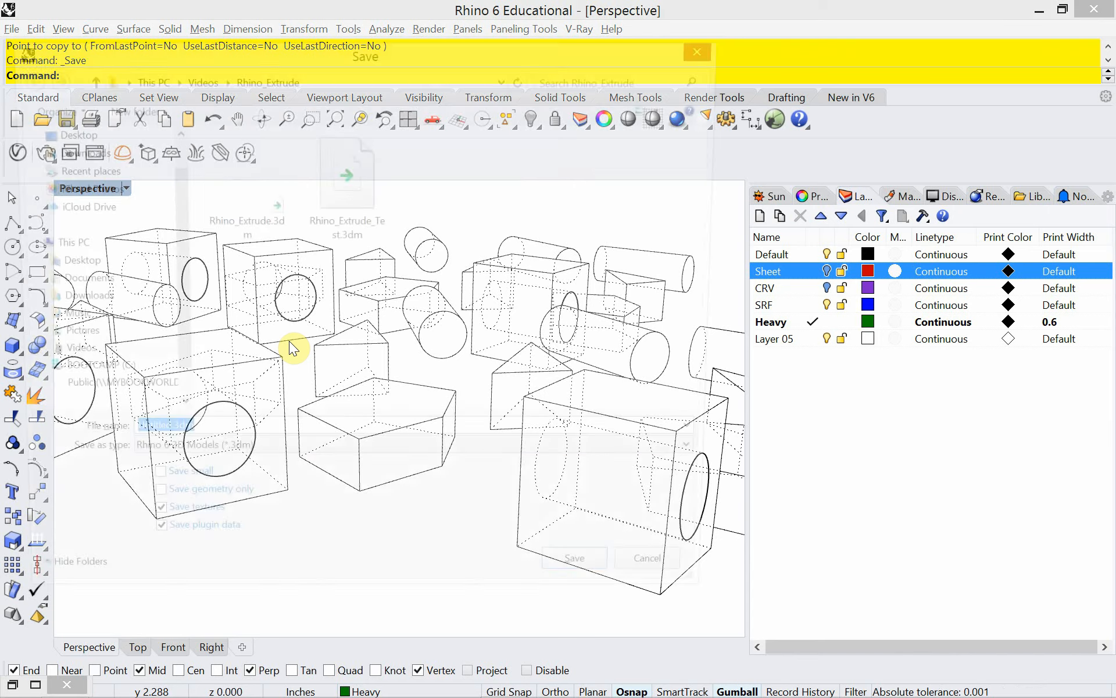
pyautogui.click(238, 225)
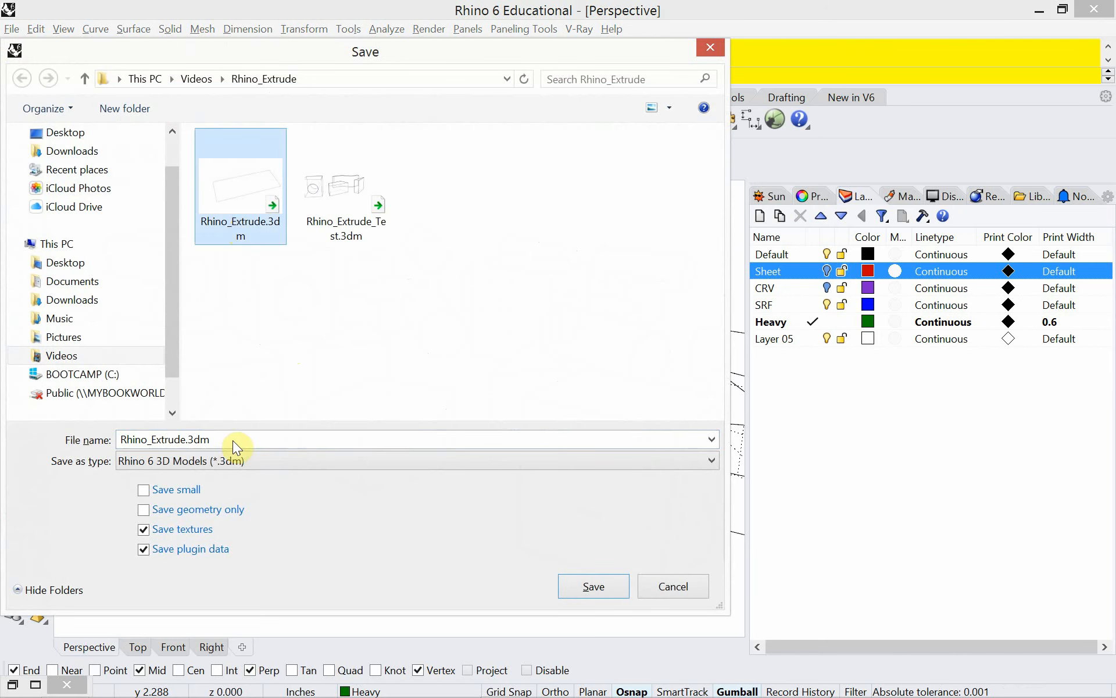
pyautogui.click(586, 585)
pyautogui.click(565, 424)
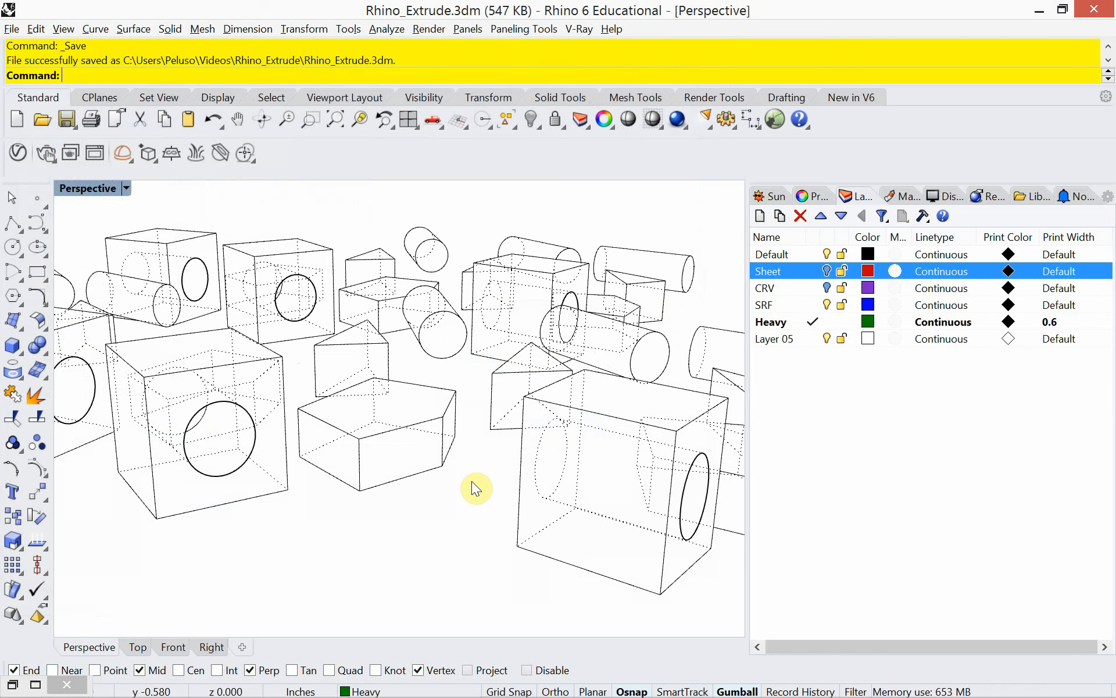
# - Compare vector and raster output in the print preview of the Perspective view, leave Raster Output set, and close the setup without printing
pyautogui.write('Print')
pyautogui.press('Return')
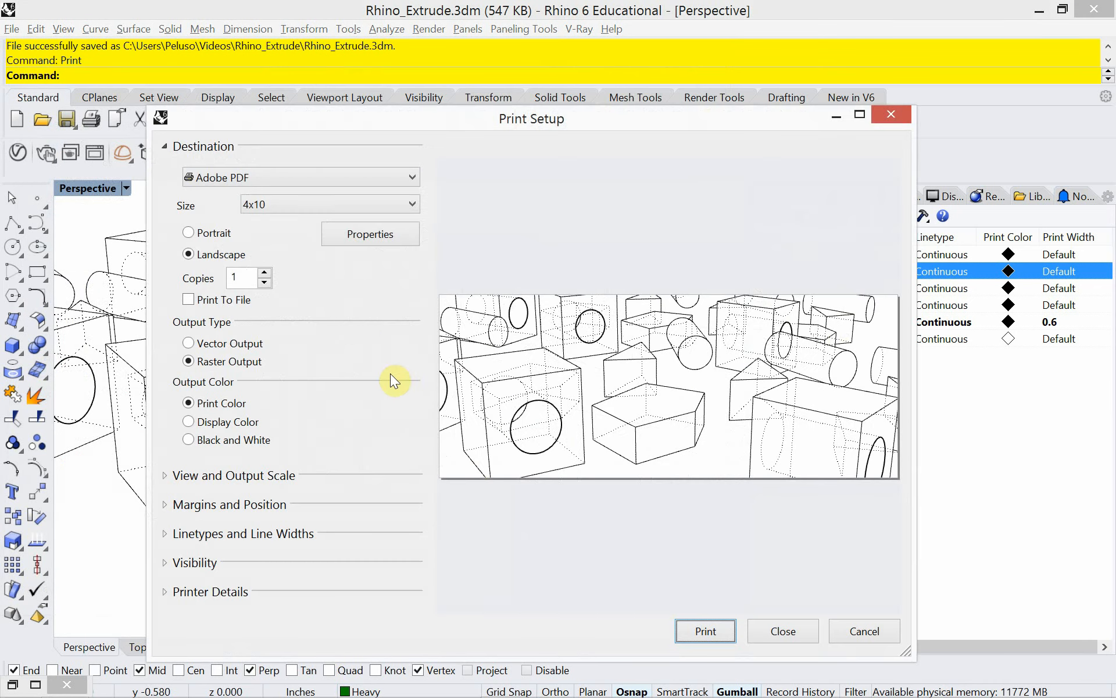
pyautogui.moveTo(322, 125); pyautogui.dragTo(328, 90)
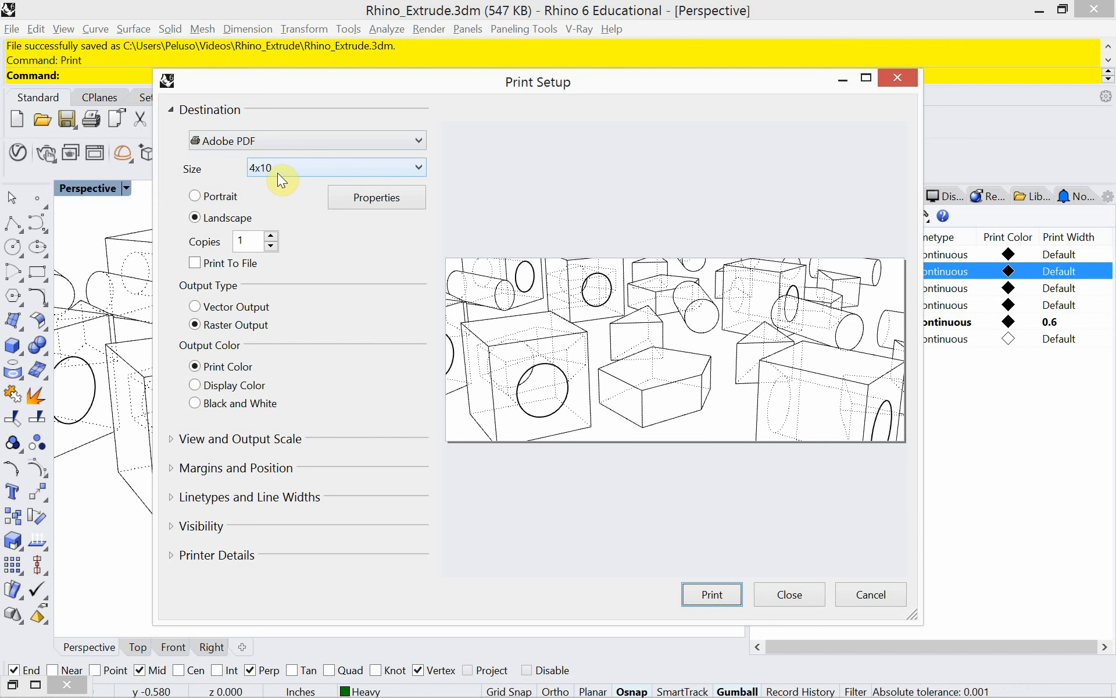
pyautogui.click(196, 306)
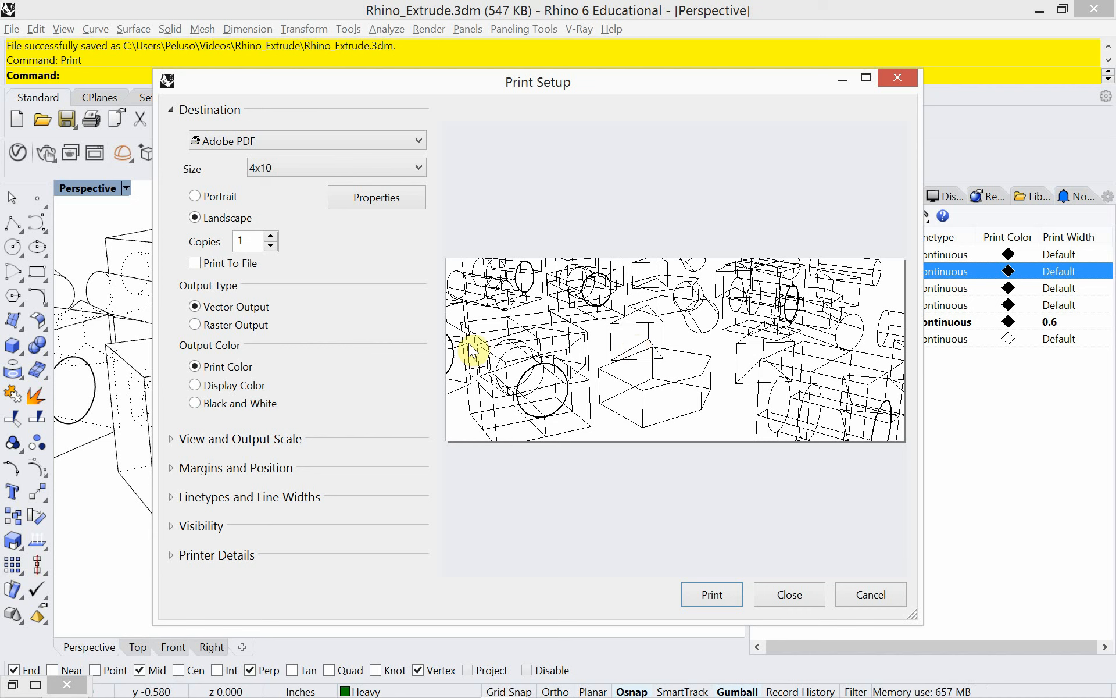
pyautogui.click(231, 330)
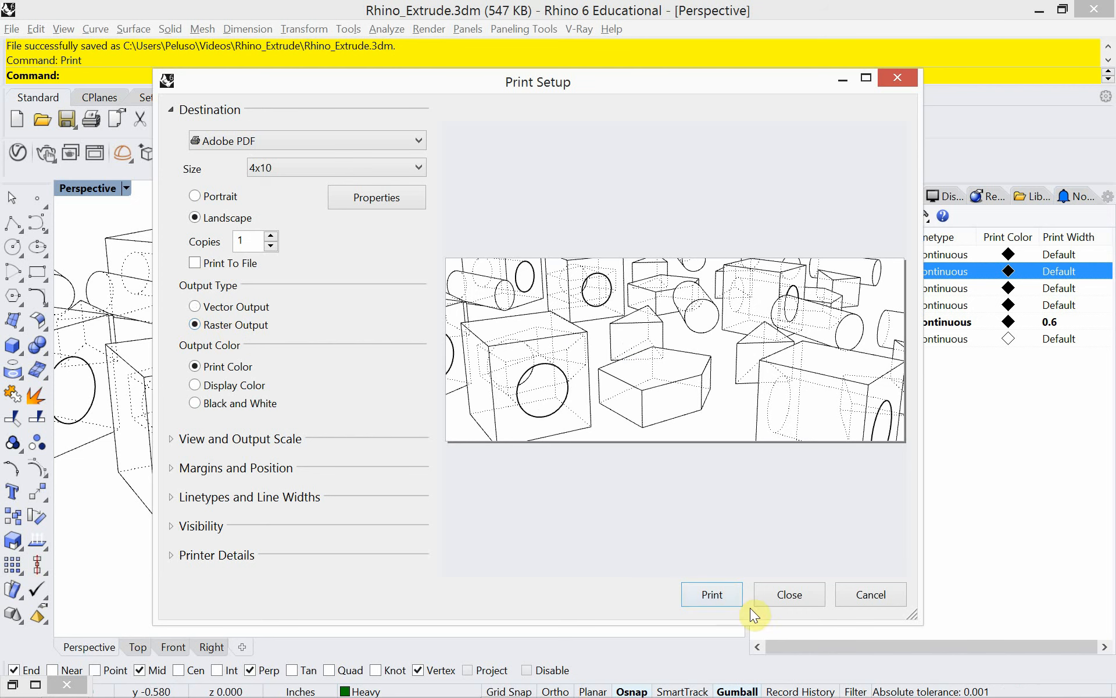
pyautogui.click(794, 592)
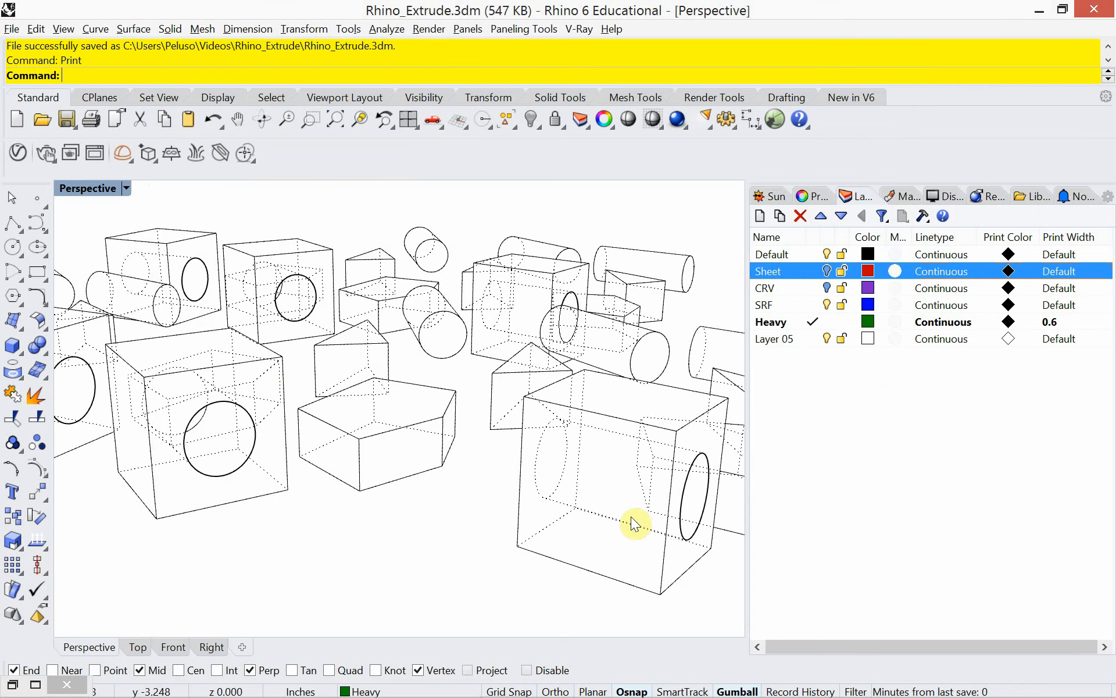
# - Switch the Perspective view to Pen display, compare its vector and raster output in Print Setup, and close the setup with Raster Output set
pyautogui.click(128, 188)
pyautogui.click(187, 297)
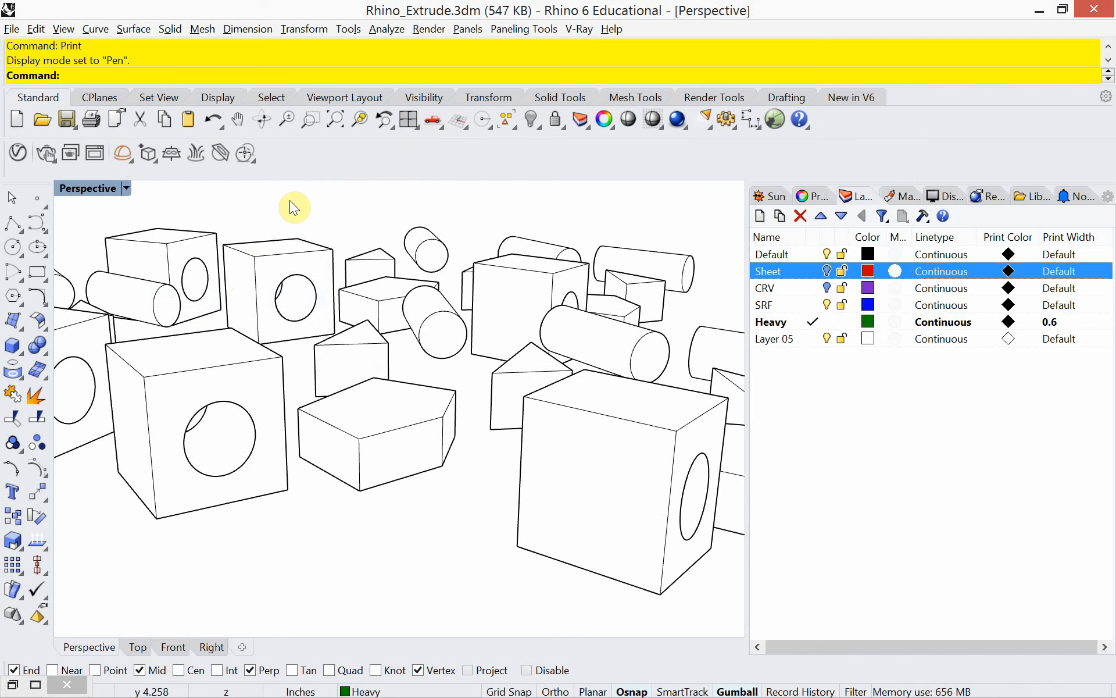
pyautogui.write('Print')
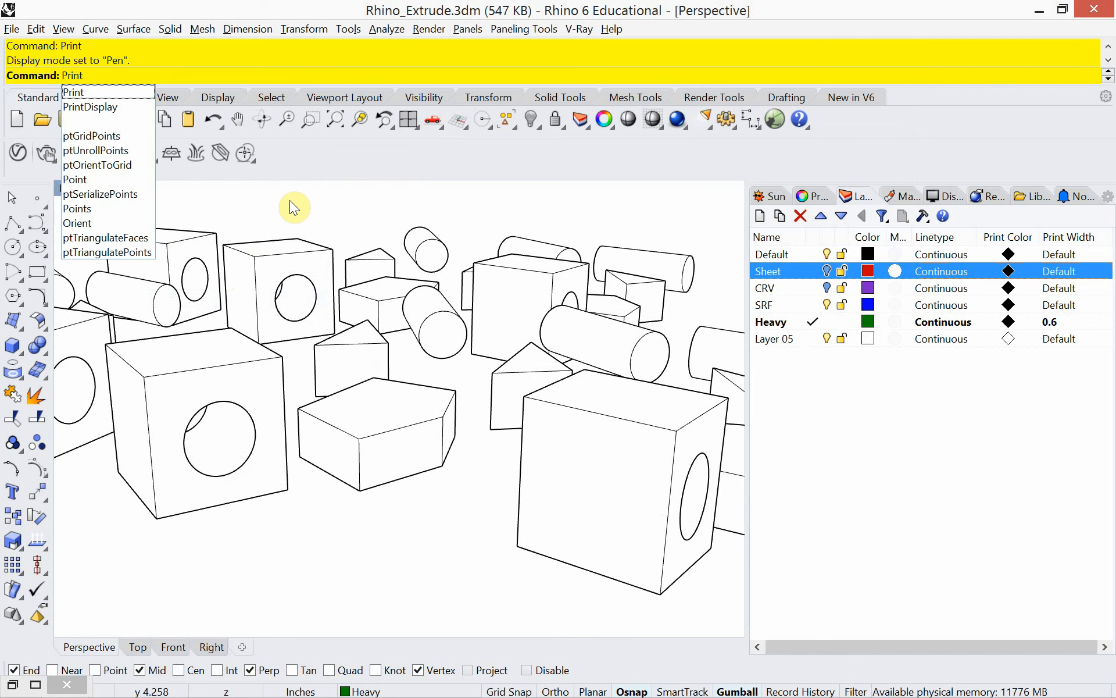
pyautogui.press('Return')
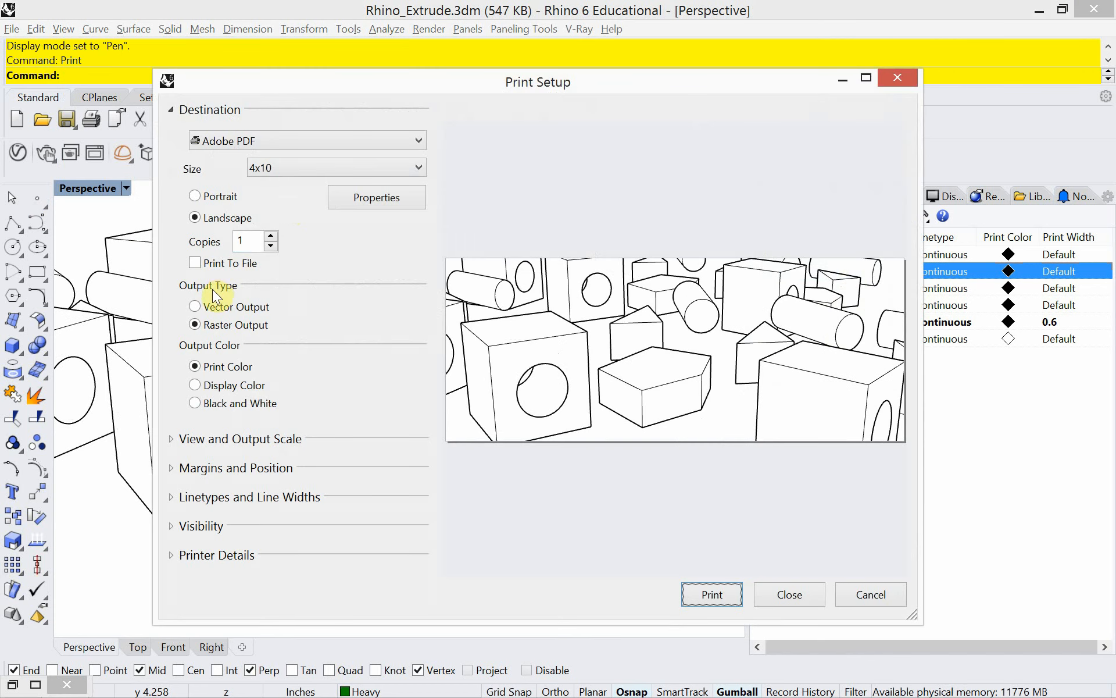
pyautogui.click(211, 307)
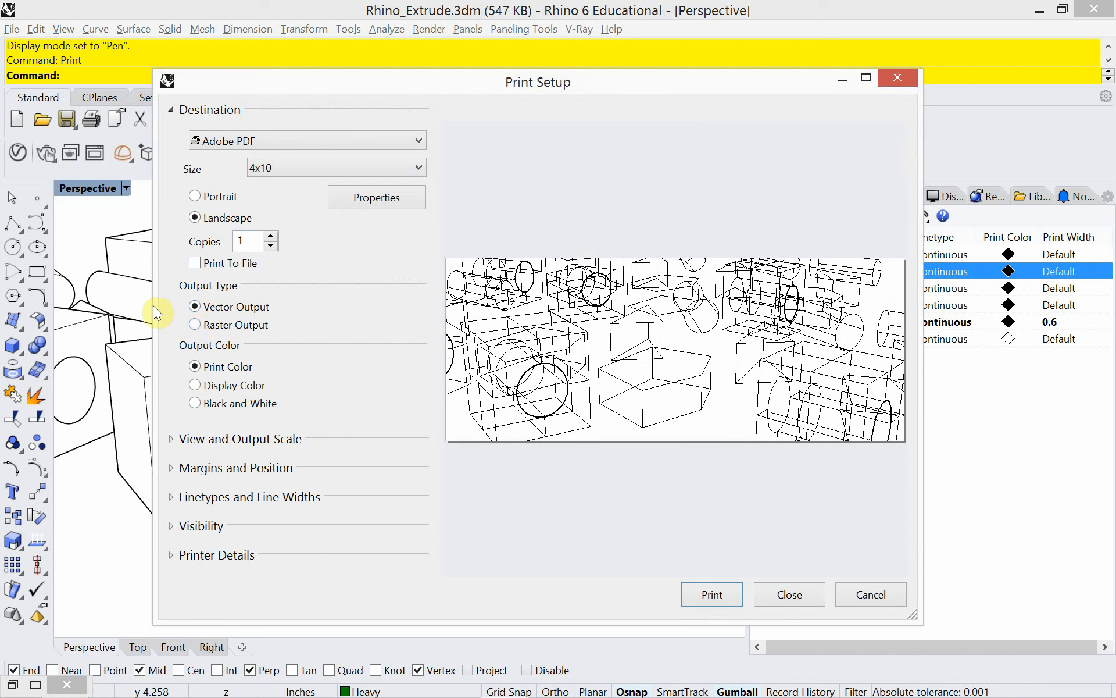
pyautogui.click(196, 324)
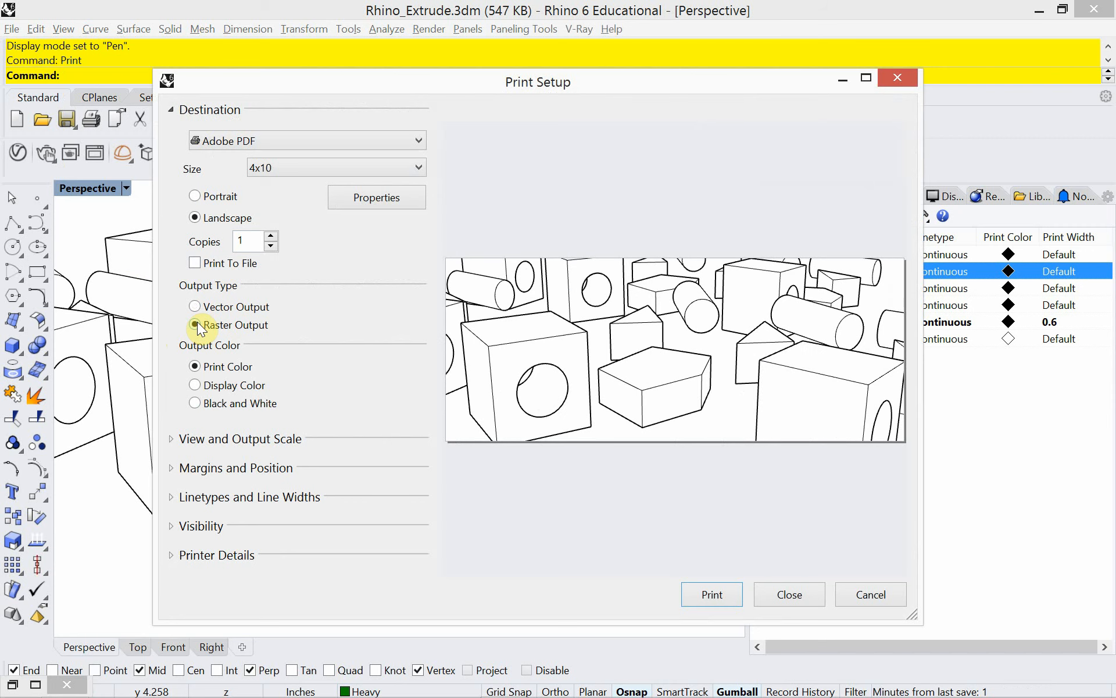
pyautogui.click(786, 593)
# - Return the Perspective view to Technical display, reopen Print Setup, and accept the existing print window around the solids
pyautogui.click(126, 188)
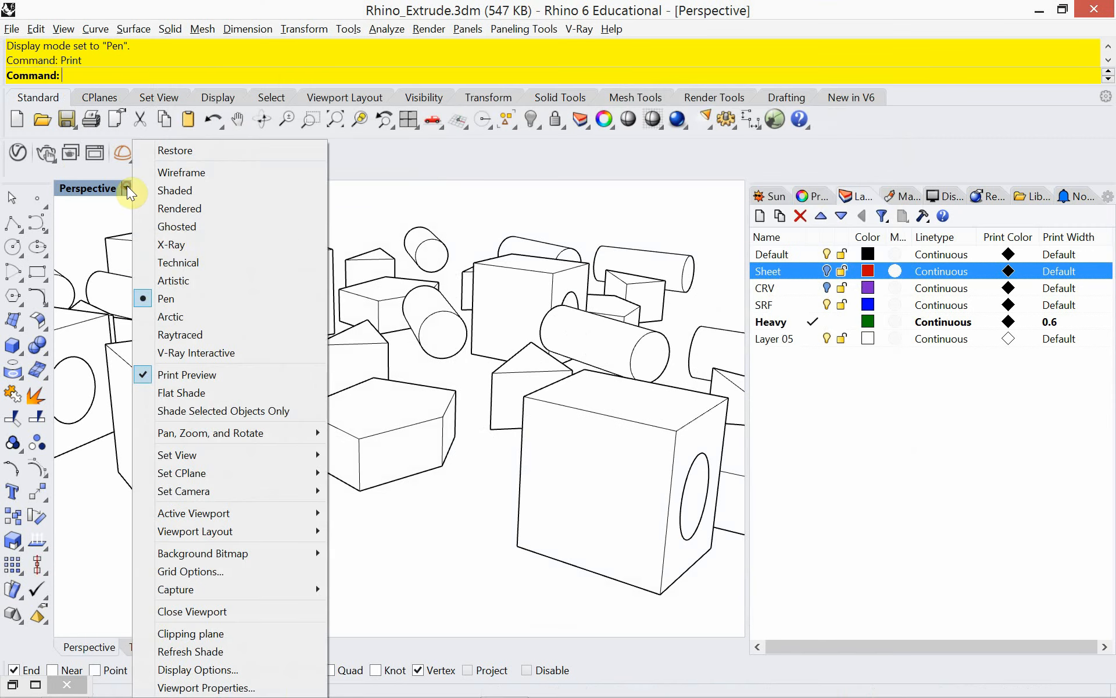
pyautogui.click(177, 263)
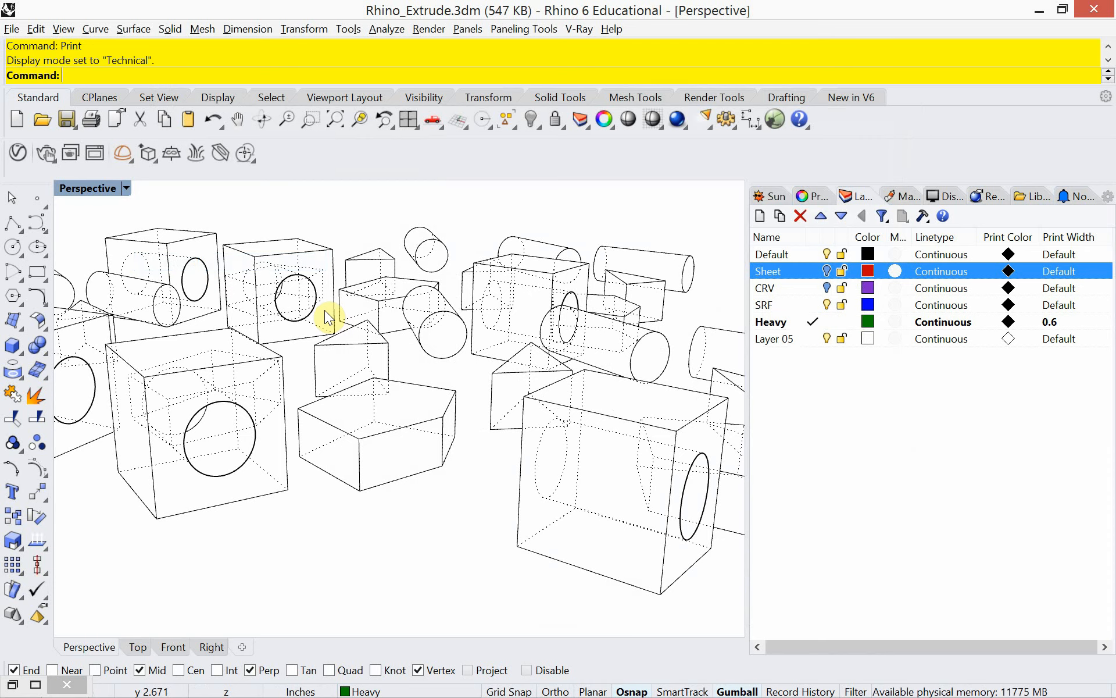
pyautogui.write('Print')
pyautogui.press('Return')
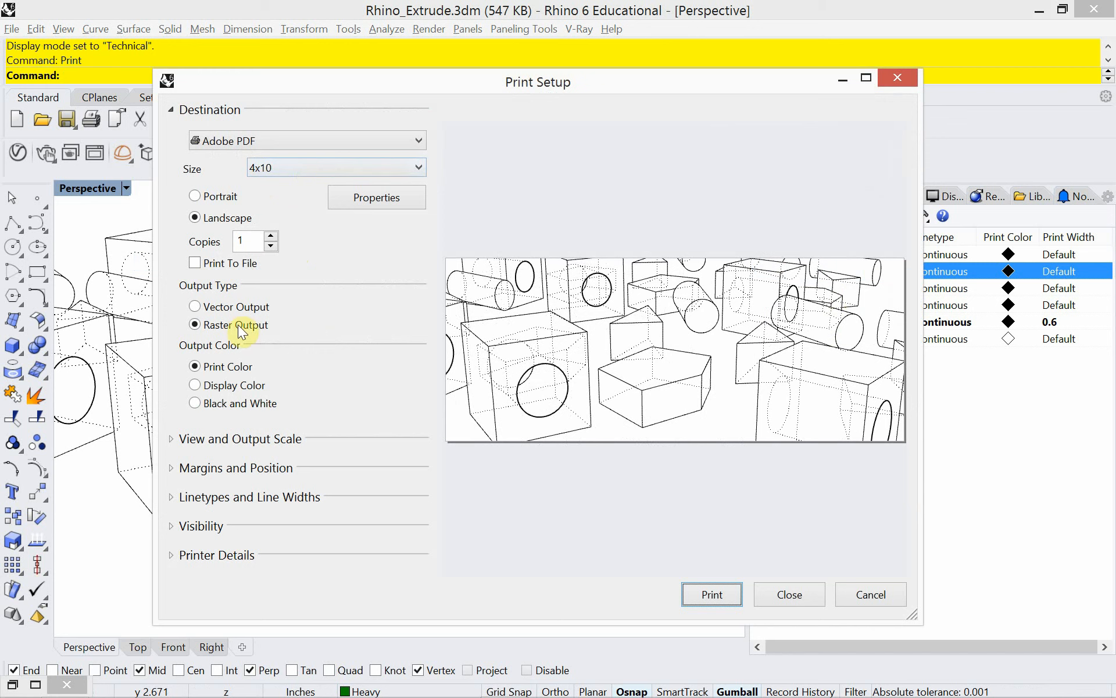
pyautogui.click(174, 109)
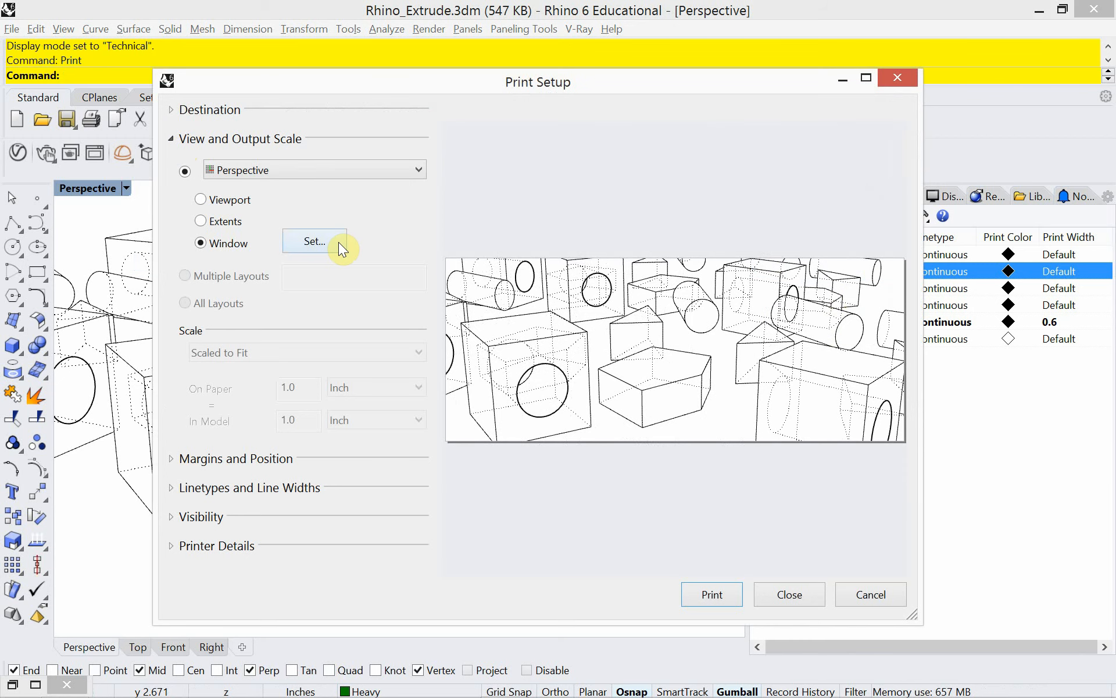
pyautogui.click(314, 241)
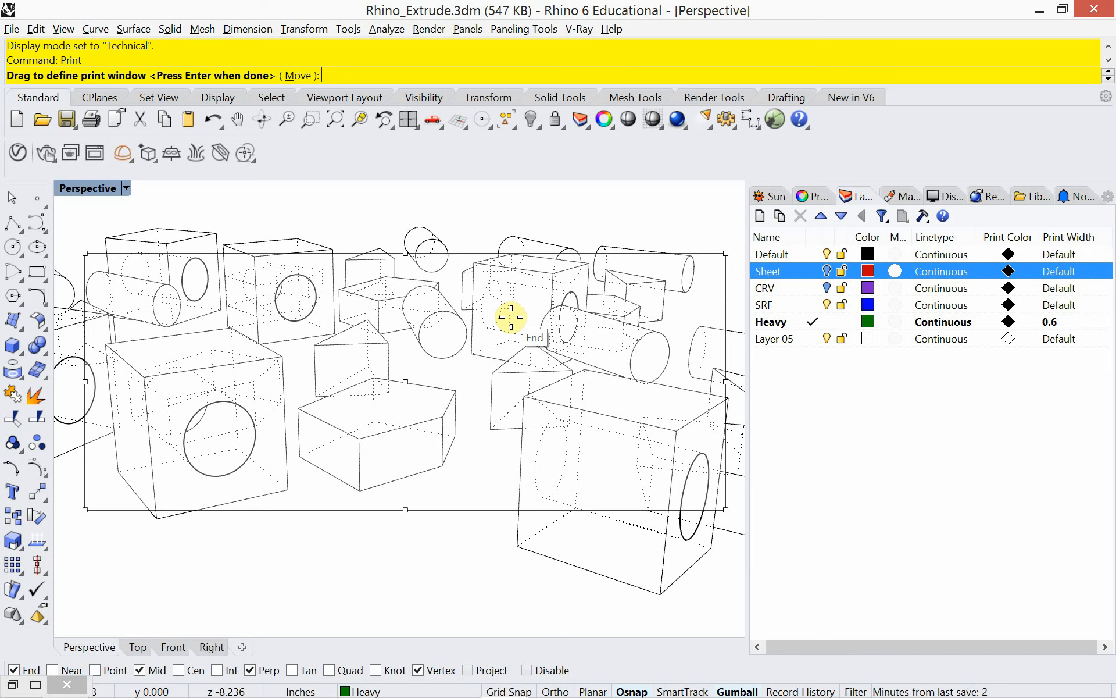
pyautogui.press('Return')
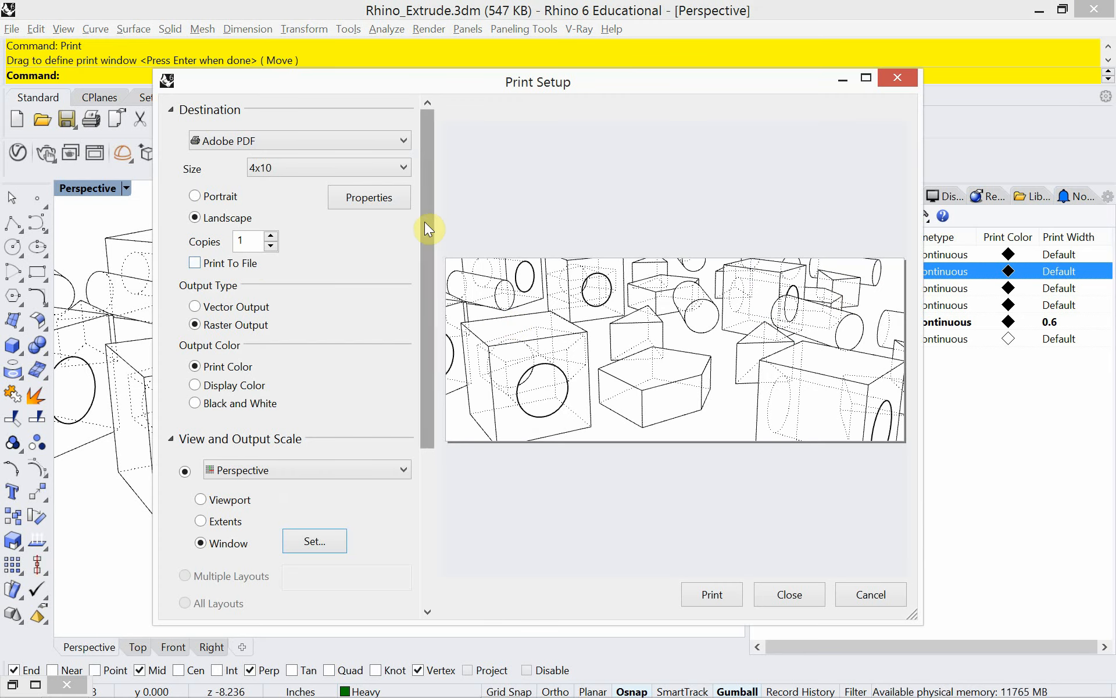
# - Review the Print Setup sections for output color, view and output scale, and margins and position
pyautogui.moveTo(424, 211); pyautogui.dragTo(430, 361)
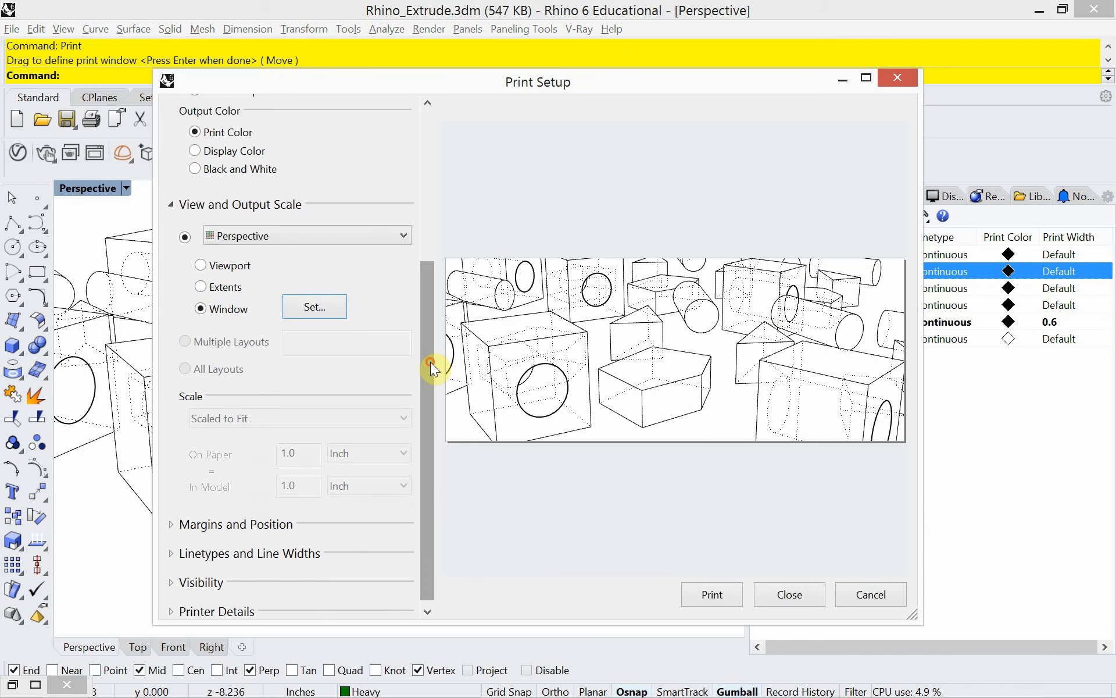
pyautogui.click(173, 211)
pyautogui.click(170, 108)
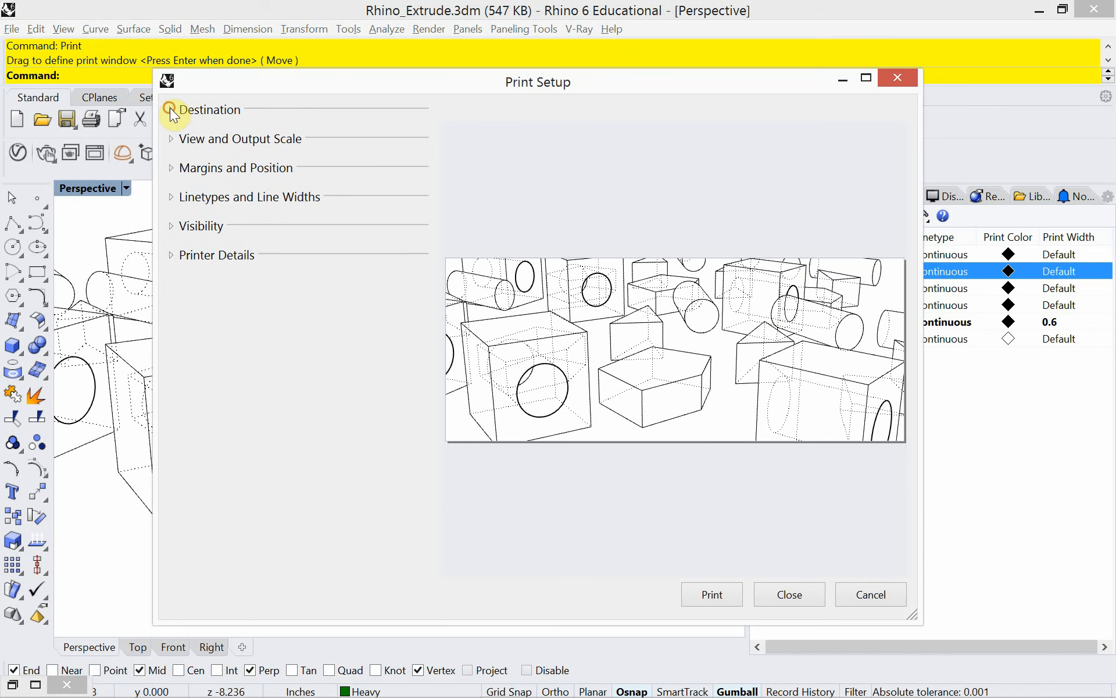
pyautogui.click(173, 169)
pyautogui.click(173, 169)
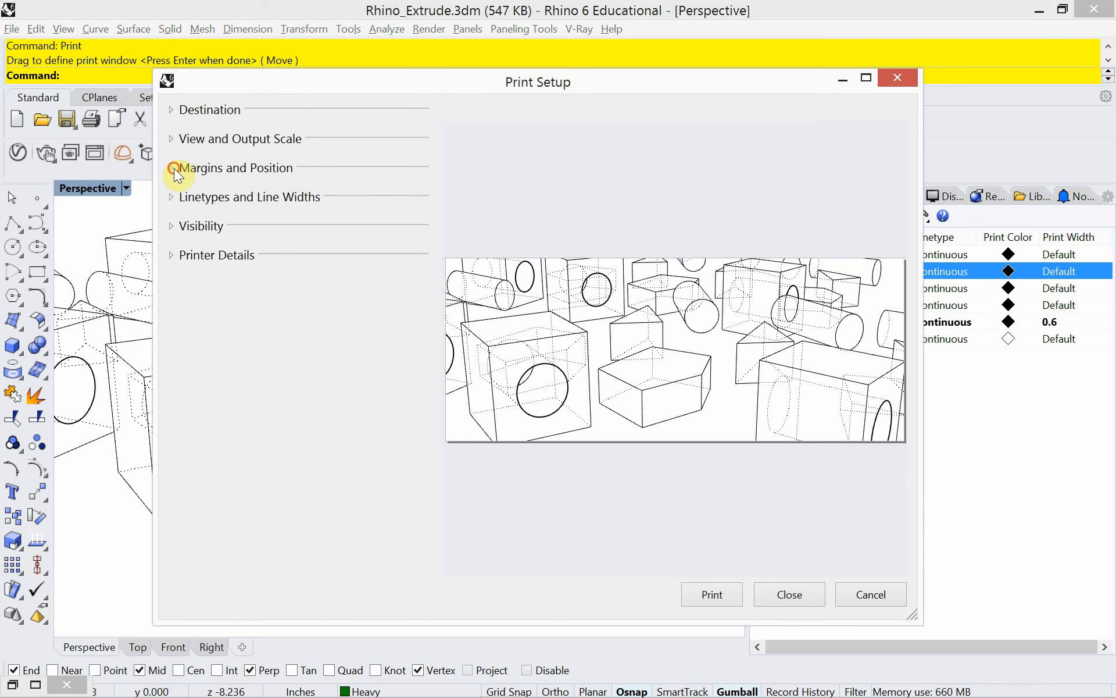
pyautogui.click(171, 142)
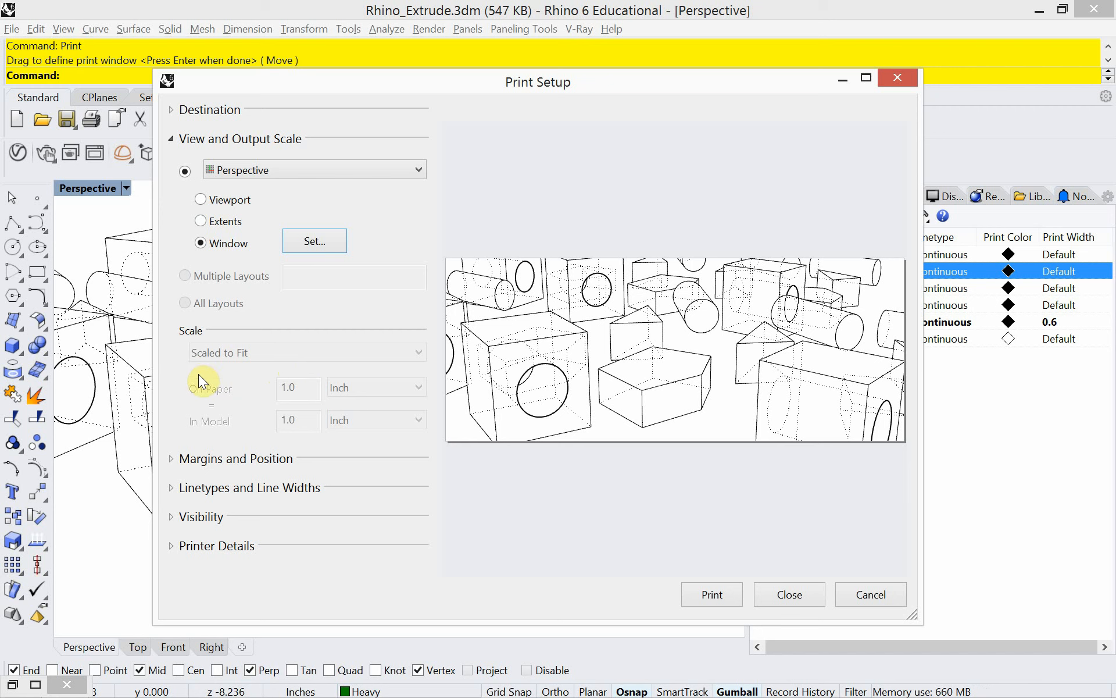
pyautogui.click(171, 140)
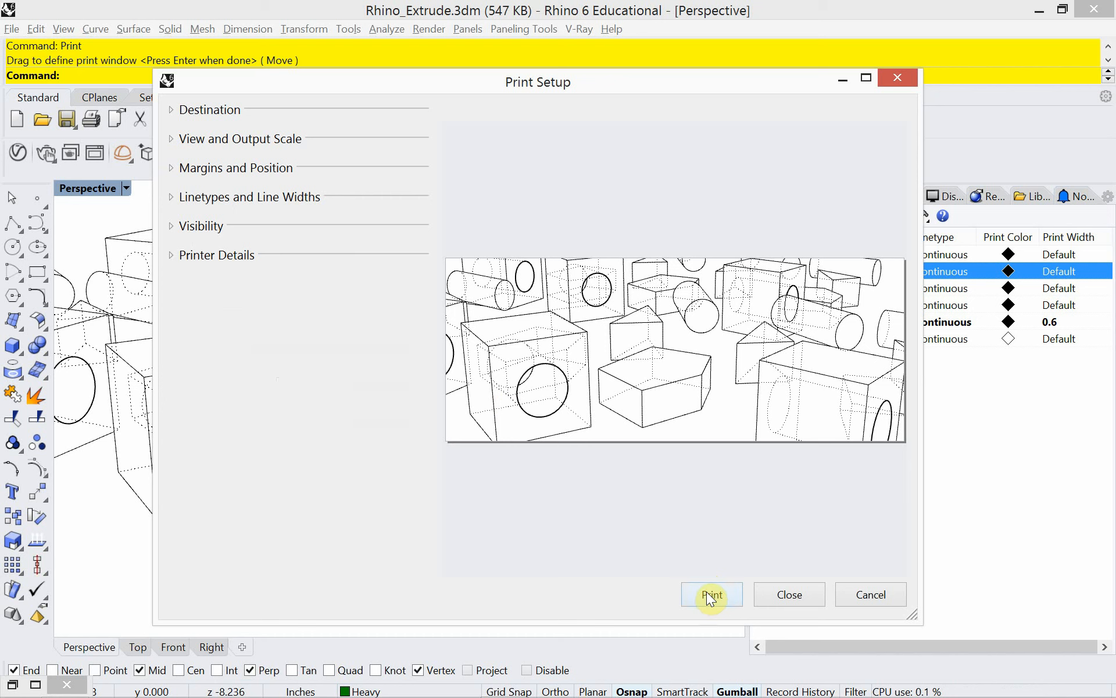
# - Recheck the destination and print window settings, and print the Perspective view as Rhino_Extrude.pdf in the Rhino_Extrude folder
pyautogui.click(170, 109)
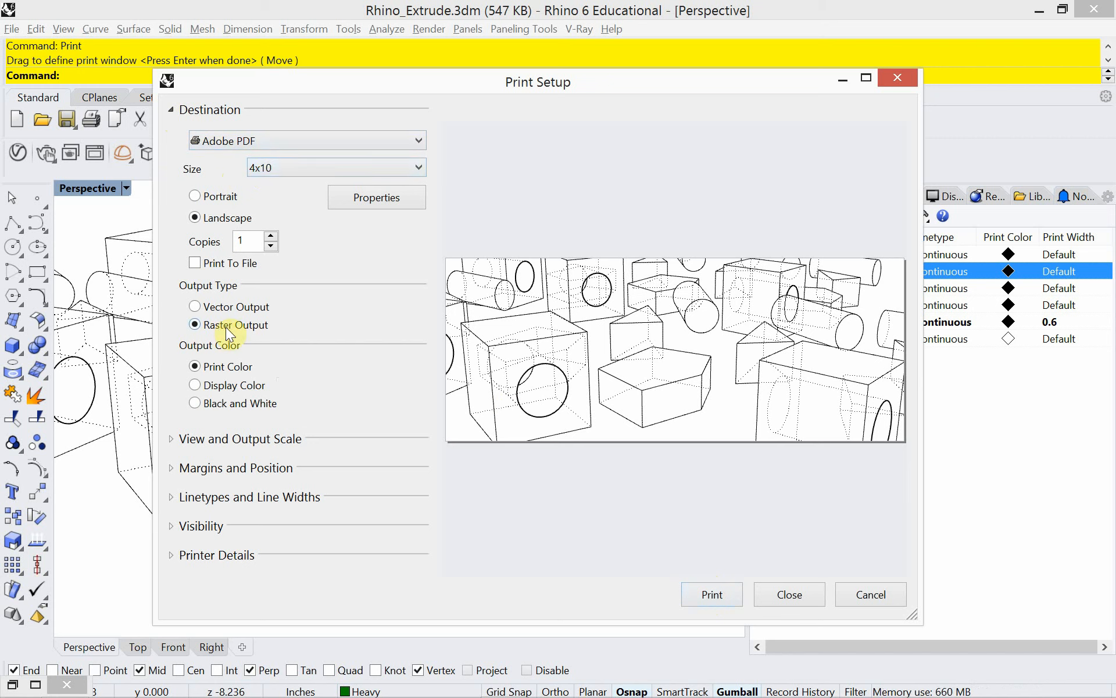
pyautogui.click(170, 439)
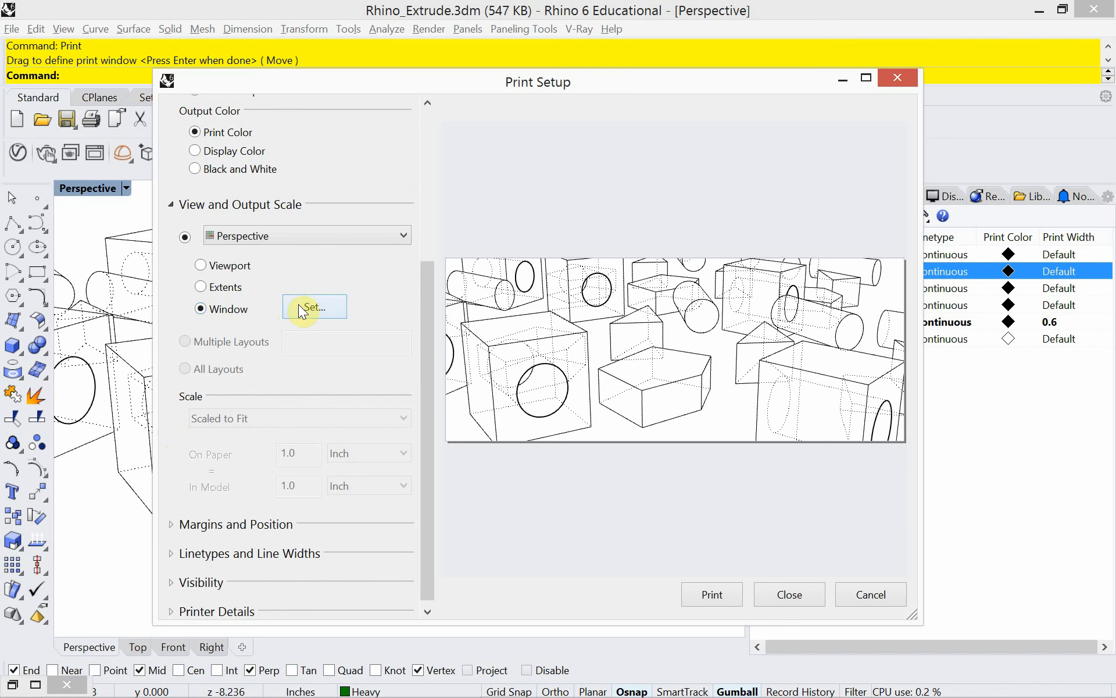
pyautogui.click(172, 205)
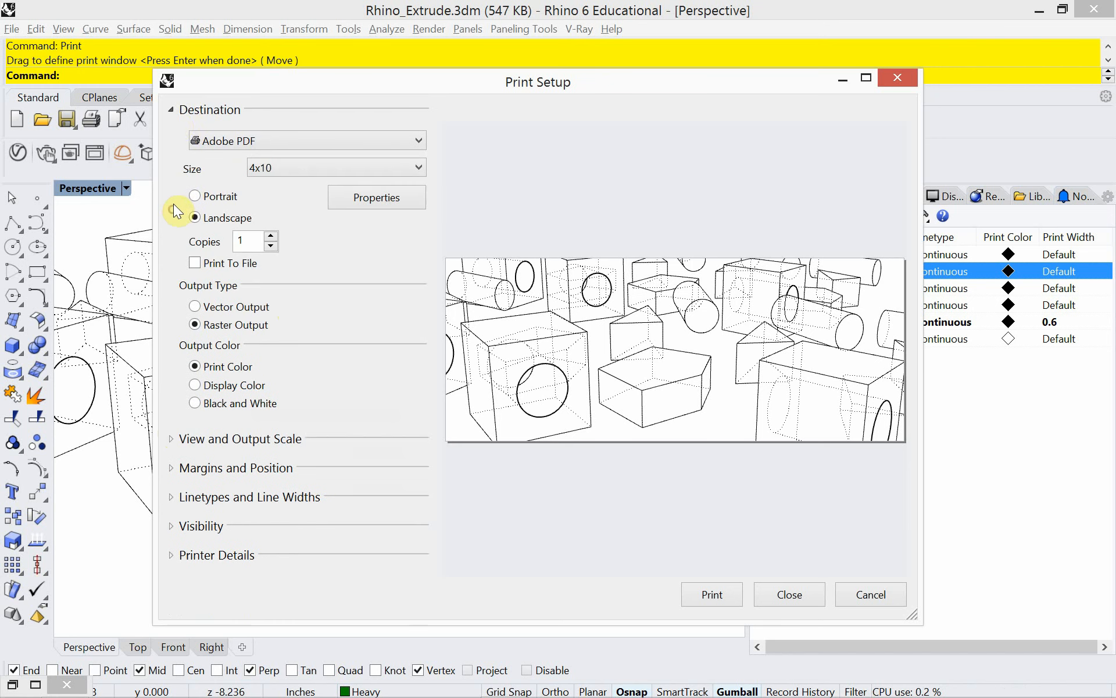
pyautogui.click(172, 110)
pyautogui.click(706, 588)
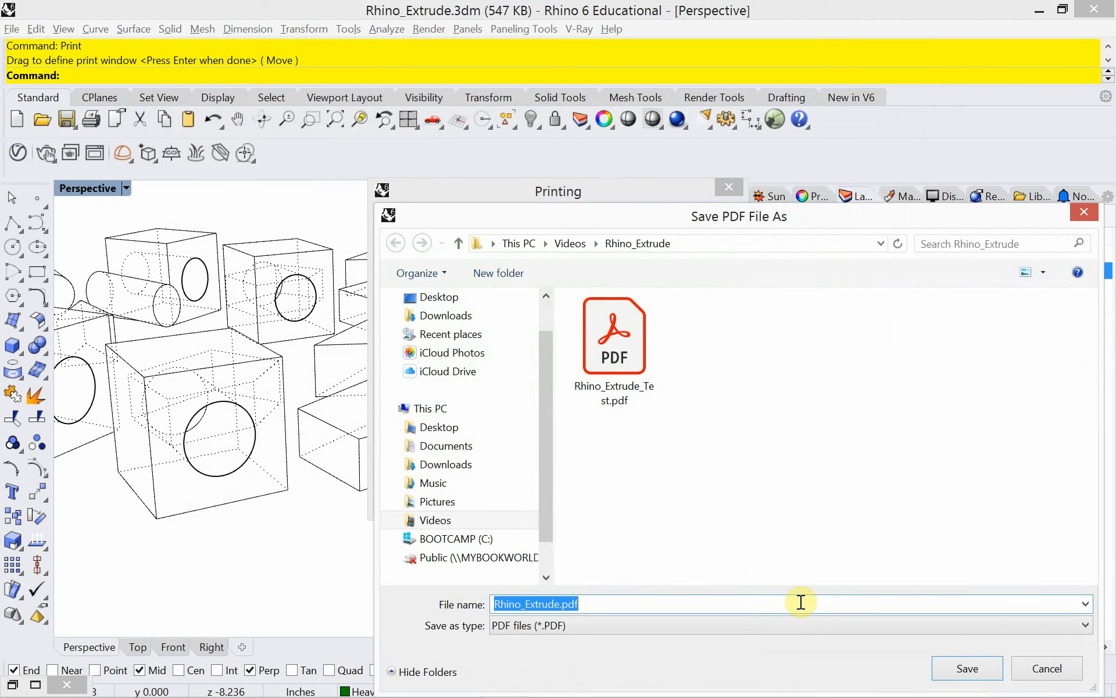
pyautogui.click(967, 668)
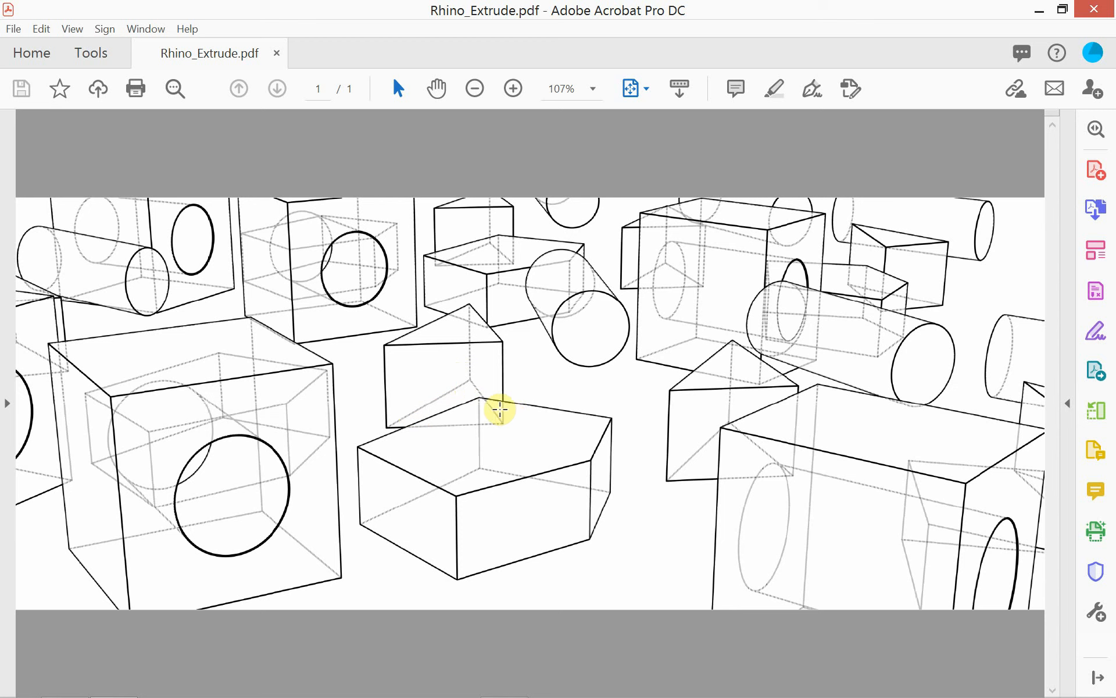
# - Switch from the PDF back to Rhino, bring up the Grasshopper topic list, and show it in a smaller window beside the model
pyautogui.hotkey('alt', 'Tab')
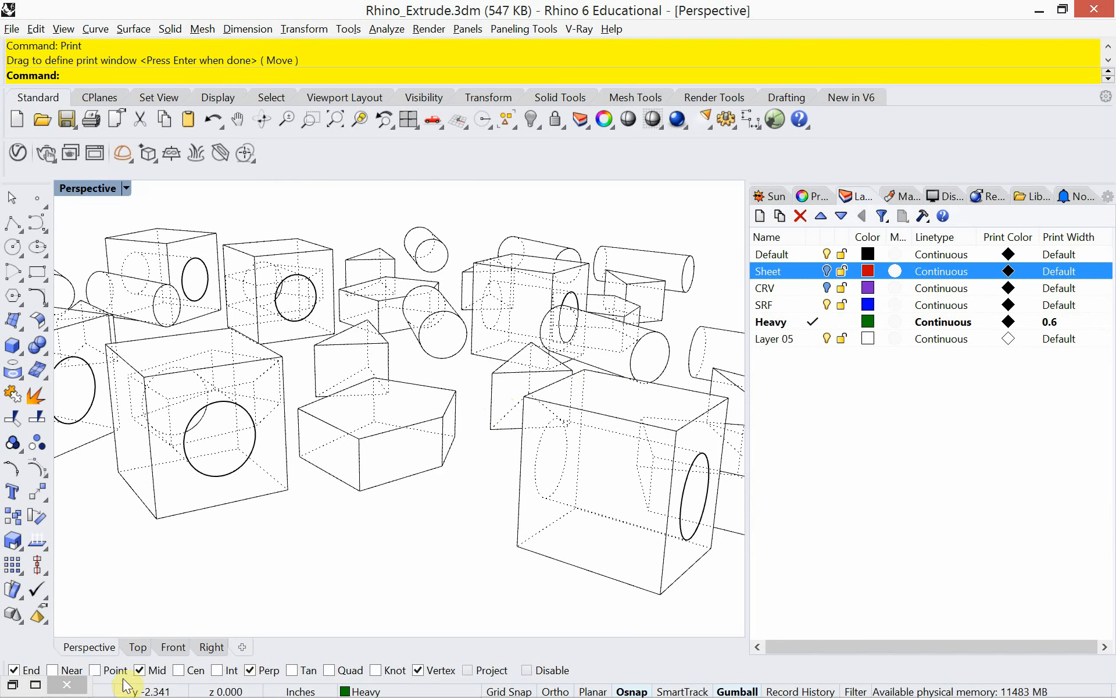
pyautogui.click(44, 685)
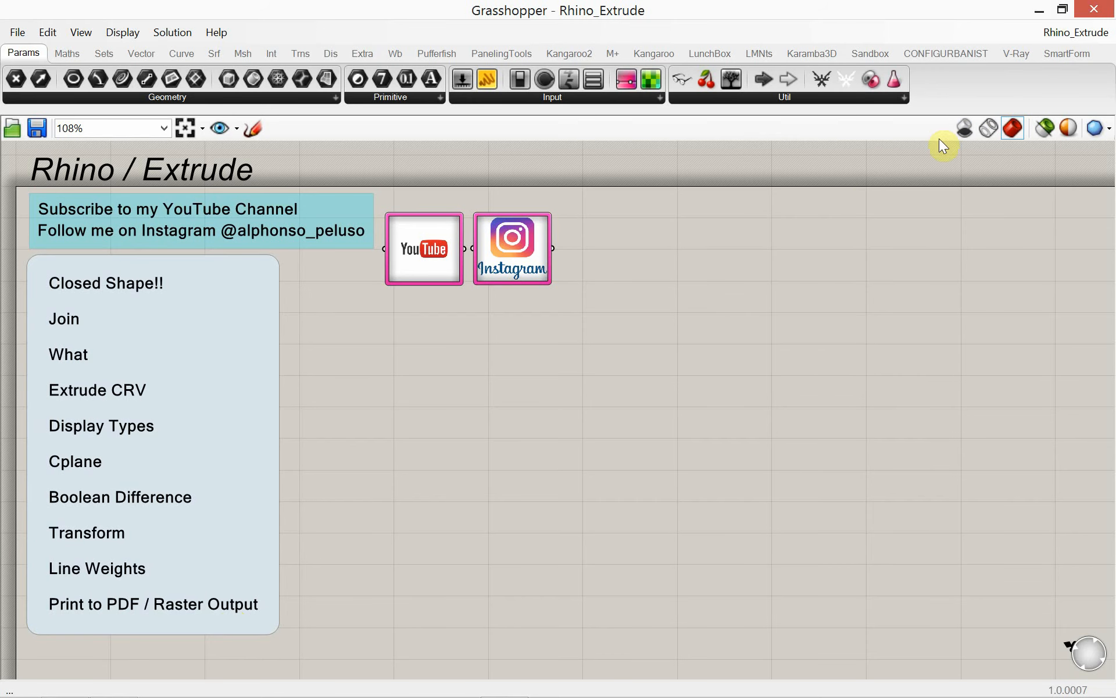
pyautogui.click(1057, 11)
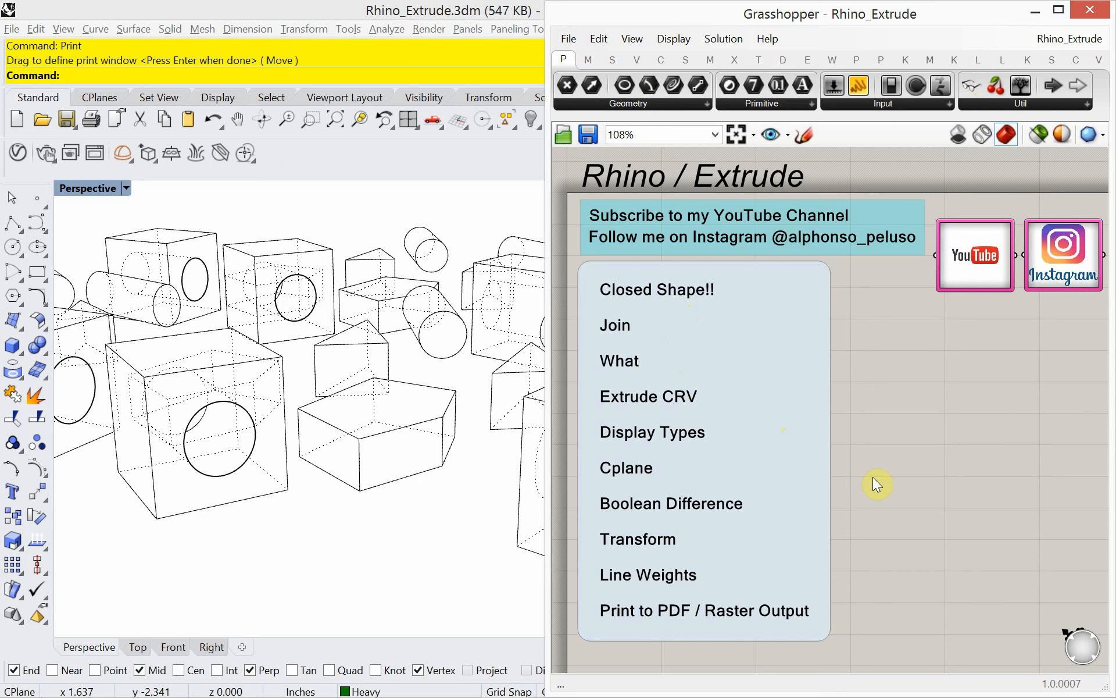
# - Switch to Chrome and view the author's YouTube channel and Instagram profile, ending on the YouTube videos page
pyautogui.hotkey('alt', 'Tab')
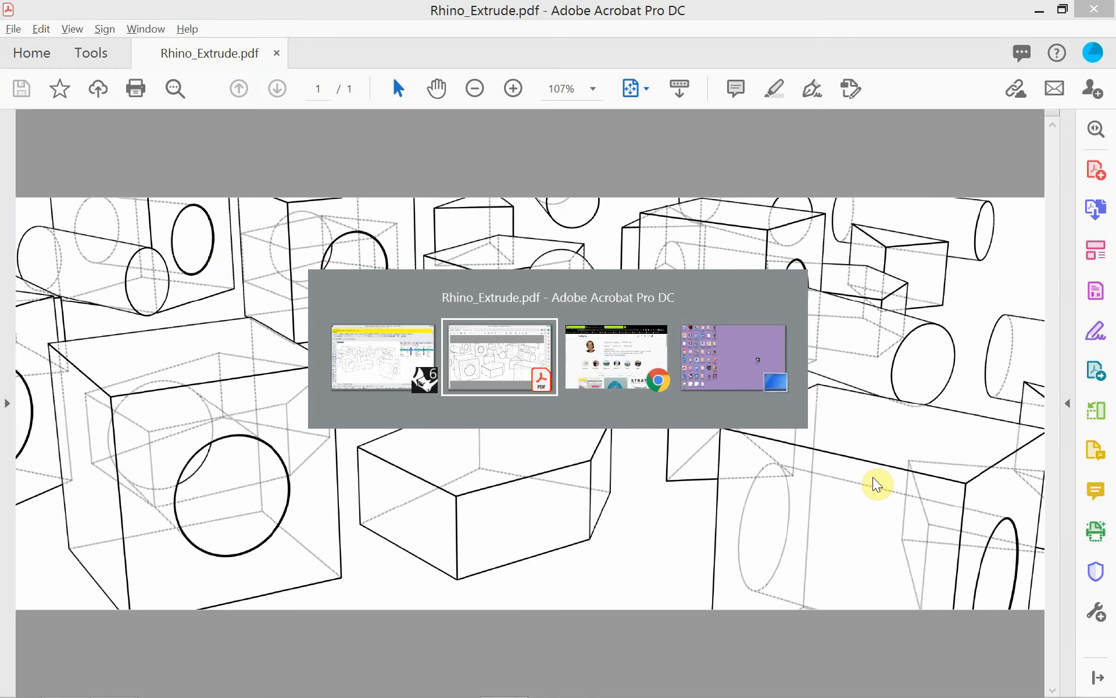
pyautogui.hotkey('alt', 'Tab')
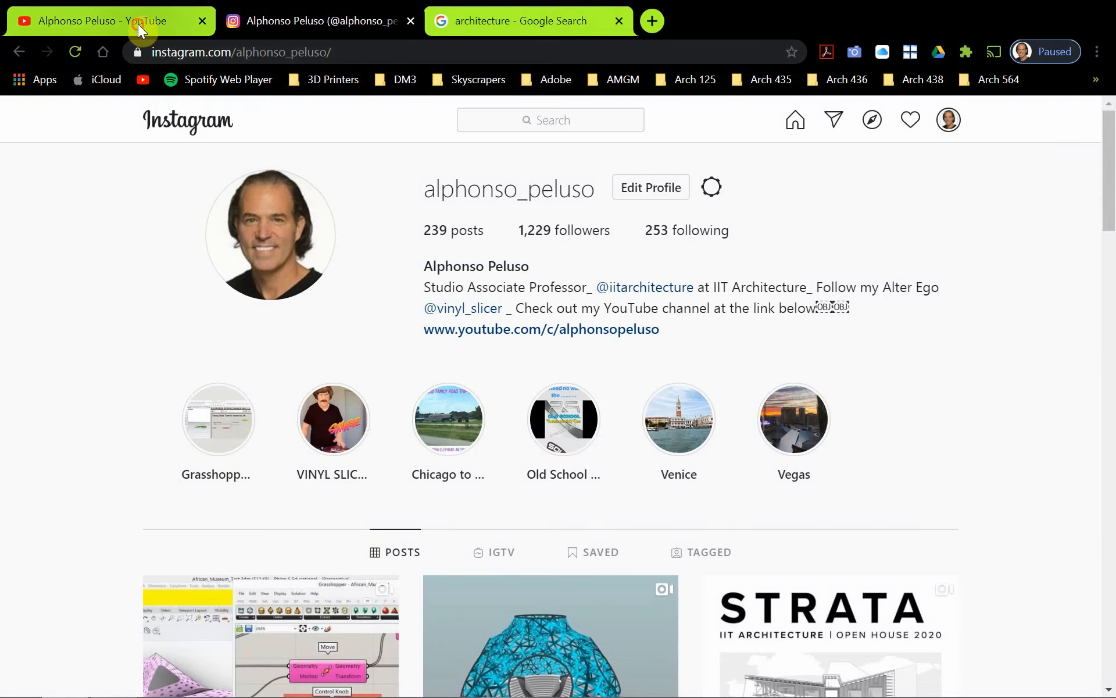
pyautogui.click(138, 23)
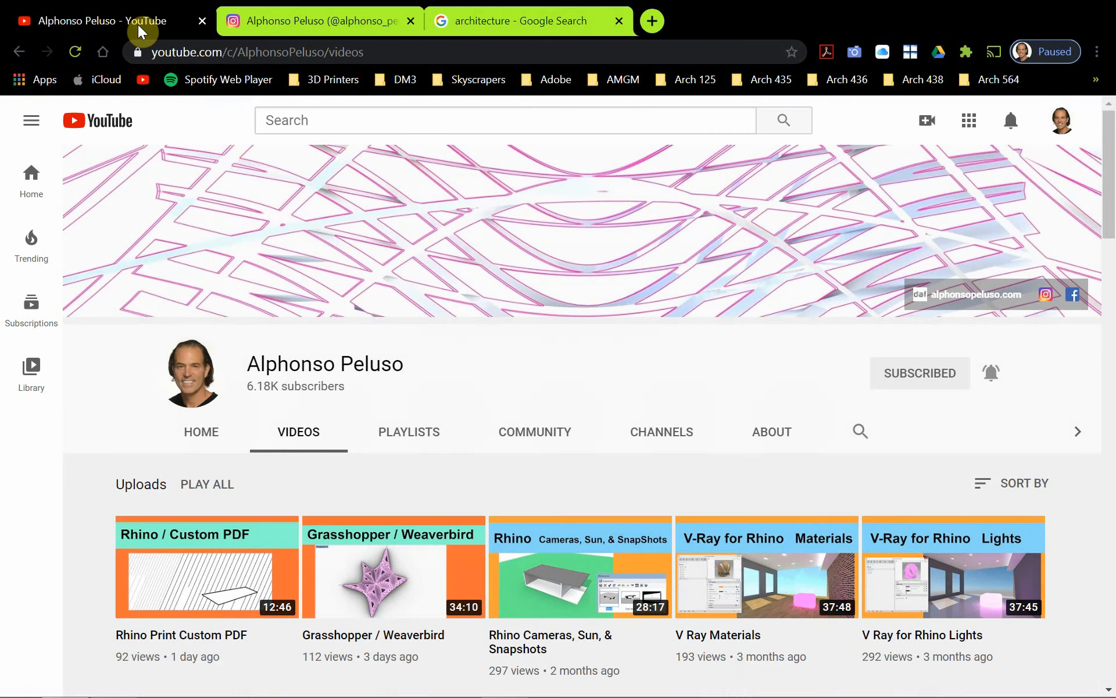
pyautogui.click(359, 23)
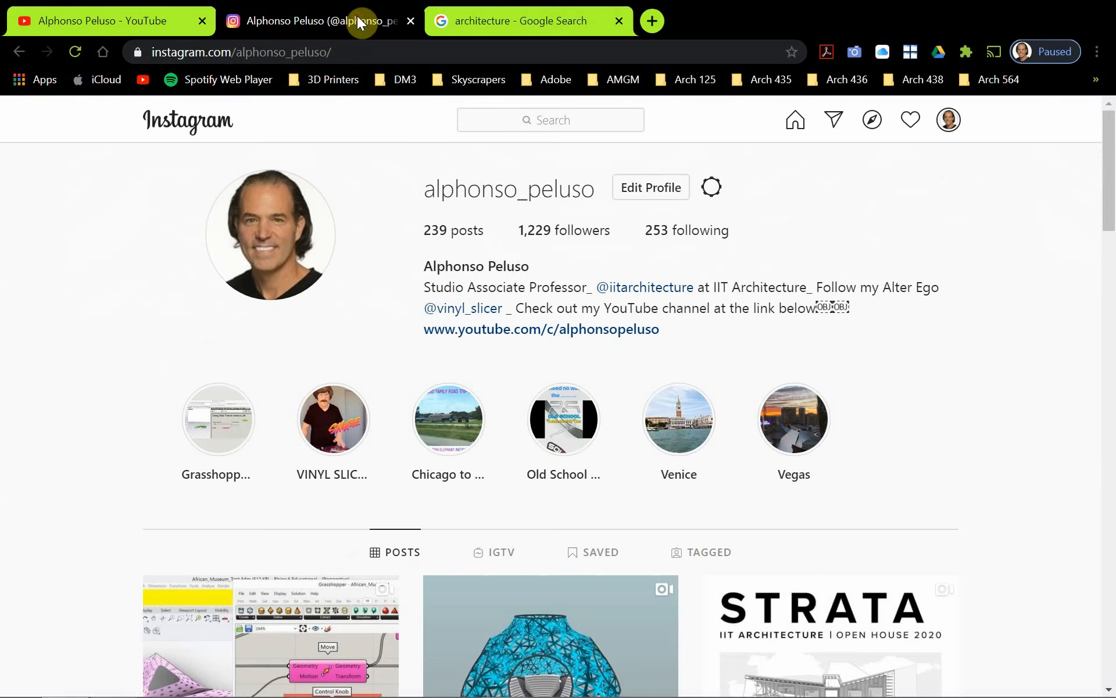
pyautogui.click(119, 25)
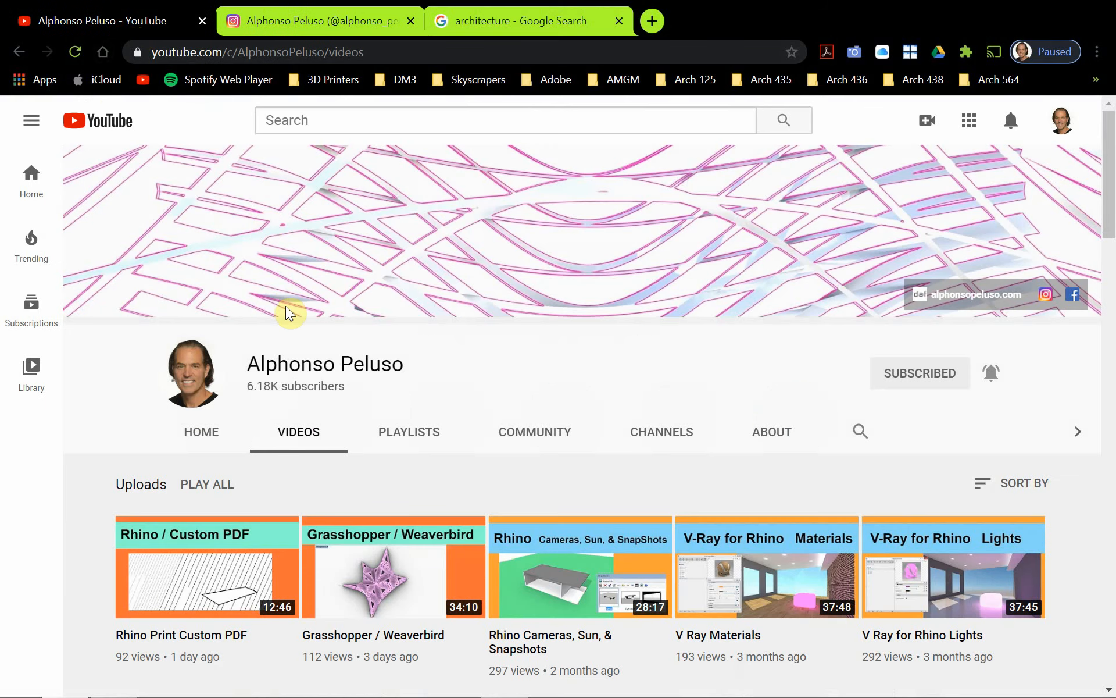